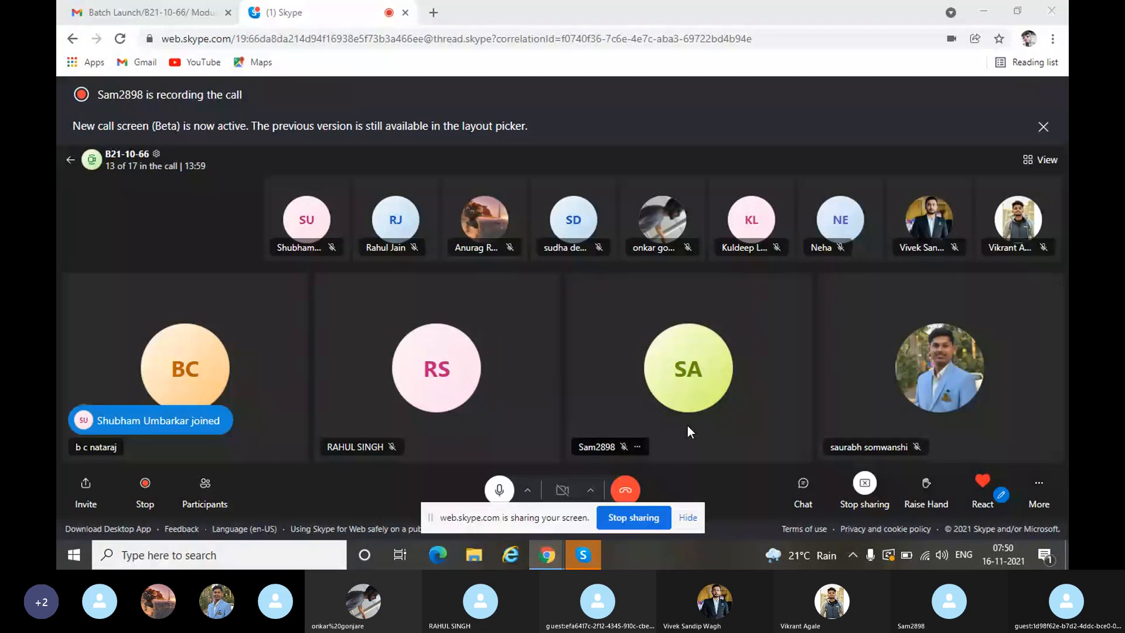
- Minimize the Chrome window with the Skype call and the Welcome to Skype window
{"action": "left_click", "coordinate": [984, 10]}
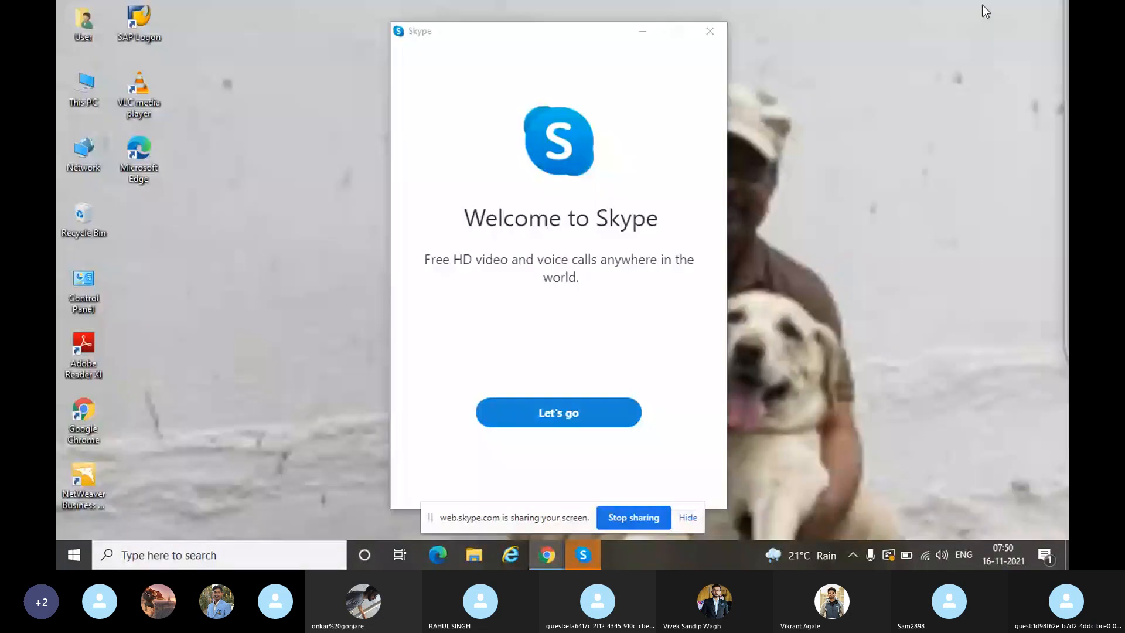
{"action": "left_click", "coordinate": [643, 32]}
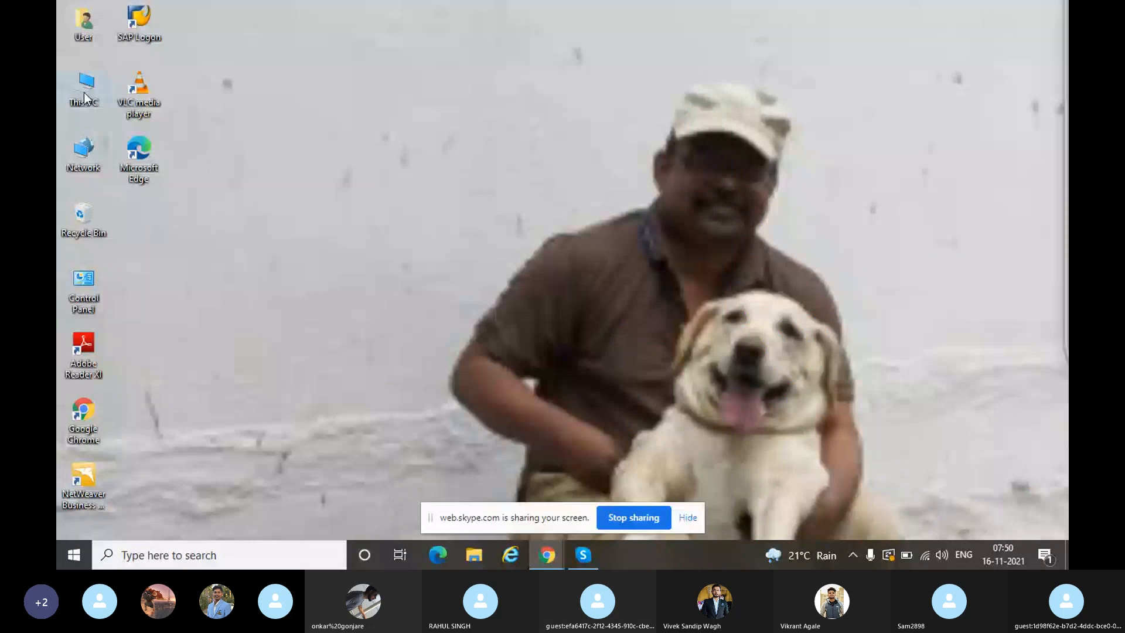
- Open SAP_SD(IB2).pdf from the Downloads folder through This PC
{"action": "double_click", "coordinate": [85, 93]}
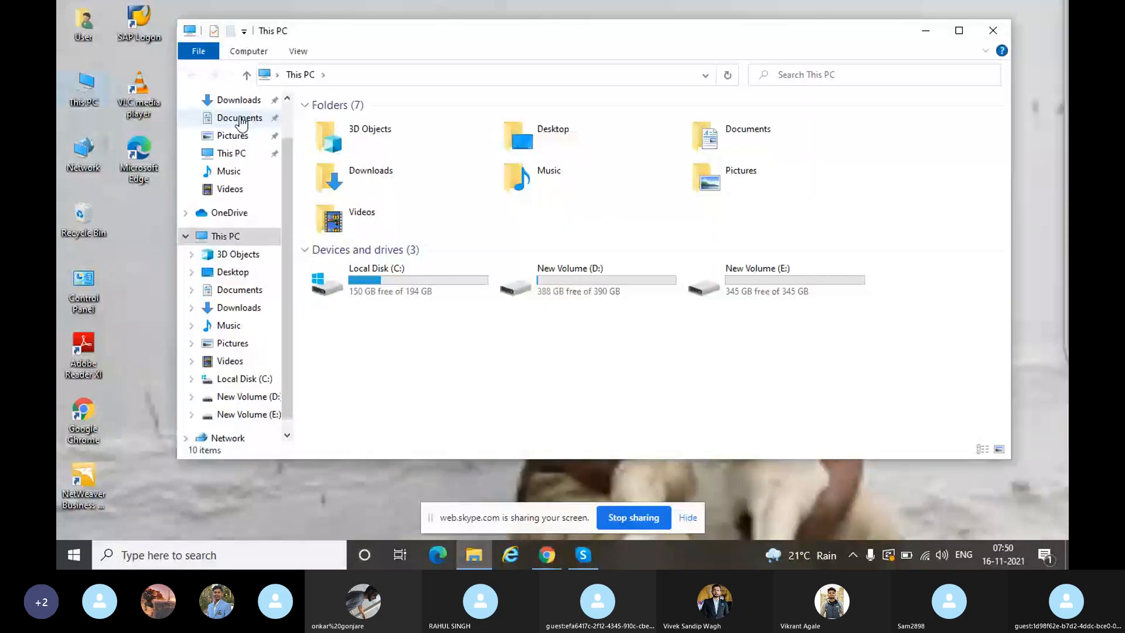
{"action": "left_click", "coordinate": [239, 99]}
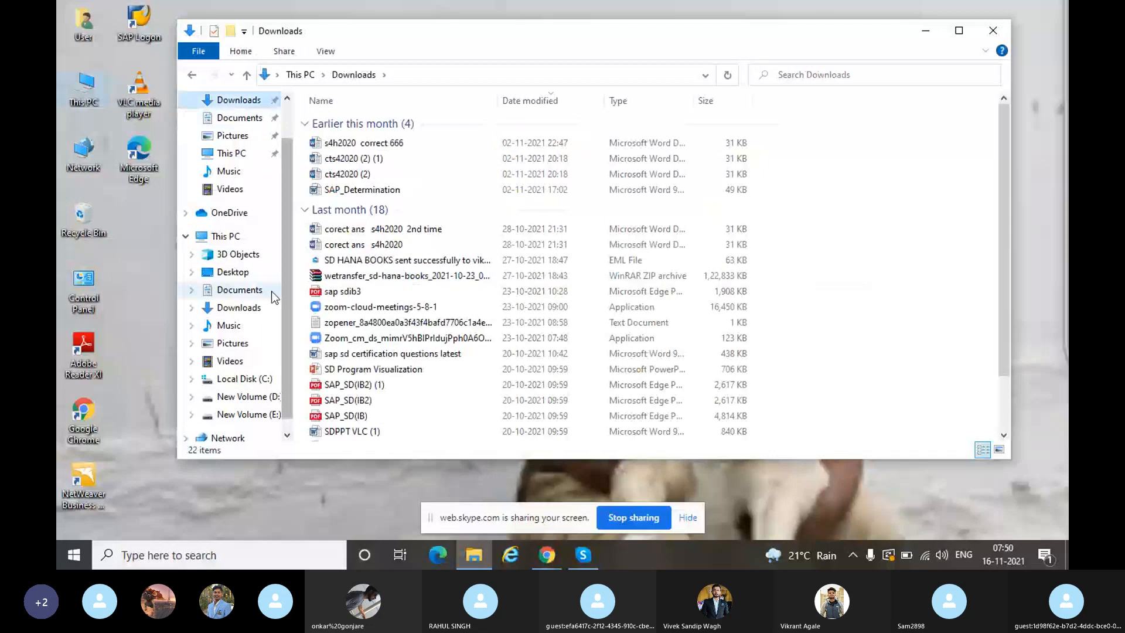
{"action": "double_click", "coordinate": [316, 401]}
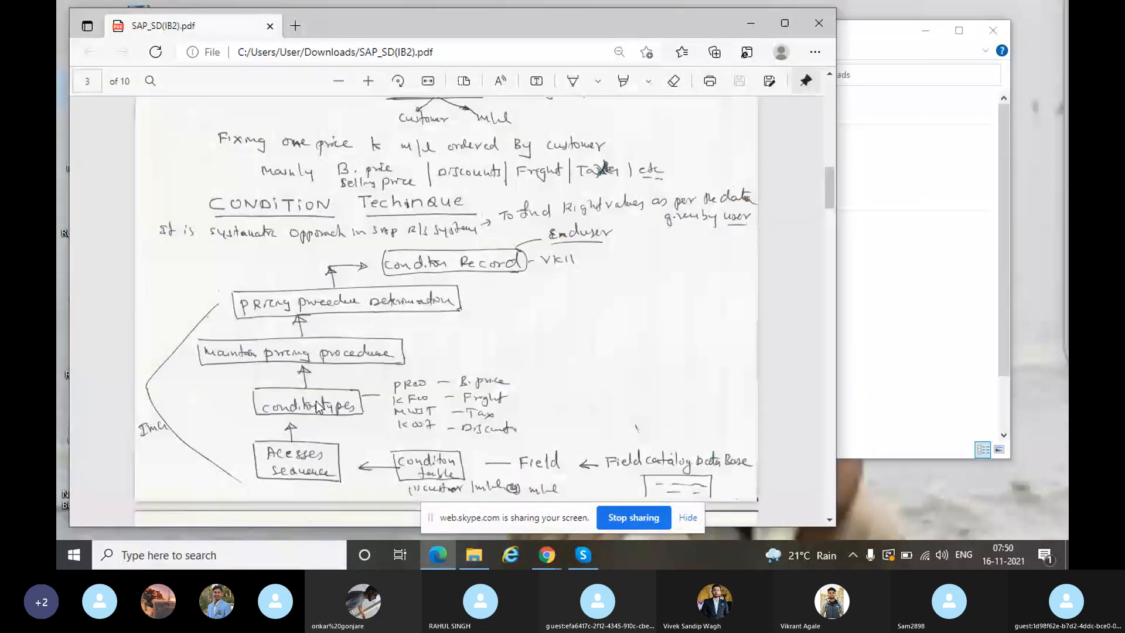
- Show the PDF's PRICING page maximized and zoomed out, then bring up the Run box
{"action": "left_click", "coordinate": [784, 24]}
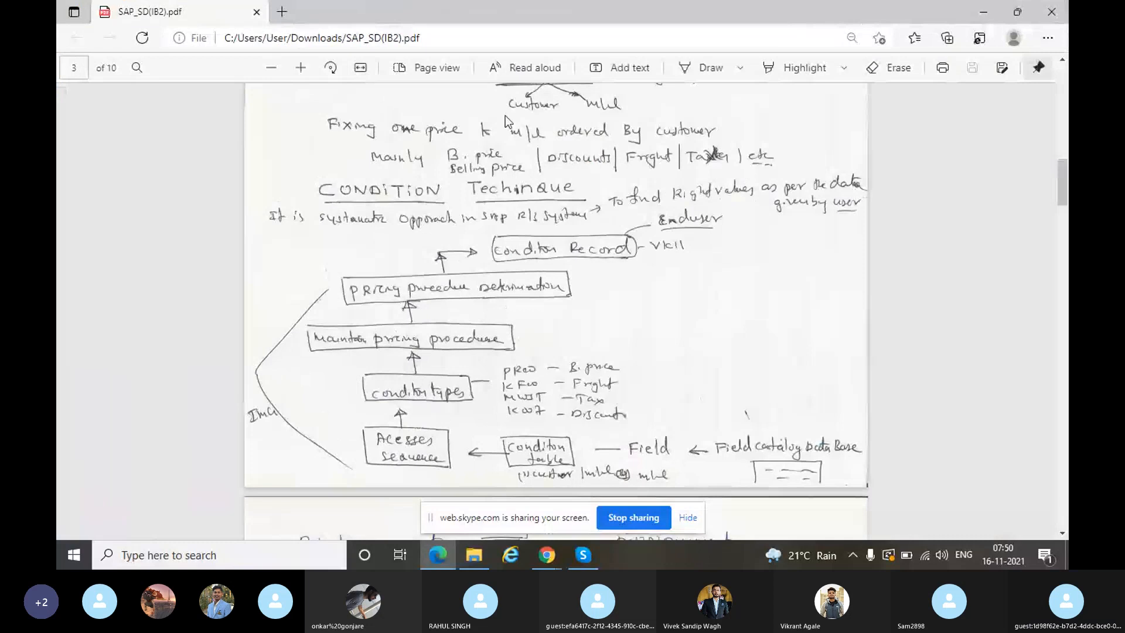
{"action": "left_click", "coordinate": [281, 70]}
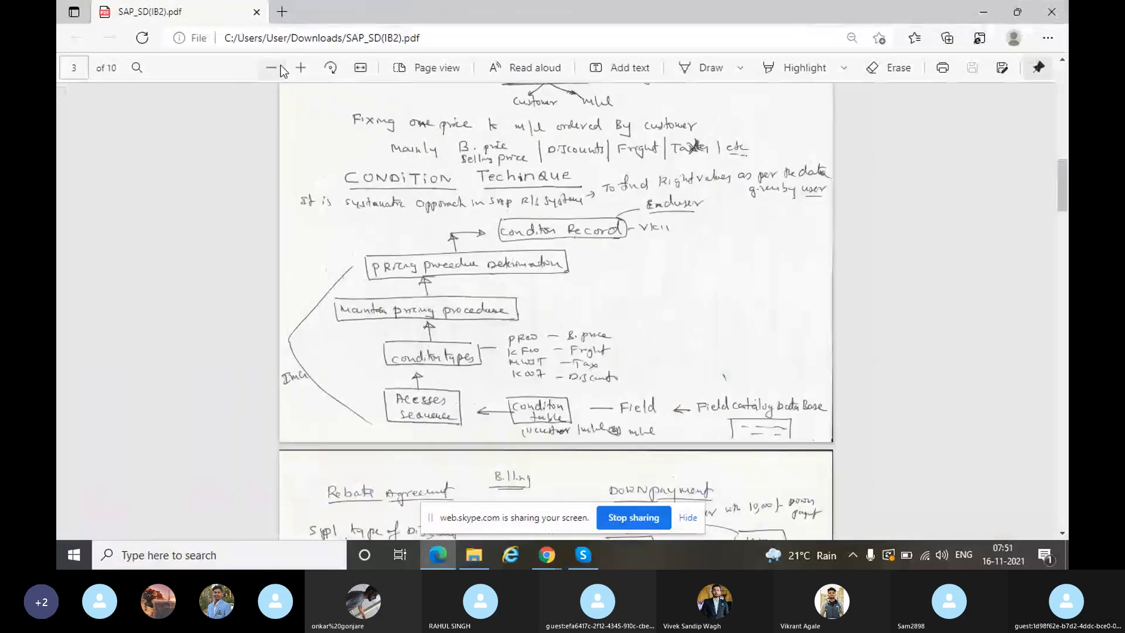
{"action": "key", "text": "Up"}
{"action": "key", "text": "Up"}
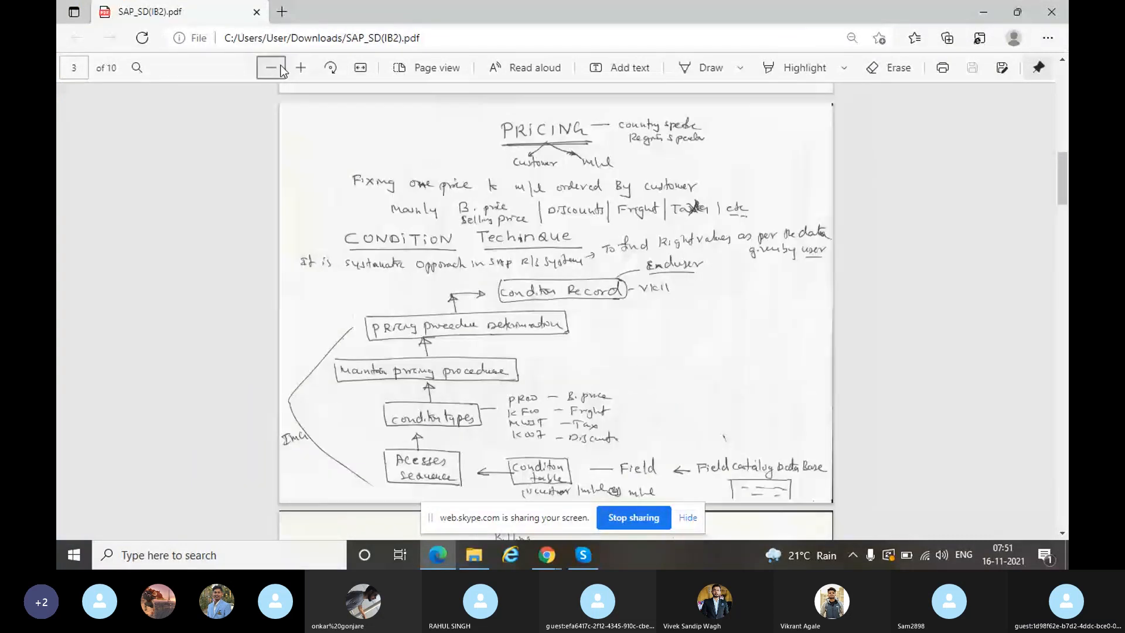
{"action": "key", "text": "super+r"}
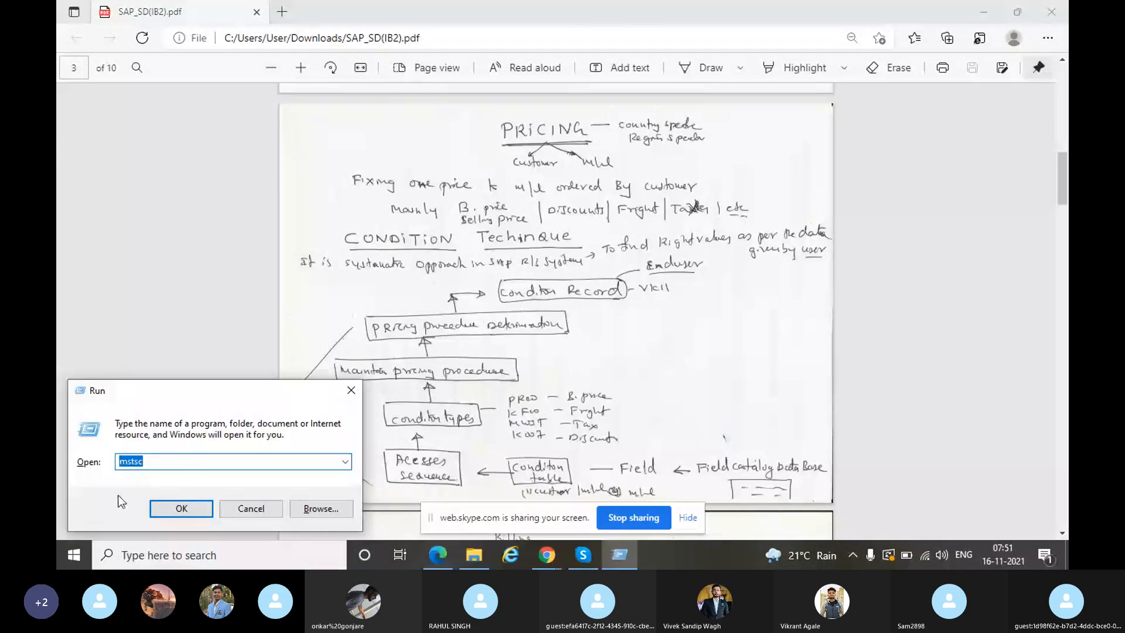
- Run mstsc and connect to the remote training server with the account password, accepting the certificate
{"action": "left_click", "coordinate": [196, 506]}
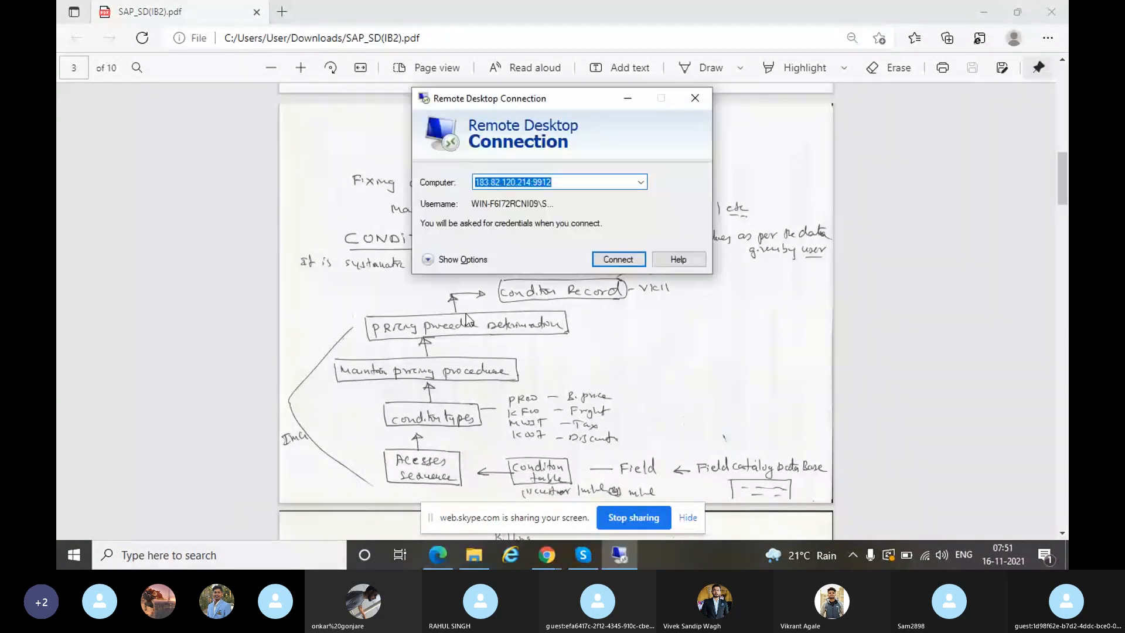
{"action": "left_click", "coordinate": [605, 255]}
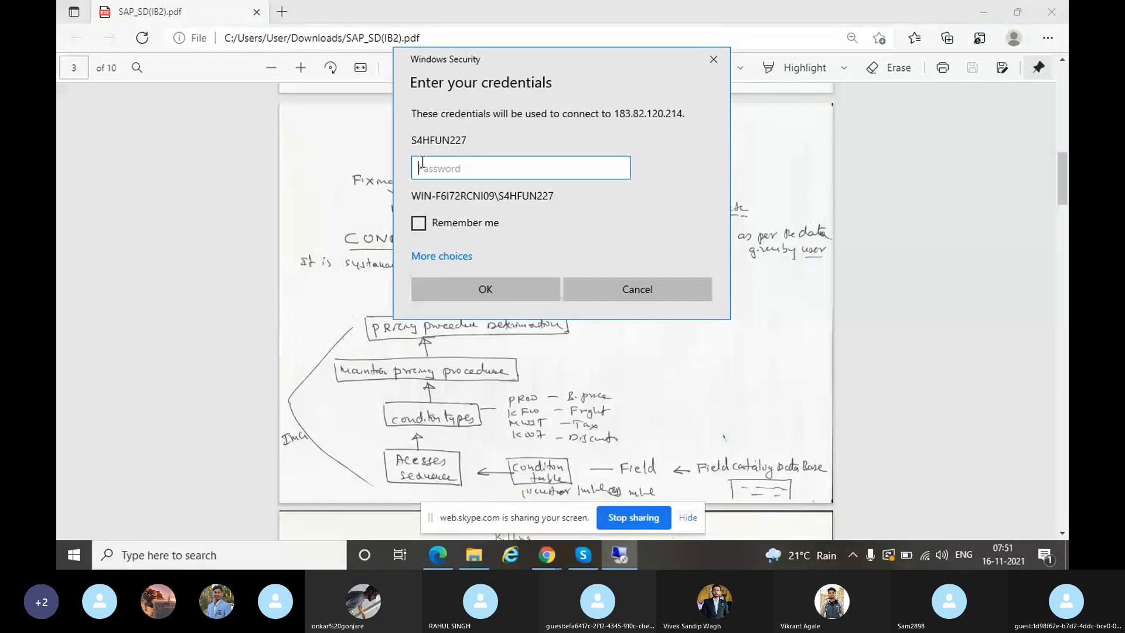
{"action": "key", "text": "Caps_Lock"}
{"action": "type", "text": "A"}
{"action": "key", "text": "Caps_Lock"}
{"action": "type", "text": "a•••••"}
{"action": "key", "text": "Return"}
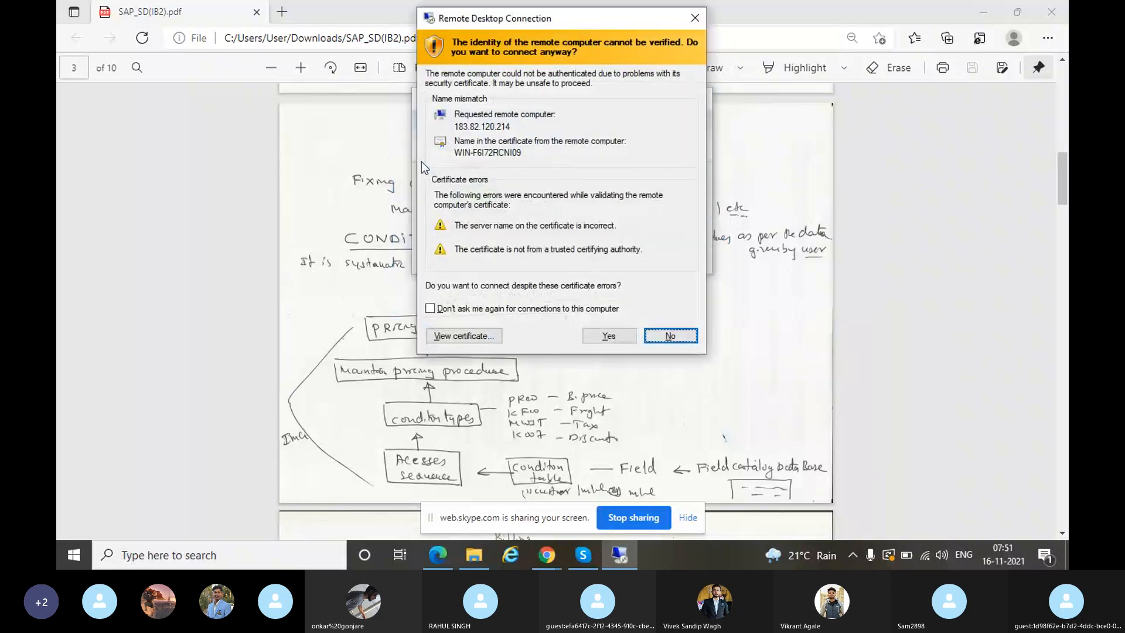
{"action": "left_click", "coordinate": [612, 341]}
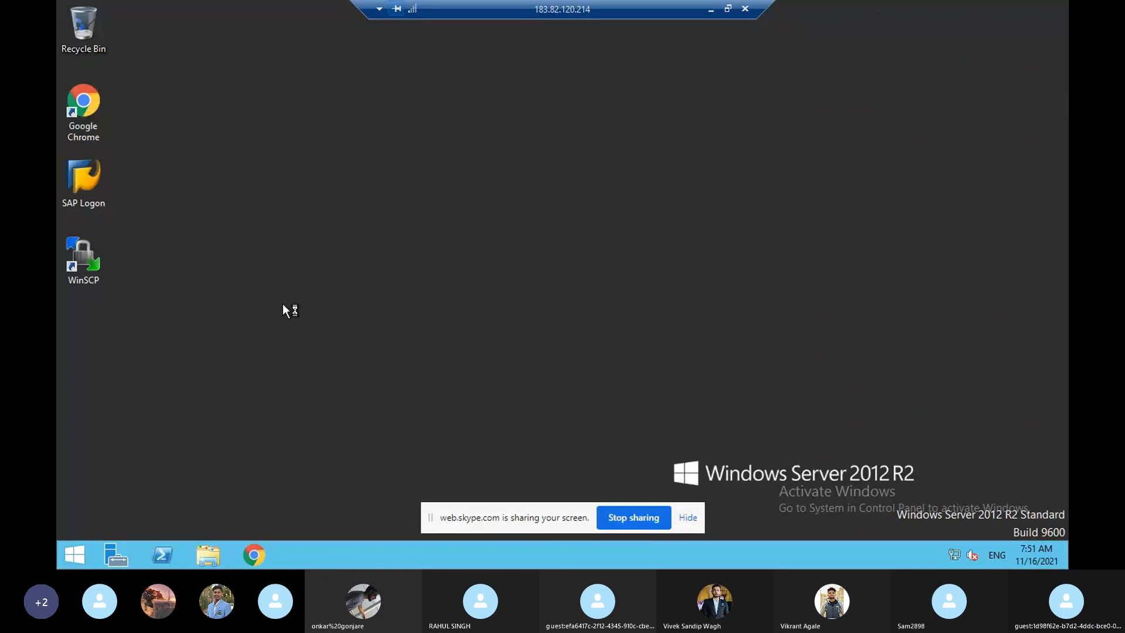
- Launch SAP Logon and sign in to the S/4HANA connection with the saved user and password
{"action": "double_click", "coordinate": [88, 179]}
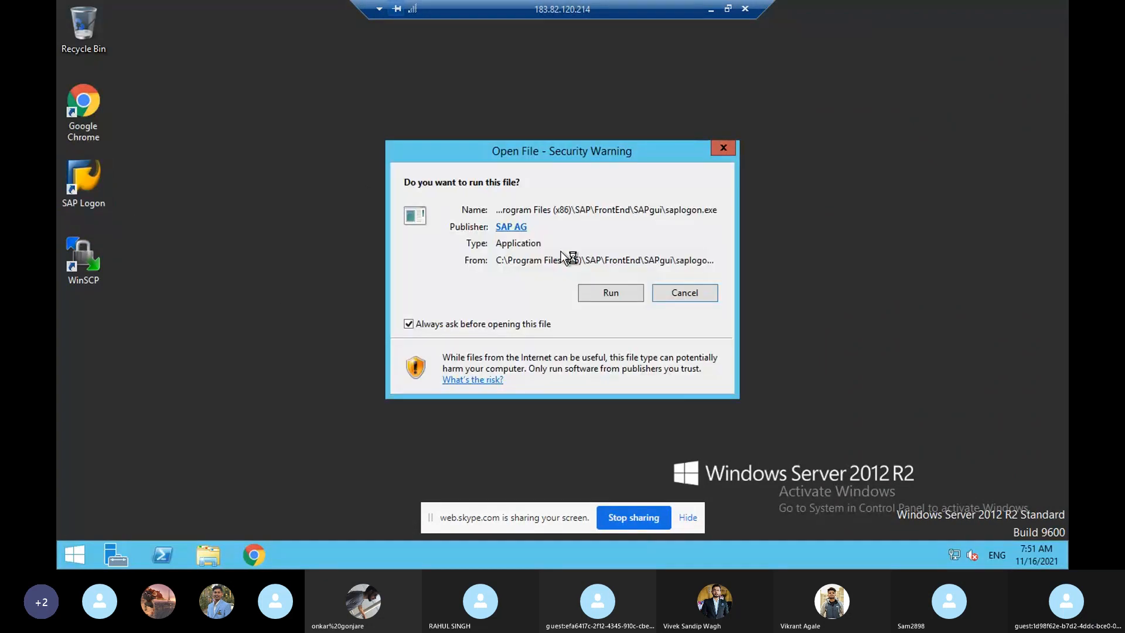
{"action": "left_click", "coordinate": [608, 288]}
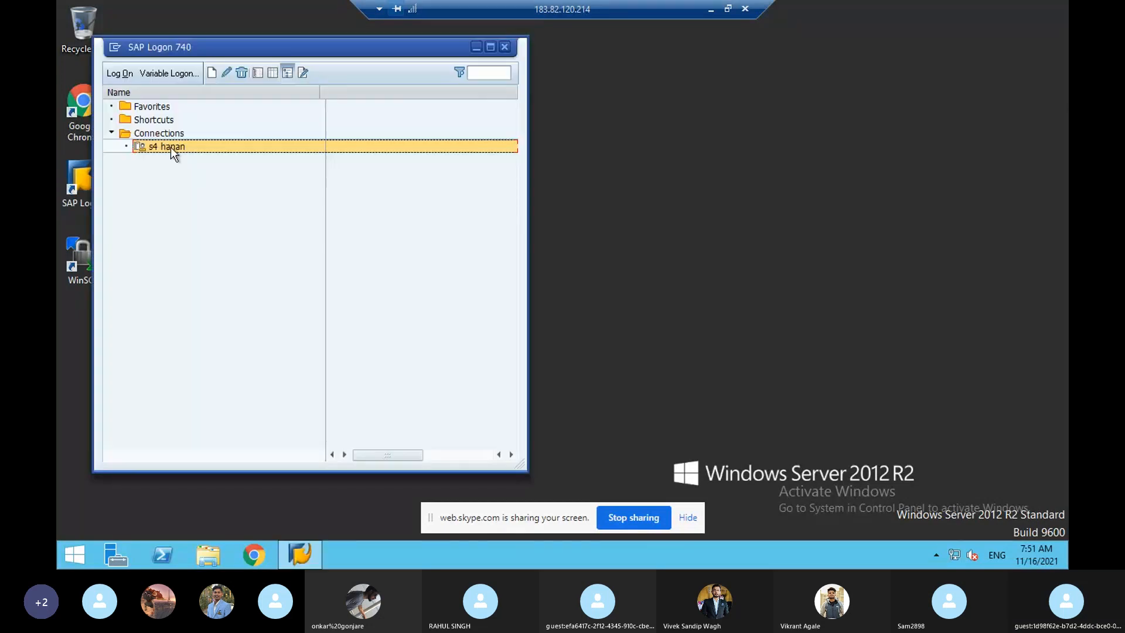
{"action": "left_click", "coordinate": [114, 73]}
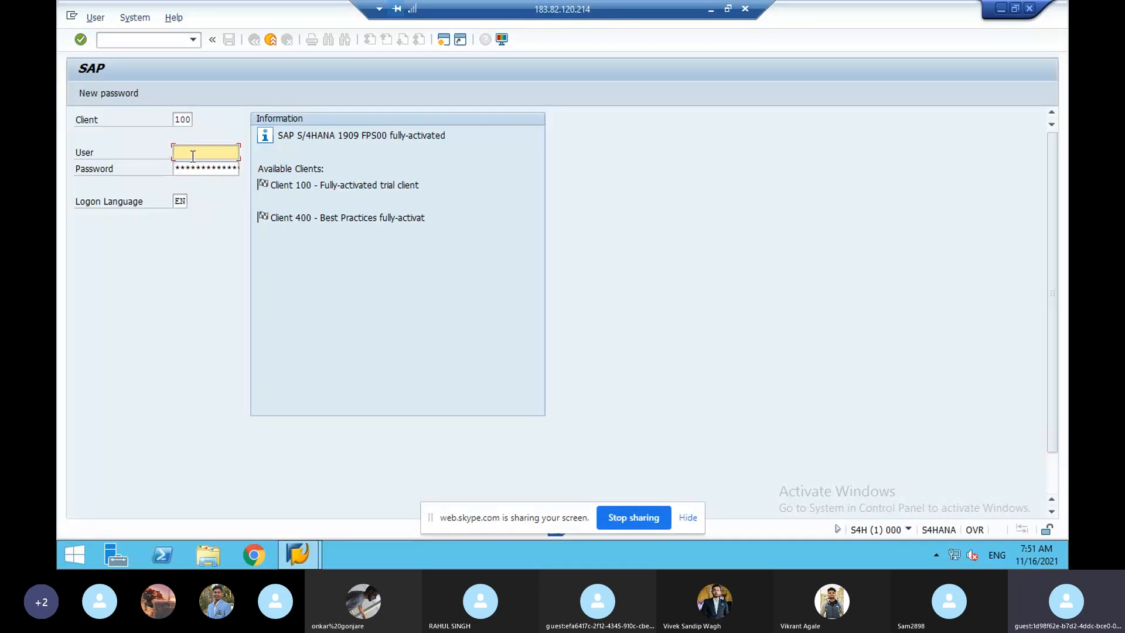
{"action": "left_click", "coordinate": [193, 155]}
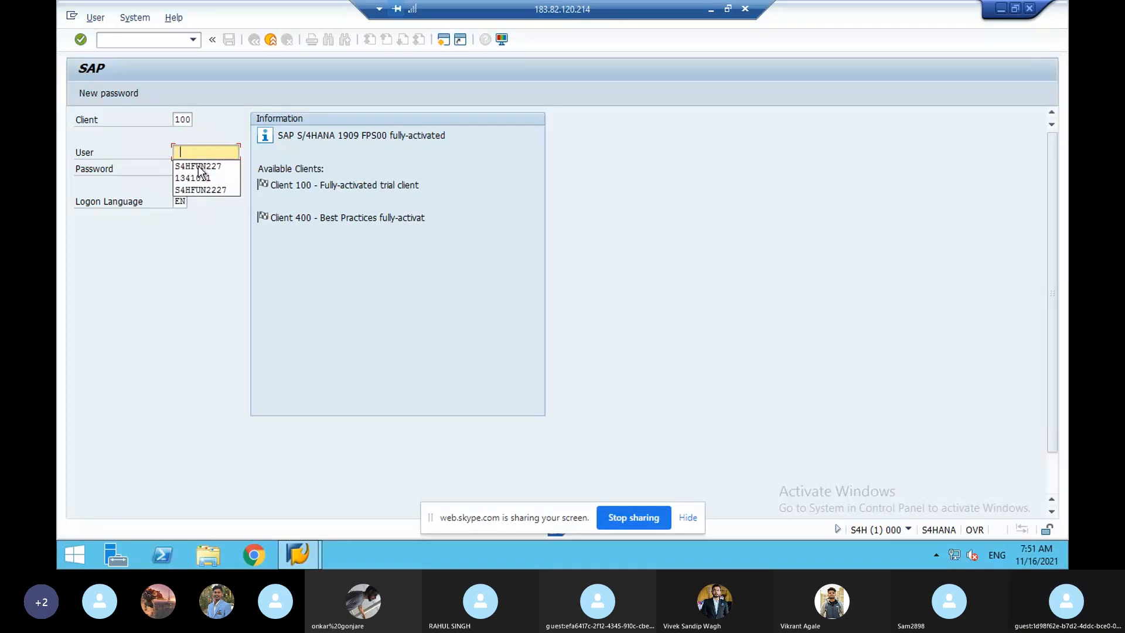
{"action": "left_click", "coordinate": [200, 170]}
{"action": "key", "text": "Tab"}
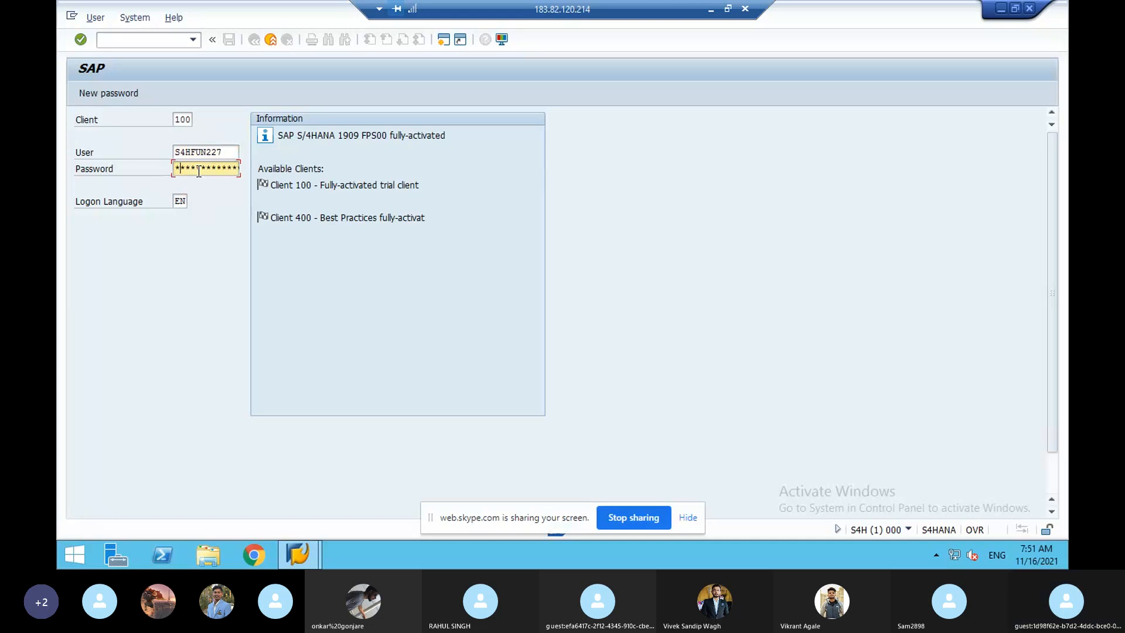
{"action": "type", "text": "*******"}
{"action": "key", "text": "Return"}
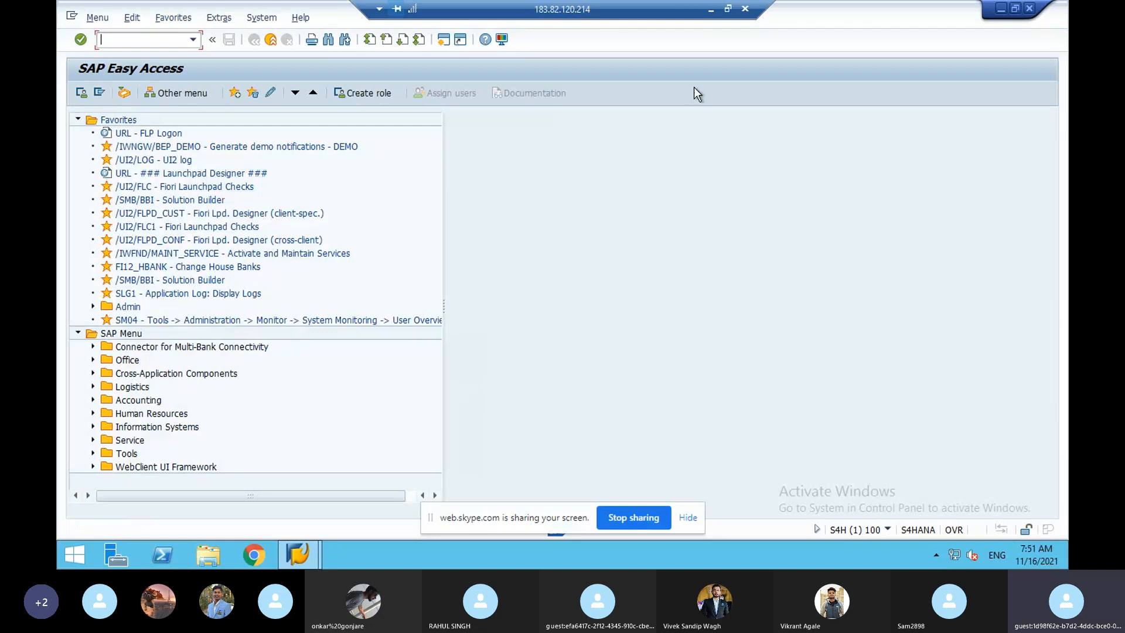
- Minimize the remote desktop session to show the local PRICING notes
{"action": "left_click", "coordinate": [711, 11]}
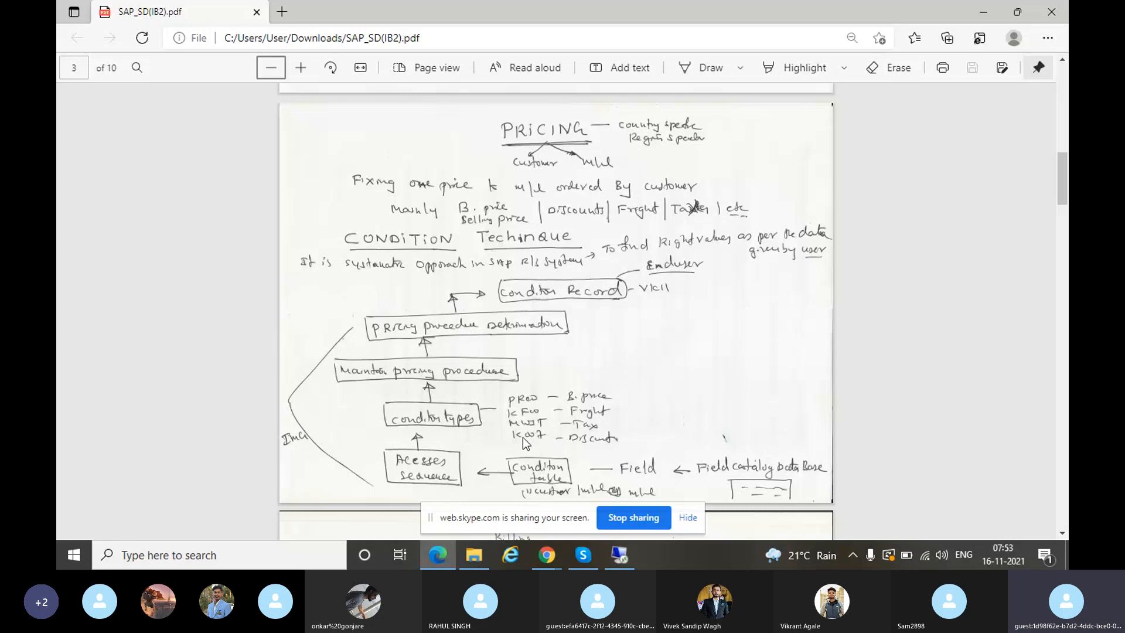
- Restore the remote SAP session and run transaction /nva01
{"action": "left_click", "coordinate": [617, 559]}
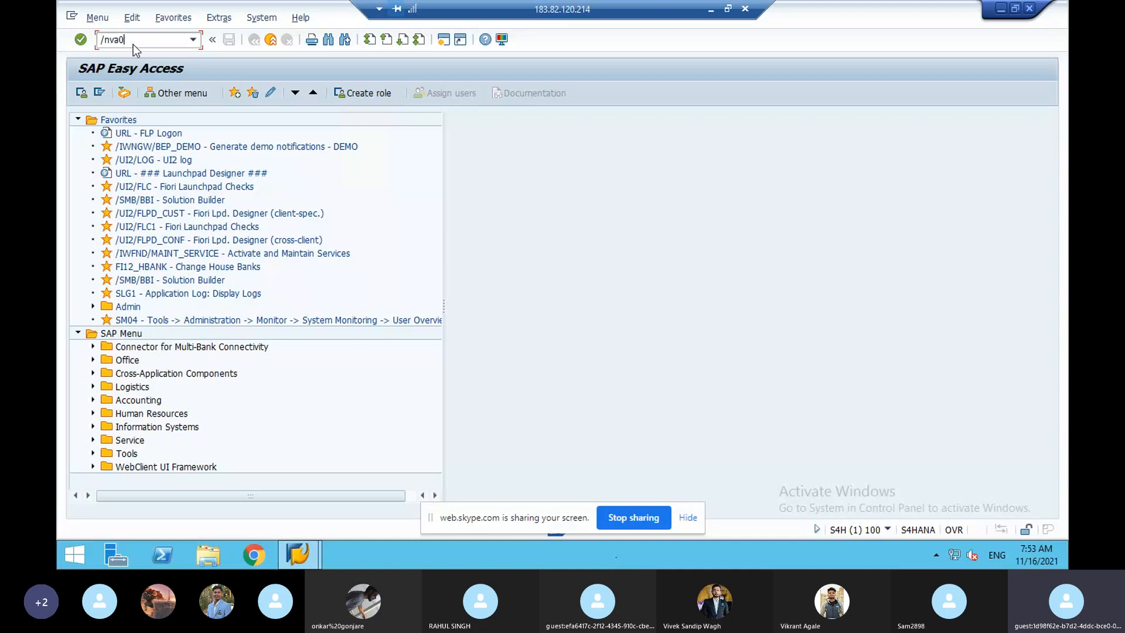
{"action": "left_click", "coordinate": [133, 44]}
{"action": "type", "text": "/nva01"}
{"action": "key", "text": "Return"}
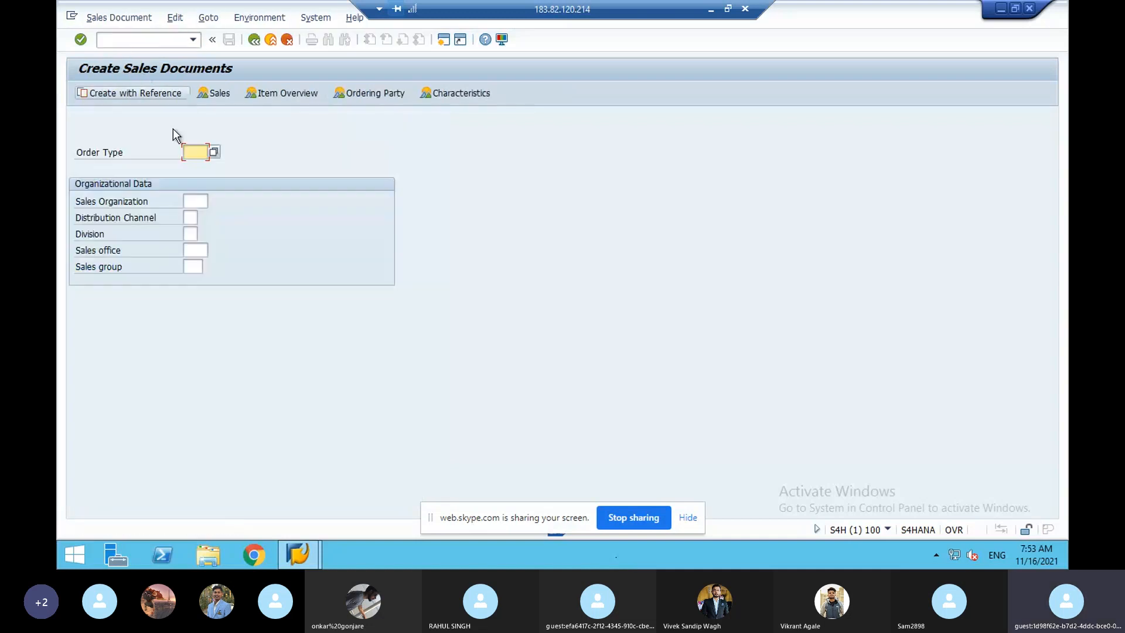
- Enter order type OR with sales area PVD / PD / PD and continue to the overview
{"action": "type", "text": "or"}
{"action": "left_click", "coordinate": [197, 203]}
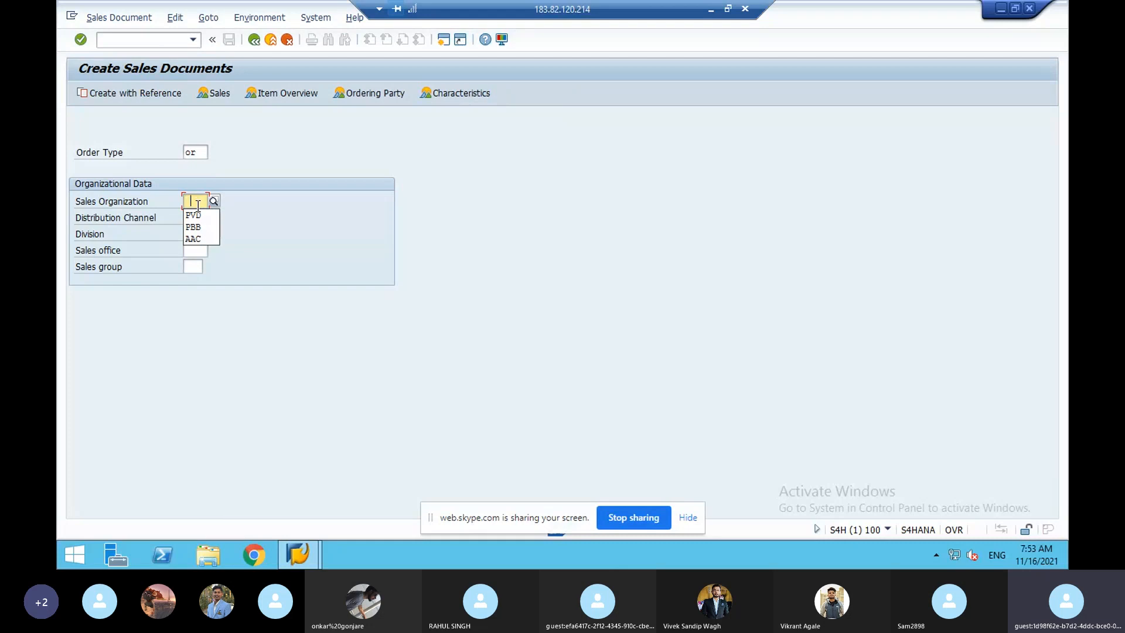
{"action": "left_click", "coordinate": [199, 218]}
{"action": "left_click", "coordinate": [194, 219]}
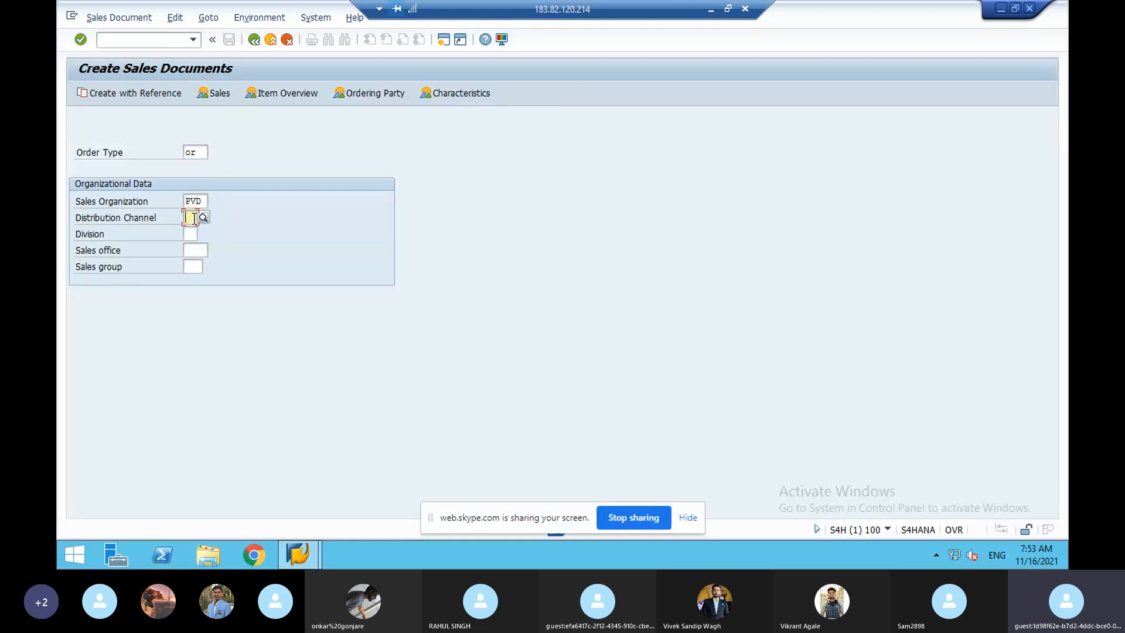
{"action": "type", "text": "pd"}
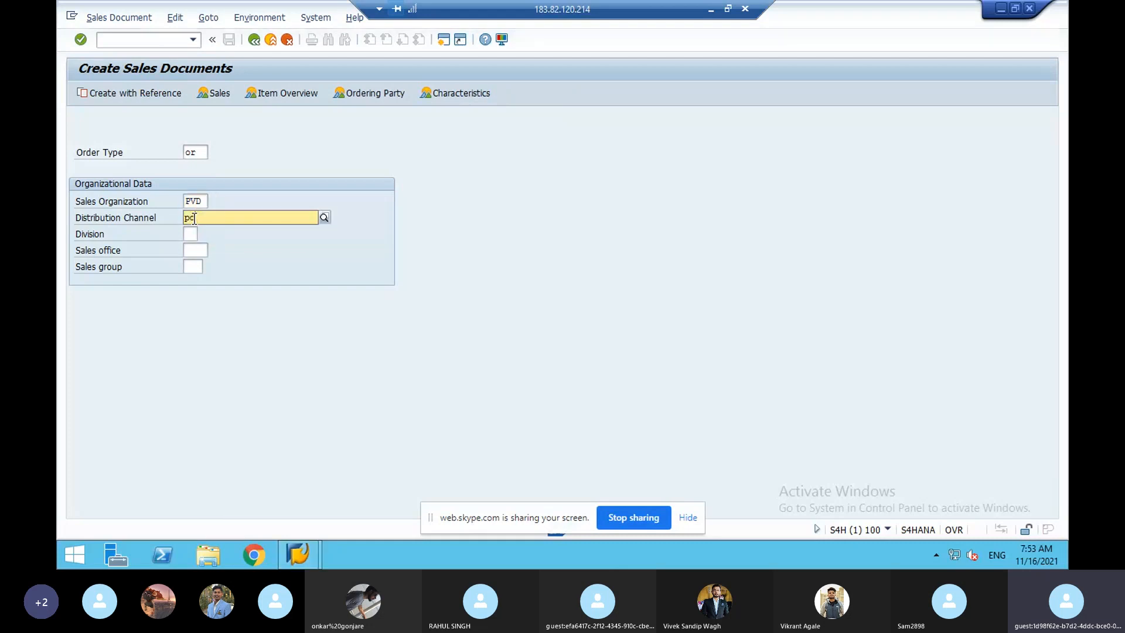
{"action": "left_click", "coordinate": [187, 234]}
{"action": "type", "text": "pd"}
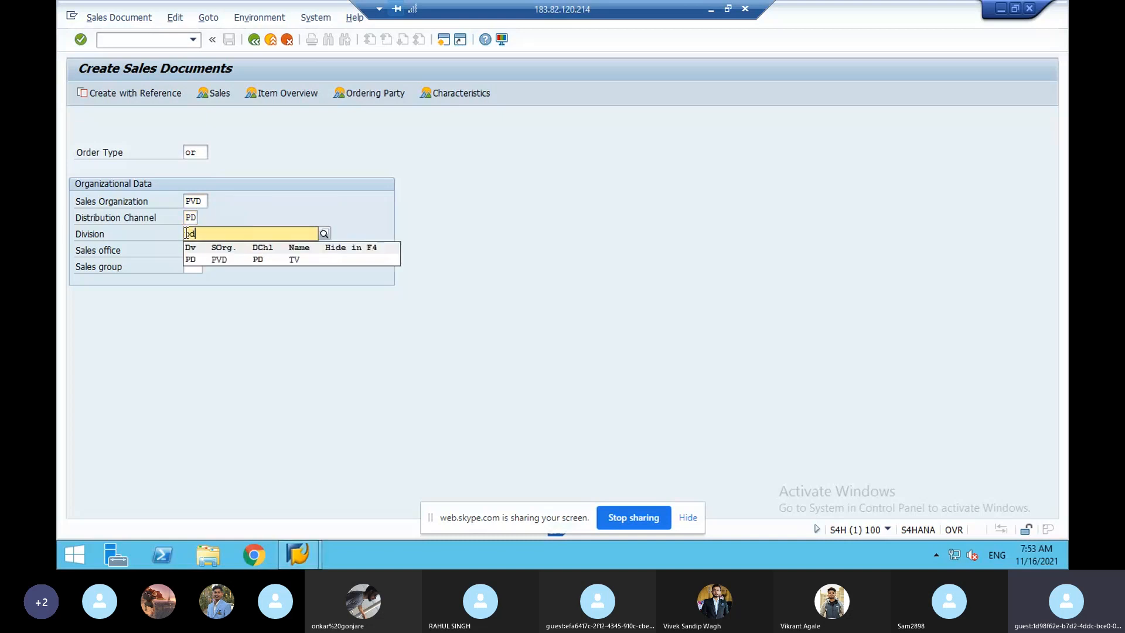
{"action": "left_click", "coordinate": [190, 261]}
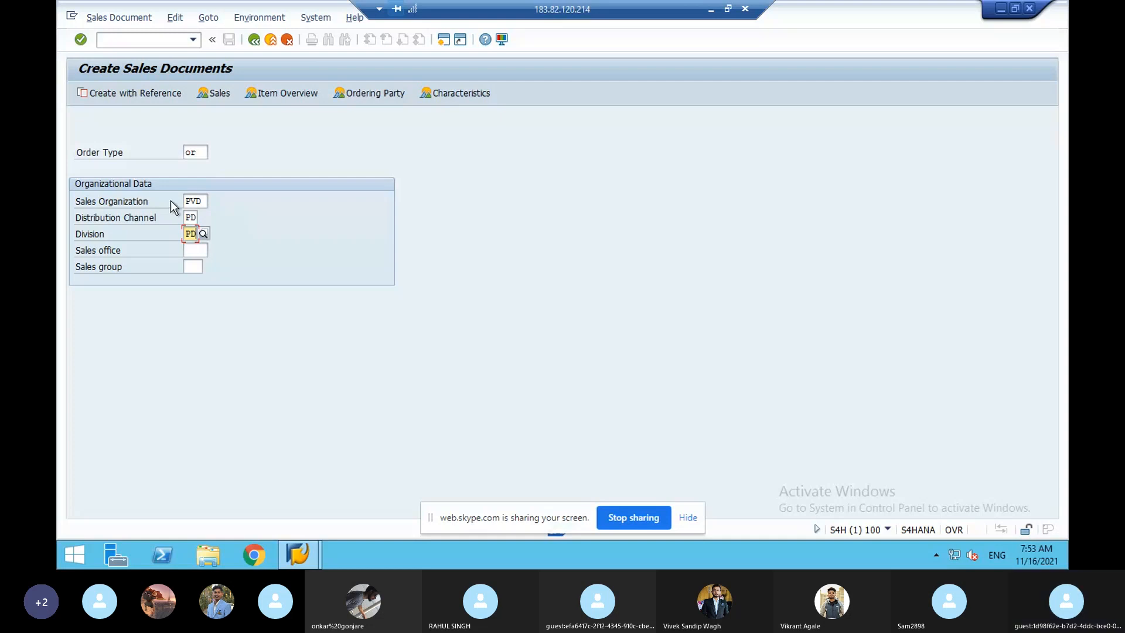
{"action": "key", "text": "Return"}
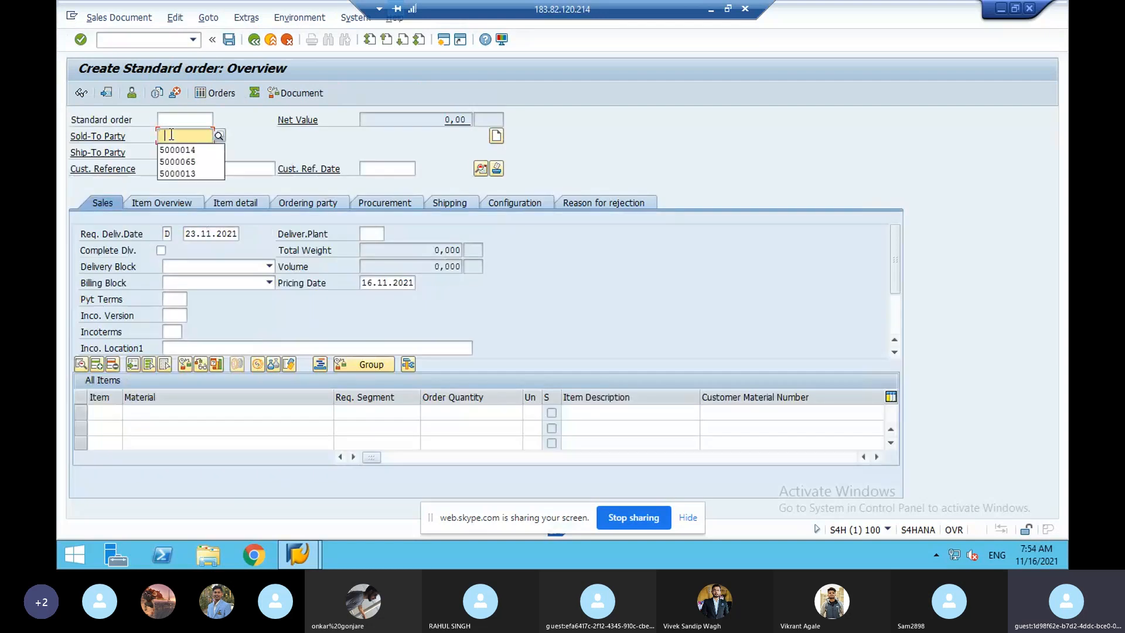
- Pick a saved sold-to party and enter the customer reference number
{"action": "left_click", "coordinate": [174, 151]}
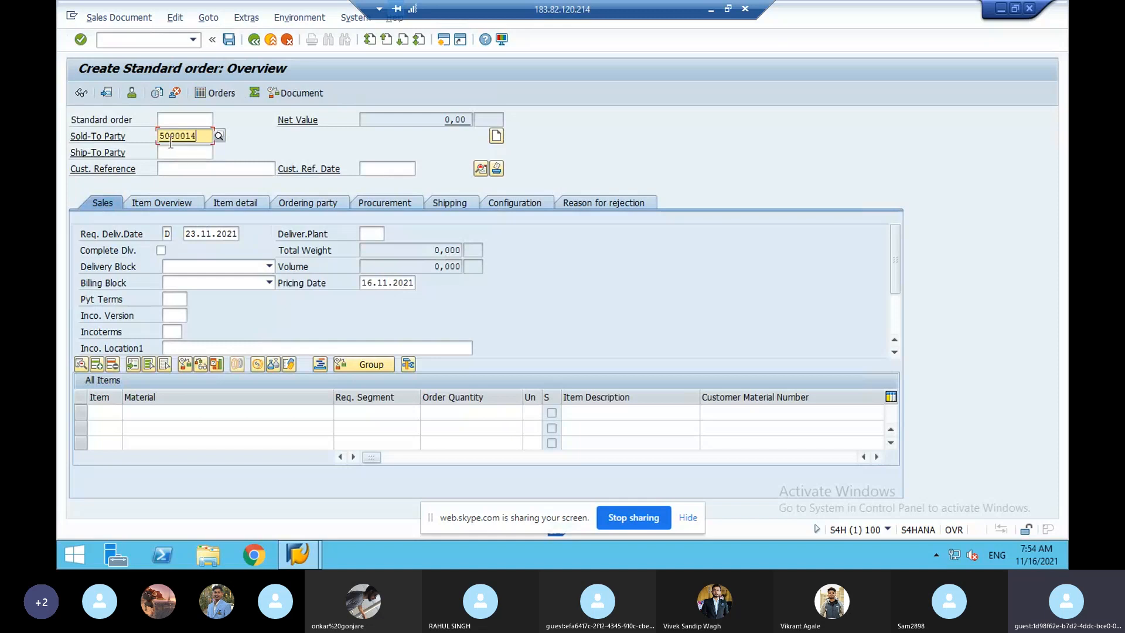
{"action": "left_click", "coordinate": [169, 169]}
{"action": "type", "text": "poqh567"}
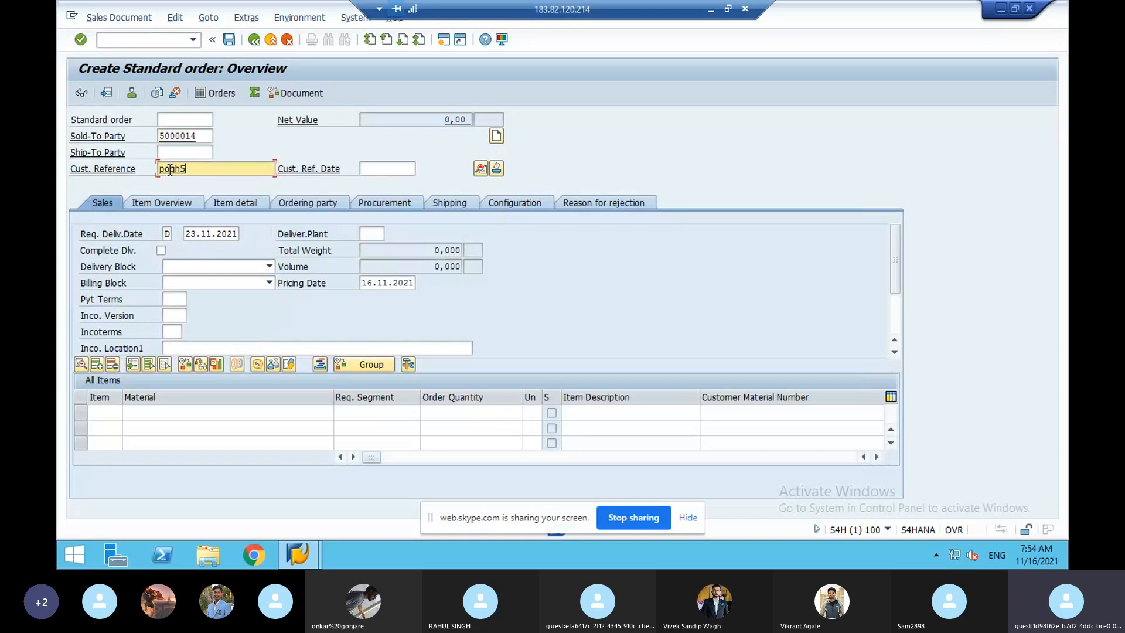
- Add material 10283 with quantity 5, pass the contracts notice, and open item 10's details
{"action": "left_click", "coordinate": [164, 414]}
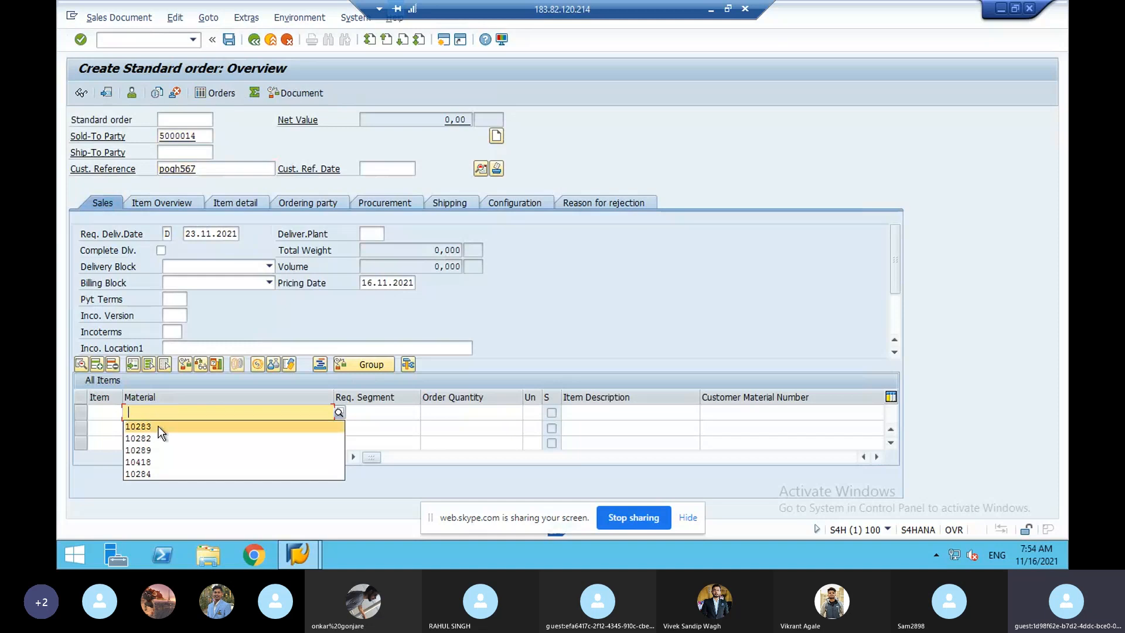
{"action": "left_click", "coordinate": [158, 428]}
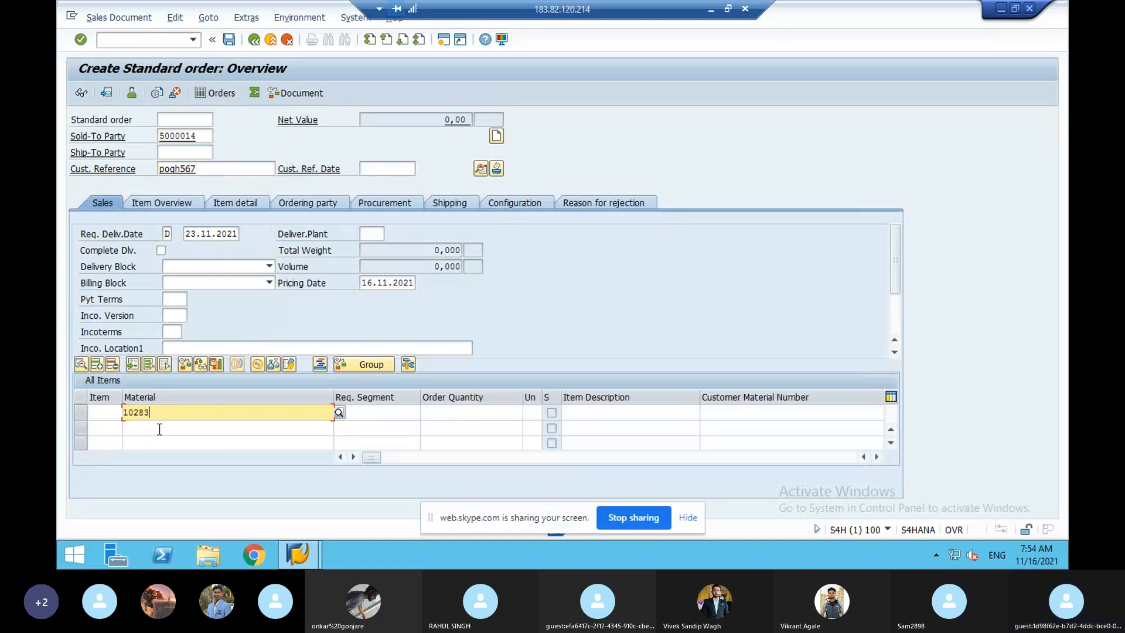
{"action": "left_click", "coordinate": [435, 411]}
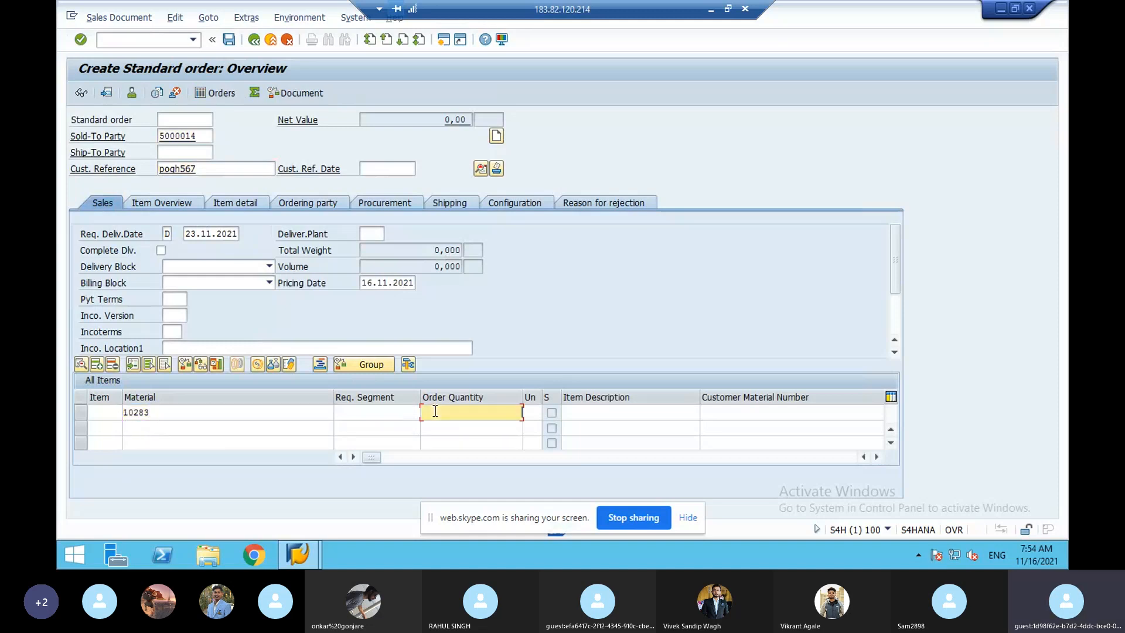
{"action": "type", "text": "5"}
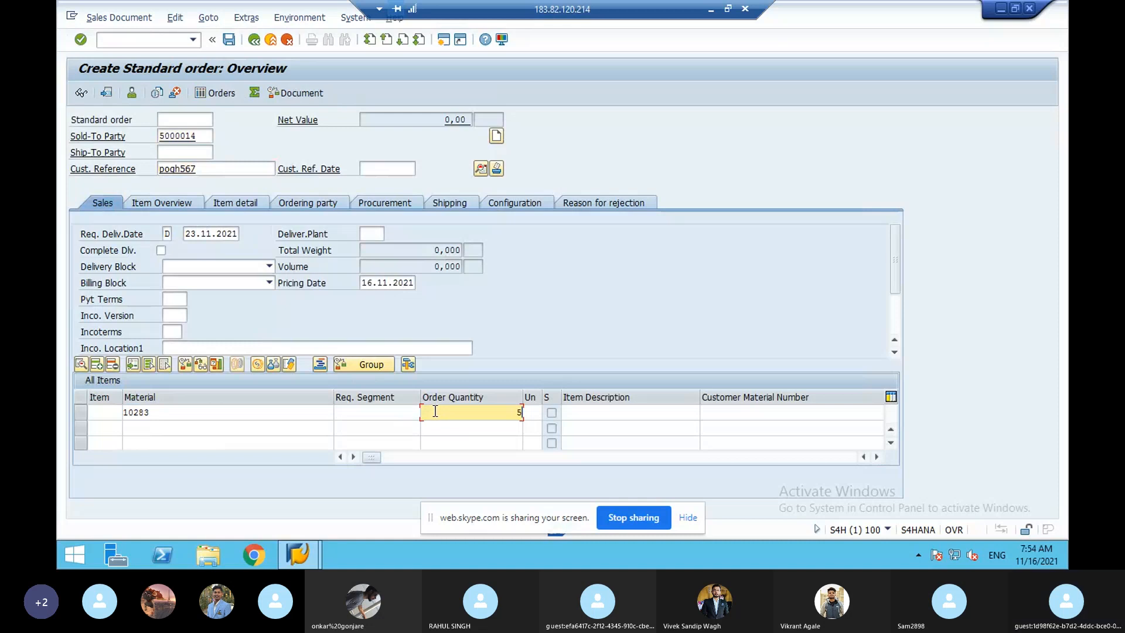
{"action": "key", "text": "Return"}
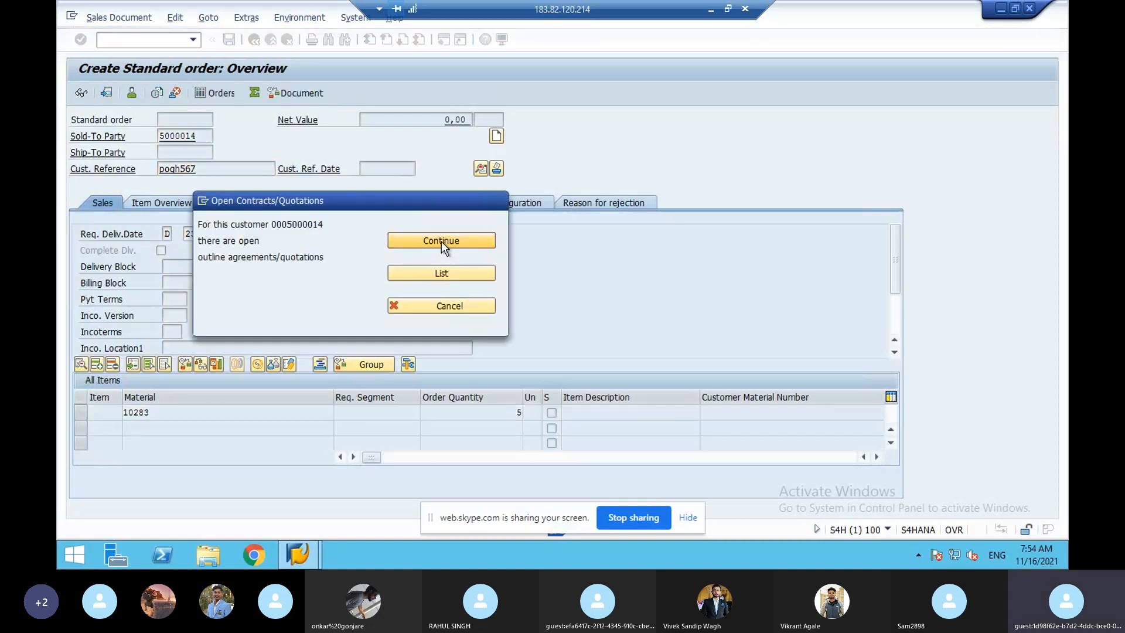
{"action": "left_click", "coordinate": [441, 241]}
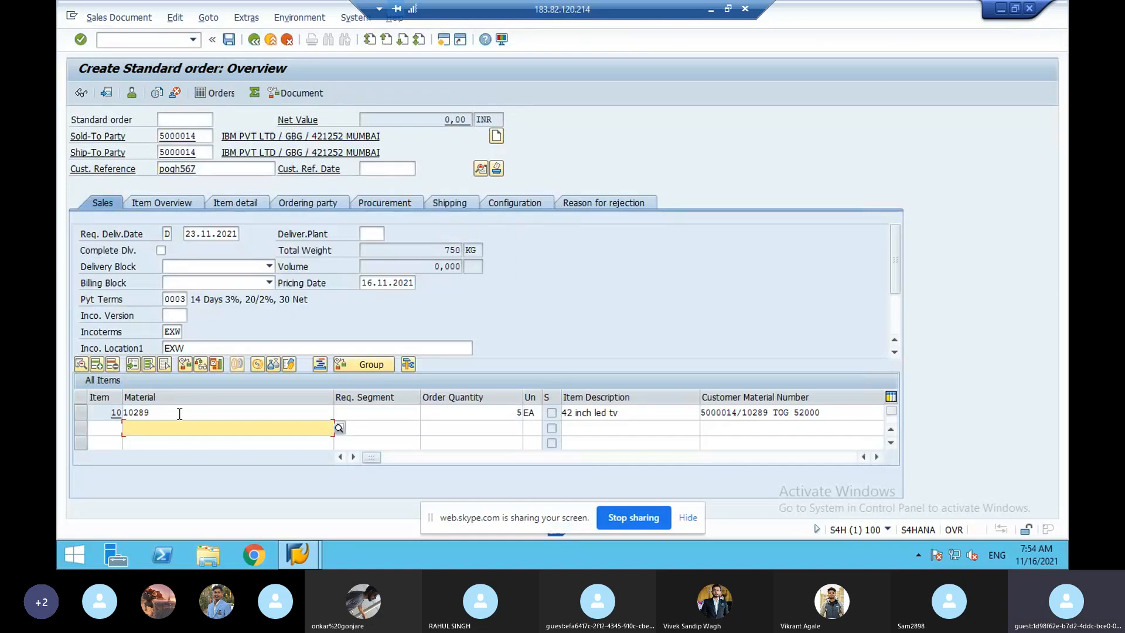
{"action": "left_click", "coordinate": [179, 413]}
{"action": "double_click", "coordinate": [179, 413]}
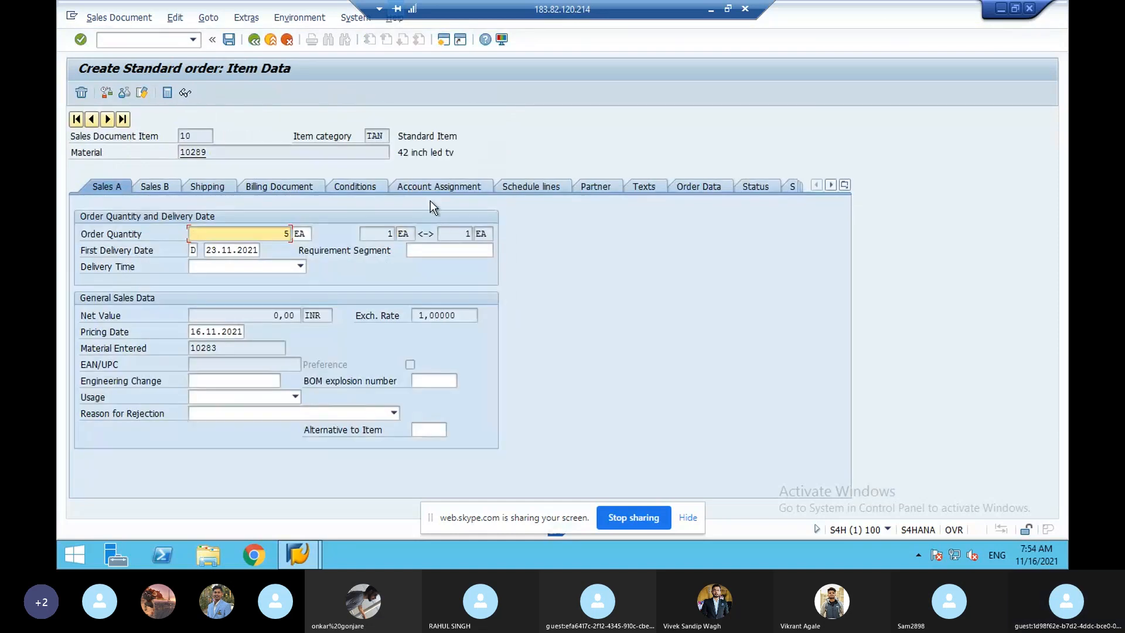
- Show item 10's Conditions tab, then launch /oovkk pricing procedure determination
{"action": "left_click", "coordinate": [376, 187]}
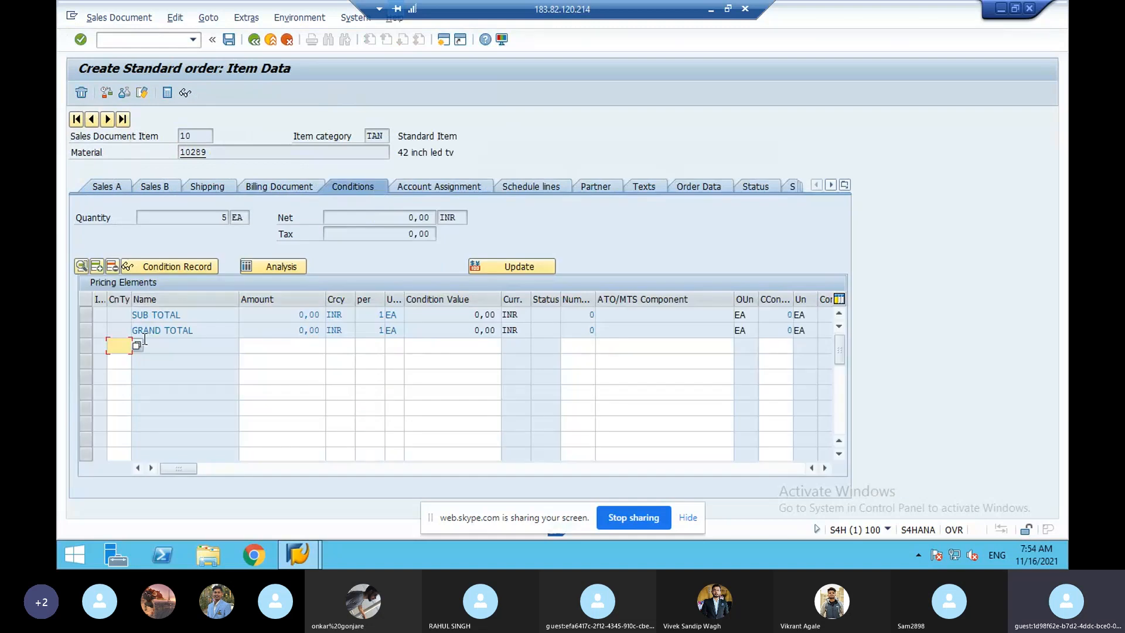
{"action": "left_click", "coordinate": [123, 346]}
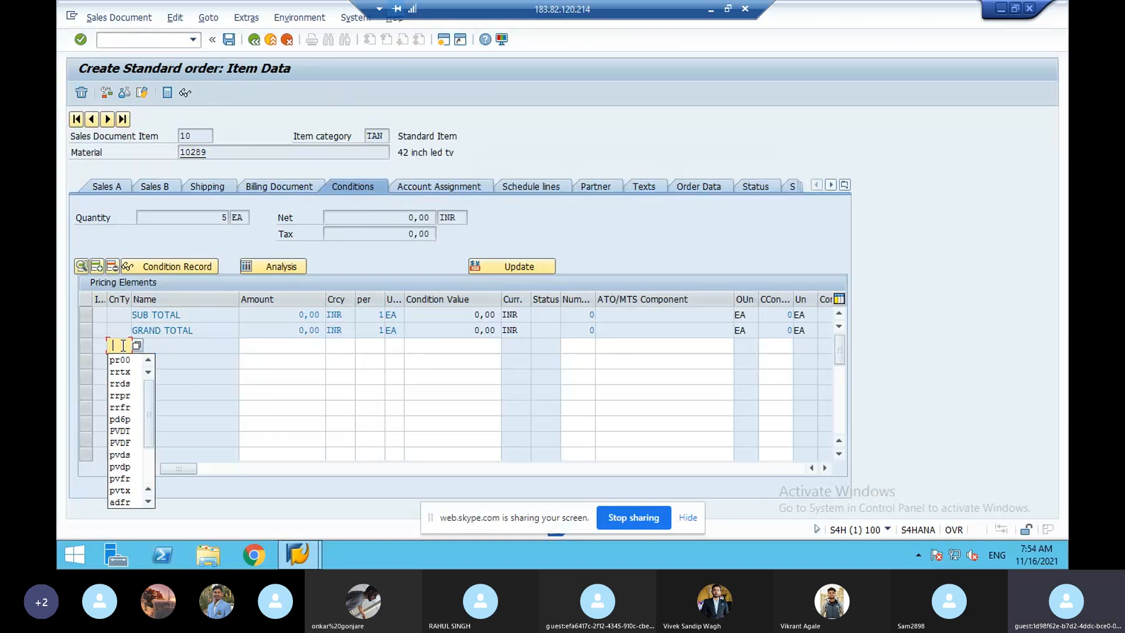
{"action": "left_click", "coordinate": [180, 42]}
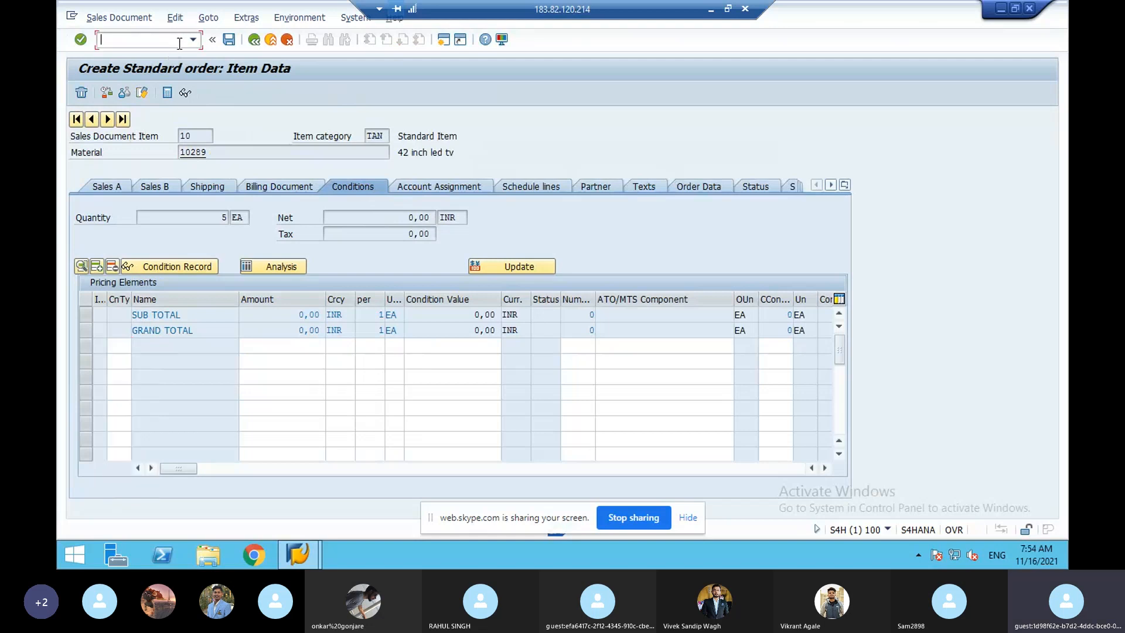
{"action": "type", "text": "/"}
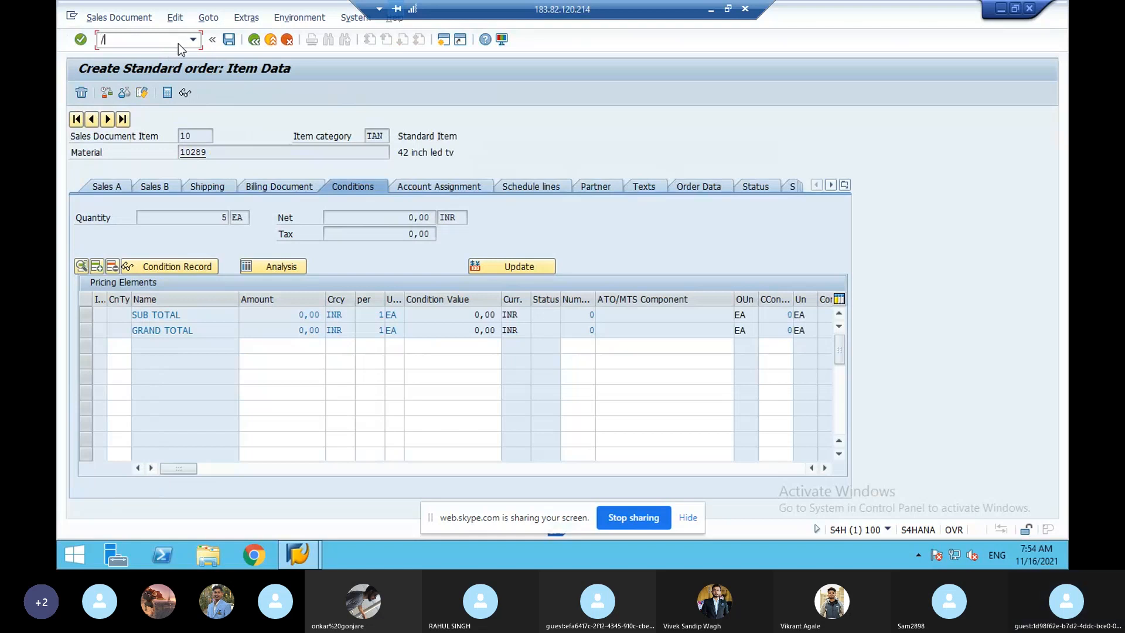
{"action": "type", "text": "oo"}
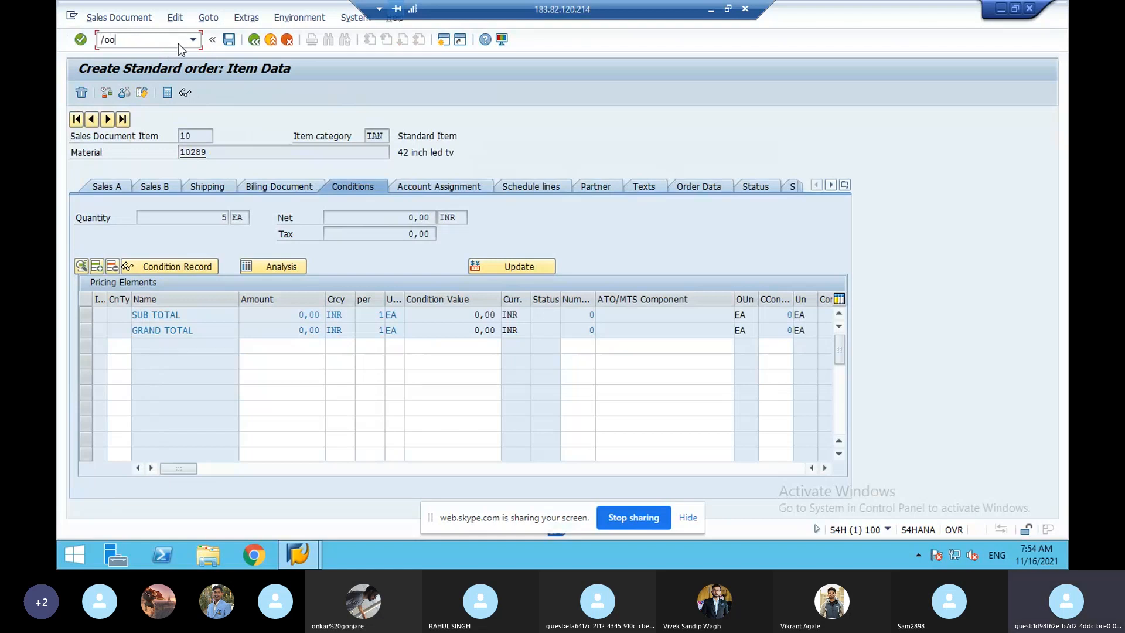
{"action": "type", "text": "vkk"}
{"action": "key", "text": "Return"}
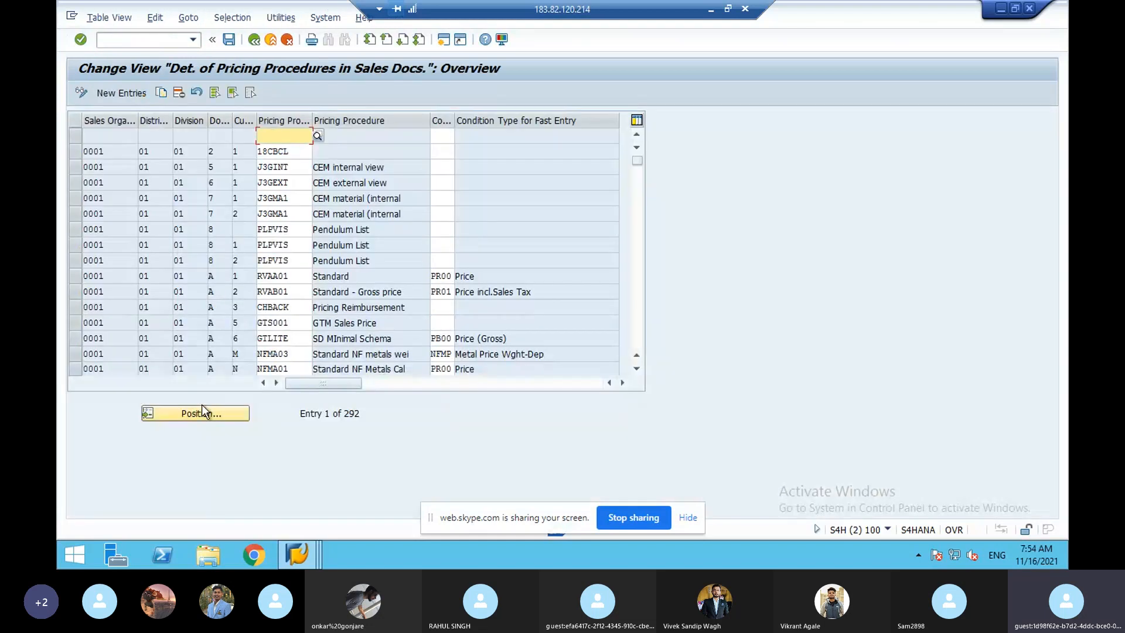
- Change the PVD entry's pricing procedure from GOA to PVD and save it under the customizing request
{"action": "left_click", "coordinate": [203, 414]}
{"action": "type", "text": "pvd"}
{"action": "key", "text": "Return"}
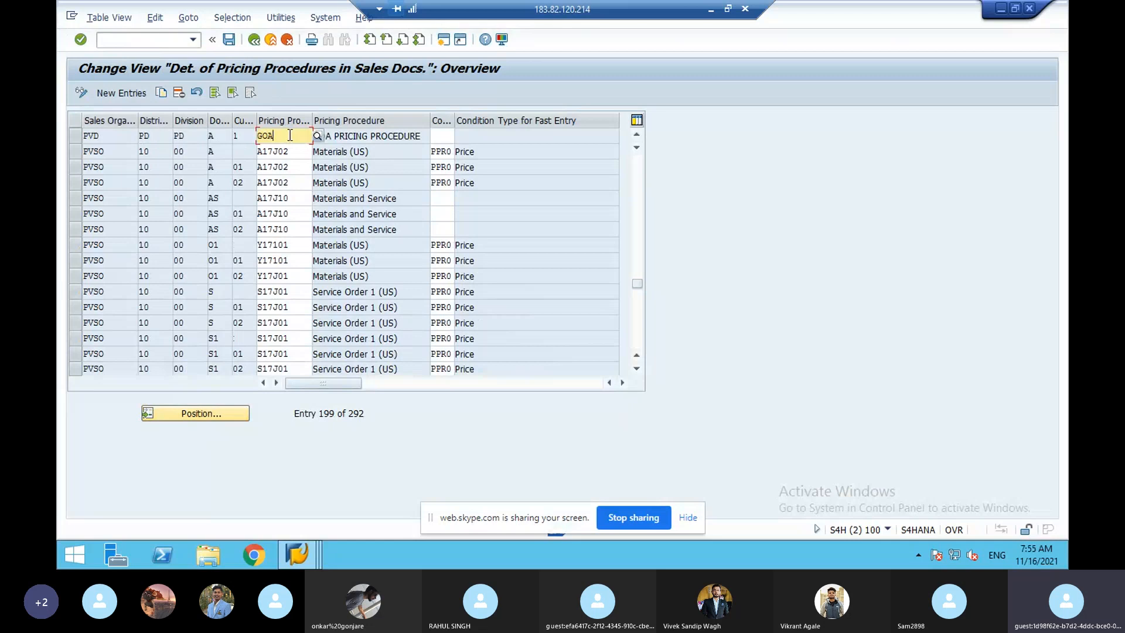
{"action": "key", "text": "BackSpace"}
{"action": "key", "text": "BackSpace"}
{"action": "key", "text": "BackSpace"}
{"action": "type", "text": "pvd"}
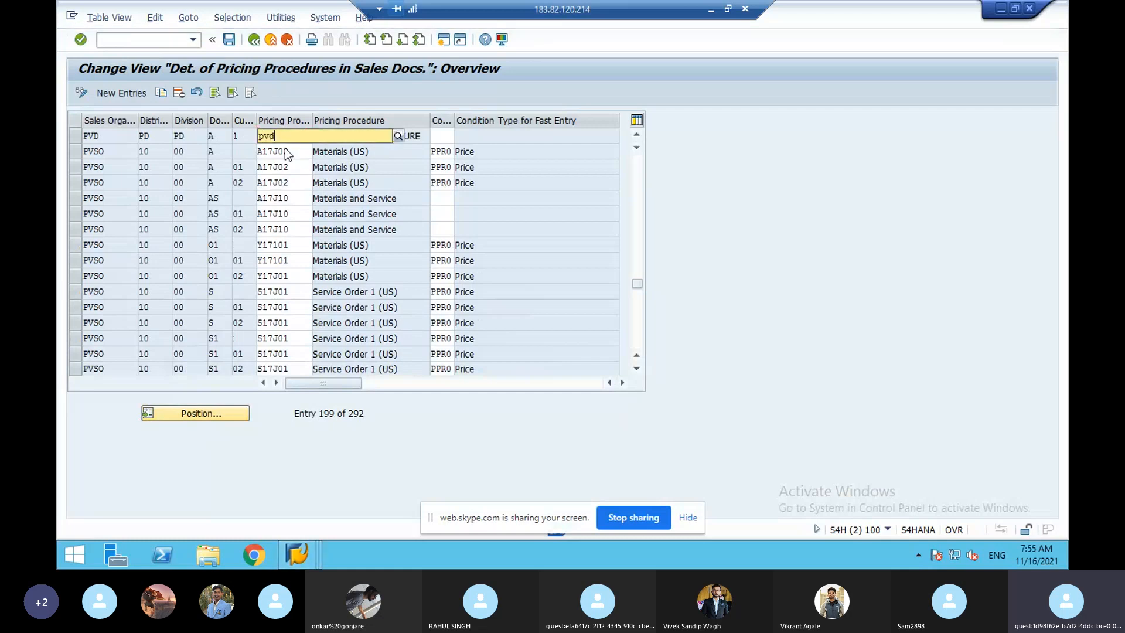
{"action": "key", "text": "Return"}
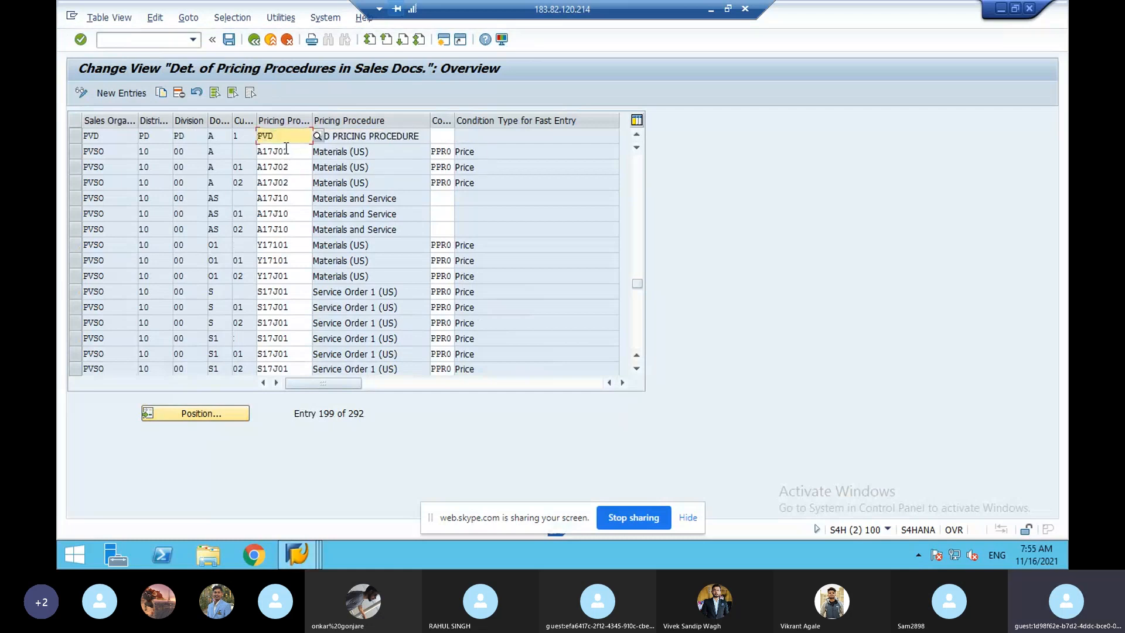
{"action": "left_click", "coordinate": [229, 44]}
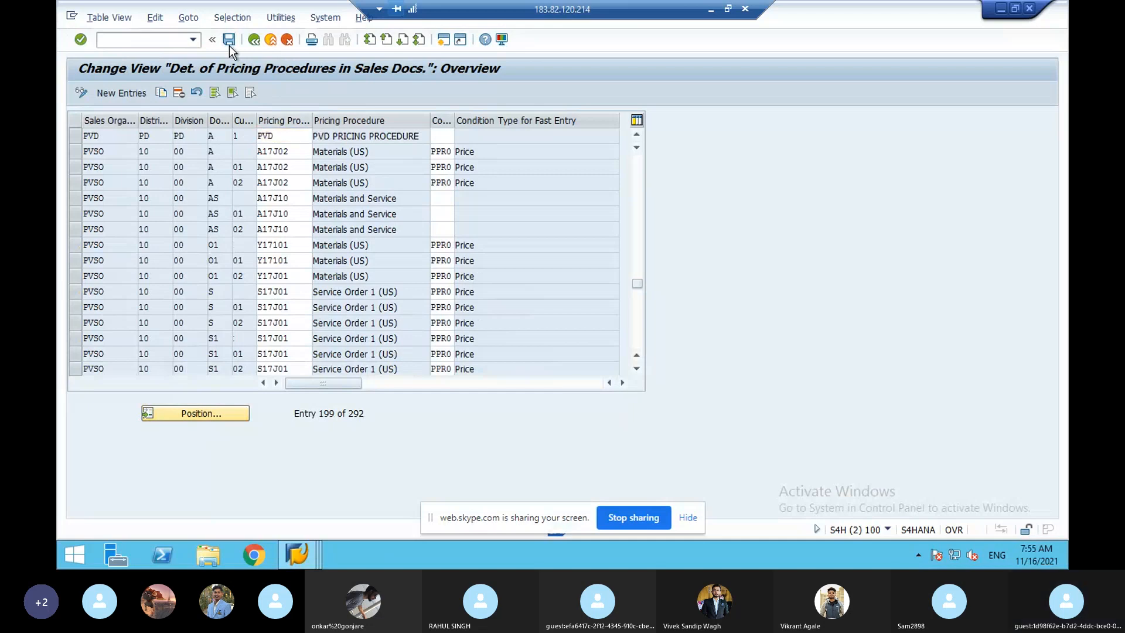
{"action": "left_click", "coordinate": [276, 255]}
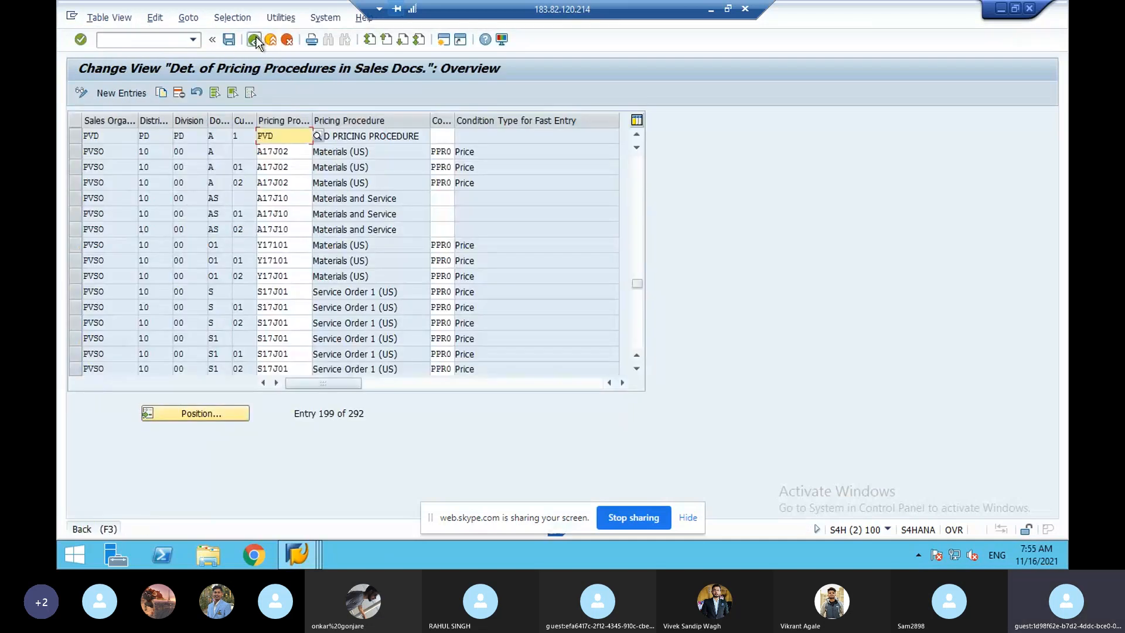
- Leave the settings and return to the sales order window
{"action": "left_click", "coordinate": [255, 39]}
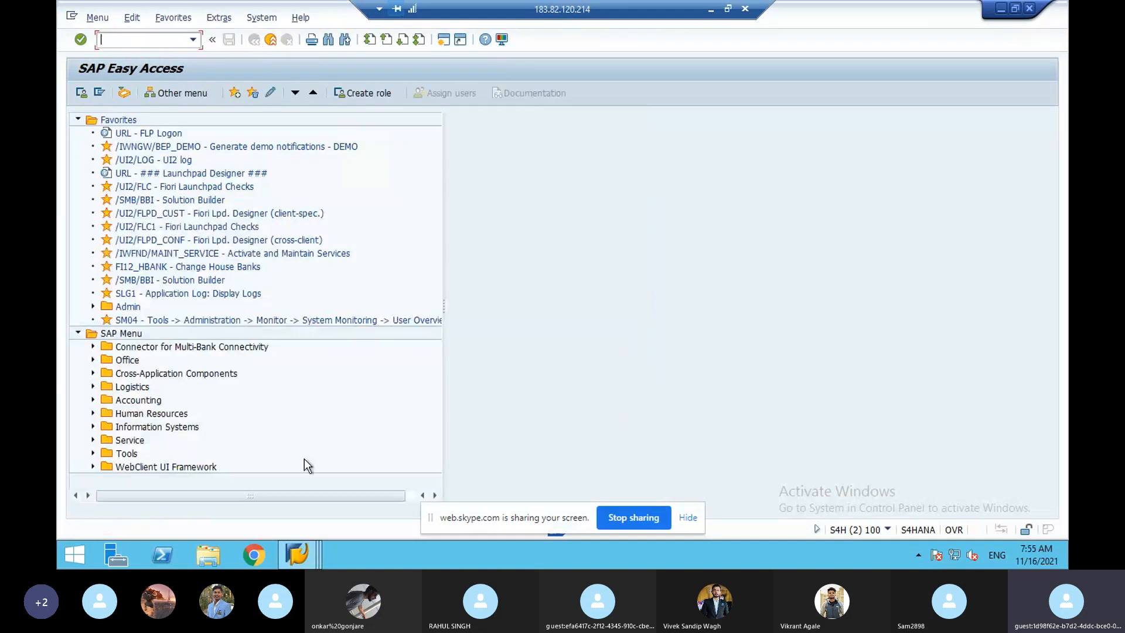
{"action": "mouse_move", "coordinate": [314, 550]}
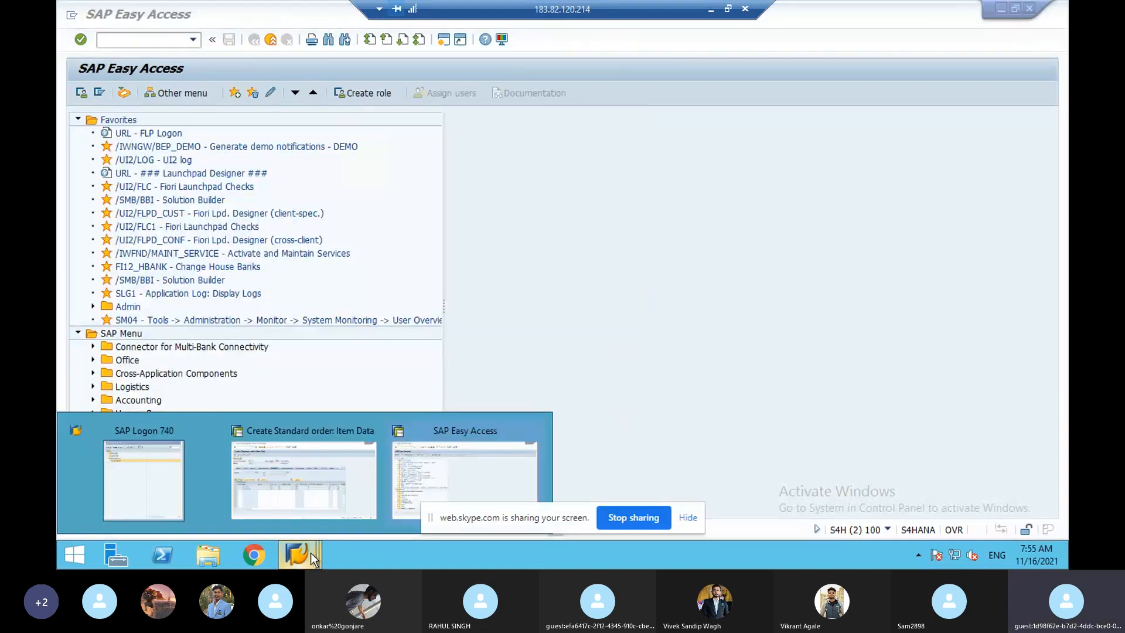
{"action": "left_click", "coordinate": [339, 485]}
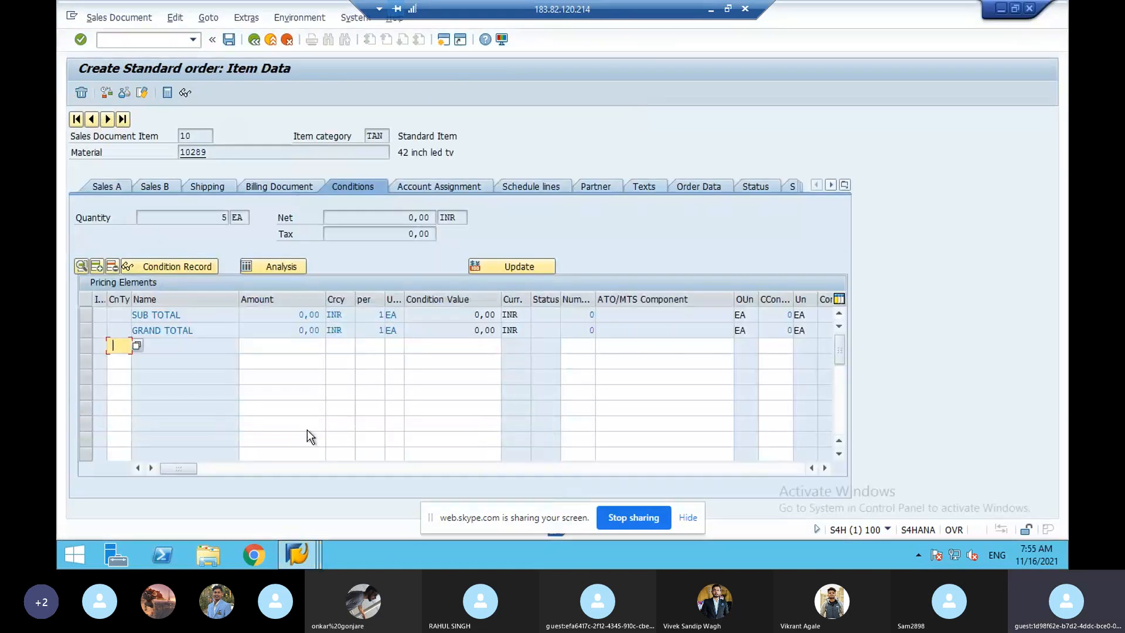
- Add condition pvdp with amount 100 and pvds with amount 2 to item 10
{"action": "left_click", "coordinate": [102, 354]}
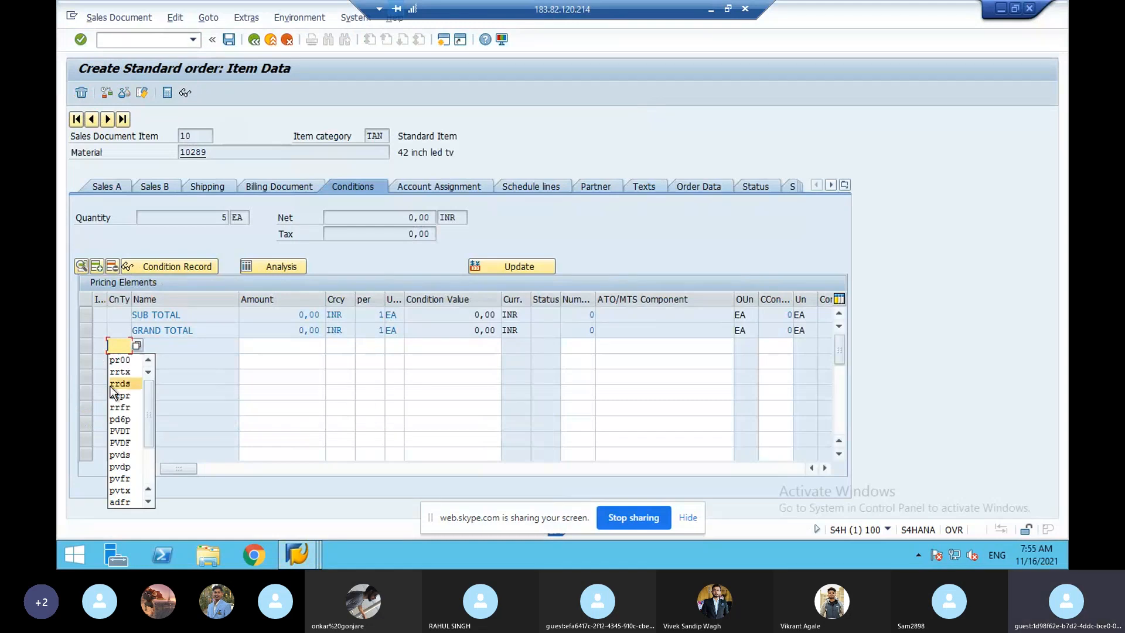
{"action": "left_click", "coordinate": [122, 467]}
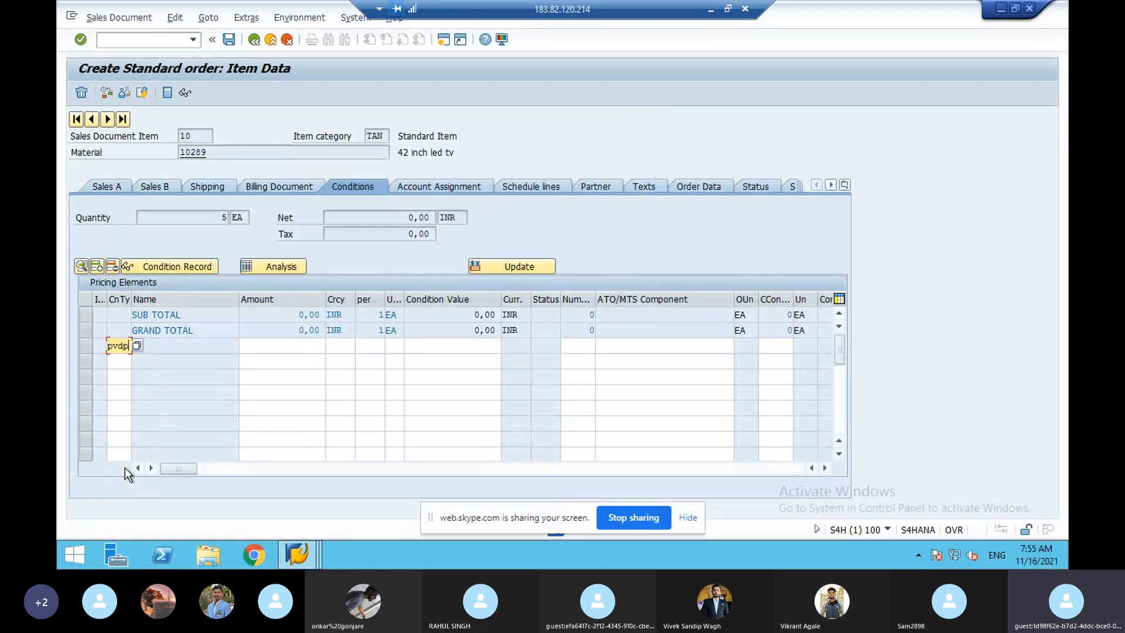
{"action": "left_click", "coordinate": [314, 345]}
{"action": "type", "text": "100"}
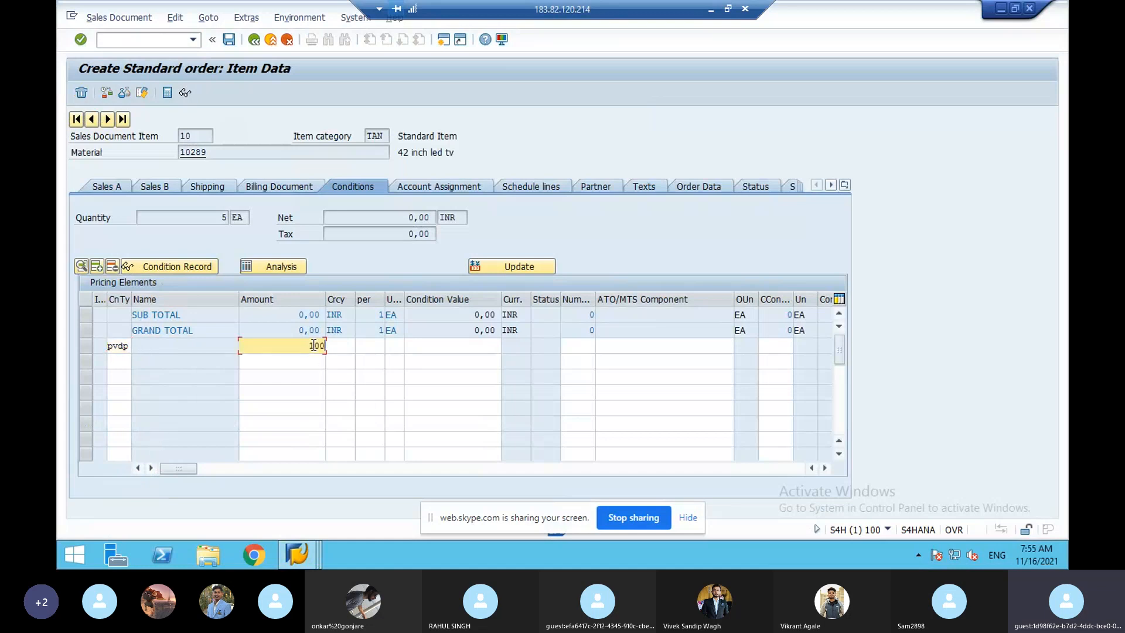
{"action": "left_click", "coordinate": [110, 370]}
{"action": "key", "text": "F4"}
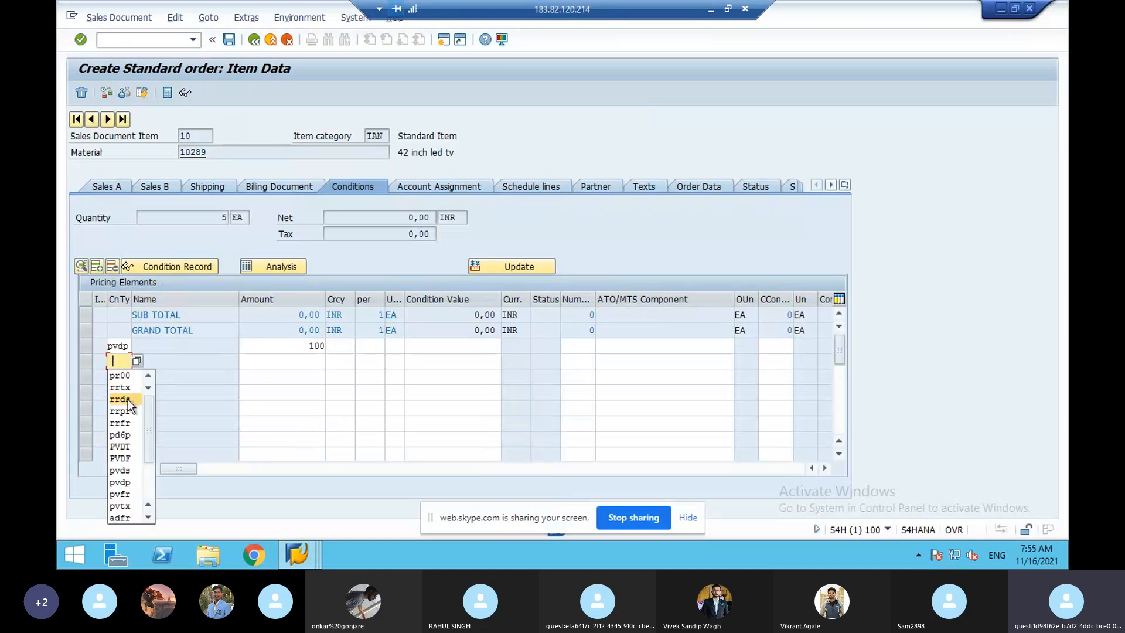
{"action": "left_click", "coordinate": [120, 470]}
{"action": "left_click", "coordinate": [317, 358]}
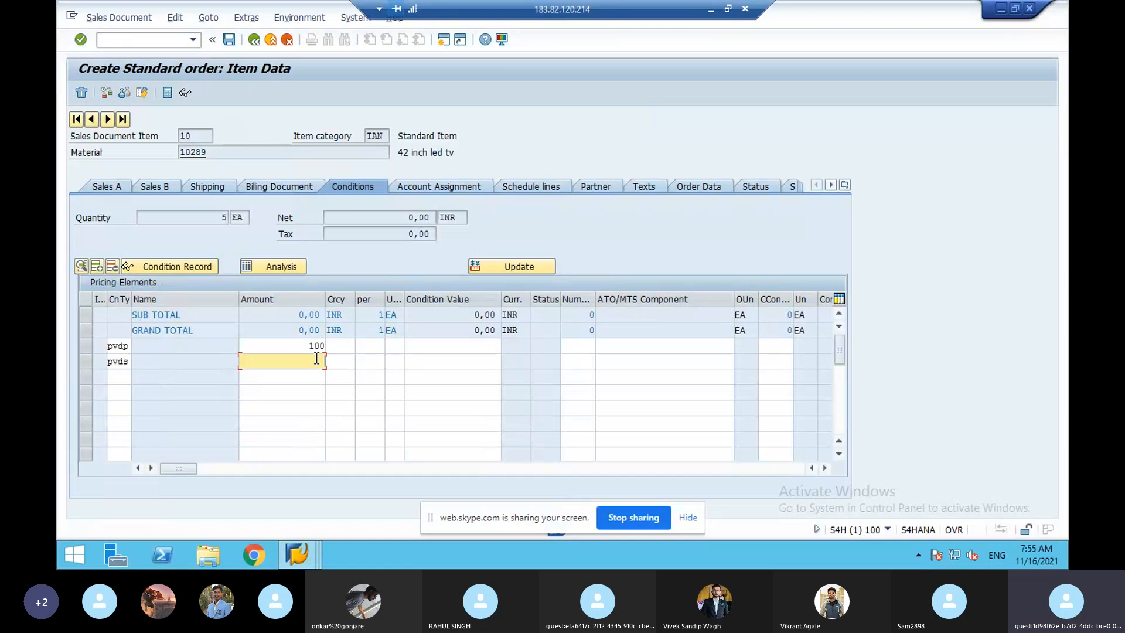
{"action": "type", "text": "2"}
- Add PVDF 3 and pvtx 18 and apply them, which flags PVDP missing from the procedure
{"action": "left_click", "coordinate": [121, 377]}
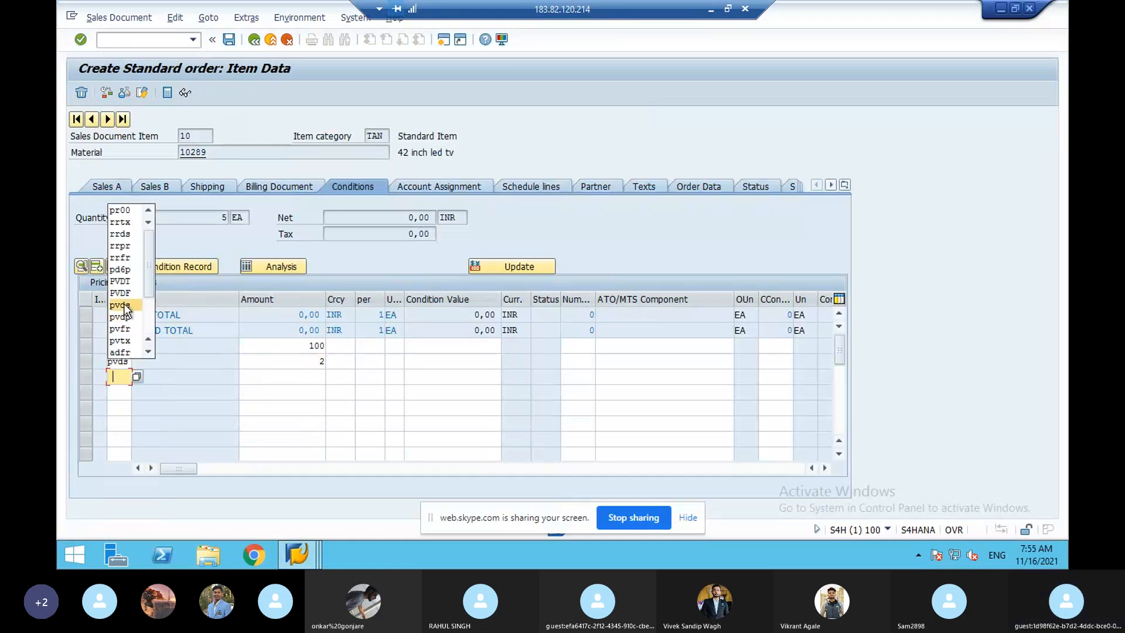
{"action": "left_click", "coordinate": [125, 293]}
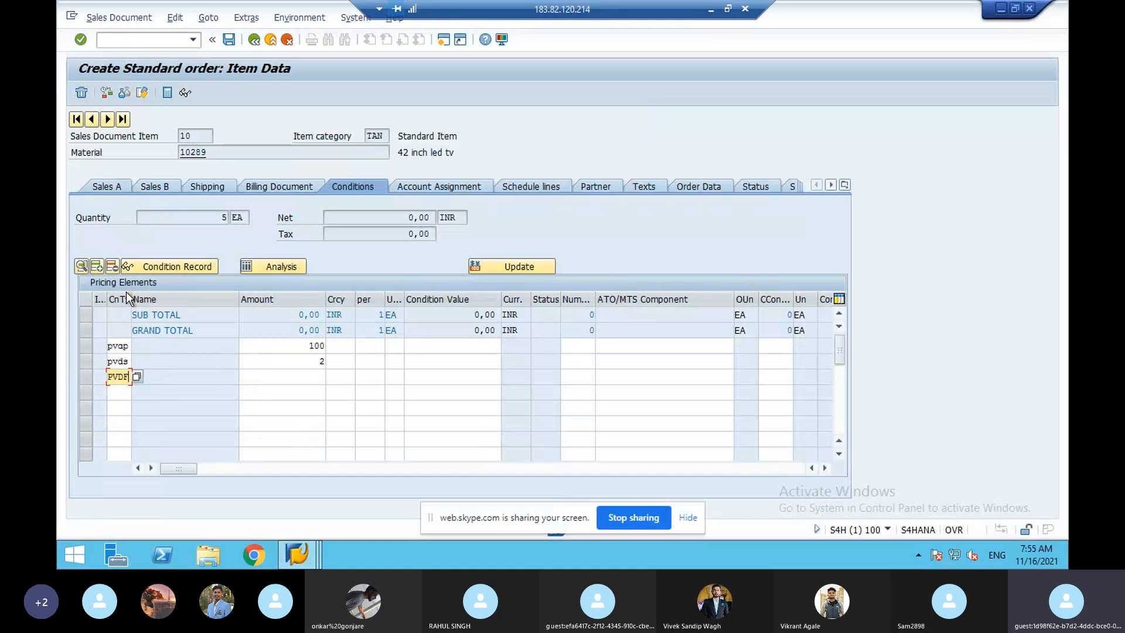
{"action": "left_click", "coordinate": [317, 378]}
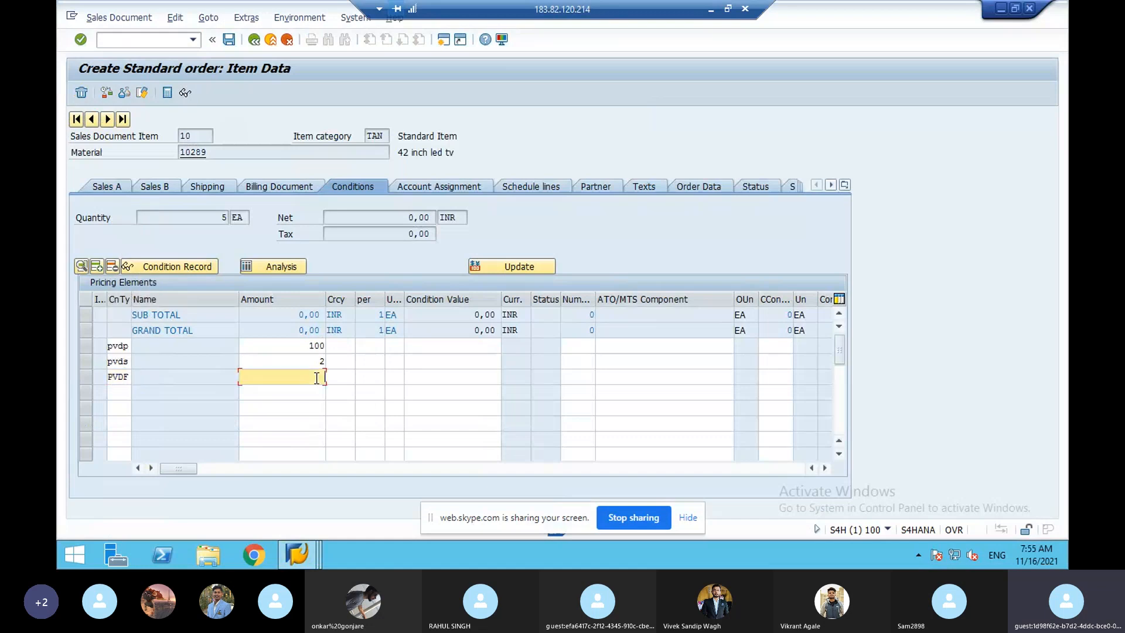
{"action": "type", "text": "3"}
{"action": "left_click", "coordinate": [112, 392]}
{"action": "left_click", "coordinate": [123, 357]}
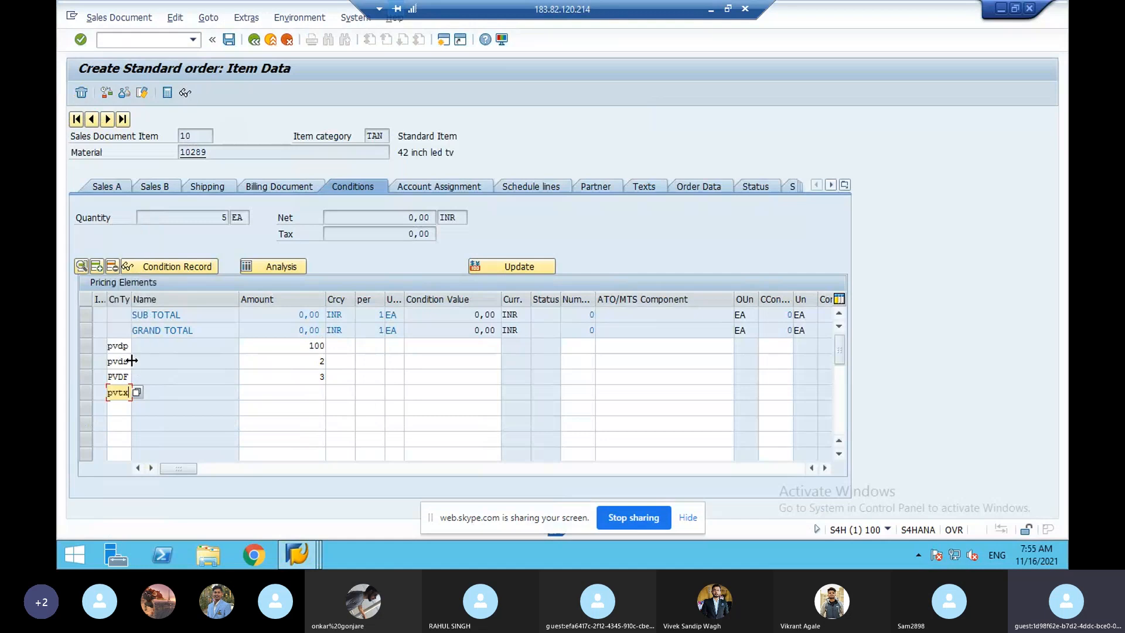
{"action": "left_click", "coordinate": [303, 393]}
{"action": "type", "text": "18"}
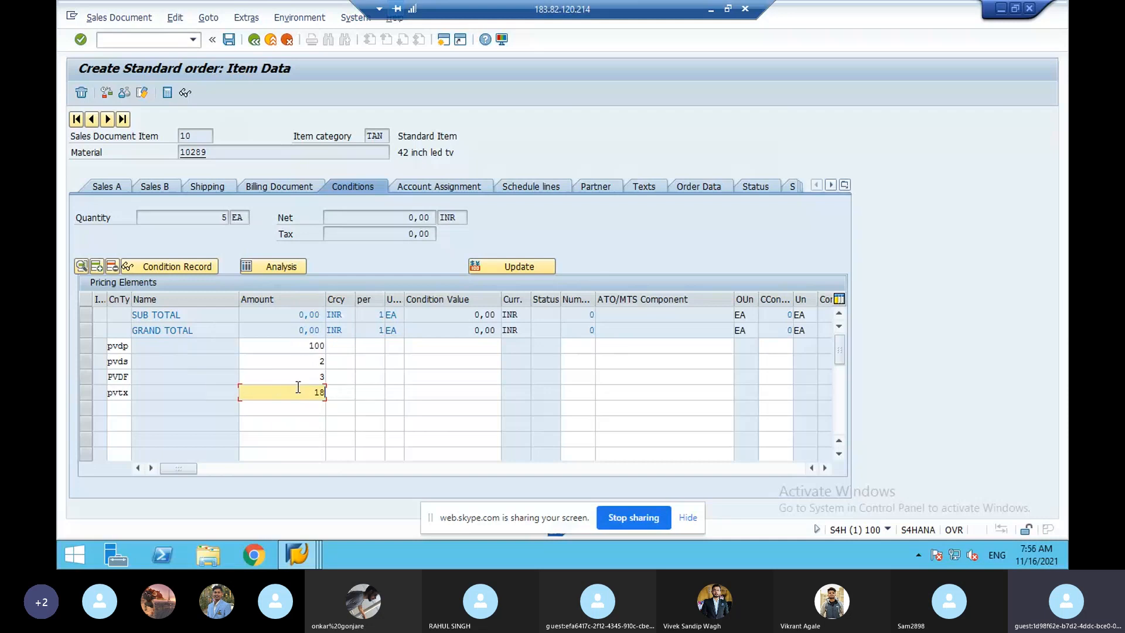
{"action": "key", "text": "Return"}
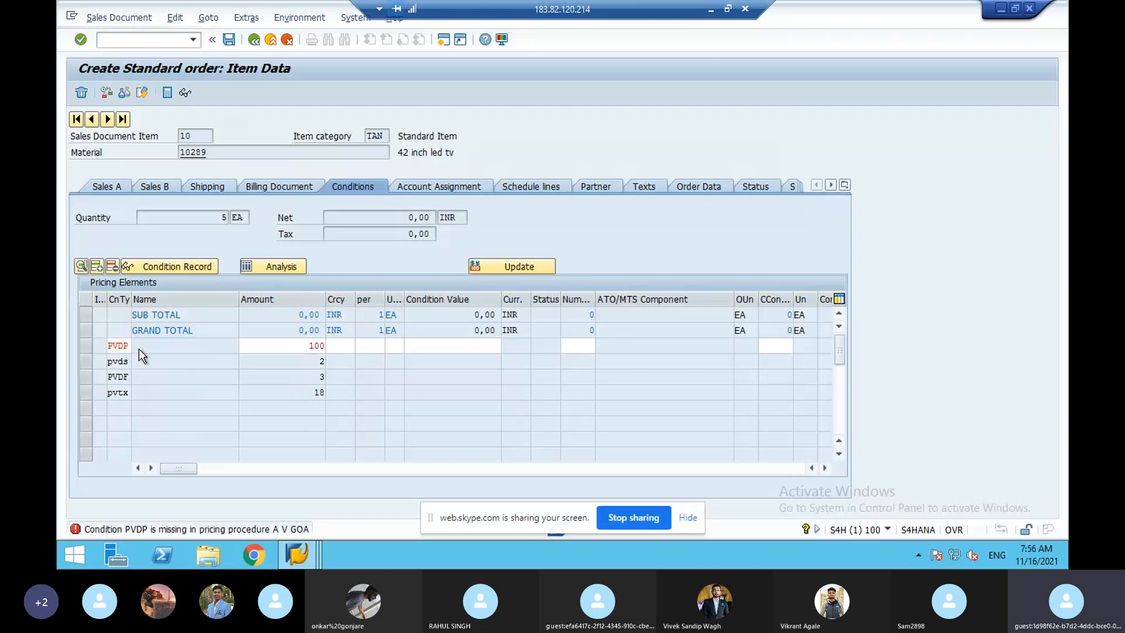
- Check the item's allowed condition types, then launch pricing procedure determination in a new session
{"action": "left_click", "coordinate": [137, 346]}
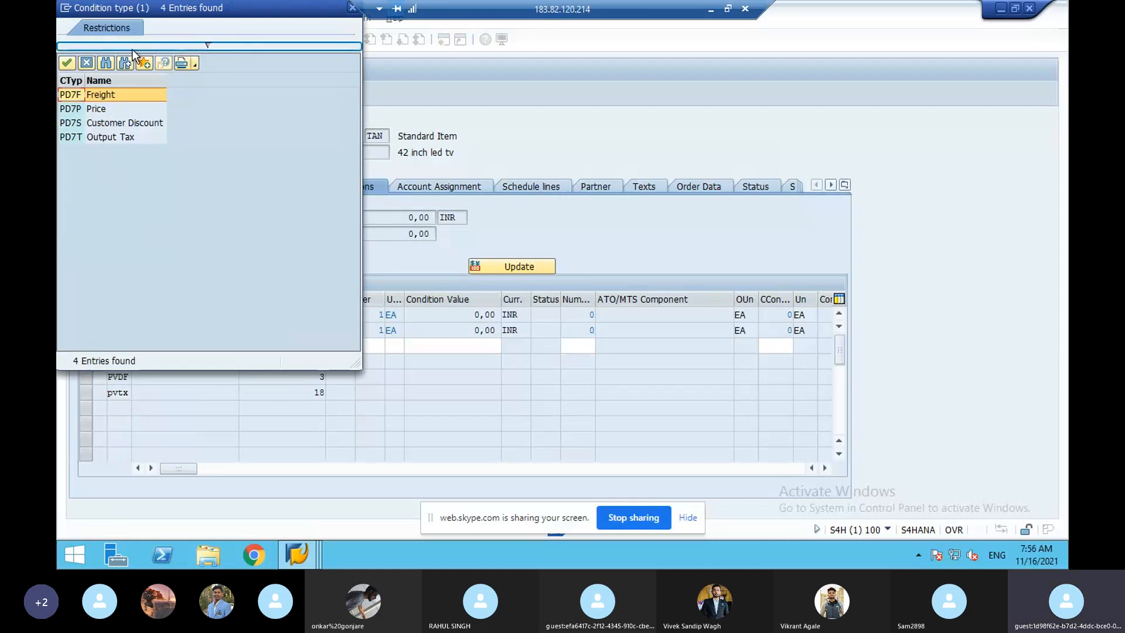
{"action": "left_click", "coordinate": [86, 62]}
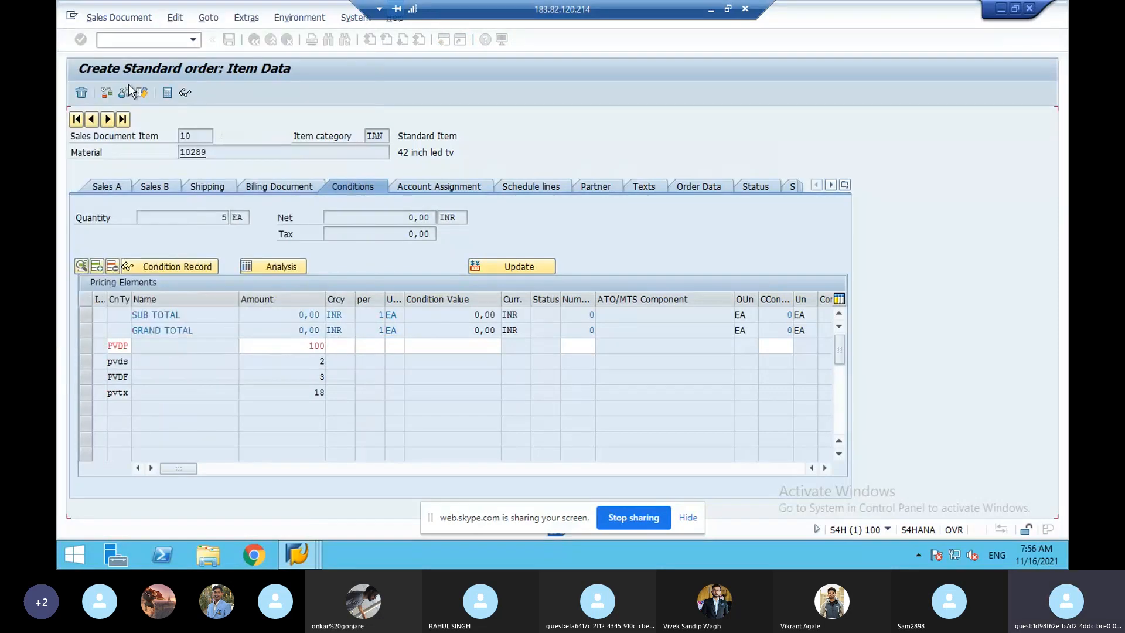
{"action": "left_click", "coordinate": [128, 44]}
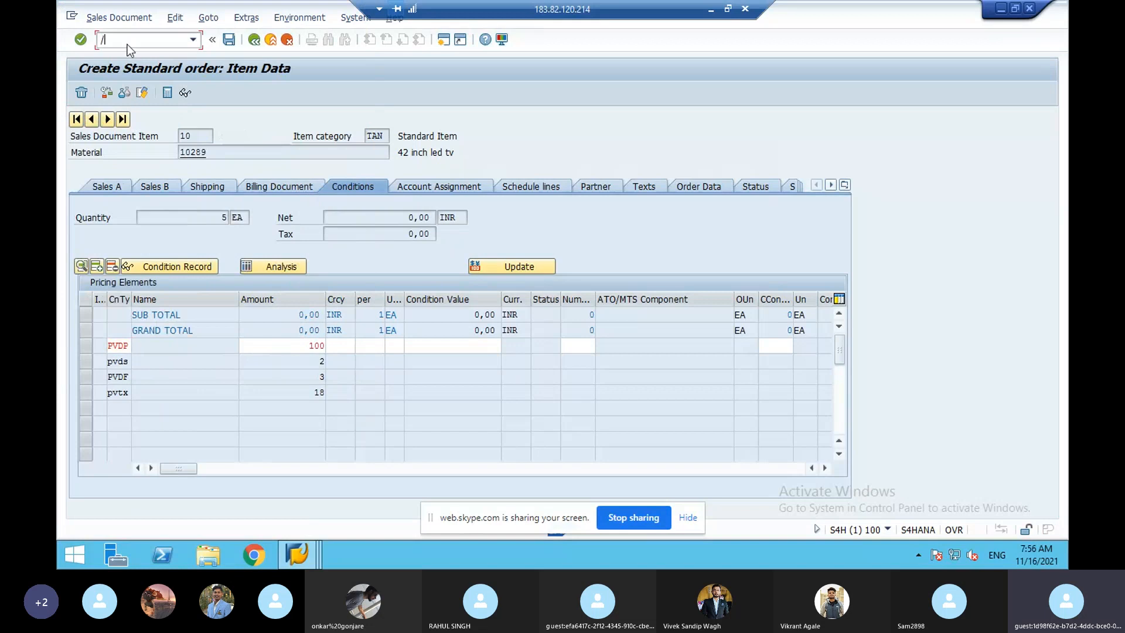
{"action": "type", "text": "/o"}
{"action": "key", "text": "Return"}
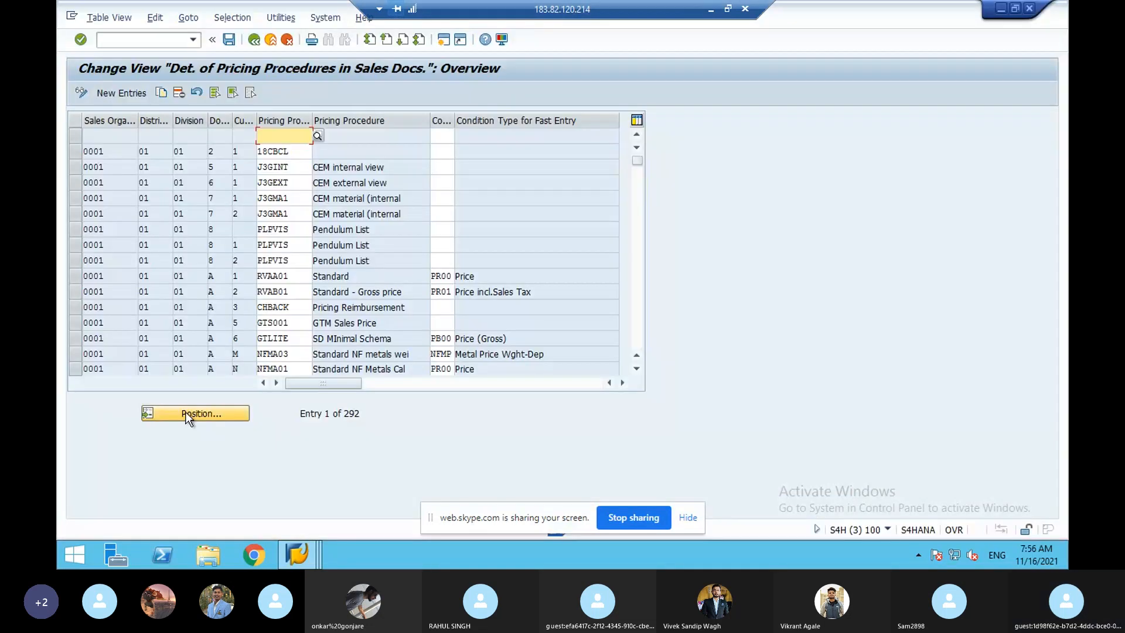
- Position the determination table on sales organisation PVD and save the table
{"action": "left_click", "coordinate": [185, 413]}
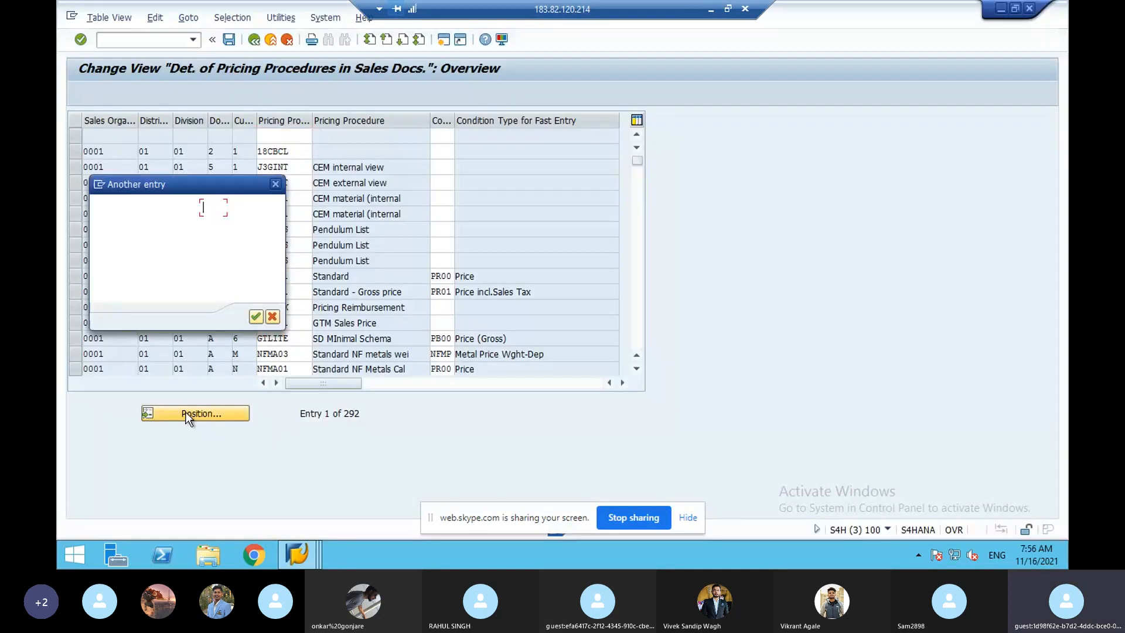
{"action": "type", "text": "pvd"}
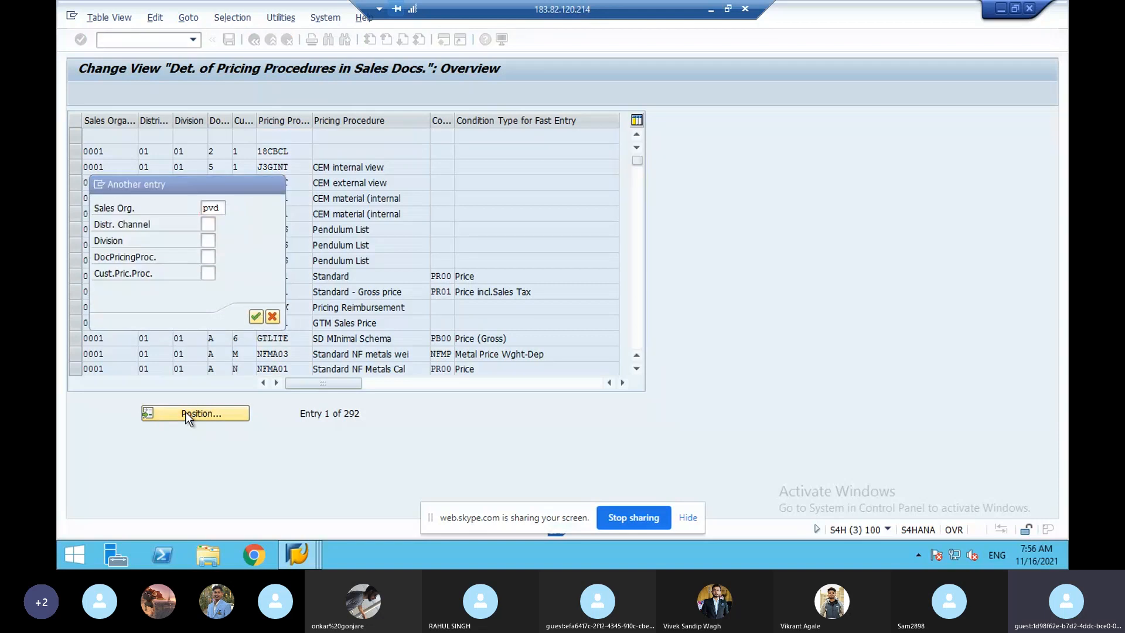
{"action": "key", "text": "Return"}
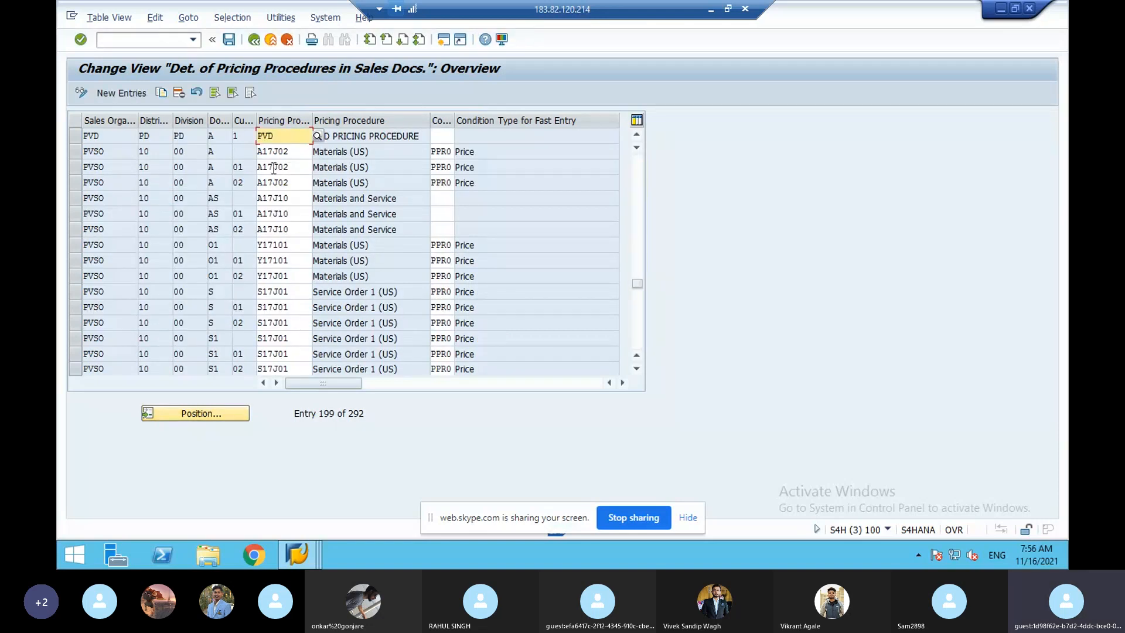
{"action": "left_click", "coordinate": [229, 41]}
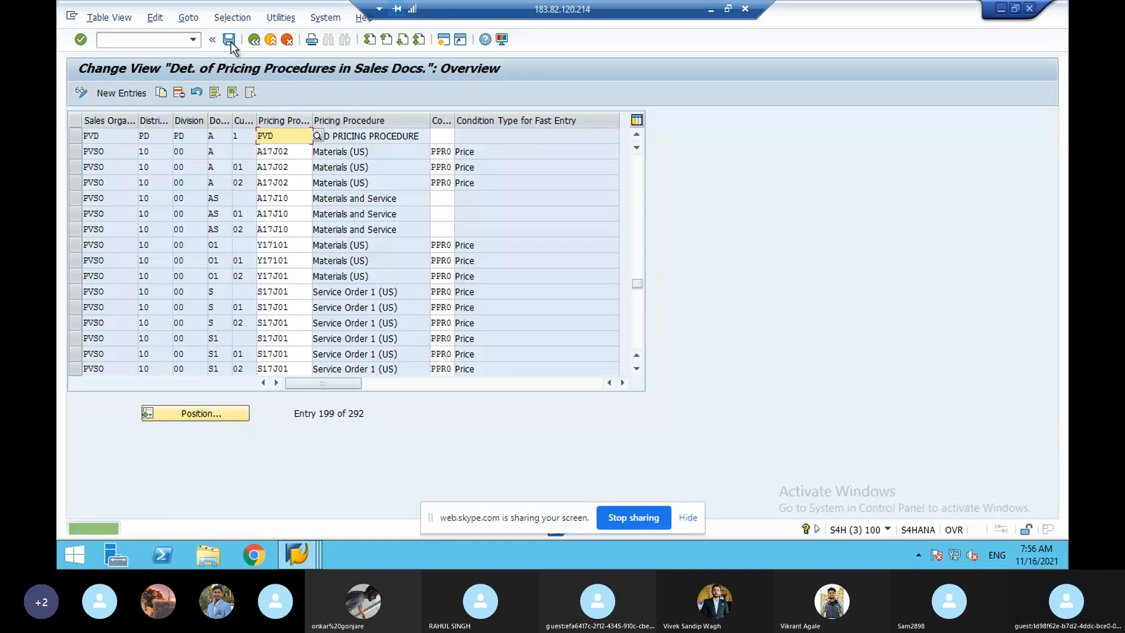
- Run /nv/08 to list the pricing procedures
{"action": "left_click", "coordinate": [131, 41]}
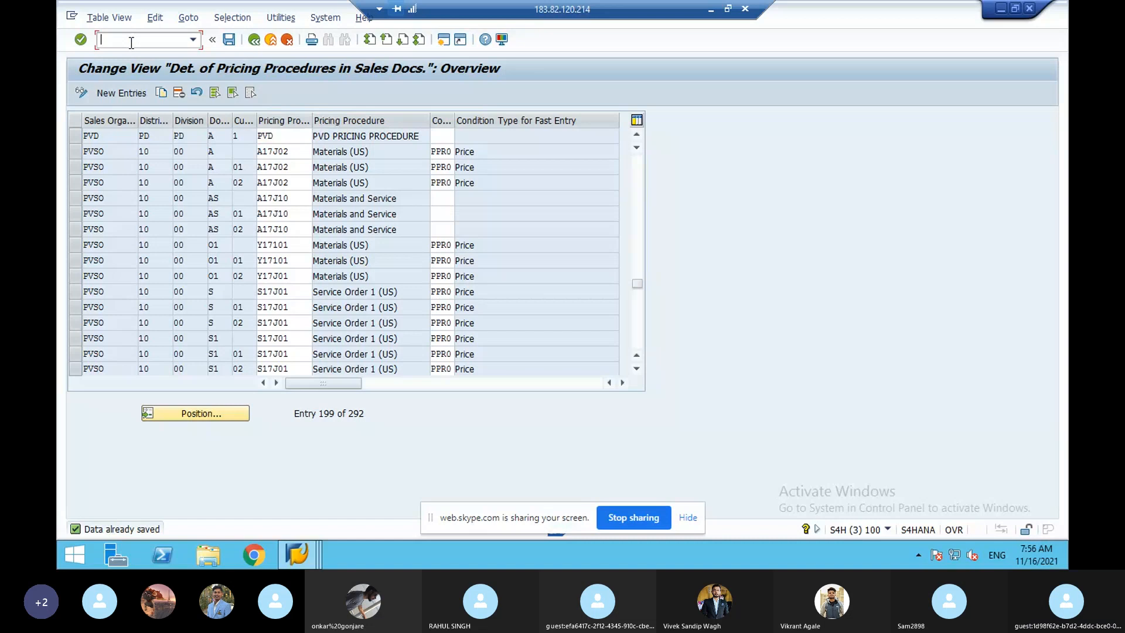
{"action": "type", "text": "/nv/"}
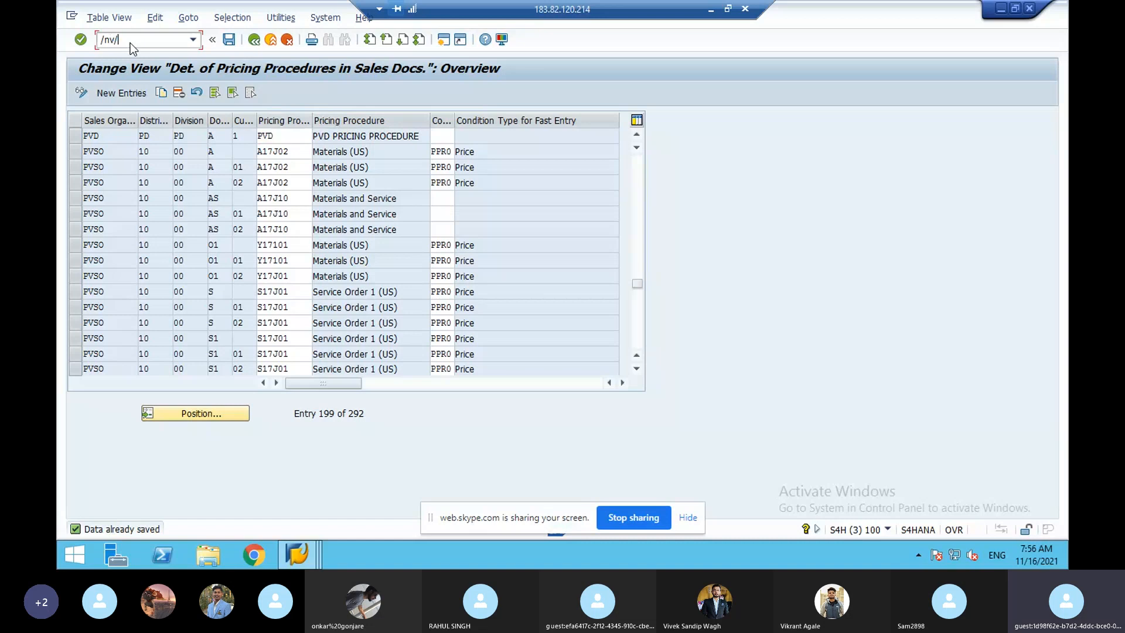
{"action": "type", "text": "08"}
{"action": "key", "text": "Return"}
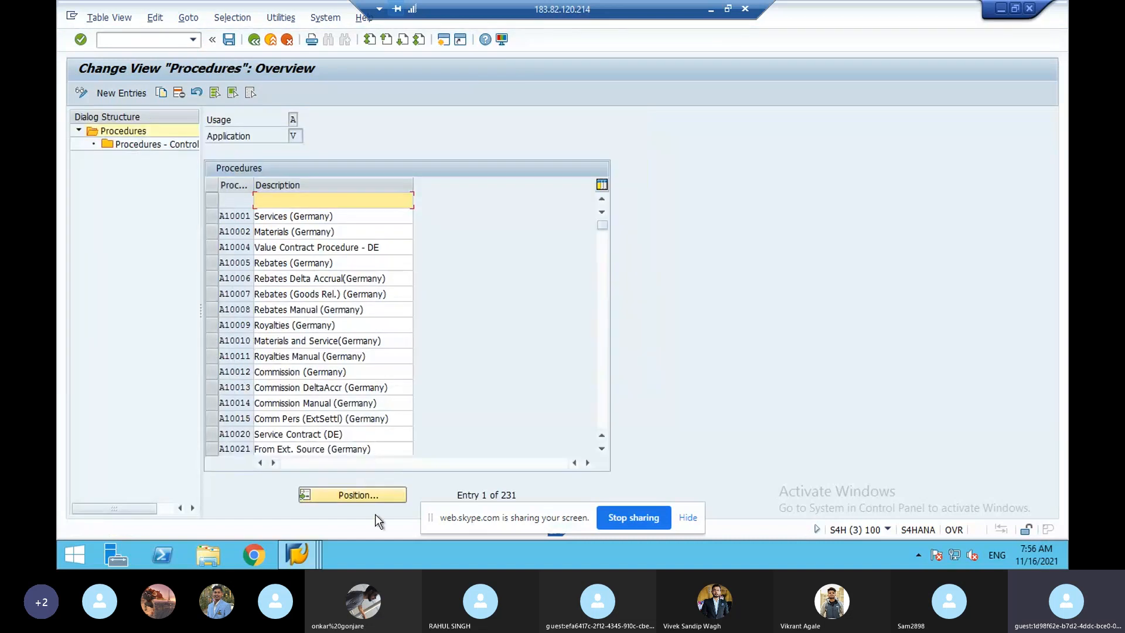
- Locate the GOA pricing procedure and display its control data steps
{"action": "left_click", "coordinate": [372, 499]}
{"action": "type", "text": "p"}
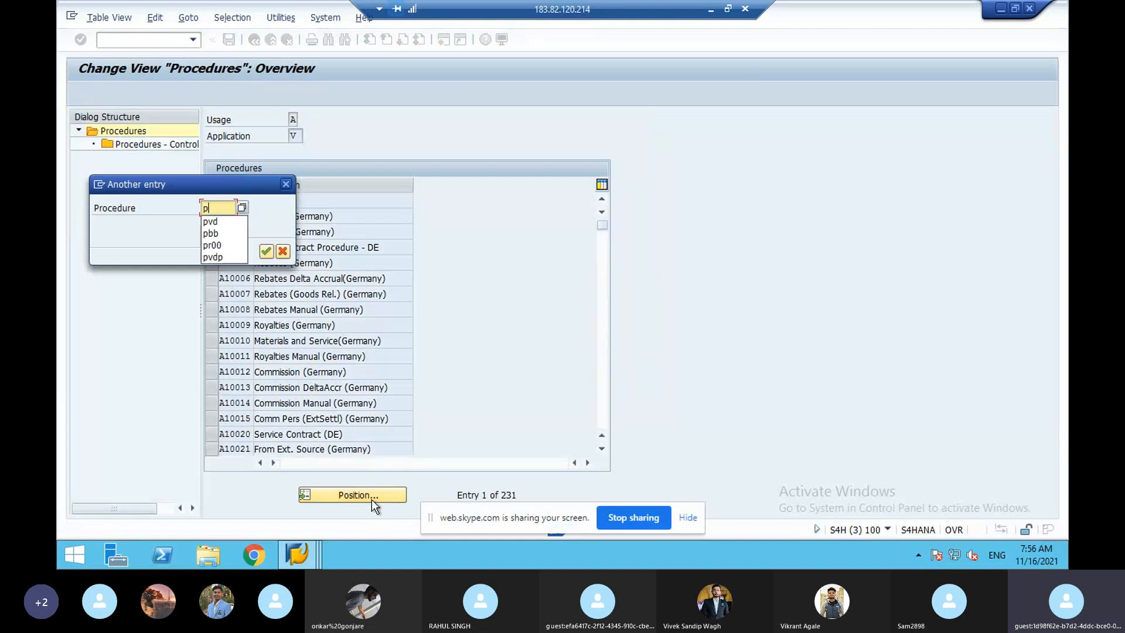
{"action": "type", "text": "vd"}
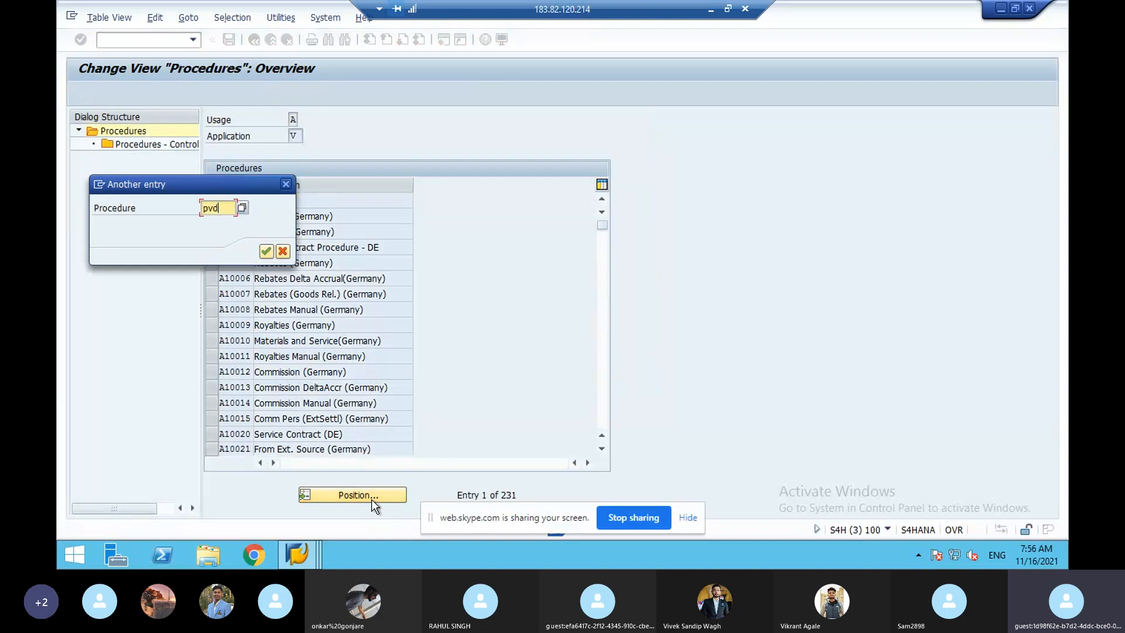
{"action": "key", "text": "Return"}
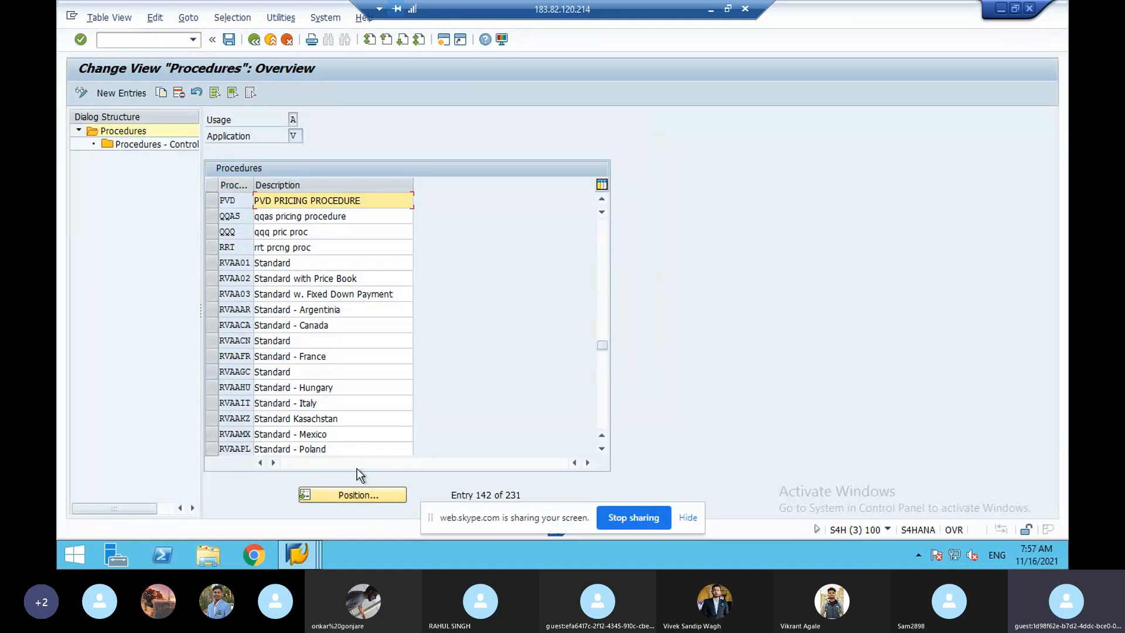
{"action": "left_click", "coordinate": [363, 493]}
{"action": "type", "text": "g"}
{"action": "type", "text": "o"}
{"action": "type", "text": "d"}
{"action": "key", "text": "Return"}
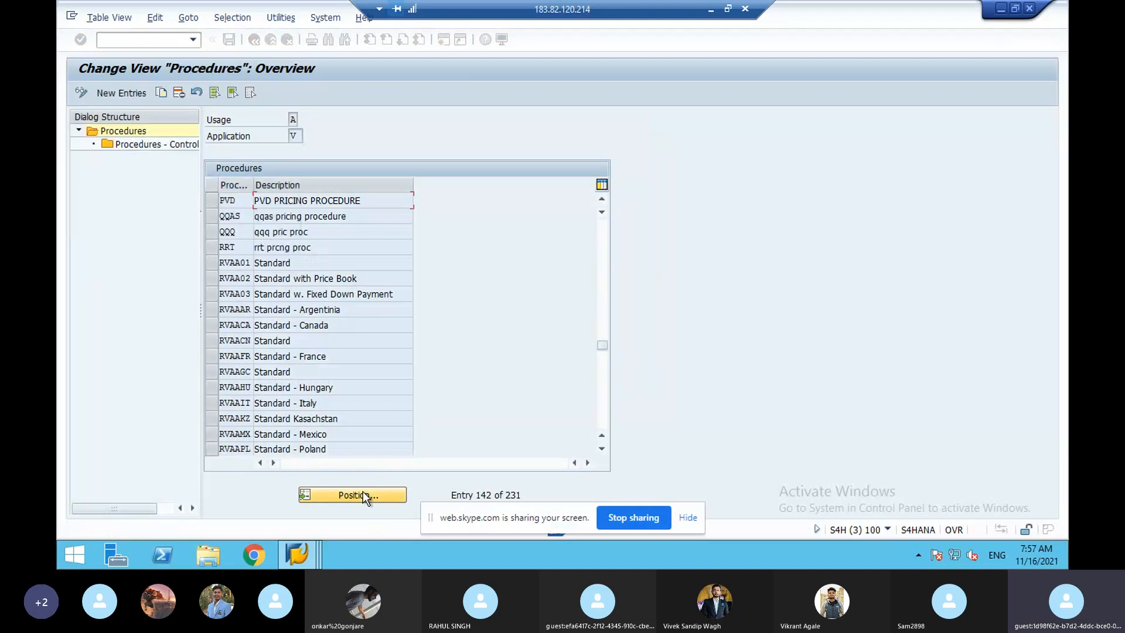
{"action": "left_click", "coordinate": [213, 198]}
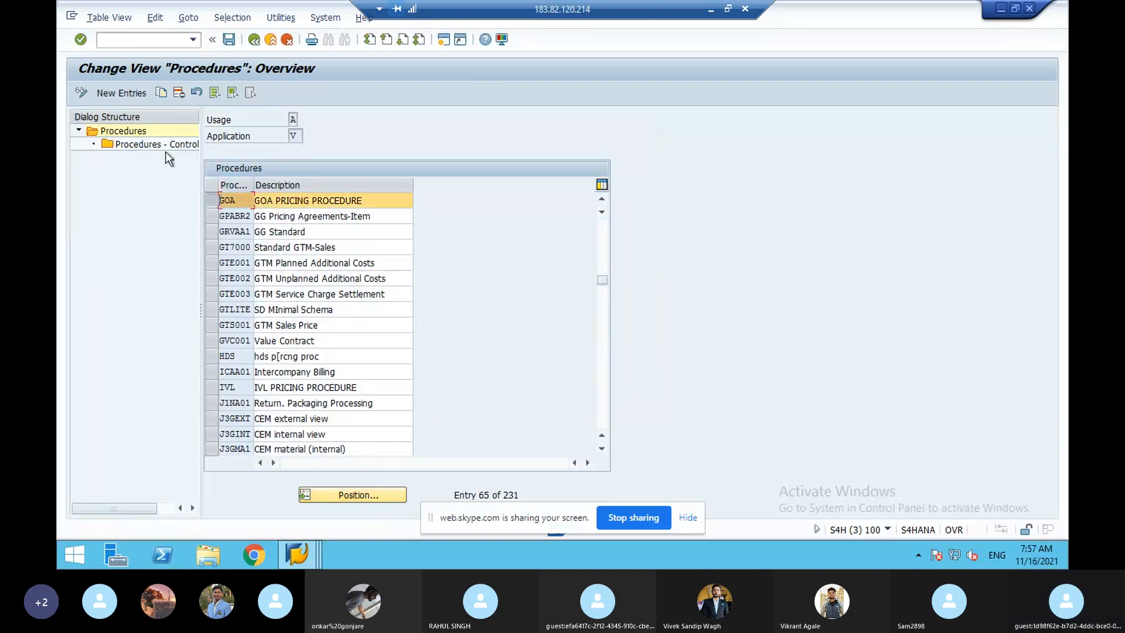
{"action": "double_click", "coordinate": [164, 145]}
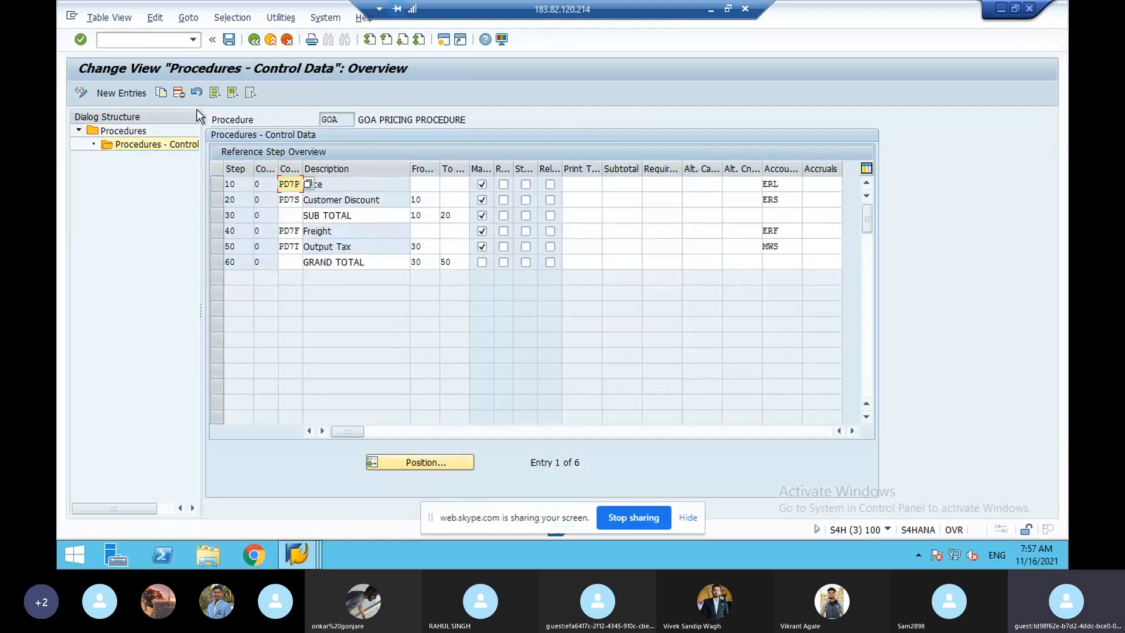
- Return to the pricing procedure determination overview with a /n command
{"action": "left_click", "coordinate": [137, 41]}
{"action": "type", "text": "/novk"}
{"action": "key", "text": "Return"}
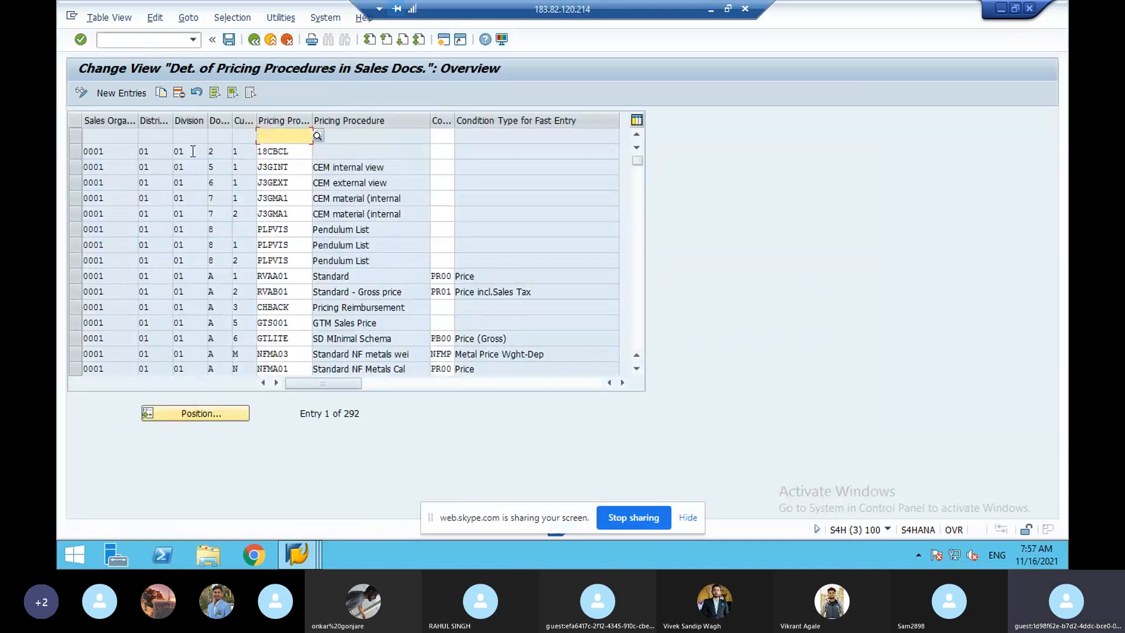
- Set pricing procedure GOA on the PVD sales area entry and save it under the customizing request
{"action": "left_click", "coordinate": [200, 414]}
{"action": "type", "text": "pvd"}
{"action": "key", "text": "Return"}
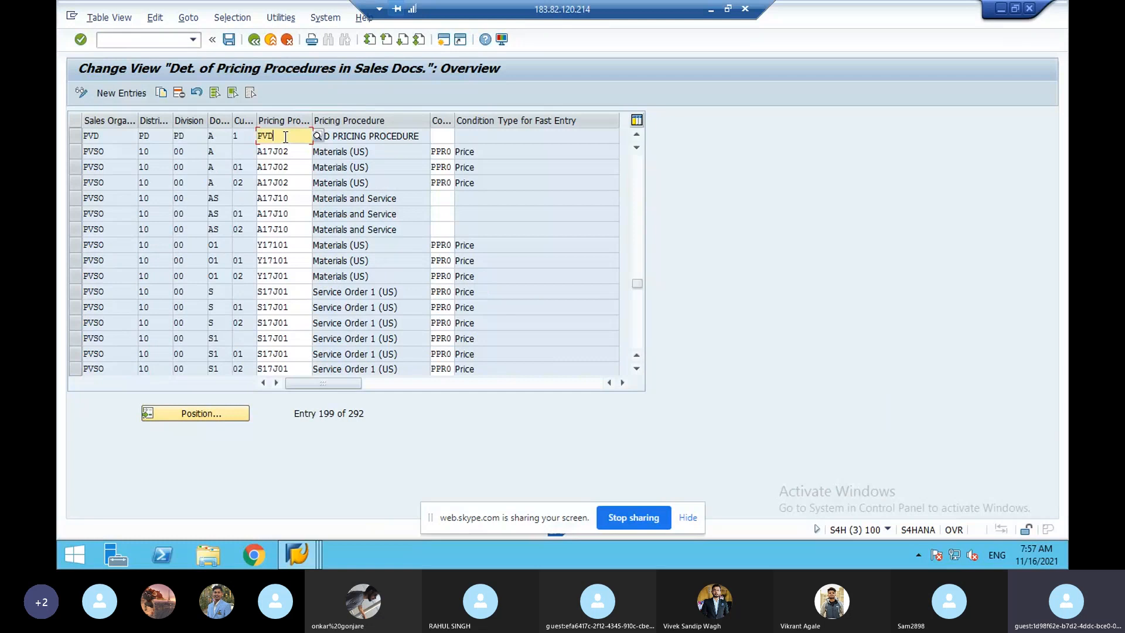
{"action": "key", "text": "BackSpace"}
{"action": "key", "text": "BackSpace"}
{"action": "key", "text": "BackSpace"}
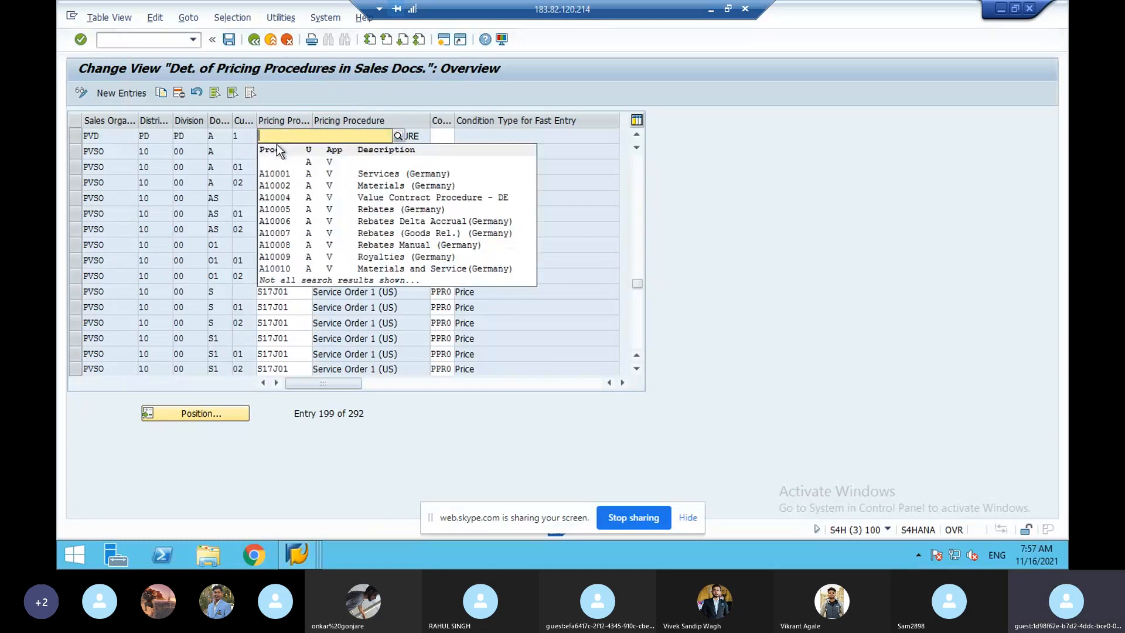
{"action": "type", "text": "goa"}
{"action": "key", "text": "Return"}
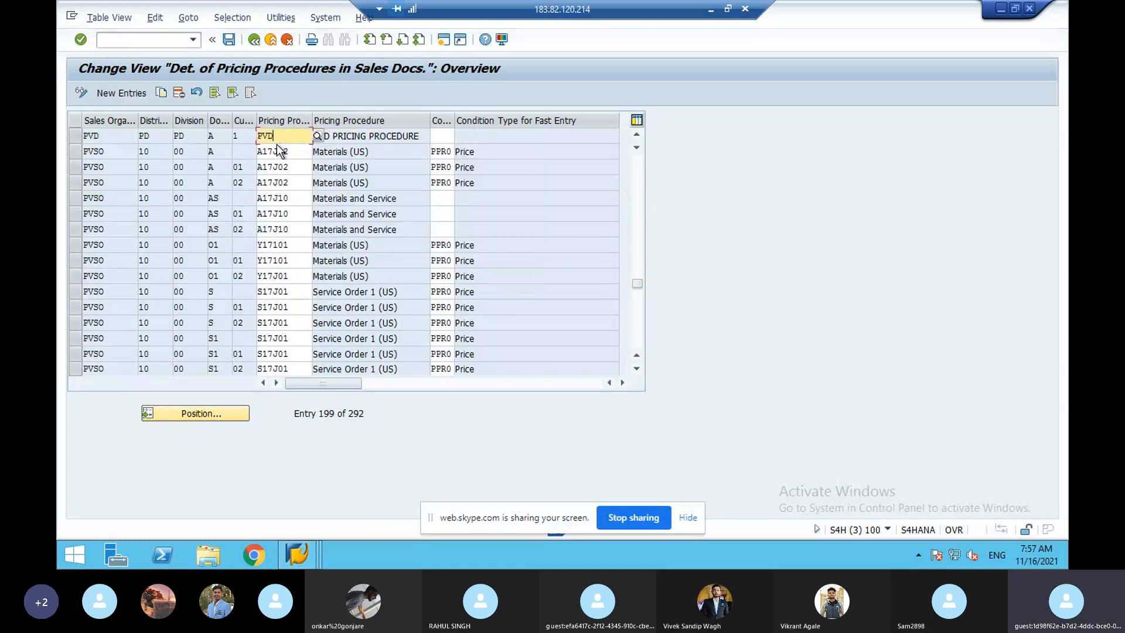
{"action": "left_click", "coordinate": [230, 40]}
{"action": "key", "text": "Return"}
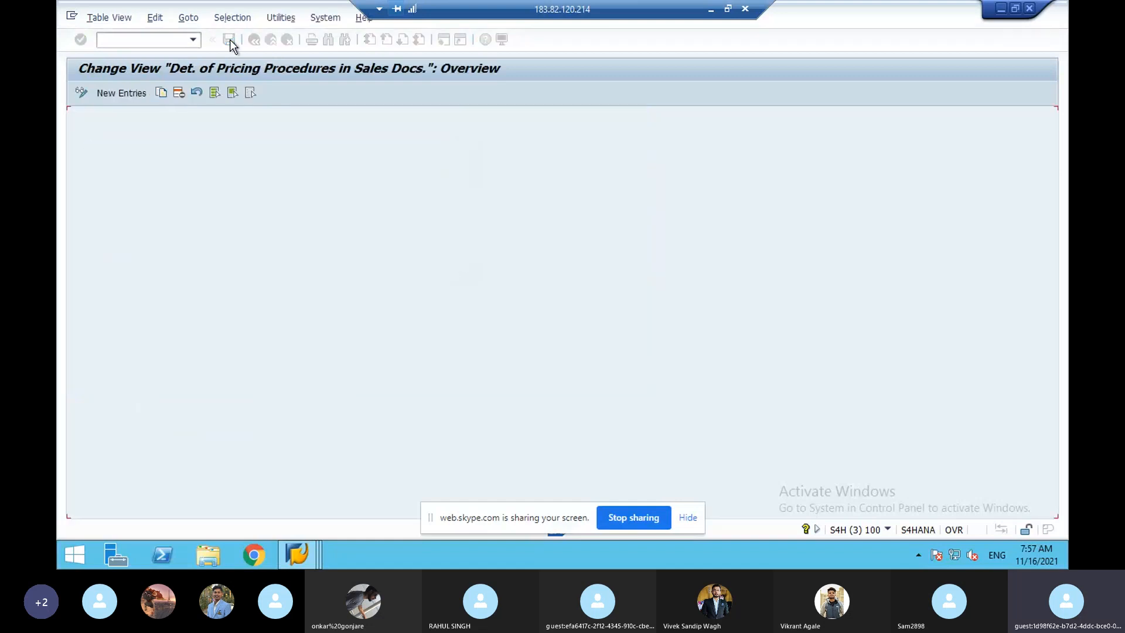
- Leave the table for SAP Easy Access and bring up the open SAP window previews
{"action": "left_click", "coordinate": [179, 43]}
{"action": "type", "text": "/"}
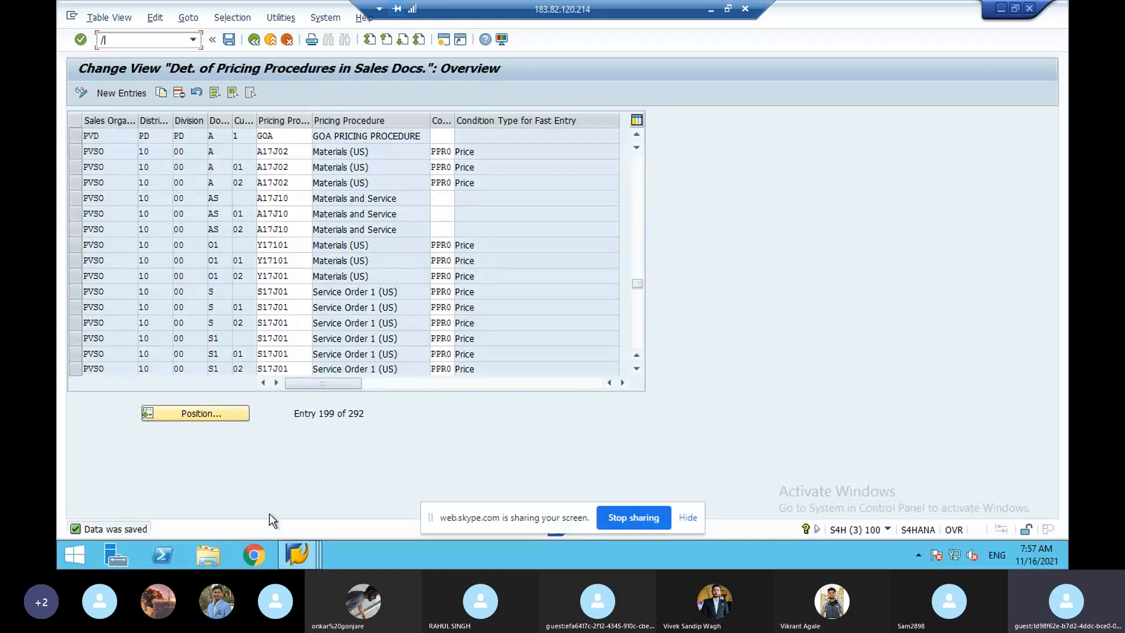
{"action": "left_click", "coordinate": [253, 39]}
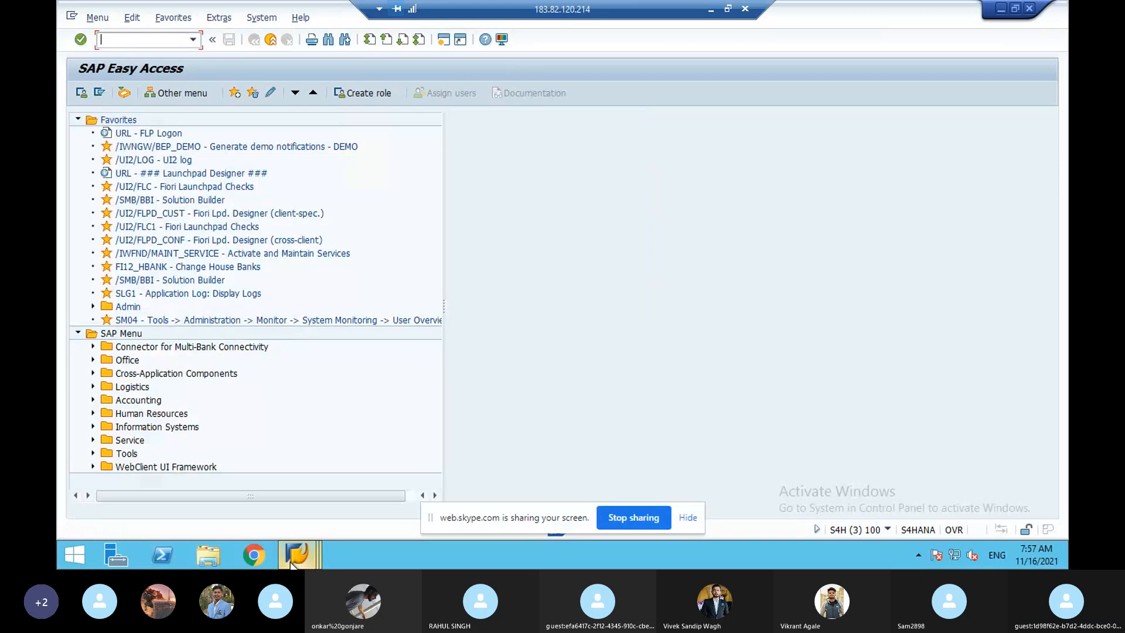
{"action": "left_click", "coordinate": [295, 557]}
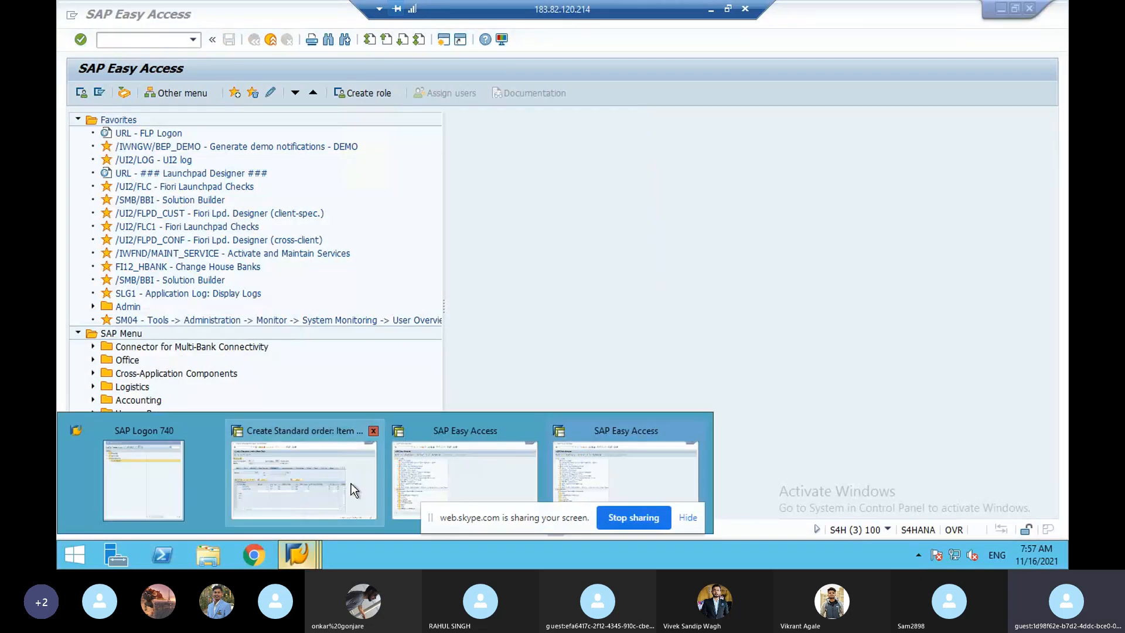
- Close the old order and create a new VA01 standard order with recent sold-to and reference
{"action": "mouse_move", "coordinate": [354, 490]}
{"action": "left_click", "coordinate": [373, 431]}
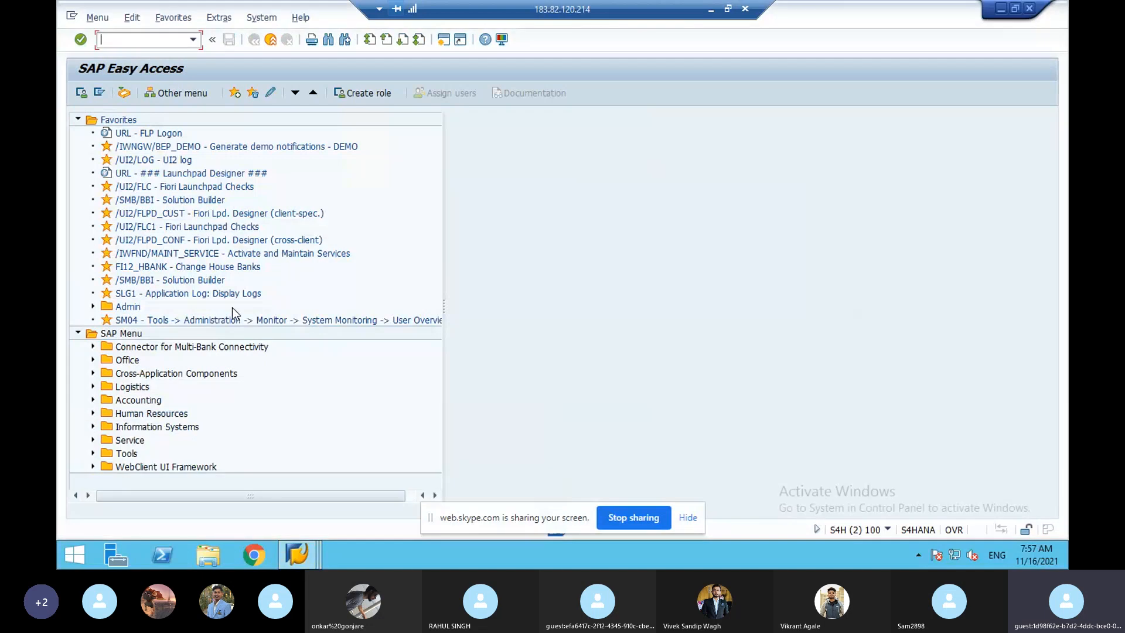
{"action": "type", "text": "va01"}
{"action": "key", "text": "Return"}
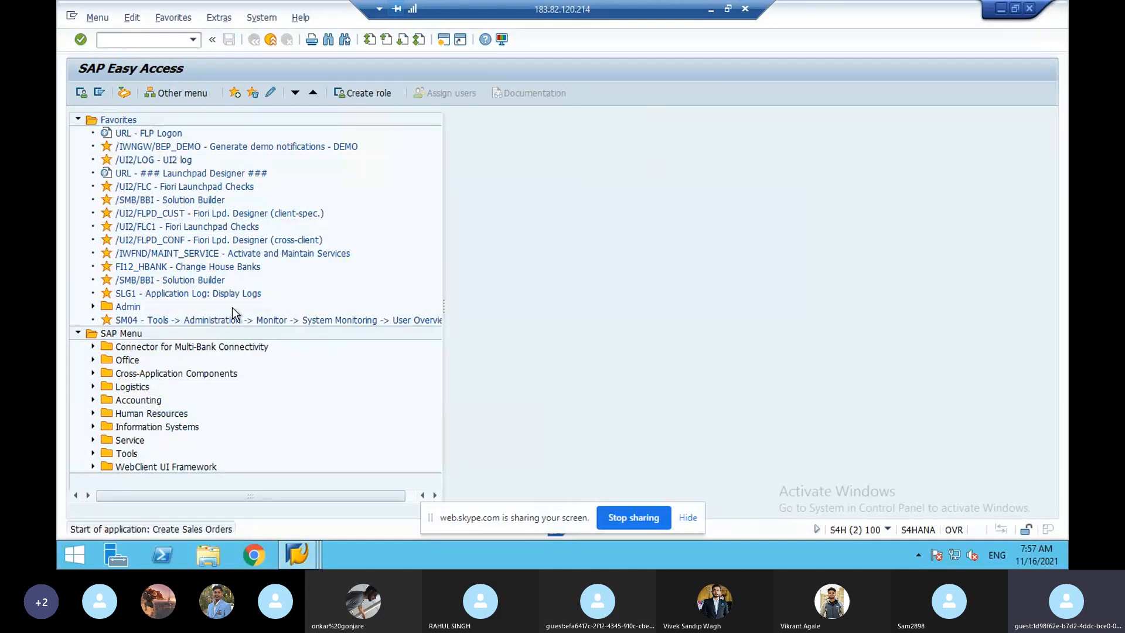
{"action": "key", "text": "Return"}
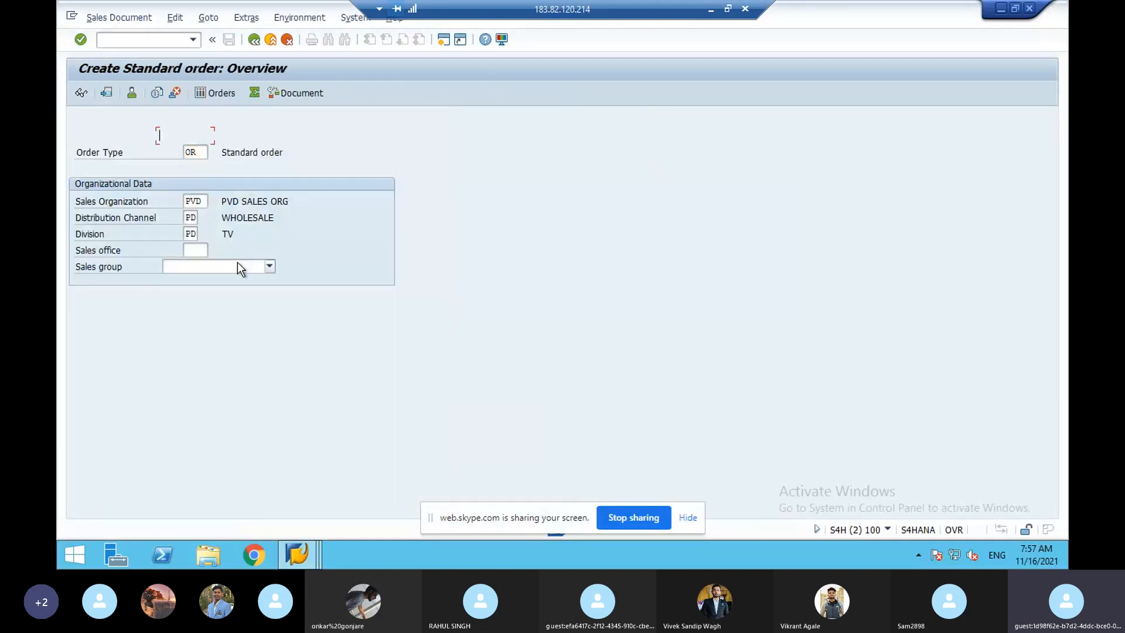
{"action": "left_click", "coordinate": [196, 143]}
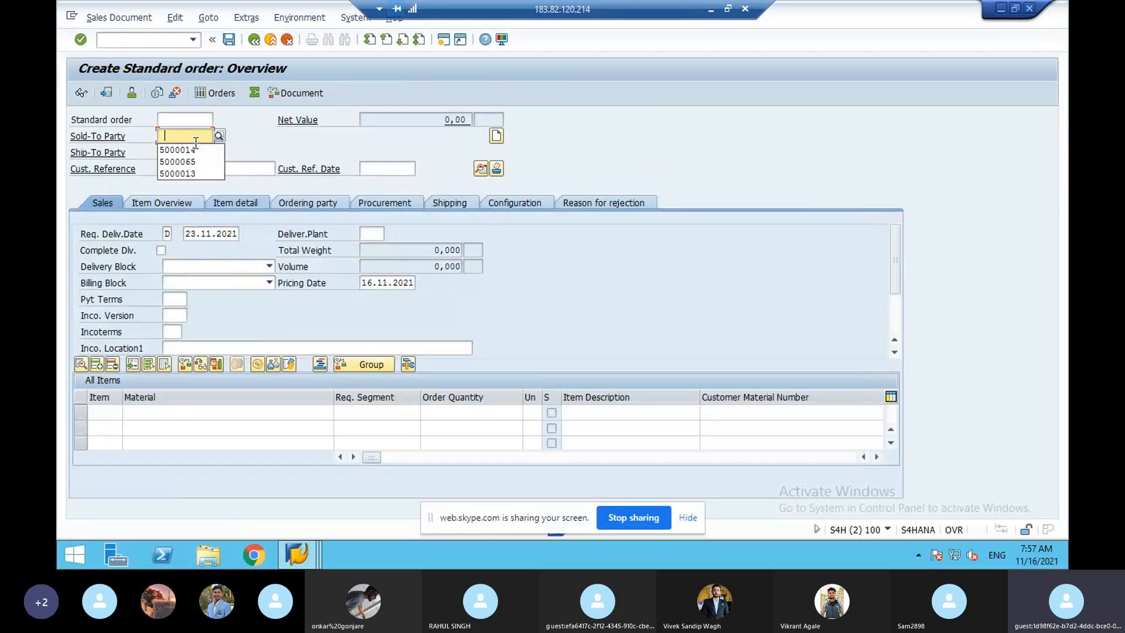
{"action": "left_click", "coordinate": [189, 149]}
{"action": "left_click", "coordinate": [185, 168]}
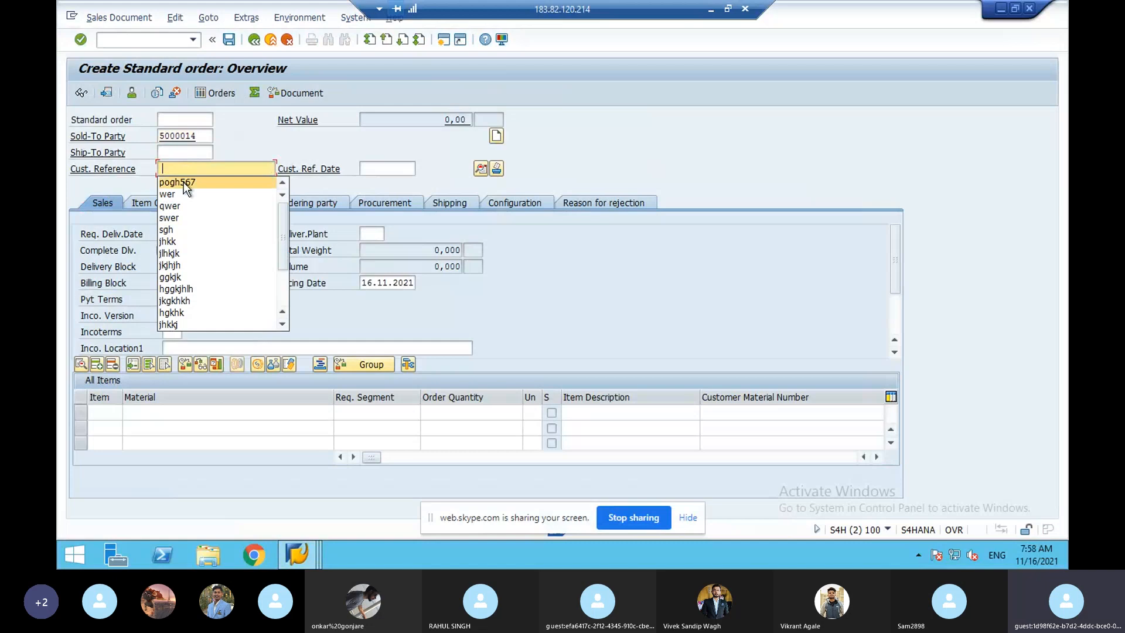
{"action": "left_click", "coordinate": [184, 181]}
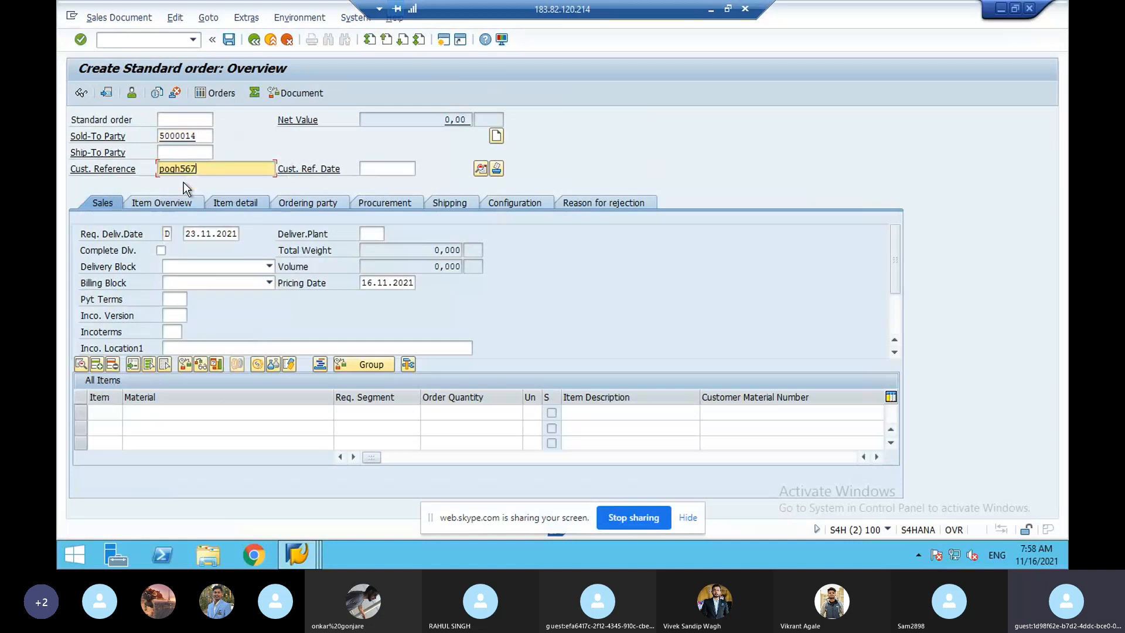
- Enter material 10283 with order quantity 2 on the first item line
{"action": "left_click", "coordinate": [160, 414]}
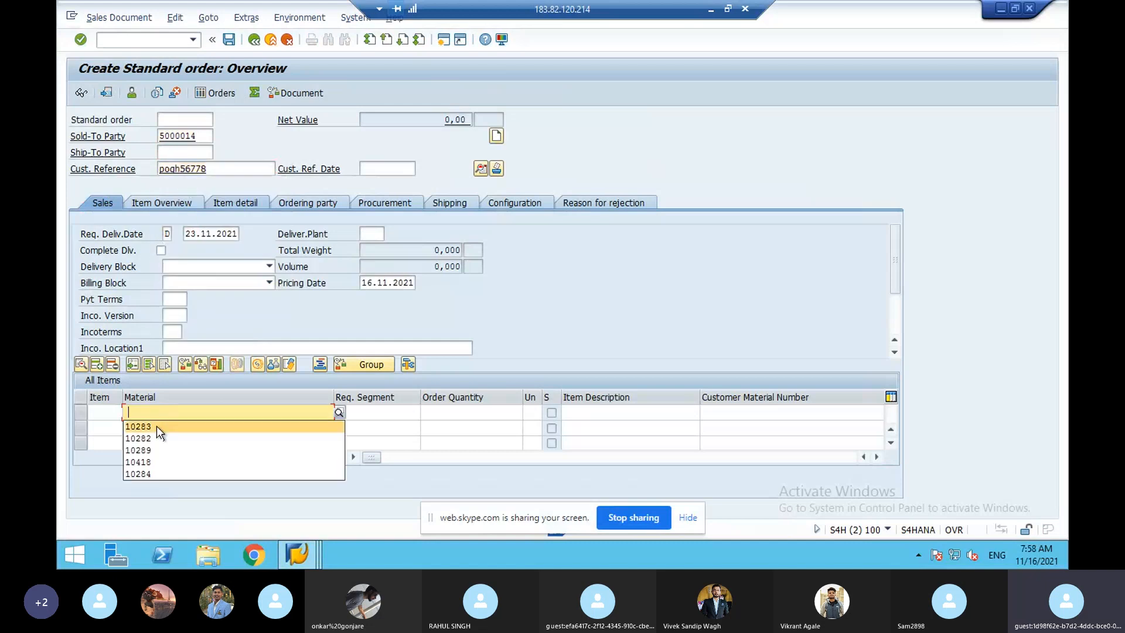
{"action": "left_click", "coordinate": [157, 427]}
{"action": "left_click", "coordinate": [431, 413]}
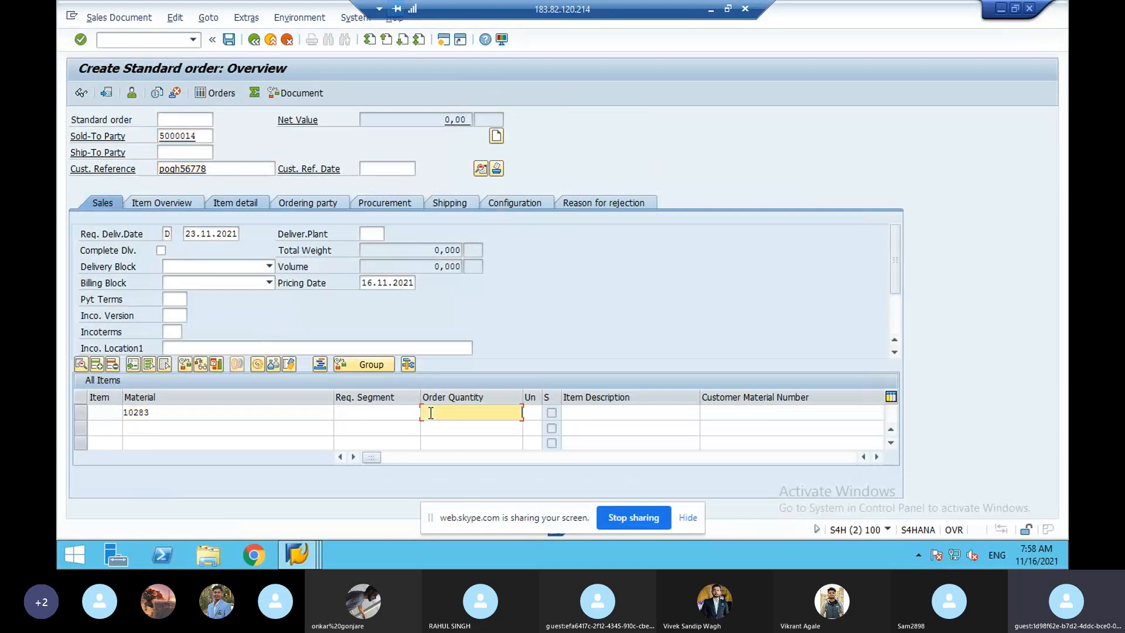
{"action": "type", "text": "2"}
{"action": "key", "text": "Return"}
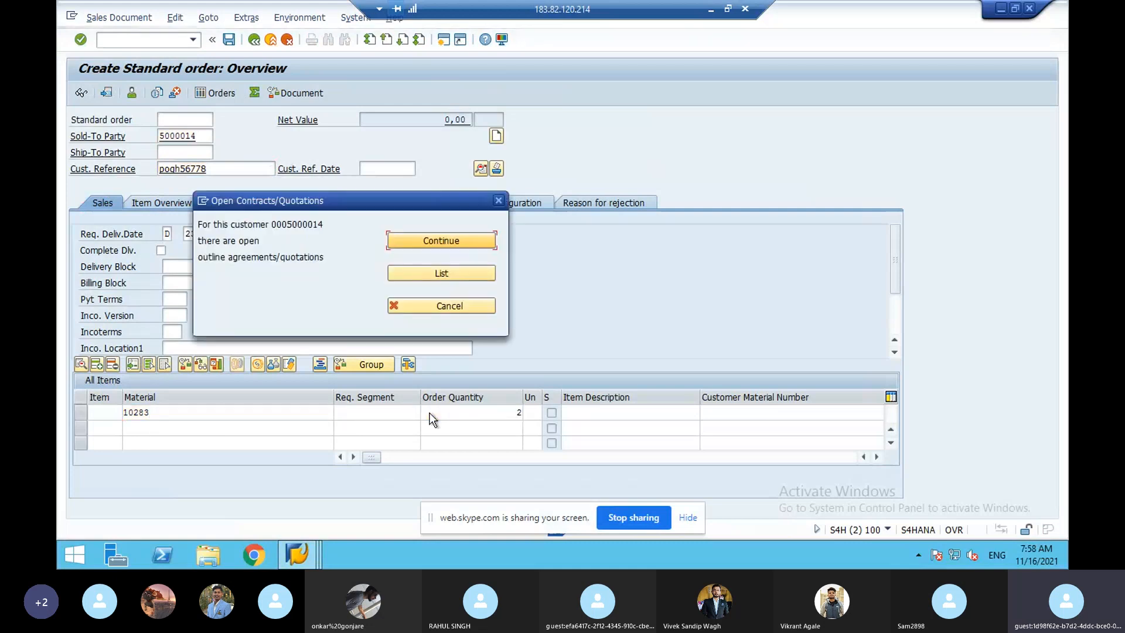
- Continue past the open contracts notice and show the pricing conditions of item 10
{"action": "left_click", "coordinate": [395, 245]}
{"action": "left_click", "coordinate": [224, 414]}
{"action": "double_click", "coordinate": [223, 415]}
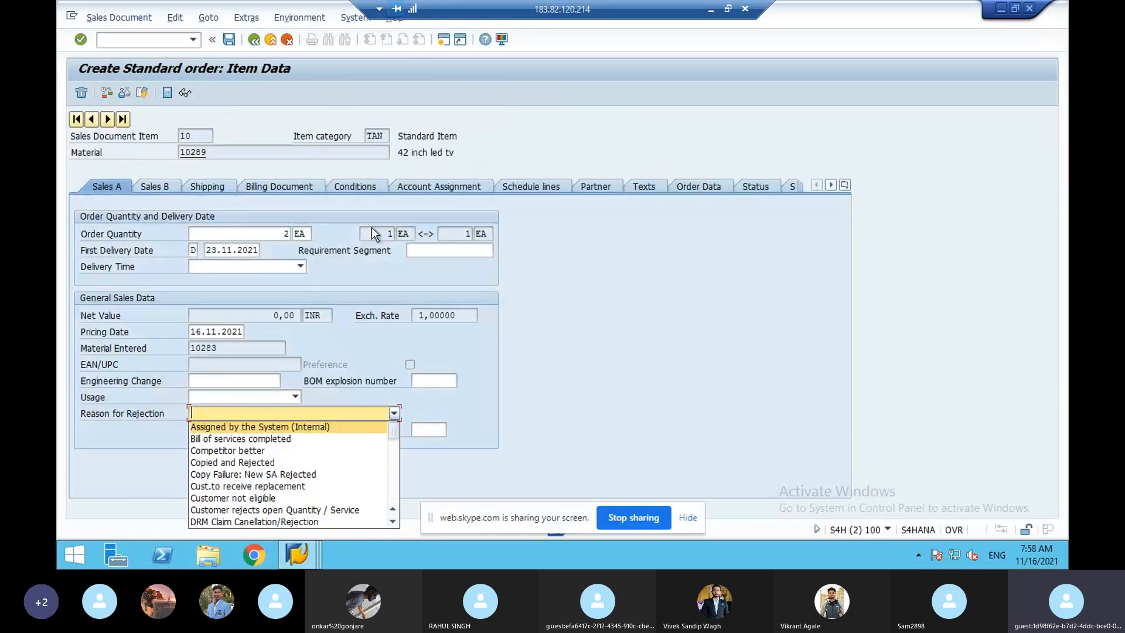
{"action": "left_click", "coordinate": [371, 190]}
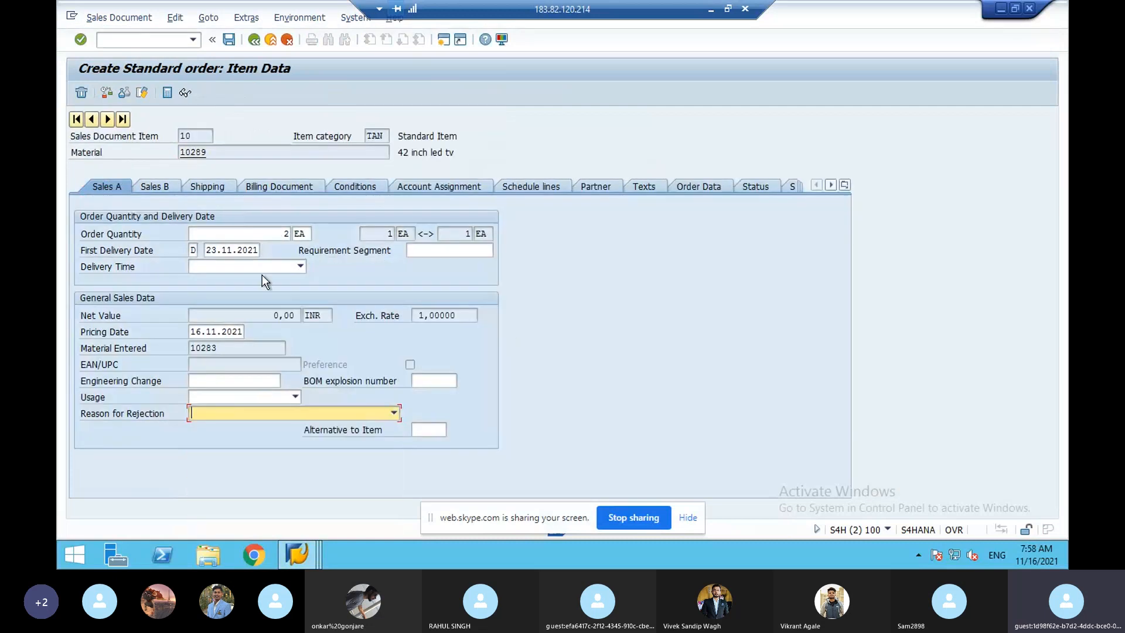
{"action": "left_click", "coordinate": [353, 187]}
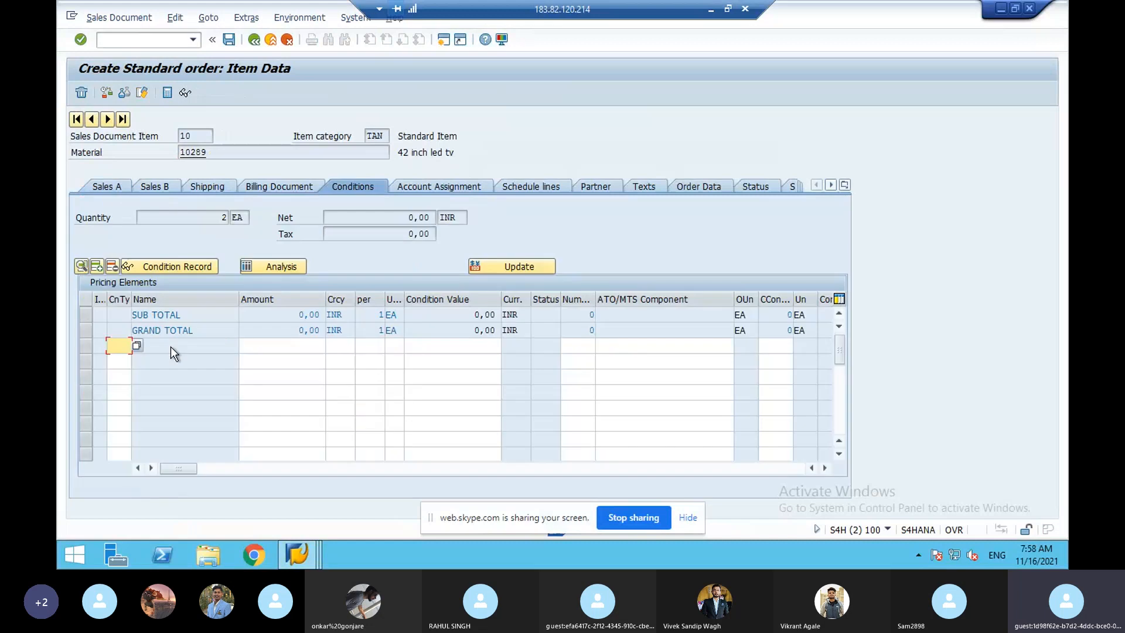
- Add condition PD7P with amount 100 and PD7S with amount 2
{"action": "left_click", "coordinate": [125, 344]}
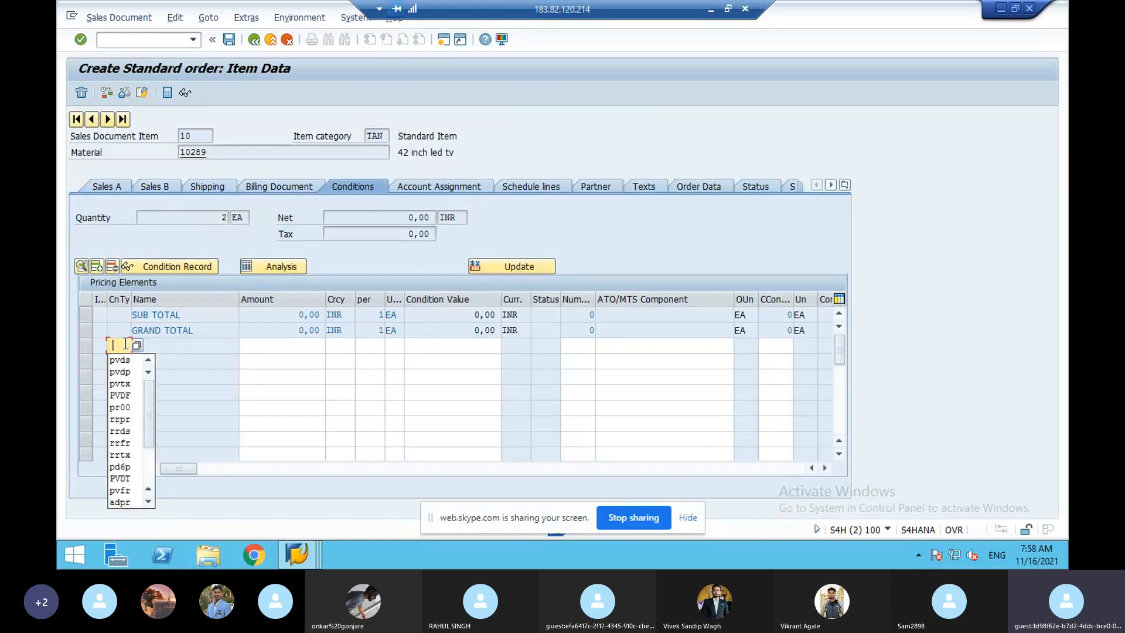
{"action": "left_click", "coordinate": [136, 346]}
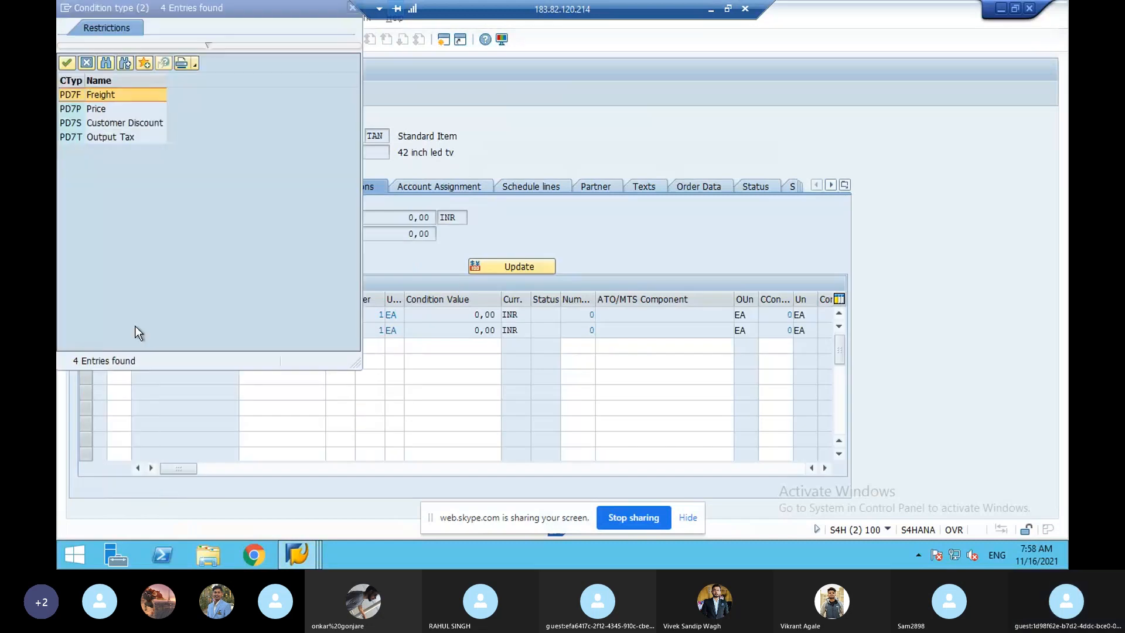
{"action": "double_click", "coordinate": [81, 110]}
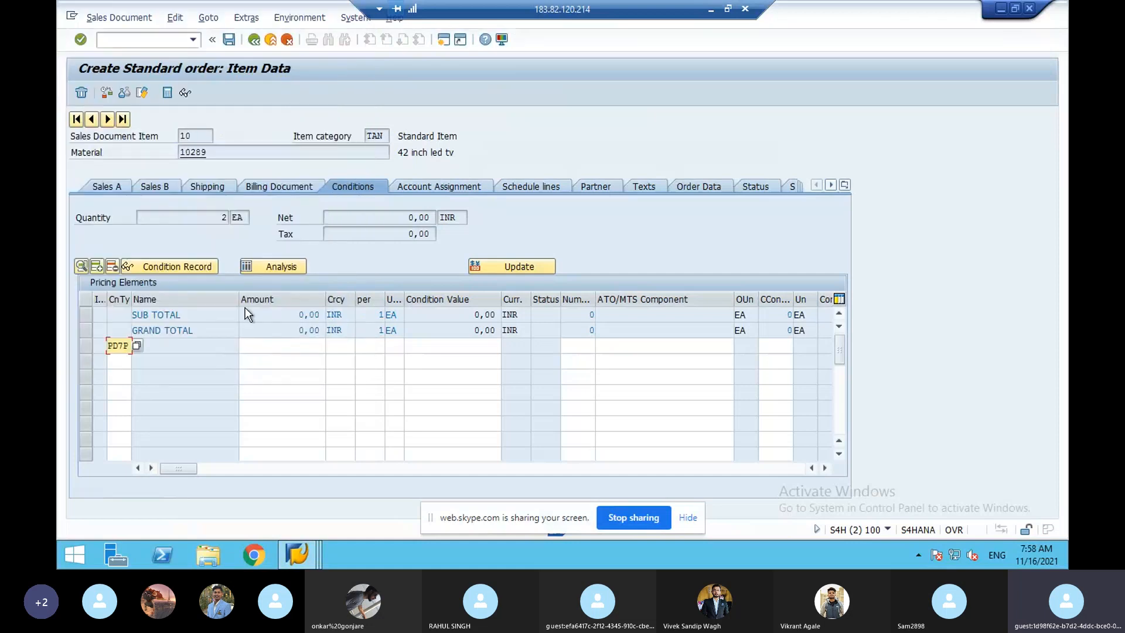
{"action": "left_click", "coordinate": [116, 365]}
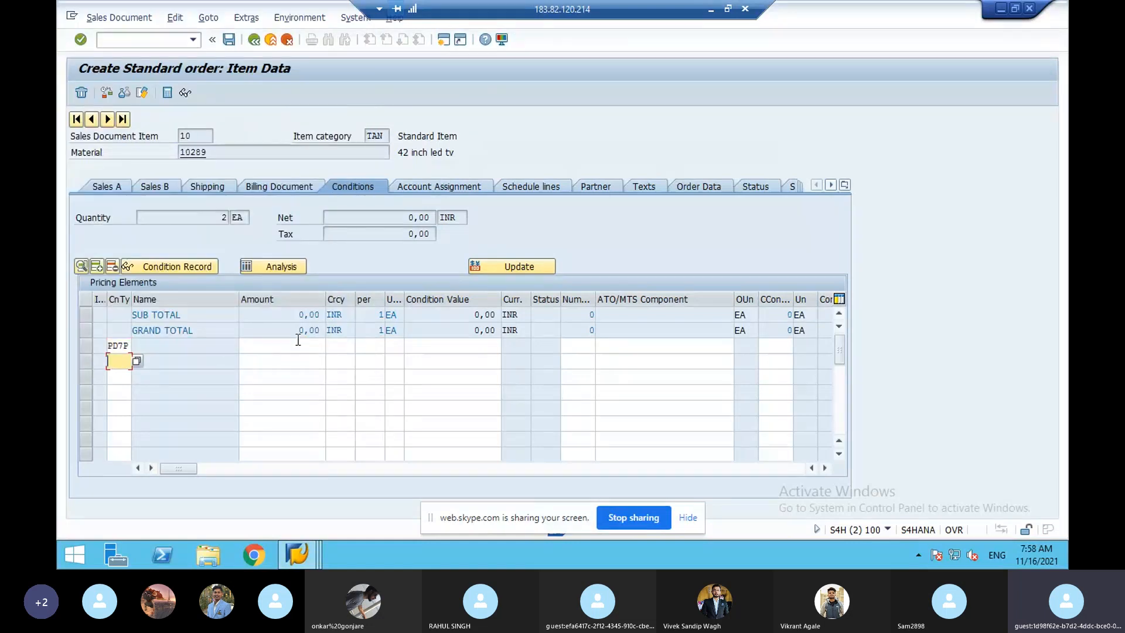
{"action": "left_click", "coordinate": [299, 344]}
{"action": "type", "text": "100"}
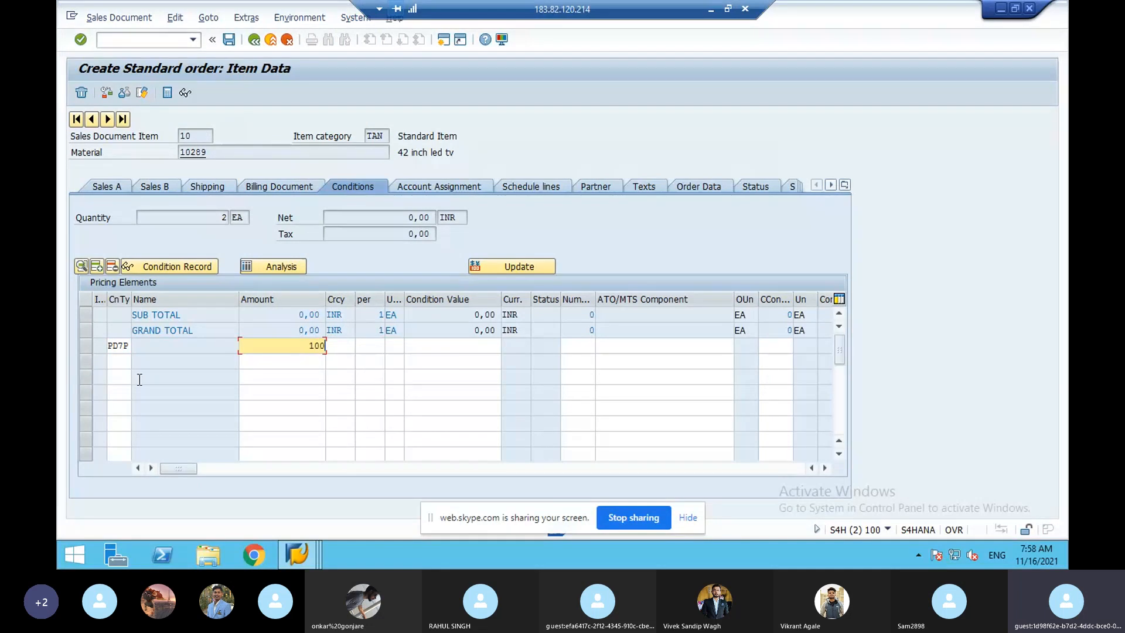
{"action": "left_click", "coordinate": [127, 364]}
{"action": "left_click", "coordinate": [134, 363]}
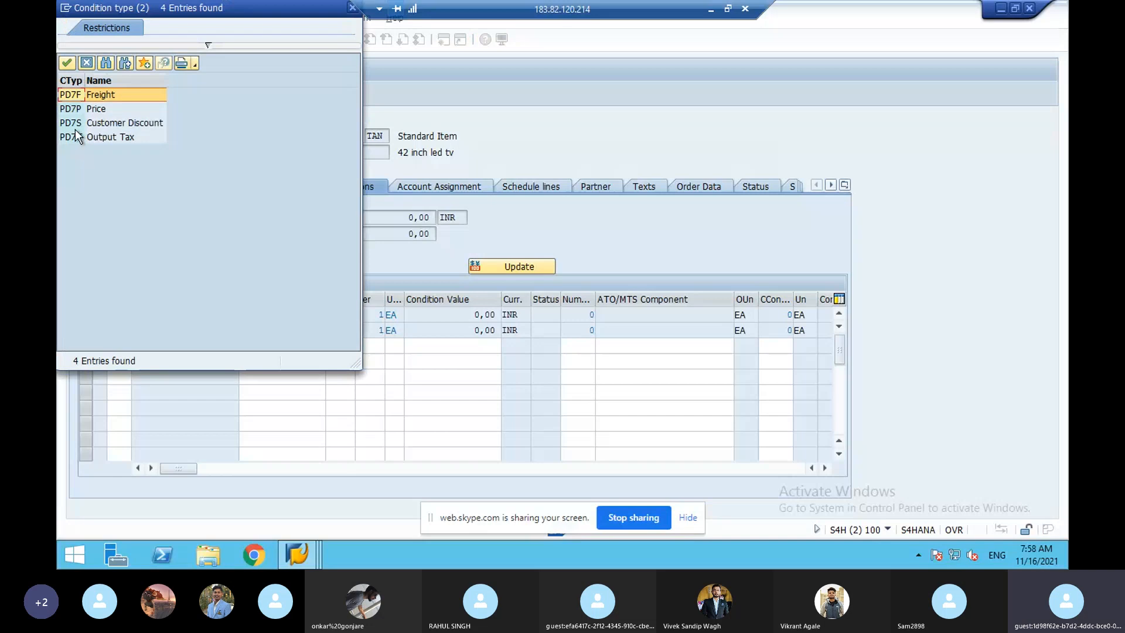
{"action": "double_click", "coordinate": [75, 129]}
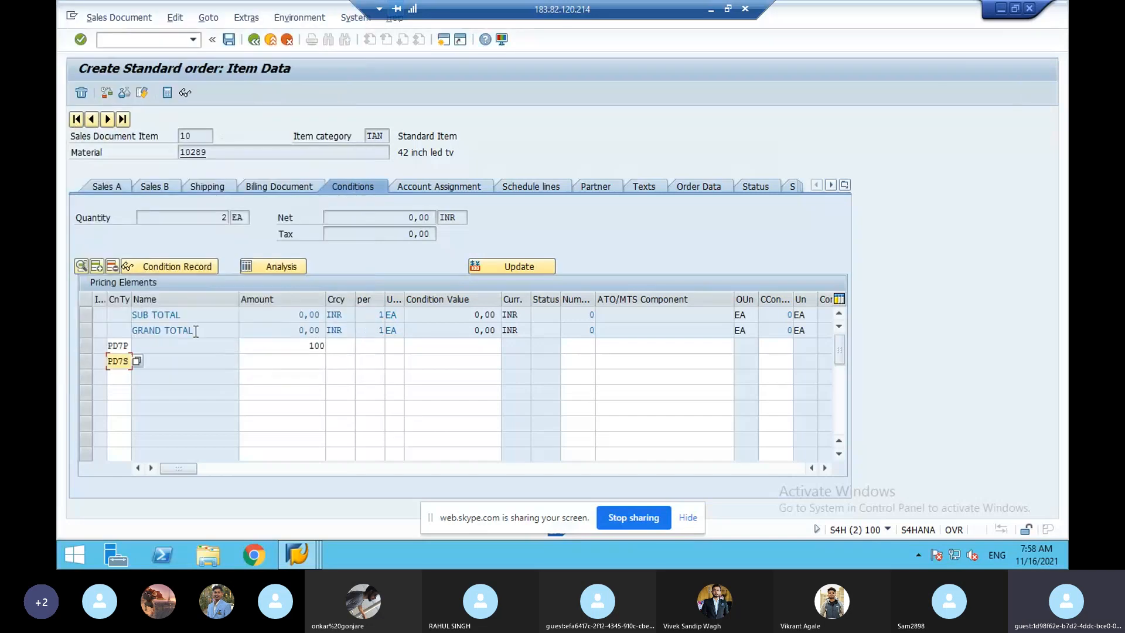
{"action": "left_click", "coordinate": [296, 364]}
{"action": "type", "text": "2"}
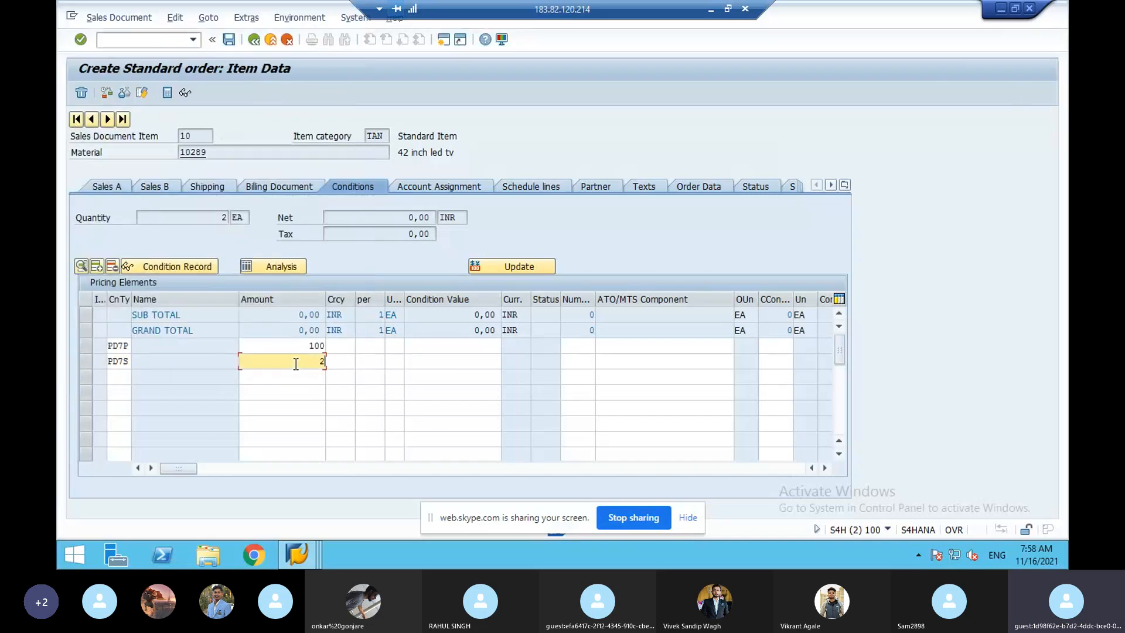
- Add PD7F with amount 3 and PD7T with amount 18, then recalculate pricing
{"action": "left_click", "coordinate": [128, 378]}
{"action": "left_click", "coordinate": [137, 377]}
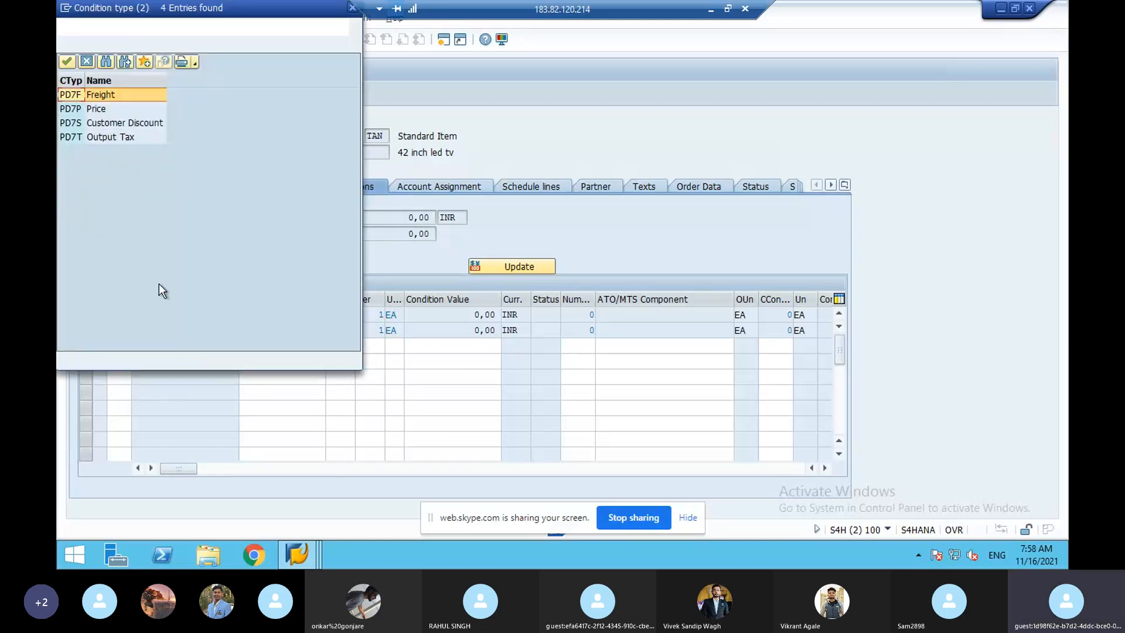
{"action": "double_click", "coordinate": [77, 98]}
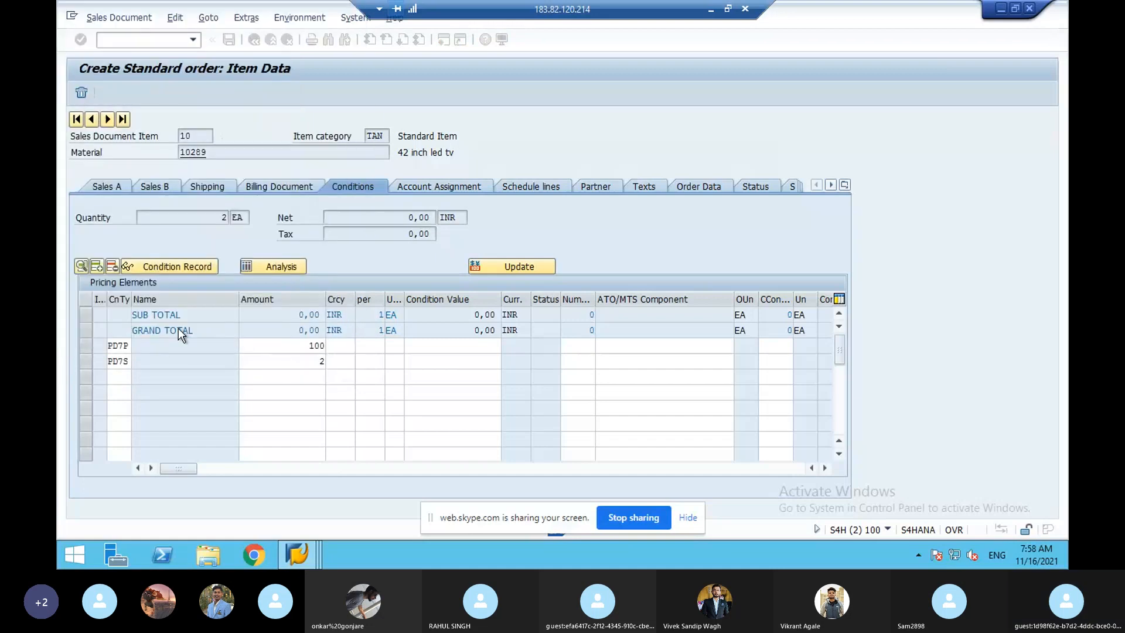
{"action": "left_click", "coordinate": [296, 381]}
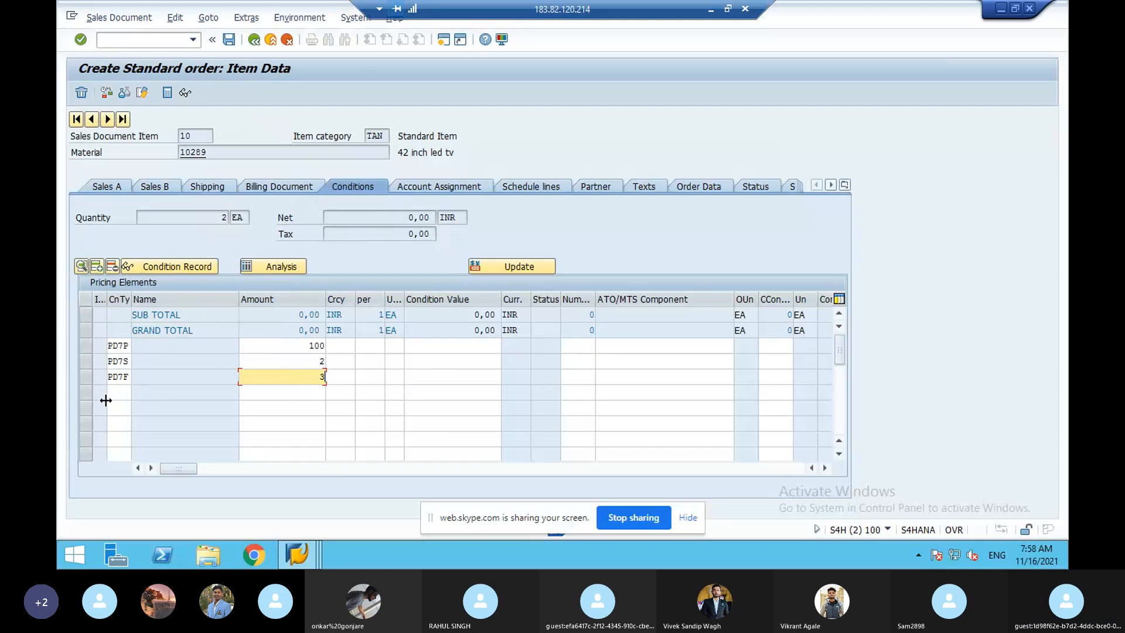
{"action": "left_click", "coordinate": [117, 389]}
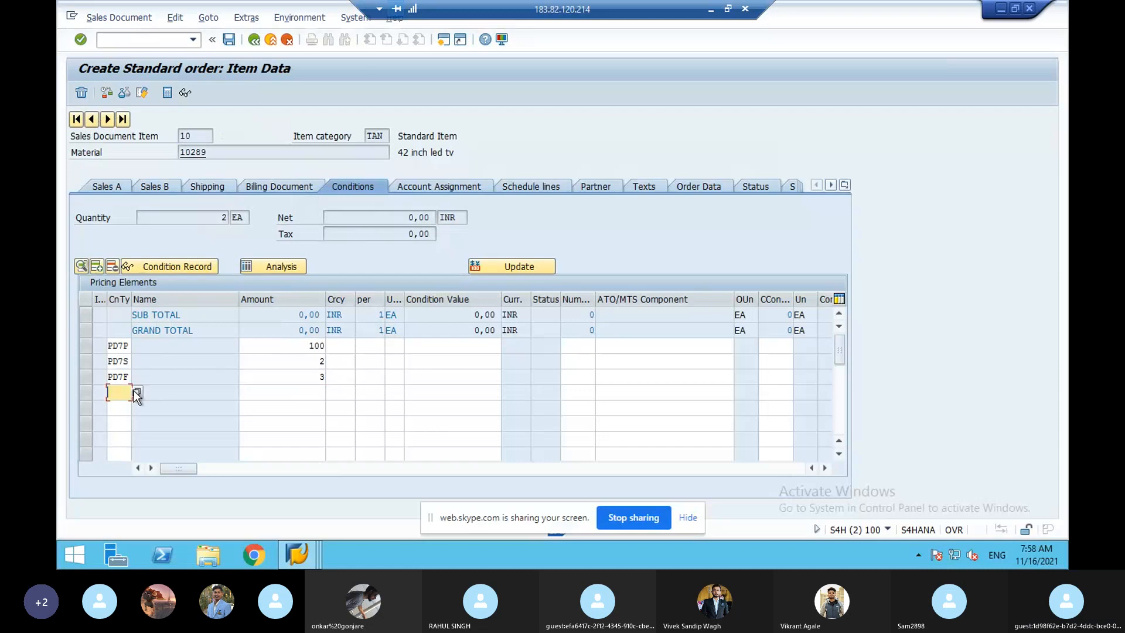
{"action": "left_click", "coordinate": [135, 392]}
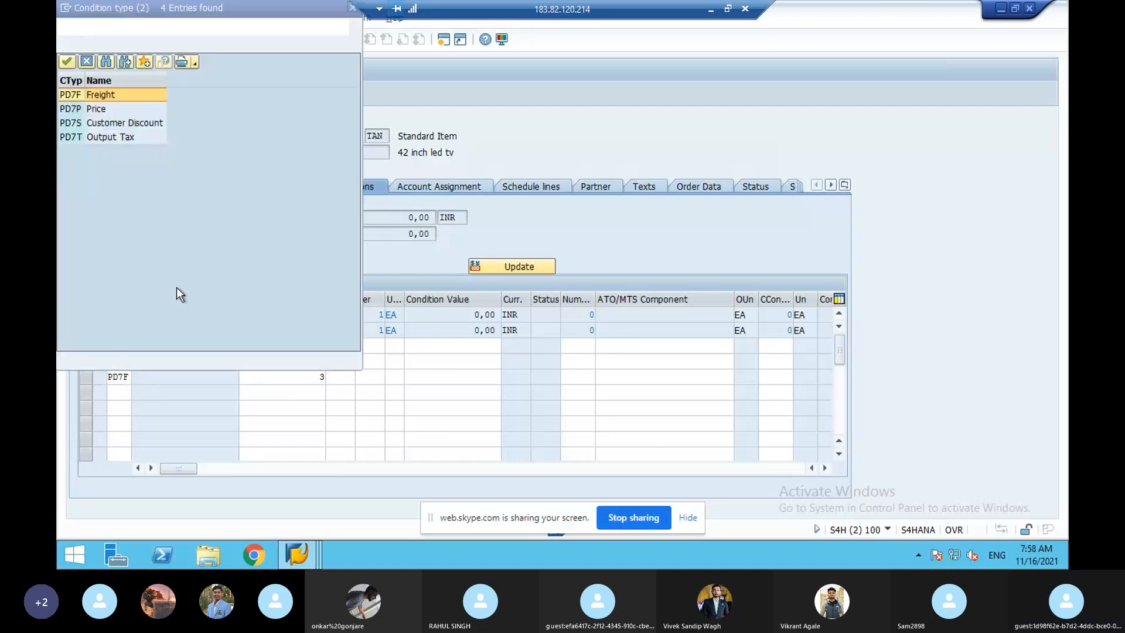
{"action": "double_click", "coordinate": [115, 141]}
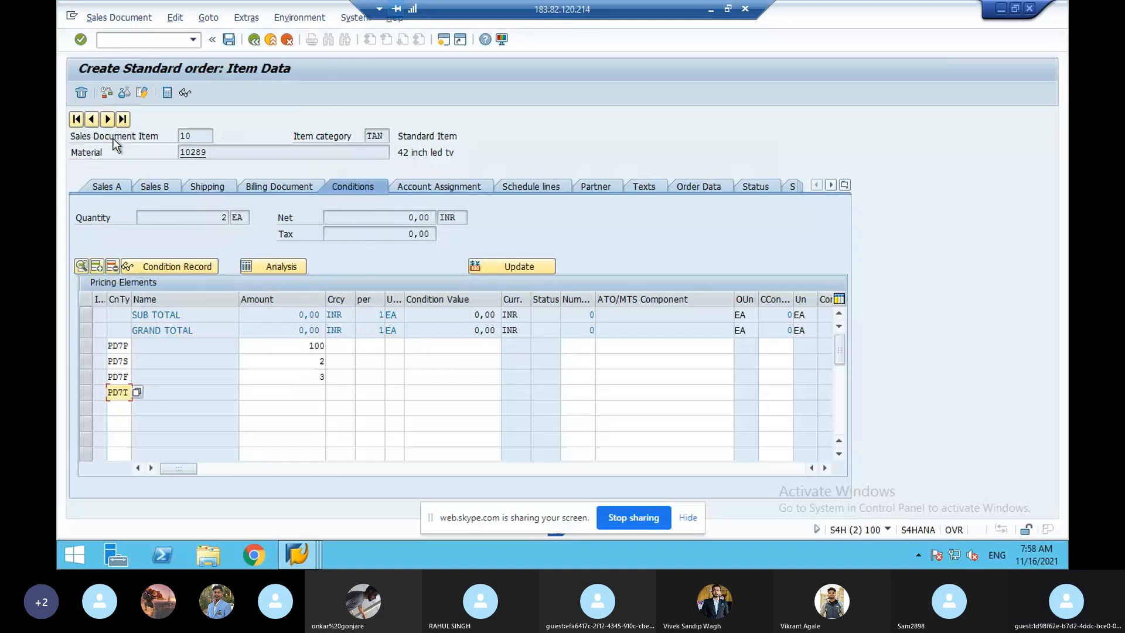
{"action": "left_click", "coordinate": [318, 393]}
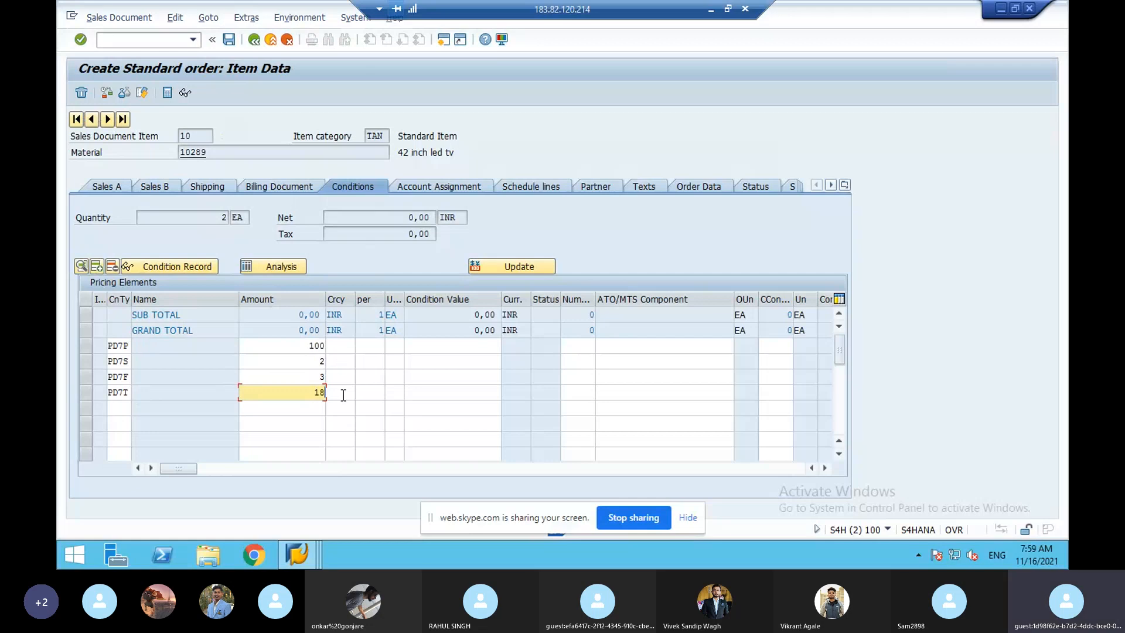
{"action": "key", "text": "Return"}
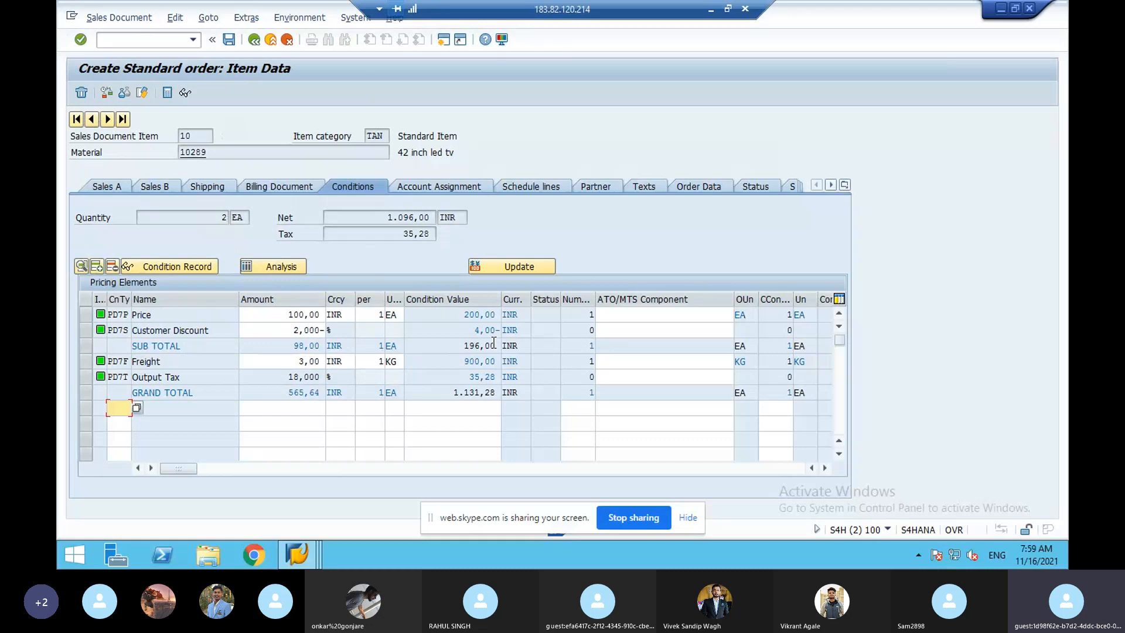
- Create a new SAP session showing the SAP Easy Access menu
{"action": "left_click", "coordinate": [441, 43]}
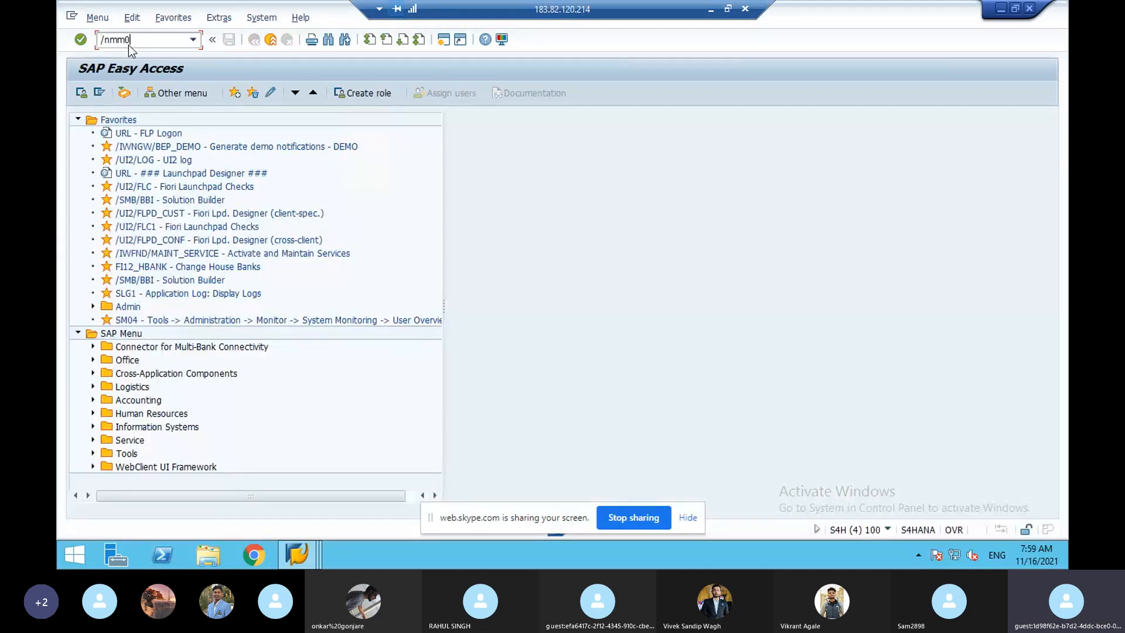
- Open material 10283 in MM02 on the Basic Data 1 view, briefly checking the pricing notes PDF
{"action": "left_click", "coordinate": [128, 44]}
{"action": "type", "text": "/nmm02"}
{"action": "key", "text": "Return"}
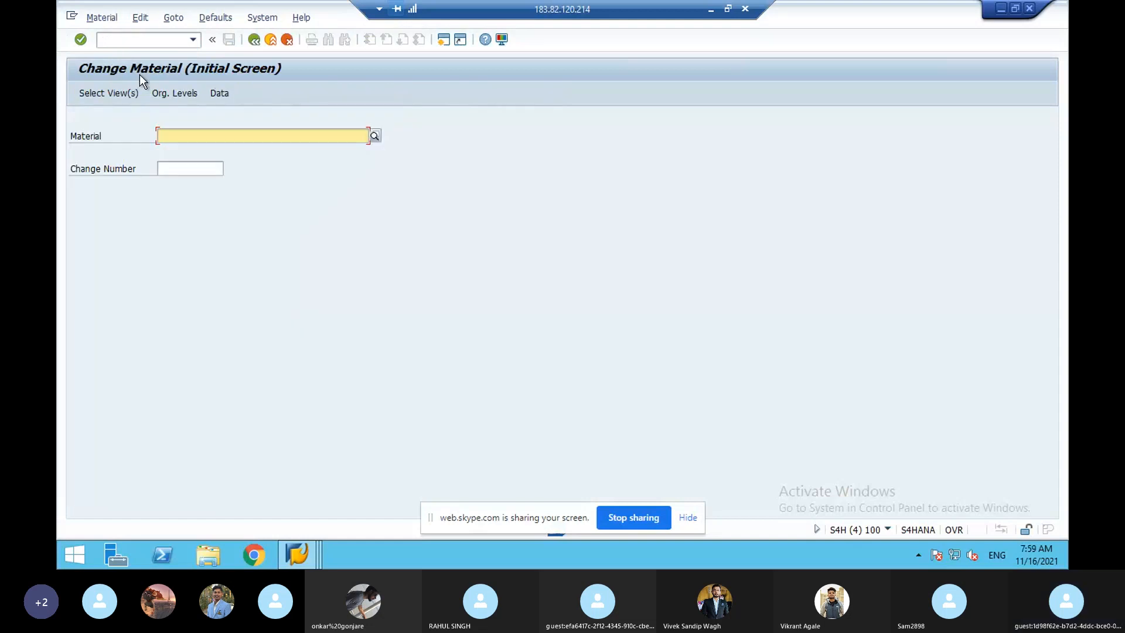
{"action": "left_click", "coordinate": [170, 137]}
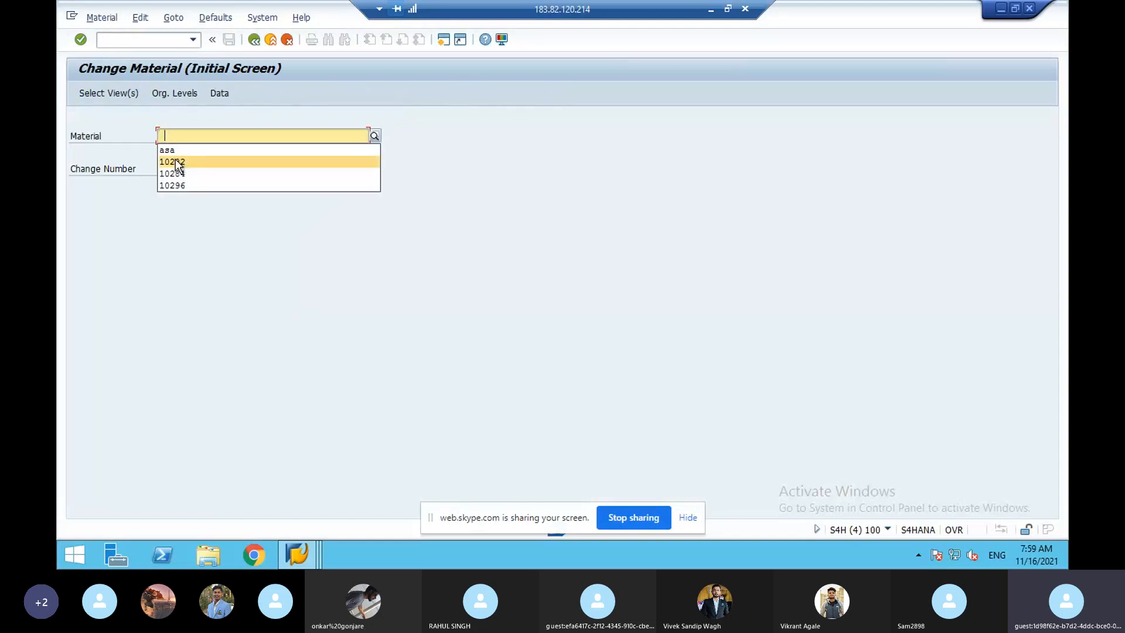
{"action": "left_click", "coordinate": [177, 164]}
{"action": "key", "text": "BackSpace"}
{"action": "type", "text": "3"}
{"action": "key", "text": "Return"}
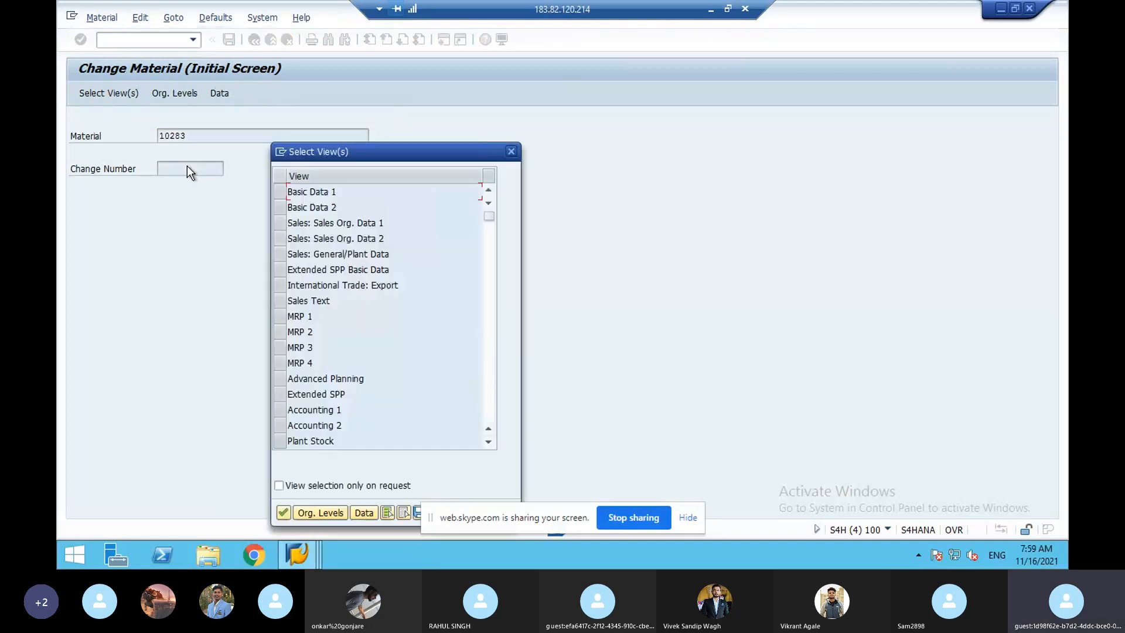
{"action": "left_click", "coordinate": [280, 192]}
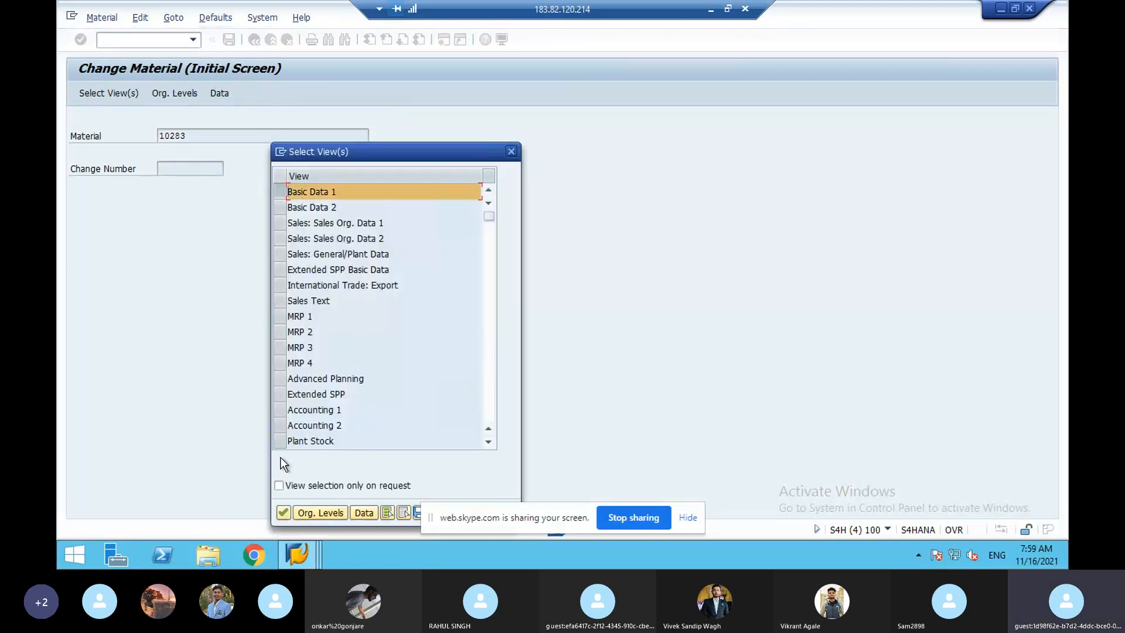
{"action": "left_click", "coordinate": [282, 513]}
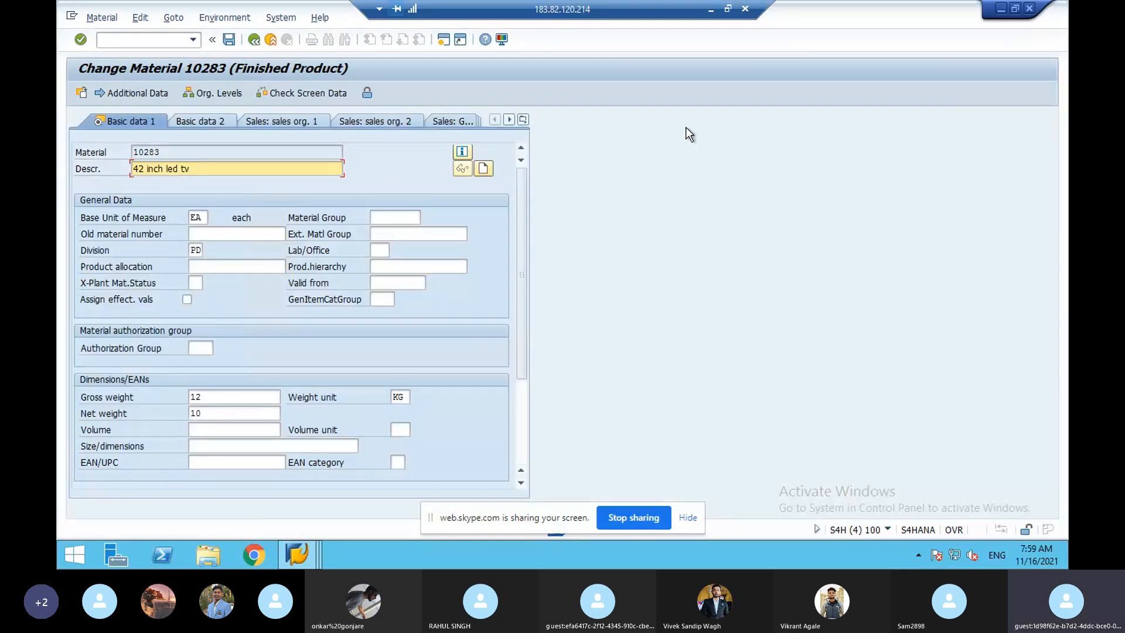
{"action": "left_click", "coordinate": [711, 9]}
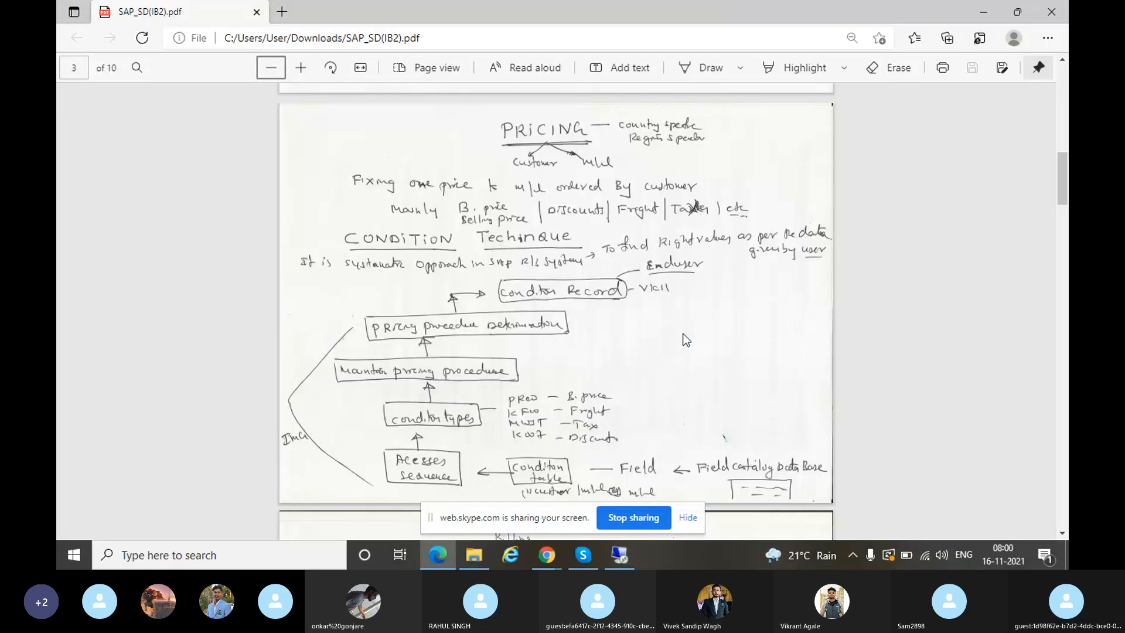
{"action": "left_click", "coordinate": [616, 561]}
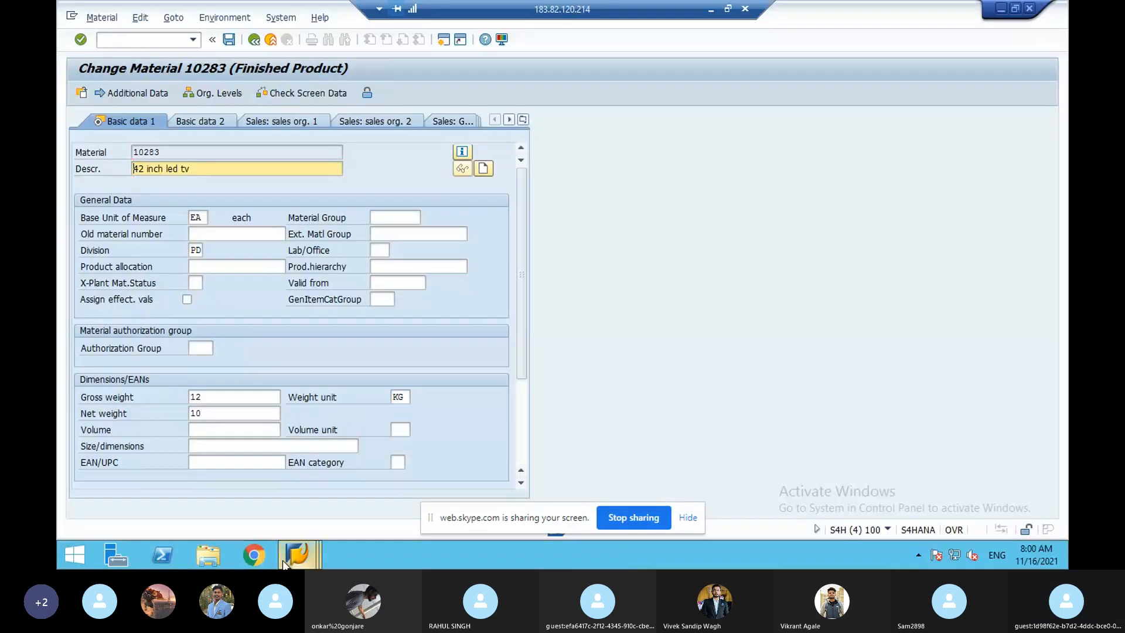
- Switch back to the Change Material 10283 window and recall /nmm02 from the command history
{"action": "left_click", "coordinate": [283, 563]}
{"action": "left_click", "coordinate": [305, 509]}
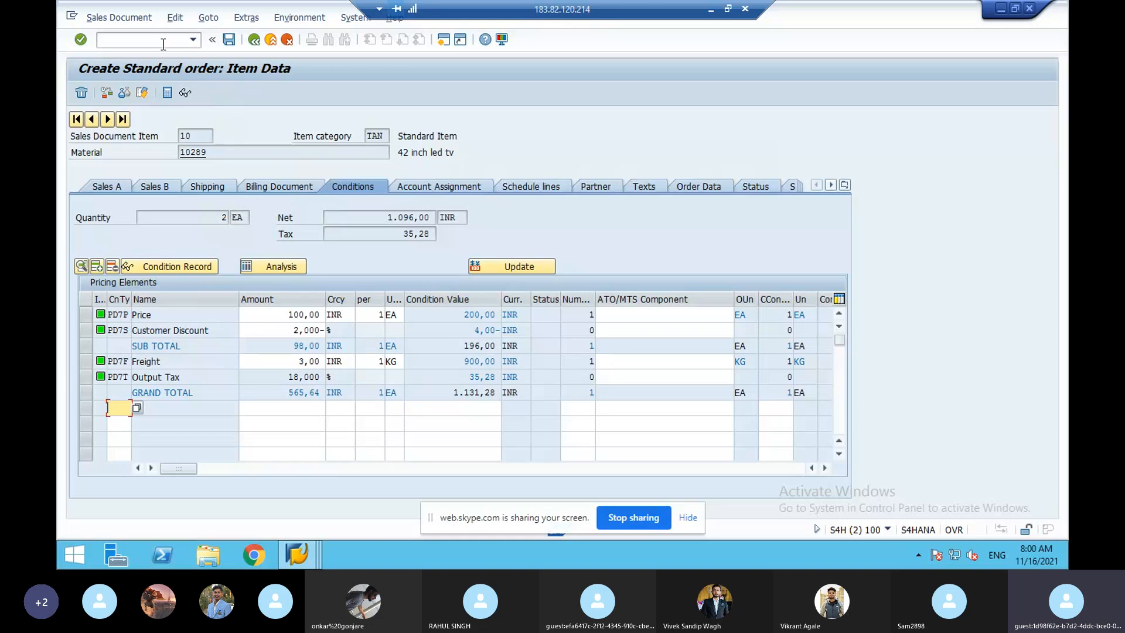
{"action": "left_click", "coordinate": [307, 549]}
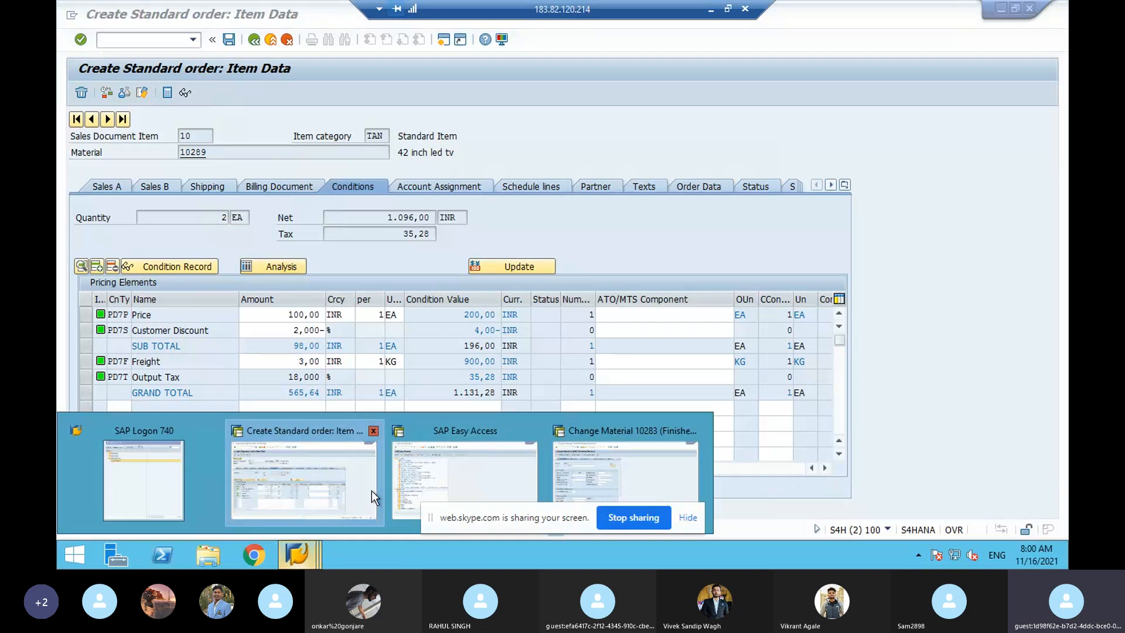
{"action": "left_click", "coordinate": [567, 471]}
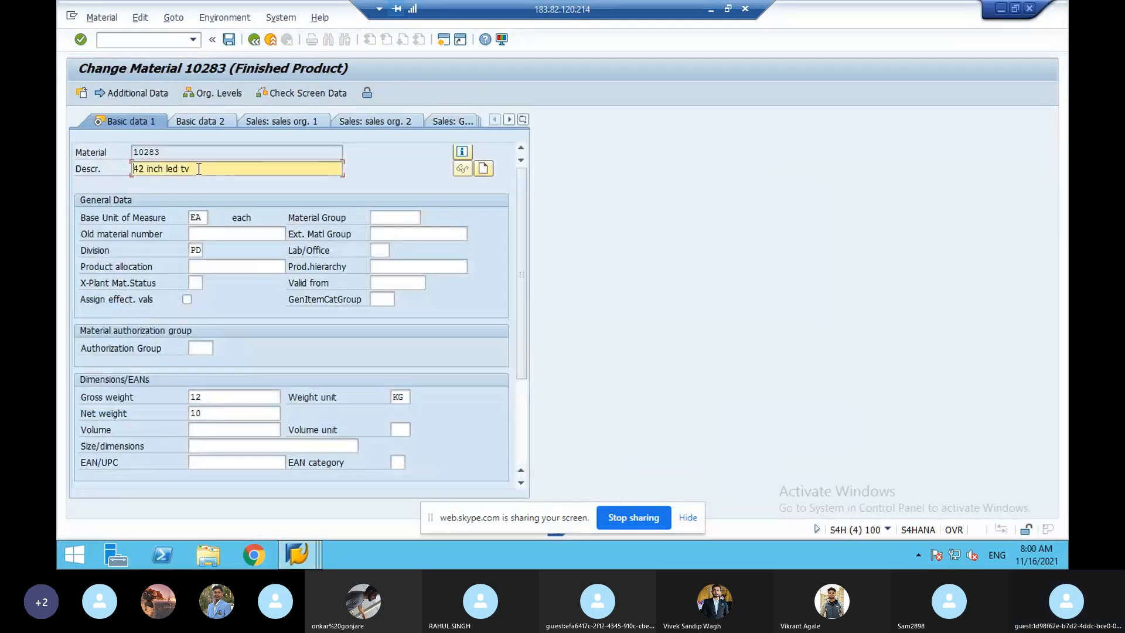
{"action": "left_click", "coordinate": [193, 39]}
{"action": "left_click", "coordinate": [159, 53]}
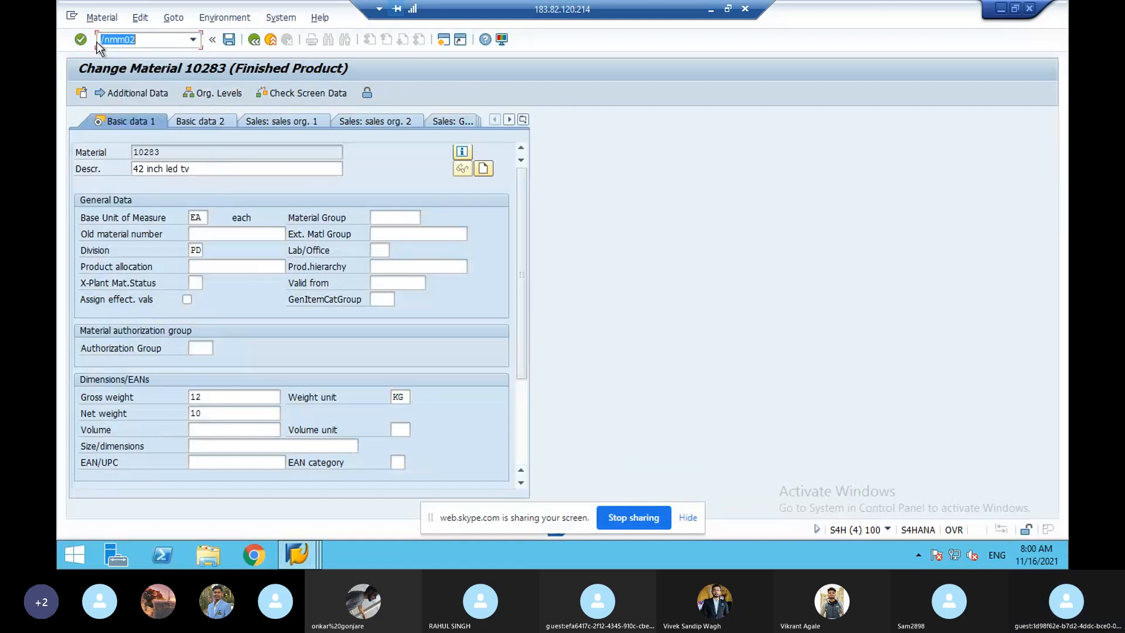
- Open material 10289 in MM02 on Basic Data 1, showing gross 150 and net 120 KG
{"action": "left_click", "coordinate": [82, 40]}
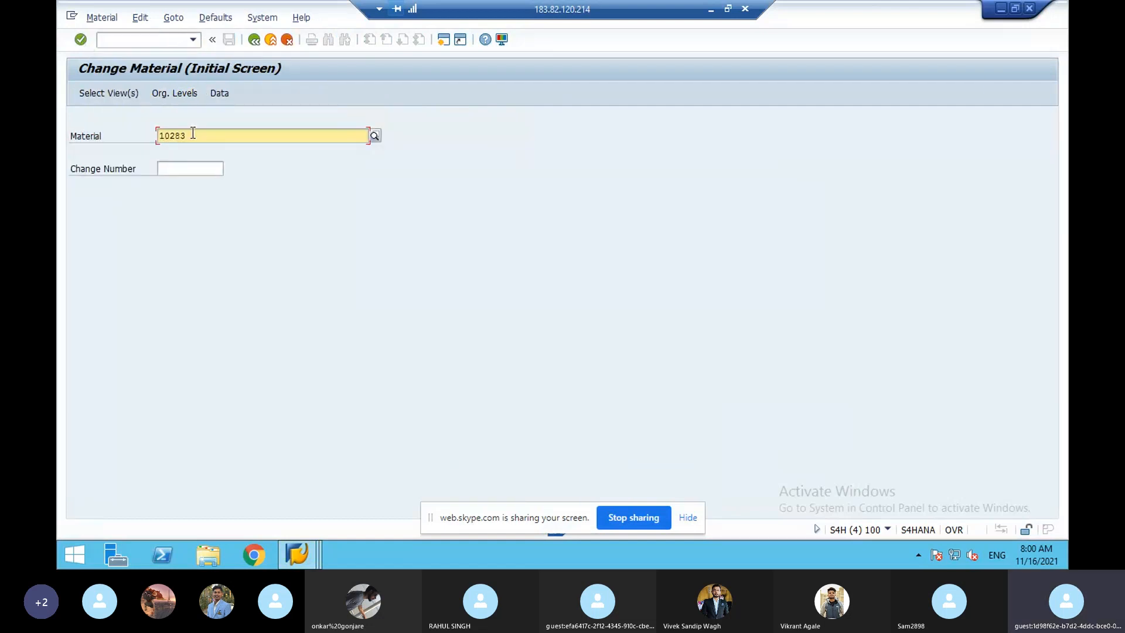
{"action": "key", "text": "BackSpace"}
{"action": "type", "text": "9"}
{"action": "key", "text": "Return"}
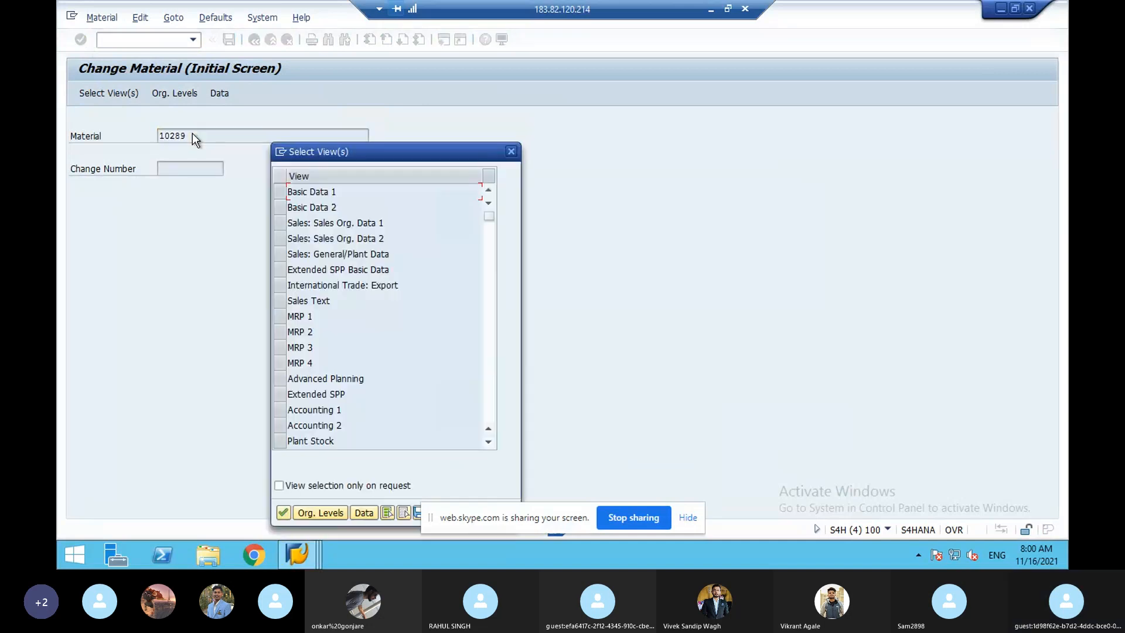
{"action": "left_click", "coordinate": [282, 191]}
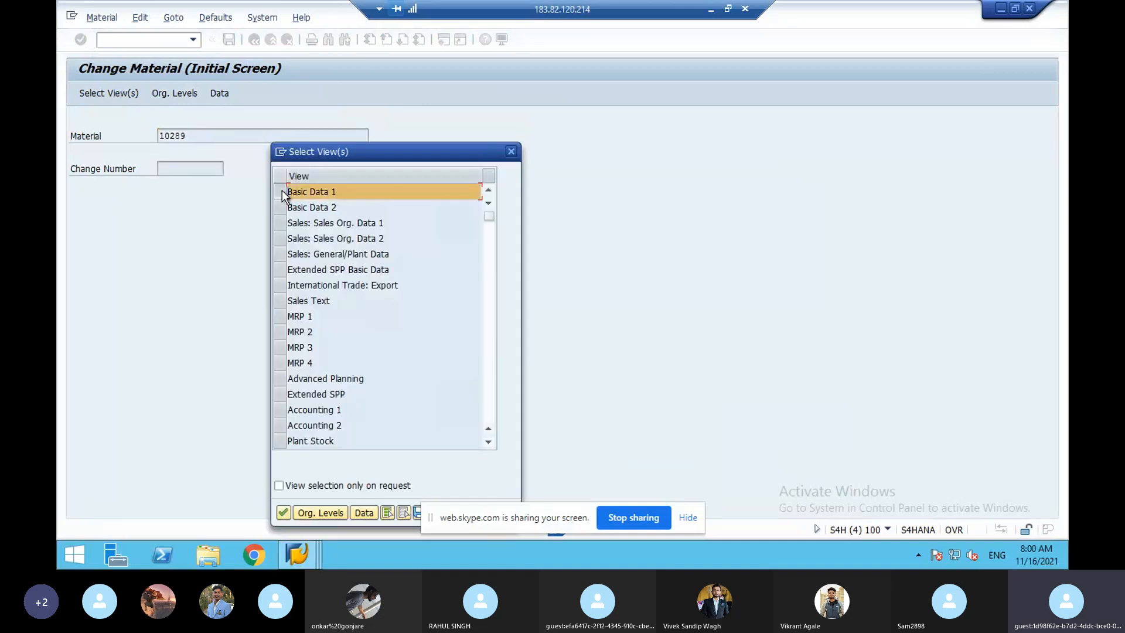
{"action": "left_click", "coordinate": [284, 513]}
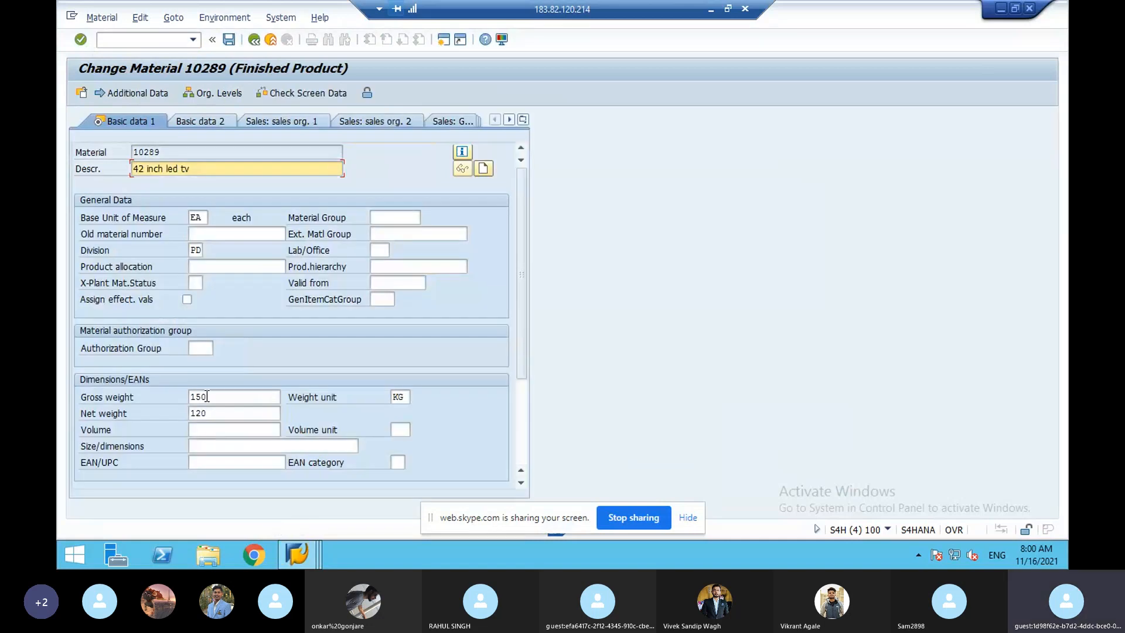
{"action": "left_click", "coordinate": [297, 554]}
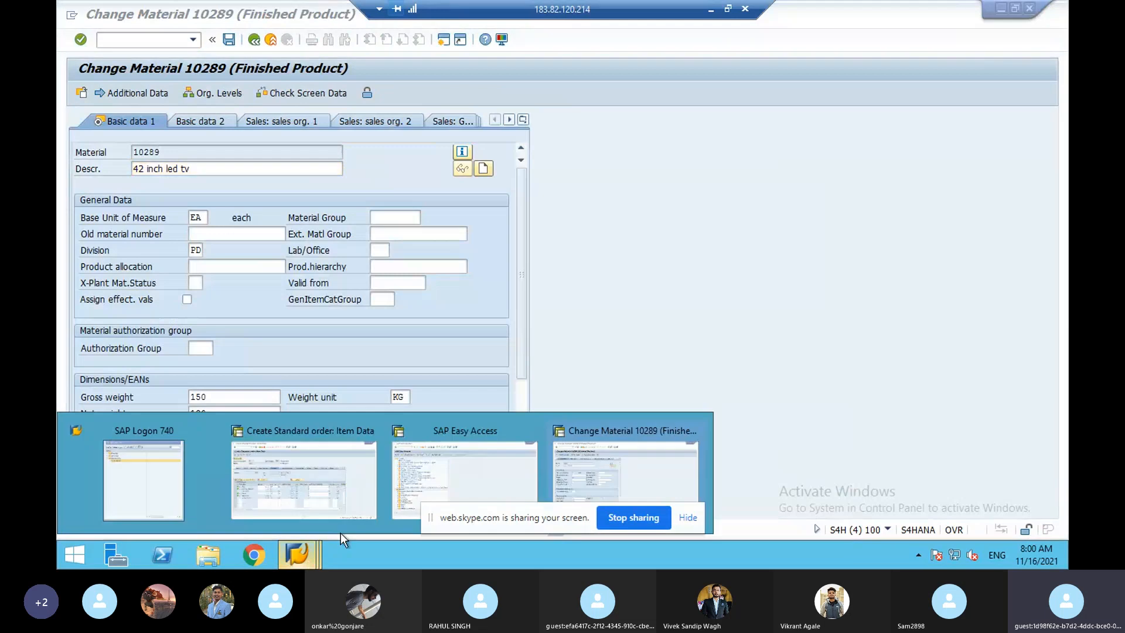
- Bring back the order's item 10 conditions (Freight 3 INR/KG = 900,00 INR) after reading the pricing notes PDF
{"action": "left_click", "coordinate": [347, 510]}
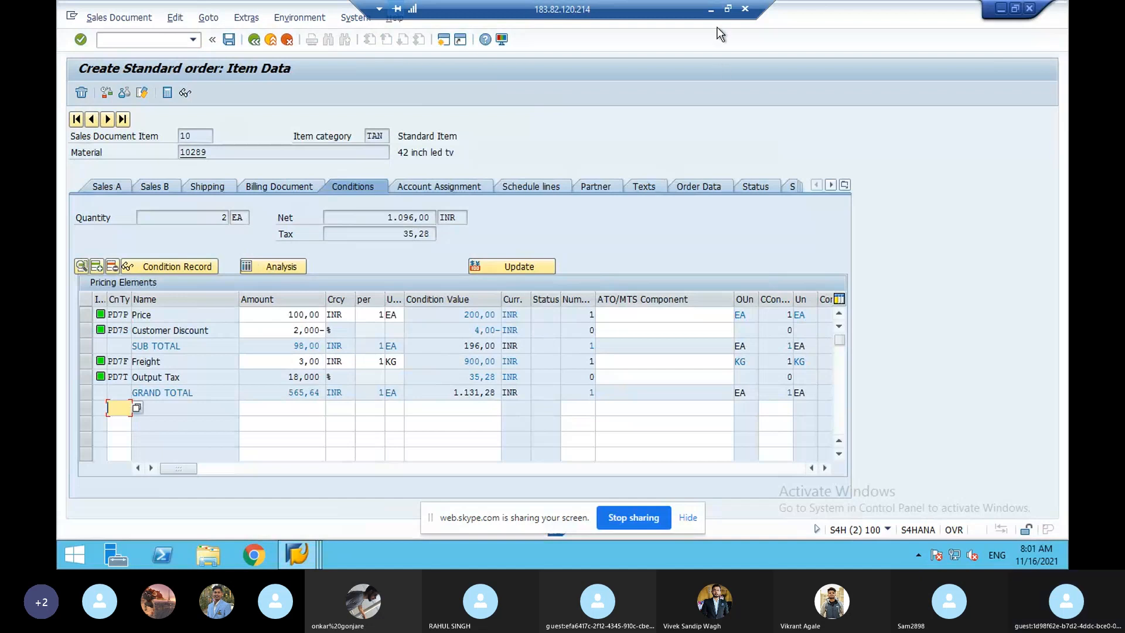
{"action": "left_click", "coordinate": [711, 11]}
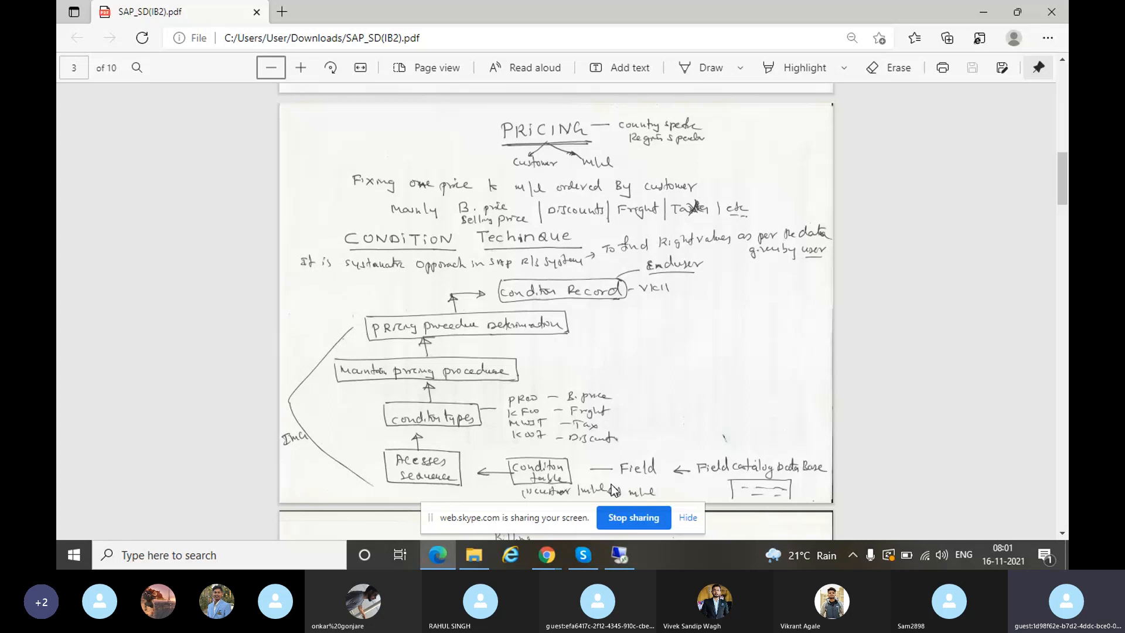
{"action": "left_click", "coordinate": [618, 554]}
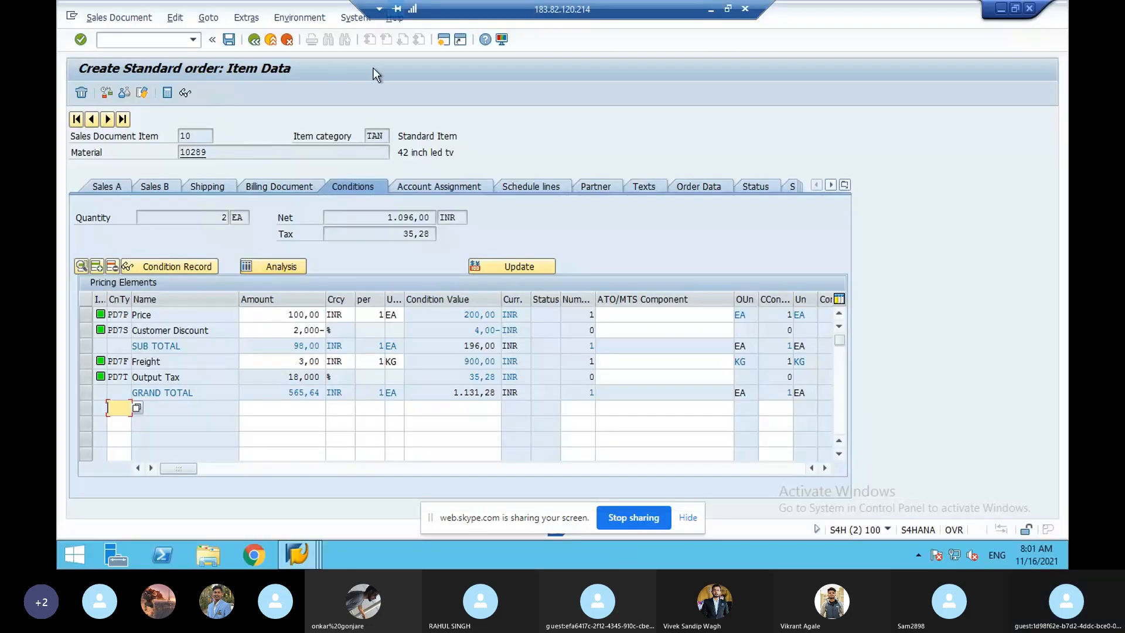
- Run /nv/03 for Create Condition Table and list the 338 existing pricing condition tables
{"action": "left_click", "coordinate": [106, 40]}
{"action": "type", "text": "/n"}
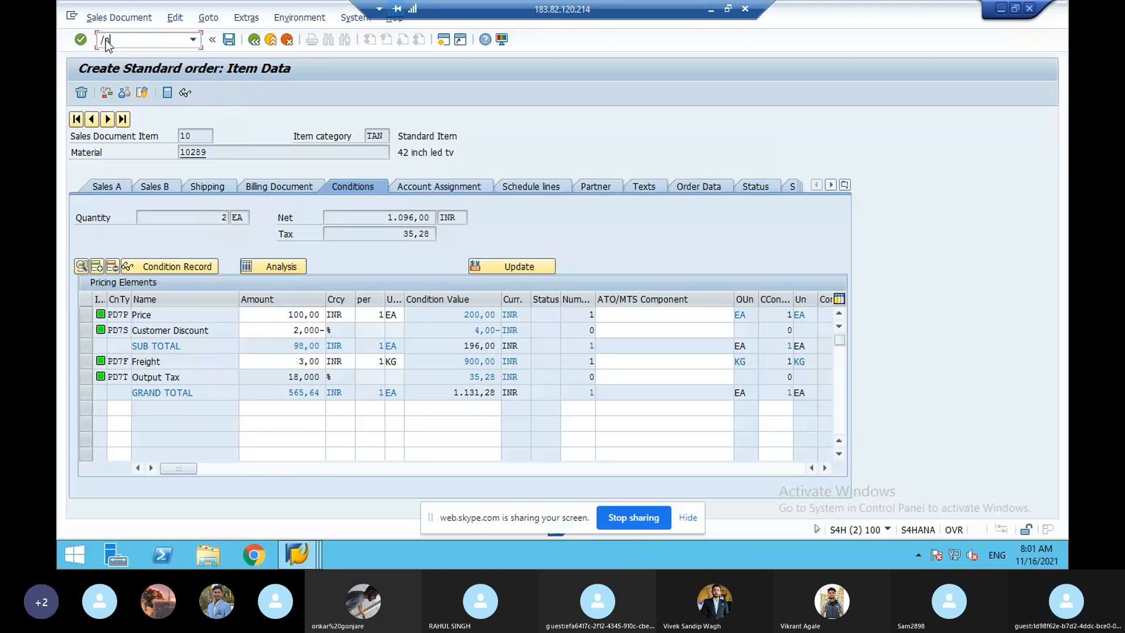
{"action": "type", "text": "v/"}
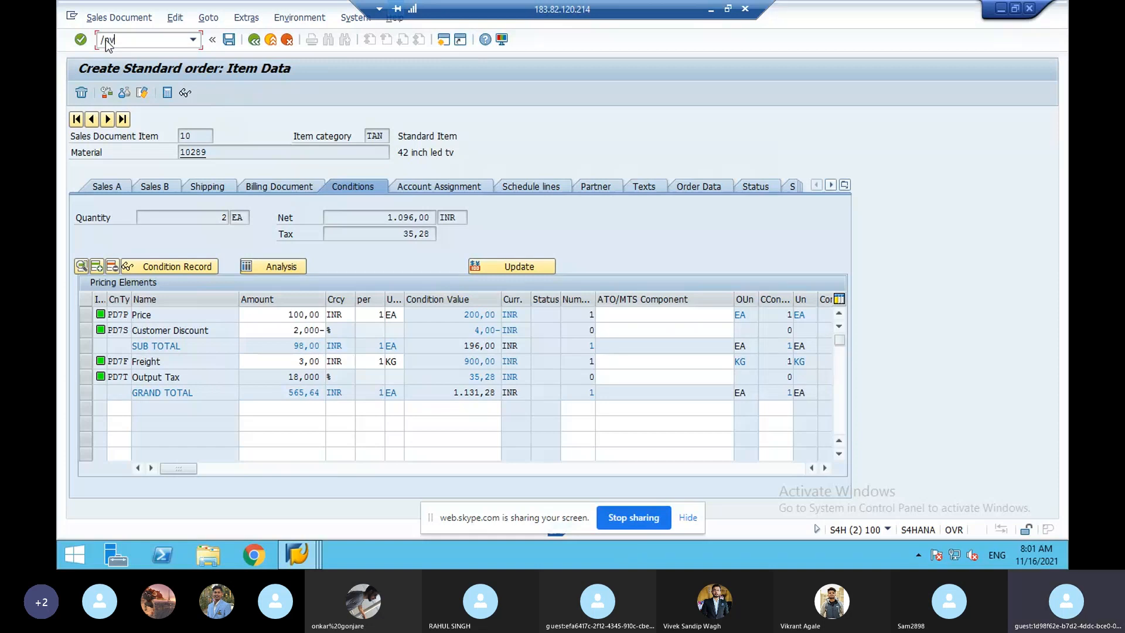
{"action": "type", "text": "07"}
{"action": "key", "text": "BackSpace"}
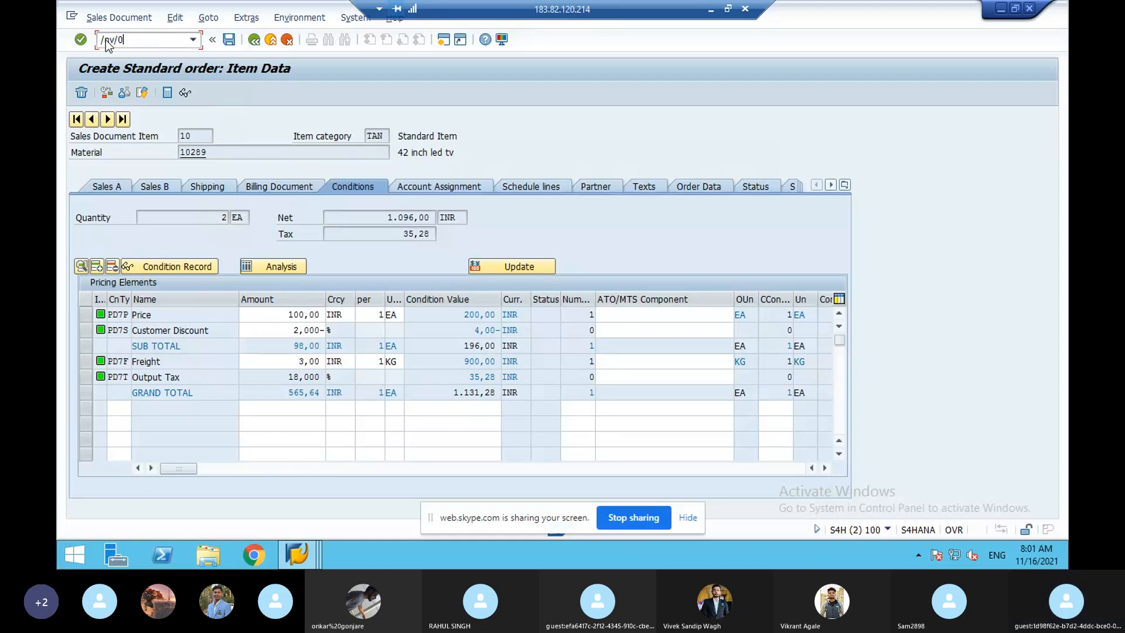
{"action": "type", "text": "3"}
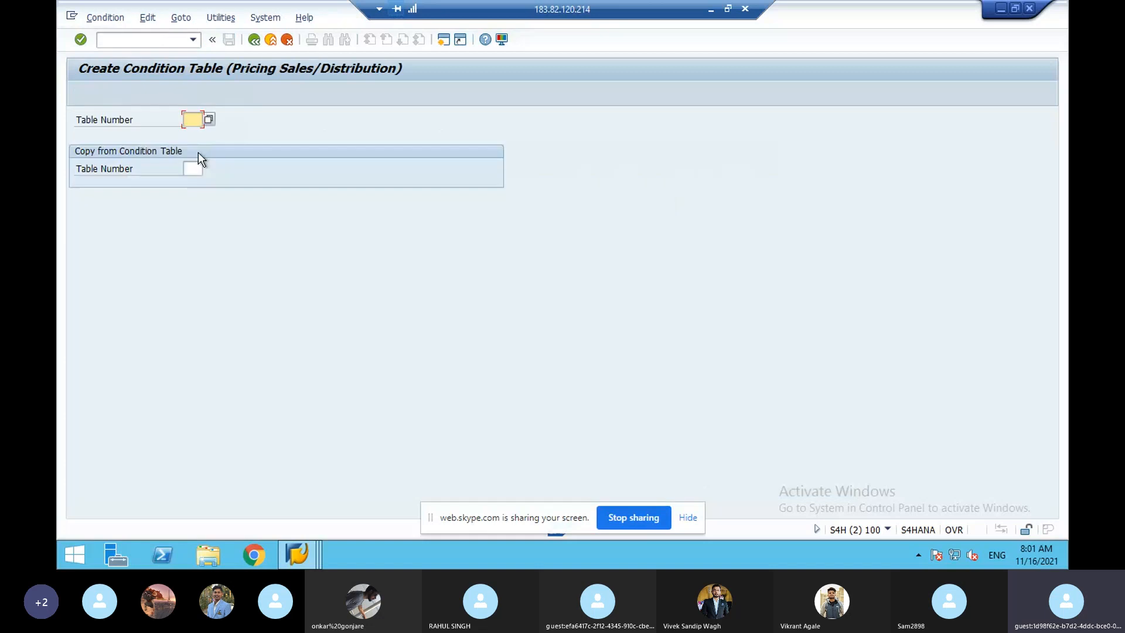
{"action": "left_click", "coordinate": [208, 122]}
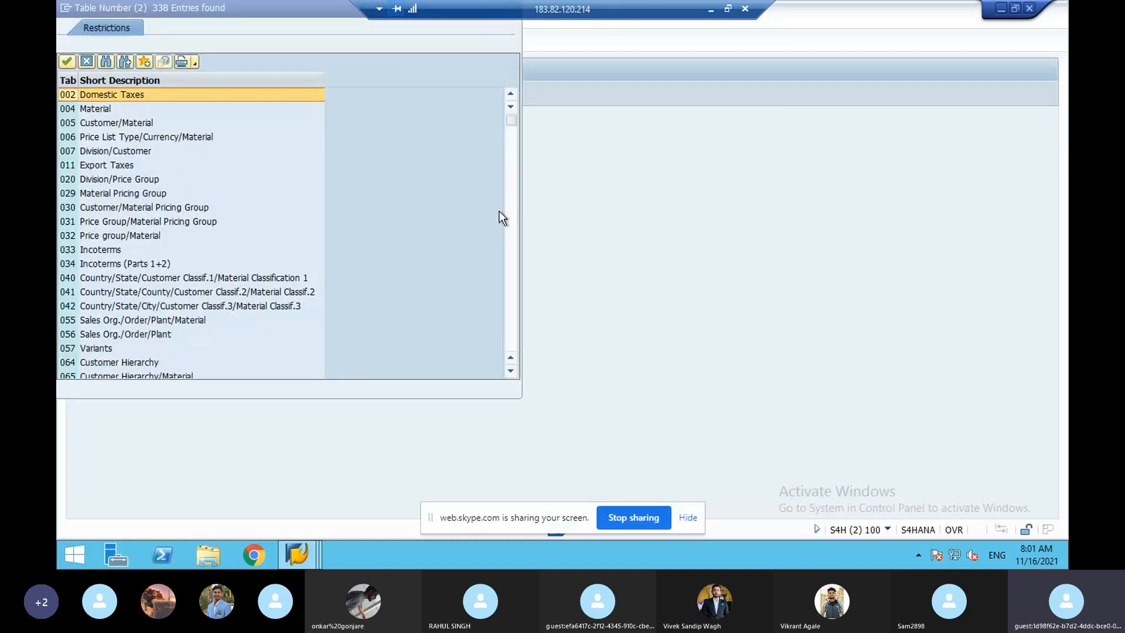
{"action": "left_click", "coordinate": [509, 219]}
{"action": "left_click", "coordinate": [509, 219]}
{"action": "left_click", "coordinate": [509, 219]}
{"action": "left_click", "coordinate": [509, 219]}
{"action": "left_click", "coordinate": [515, 242]}
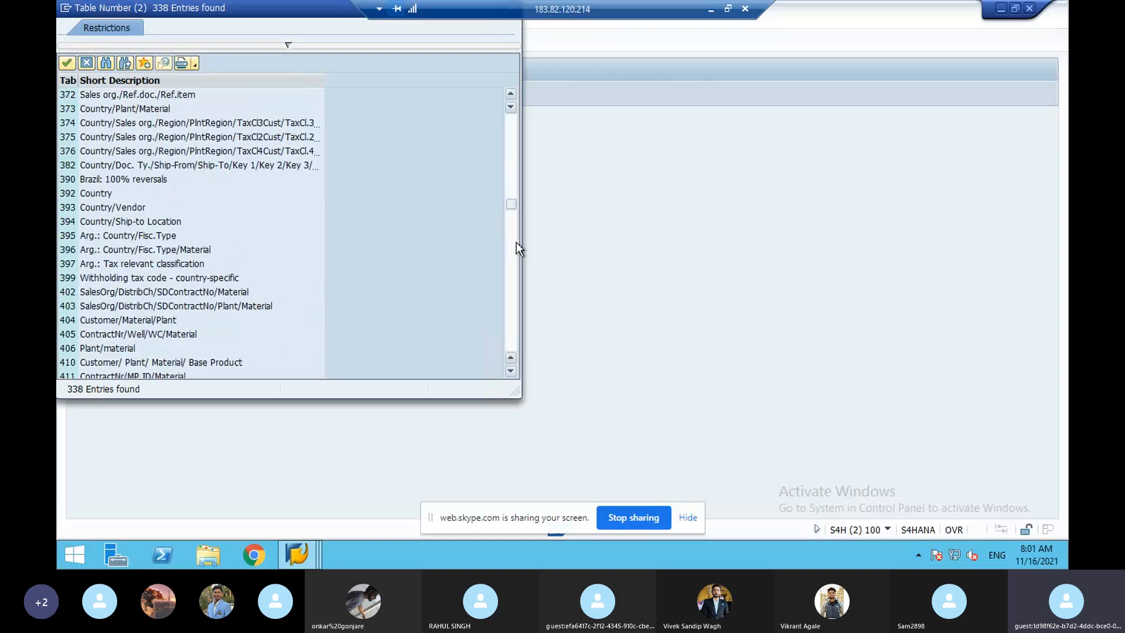
{"action": "left_click", "coordinate": [516, 241]}
{"action": "left_click", "coordinate": [516, 249]}
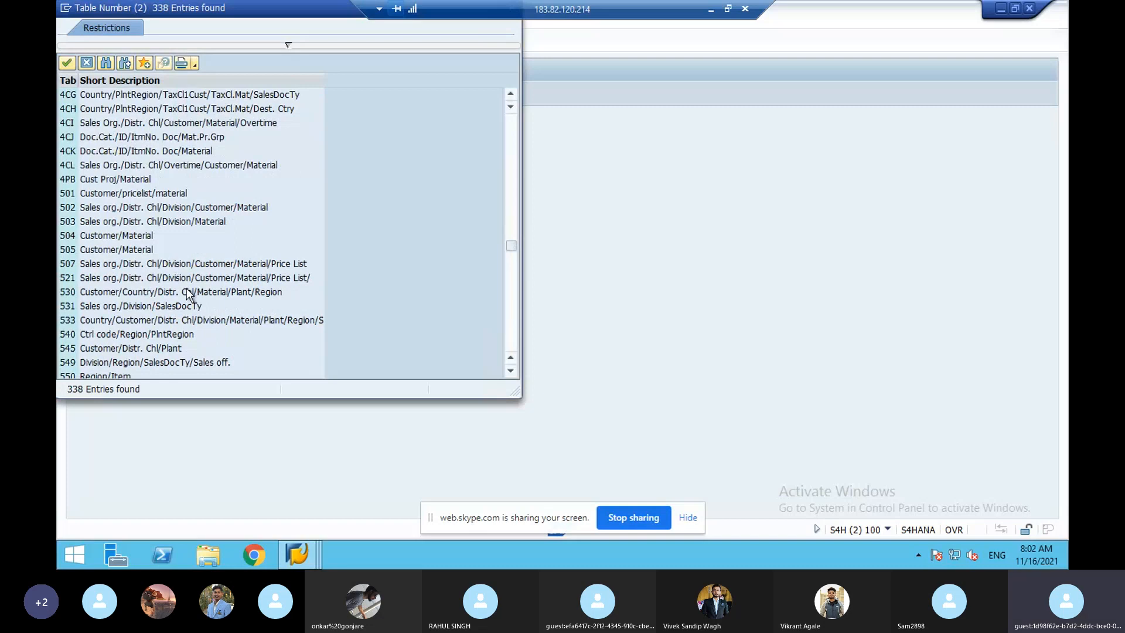
{"action": "key", "text": "Escape"}
{"action": "type", "text": "738"}
{"action": "key", "text": "F4"}
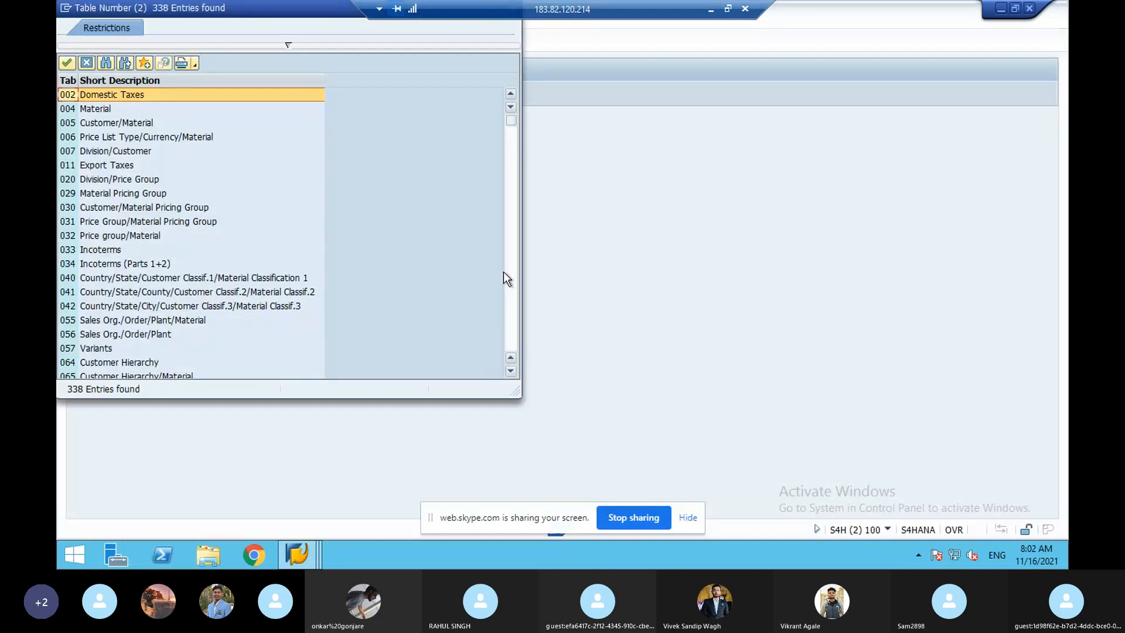
{"action": "scroll", "coordinate": [509, 283], "scroll_direction": "down", "scroll_amount": 20}
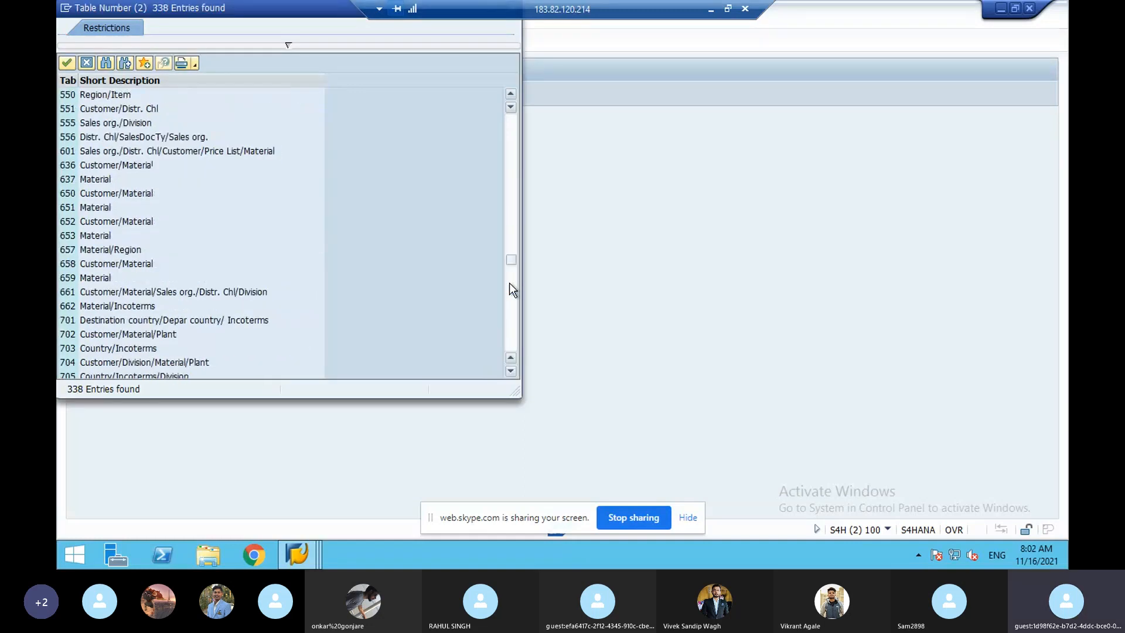
{"action": "left_click", "coordinate": [77, 223]}
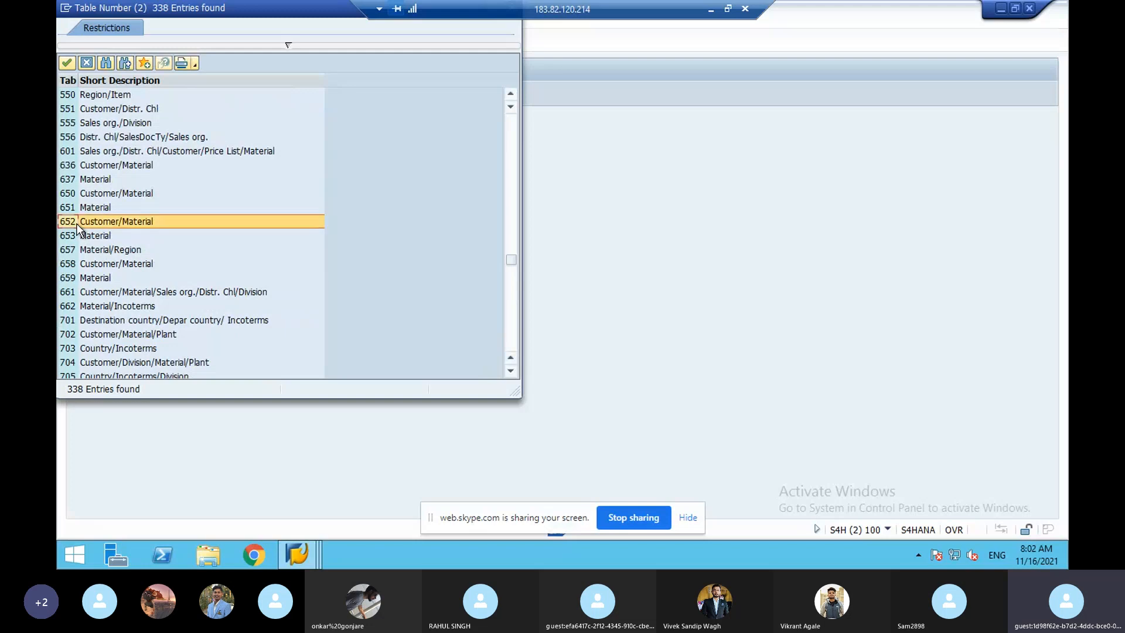
{"action": "left_click", "coordinate": [106, 237]}
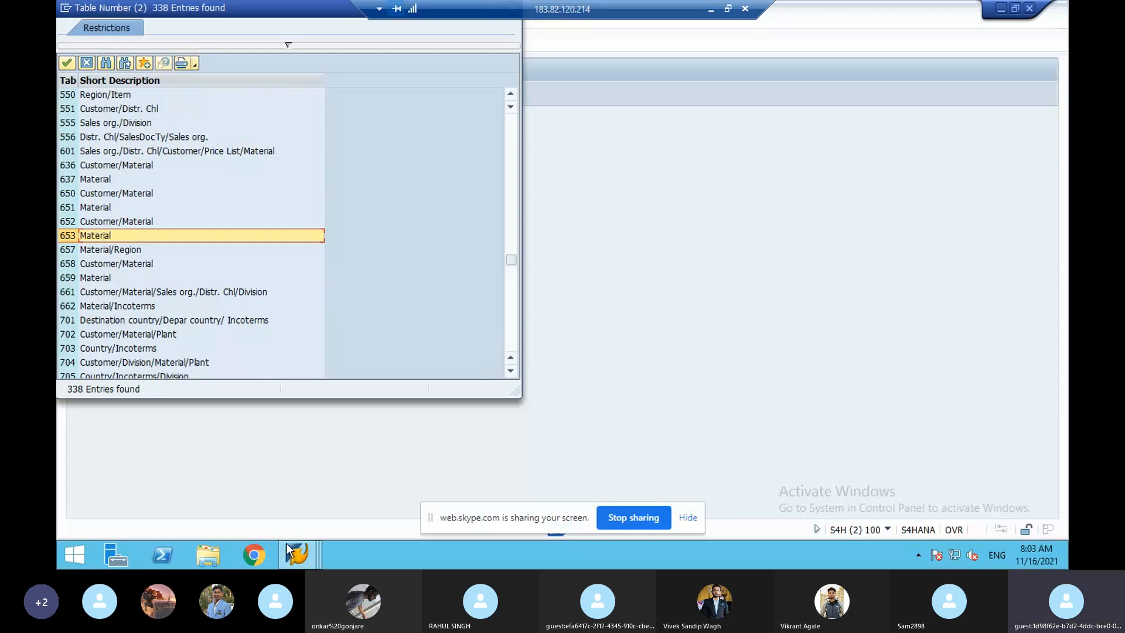
{"action": "mouse_move", "coordinate": [297, 557]}
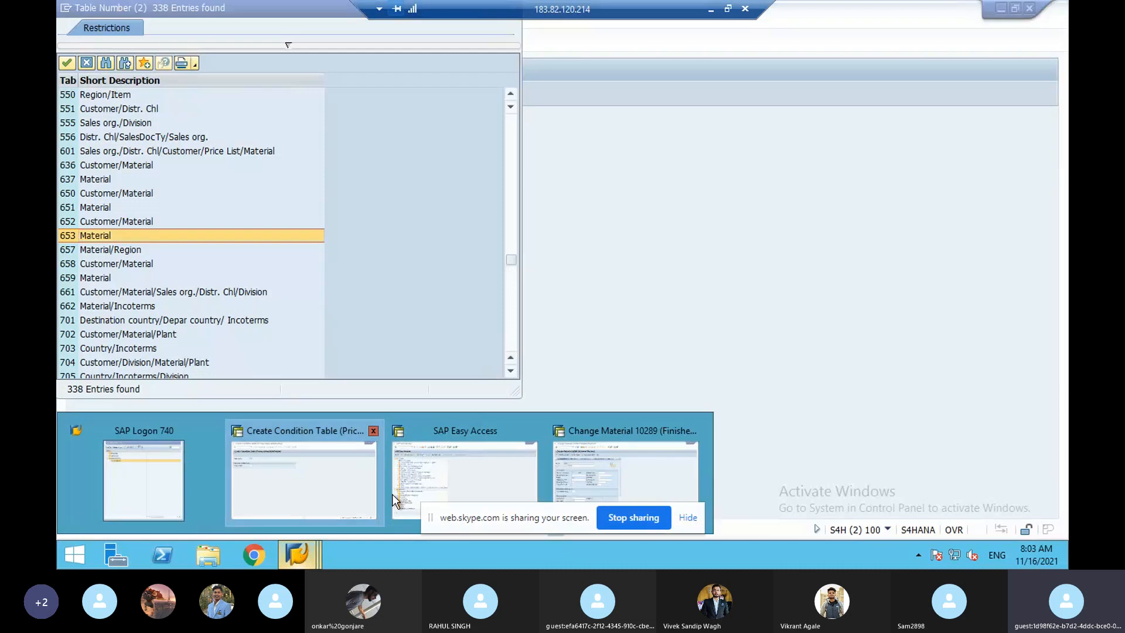
- From the Change Material 10289 window, open the Create Condition Table screen
{"action": "mouse_move", "coordinate": [487, 465]}
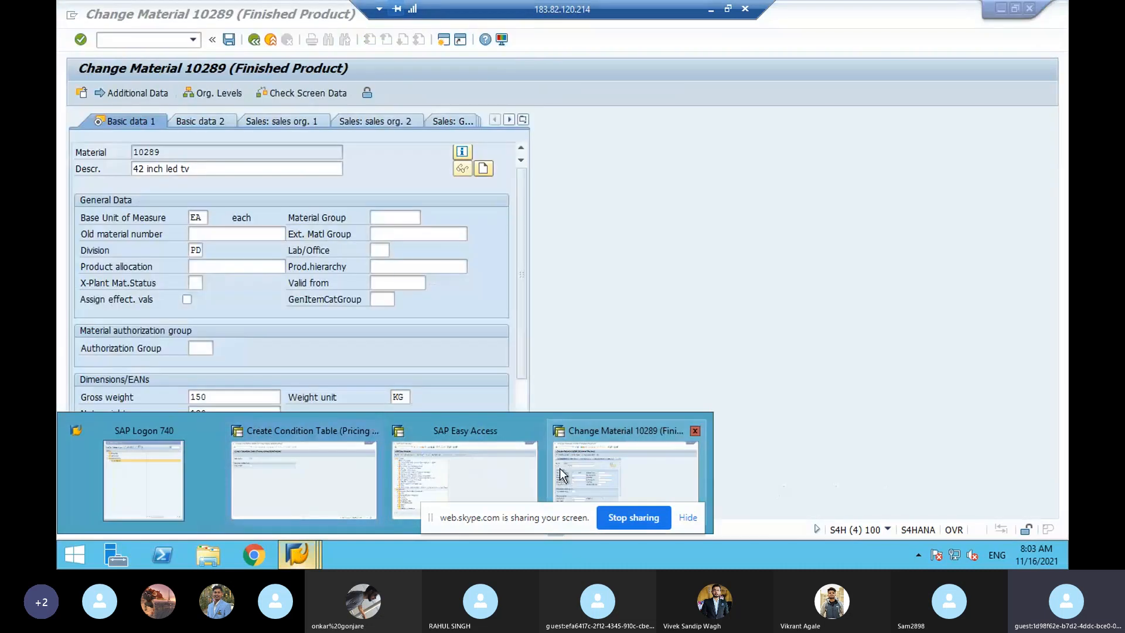
{"action": "left_click", "coordinate": [561, 469]}
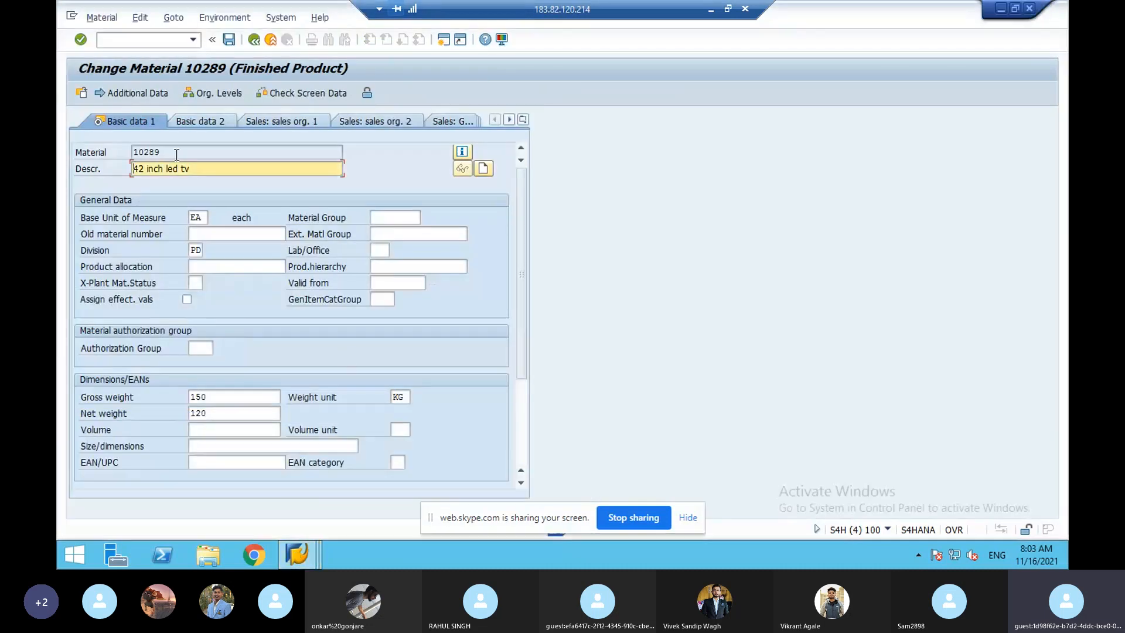
{"action": "left_click", "coordinate": [127, 41]}
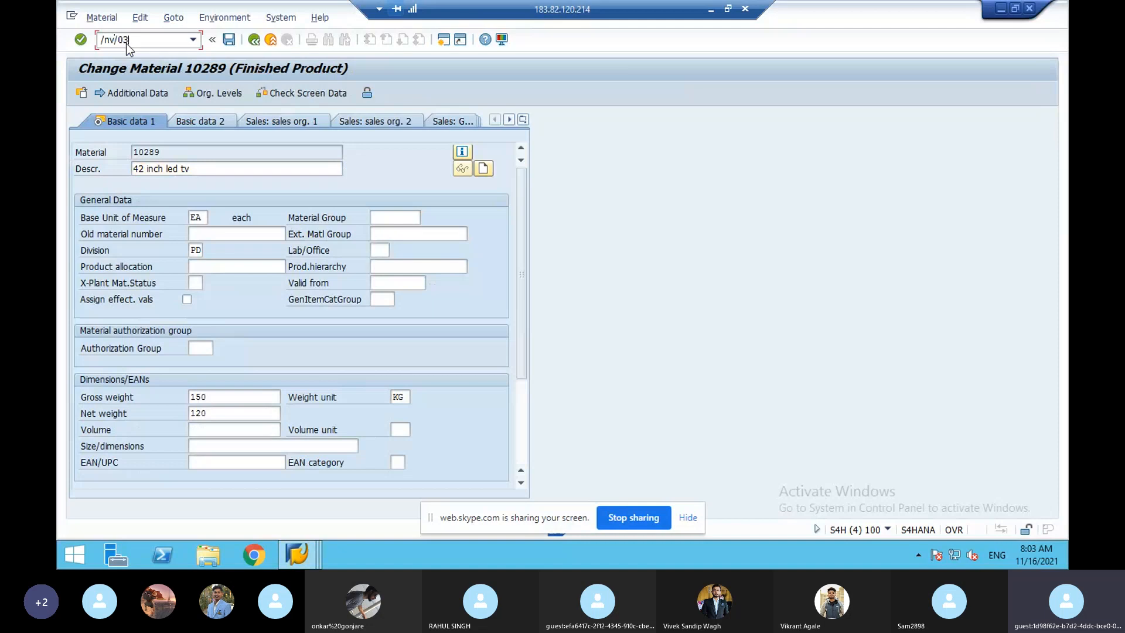
{"action": "key", "text": "Return"}
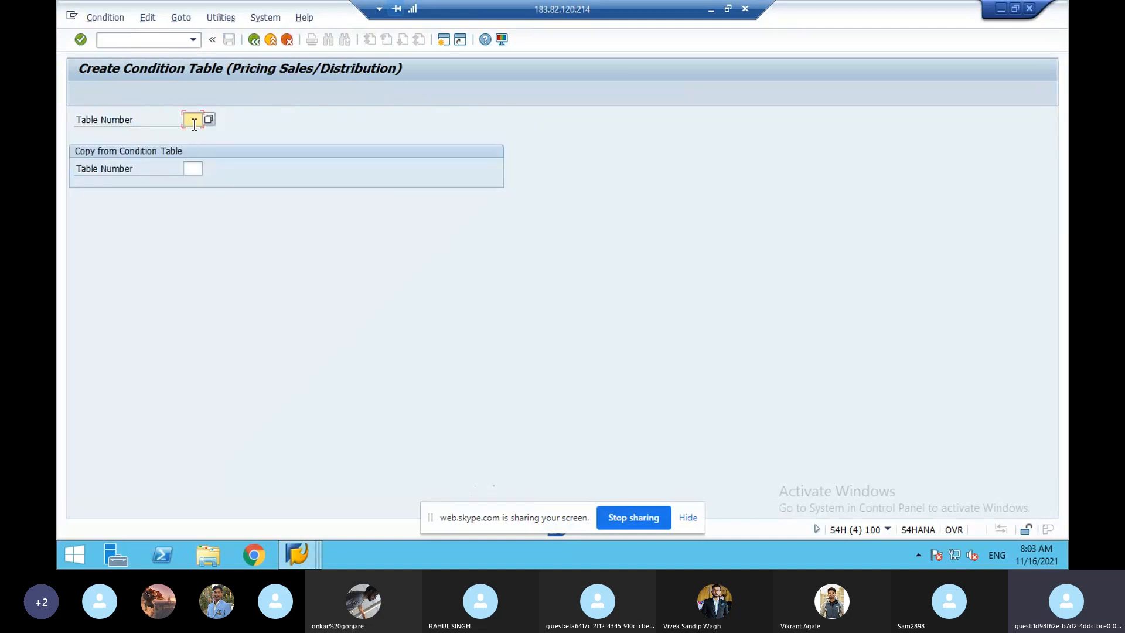
- Enter table number 778 after 738 is rejected as existing, reaching its Field Overview
{"action": "type", "text": "73"}
{"action": "type", "text": "38"}
{"action": "key", "text": "Return"}
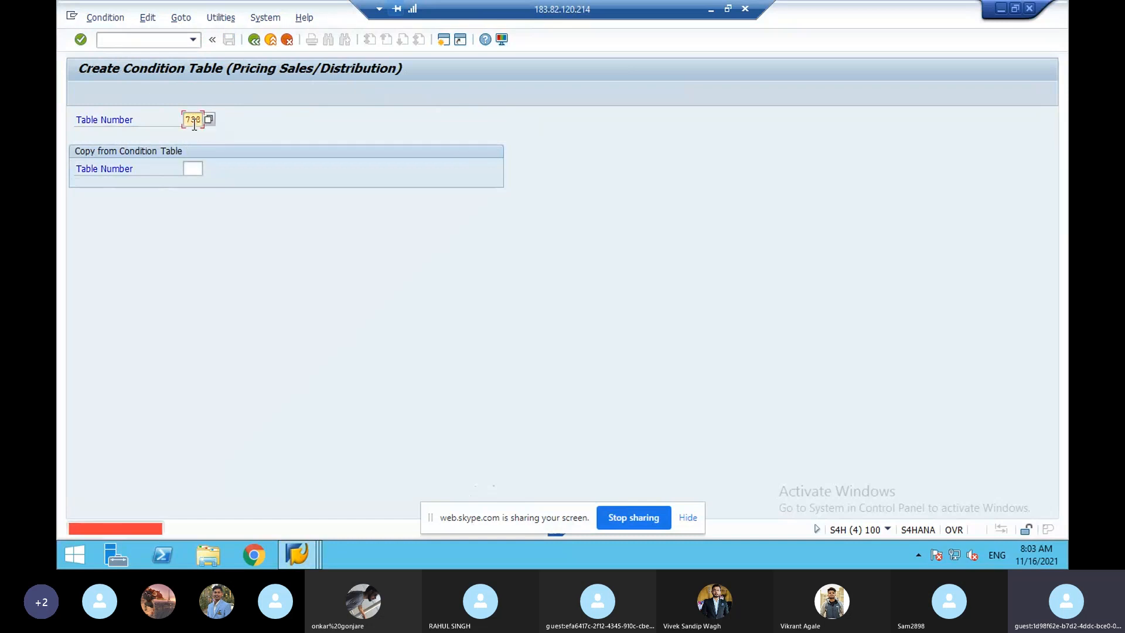
{"action": "key", "text": "BackSpace"}
{"action": "type", "text": "7"}
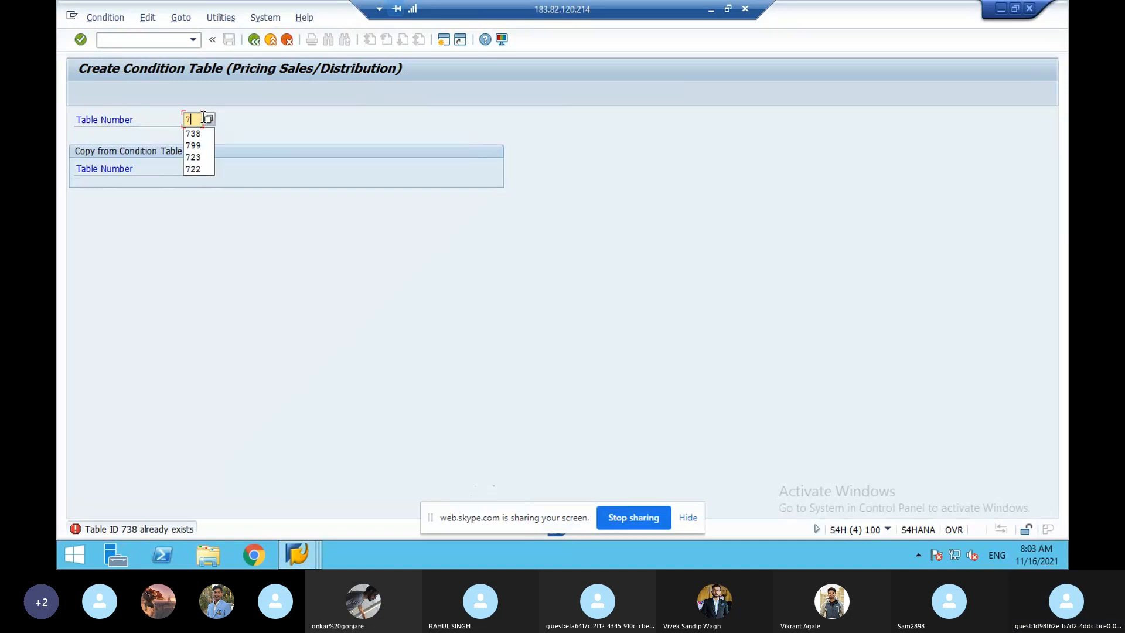
{"action": "type", "text": "78"}
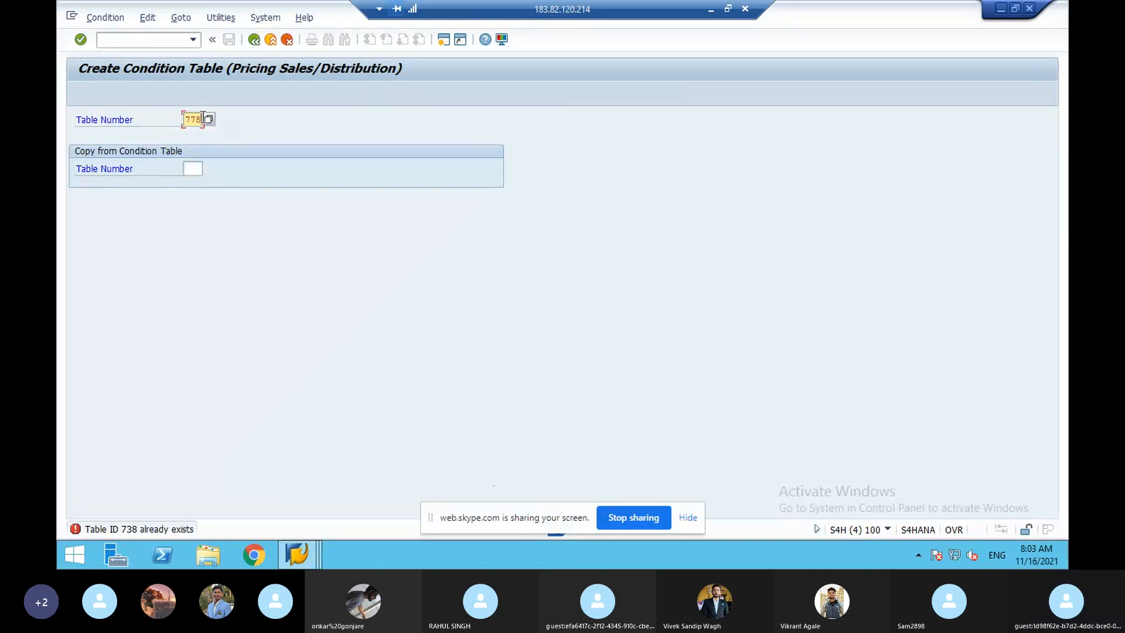
{"action": "key", "text": "Return"}
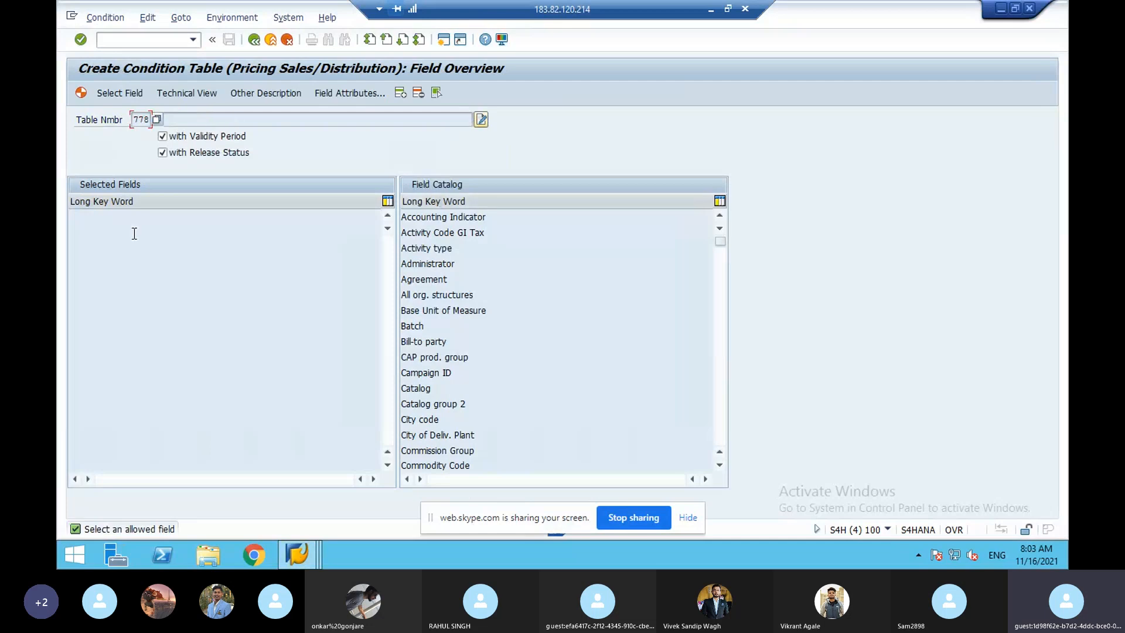
{"action": "left_click", "coordinate": [161, 155]}
- Add Material and Region from the Field Catalog to table 778's selected fields and generate it
{"action": "left_click", "coordinate": [419, 328]}
{"action": "scroll", "coordinate": [420, 329], "scroll_direction": "down", "scroll_amount": 5}
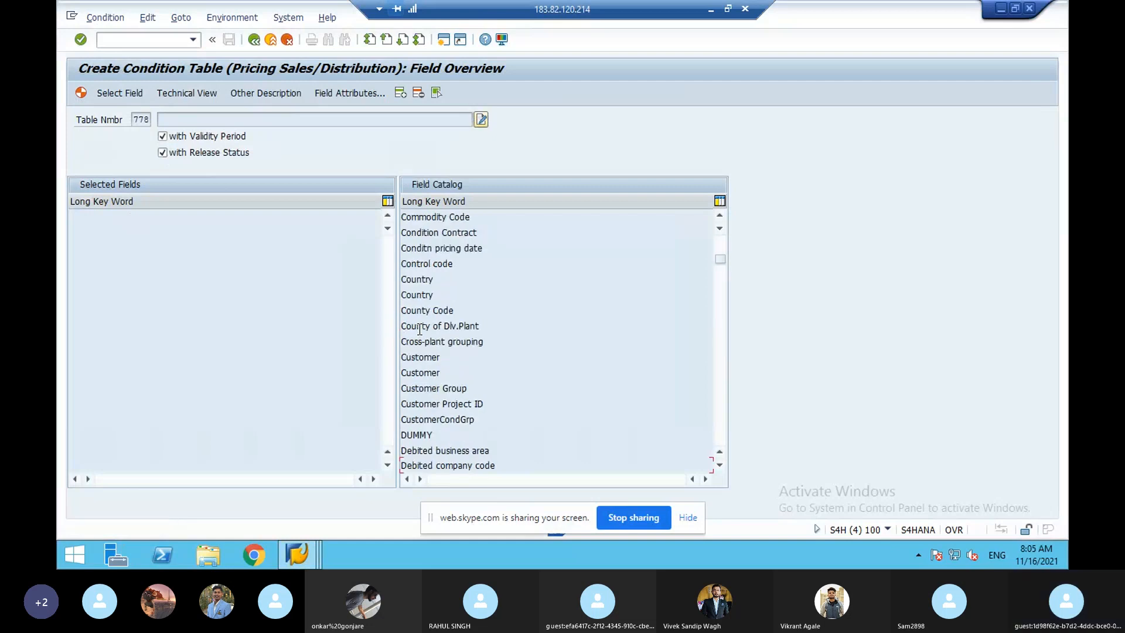
{"action": "scroll", "coordinate": [420, 329], "scroll_direction": "down", "scroll_amount": 10}
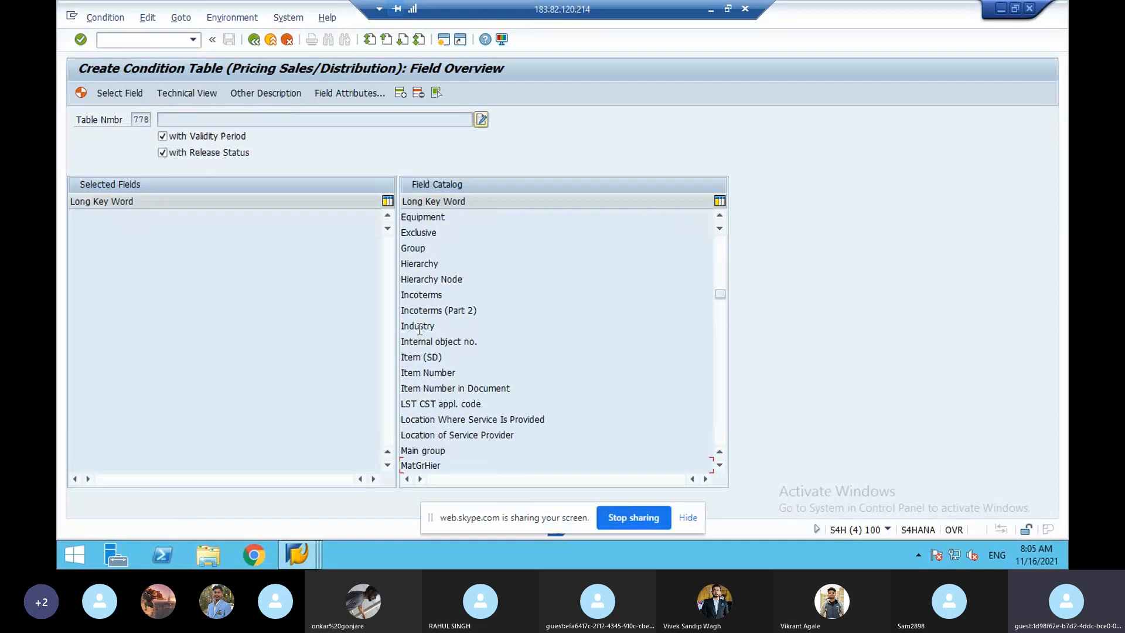
{"action": "scroll", "coordinate": [420, 329], "scroll_direction": "down", "scroll_amount": 5}
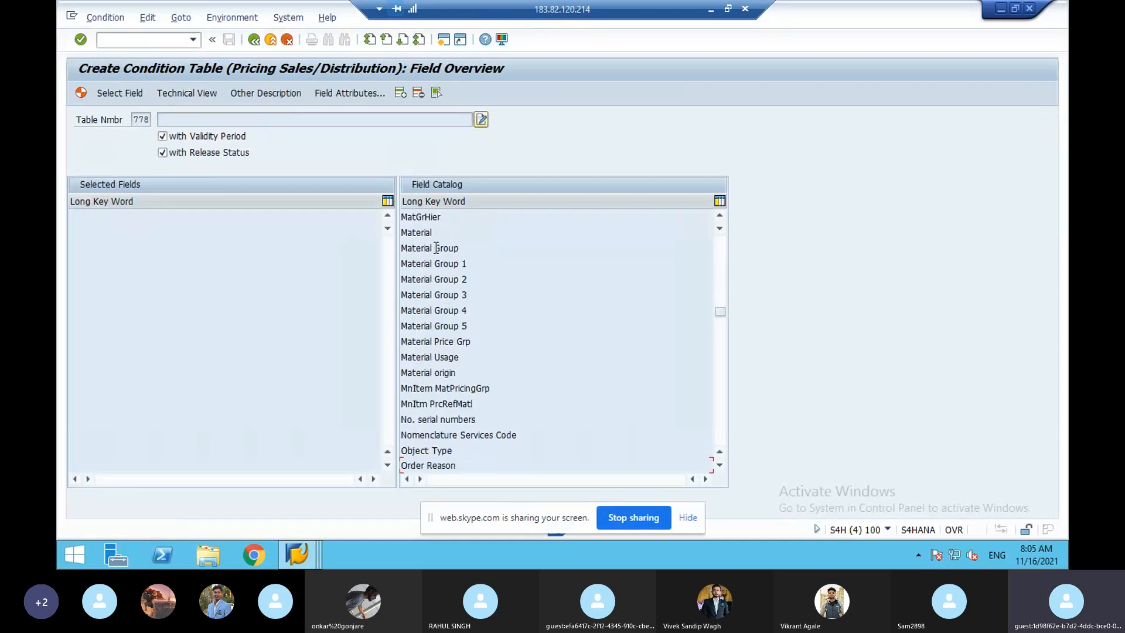
{"action": "double_click", "coordinate": [424, 233]}
{"action": "scroll", "coordinate": [424, 236], "scroll_direction": "down", "scroll_amount": 5}
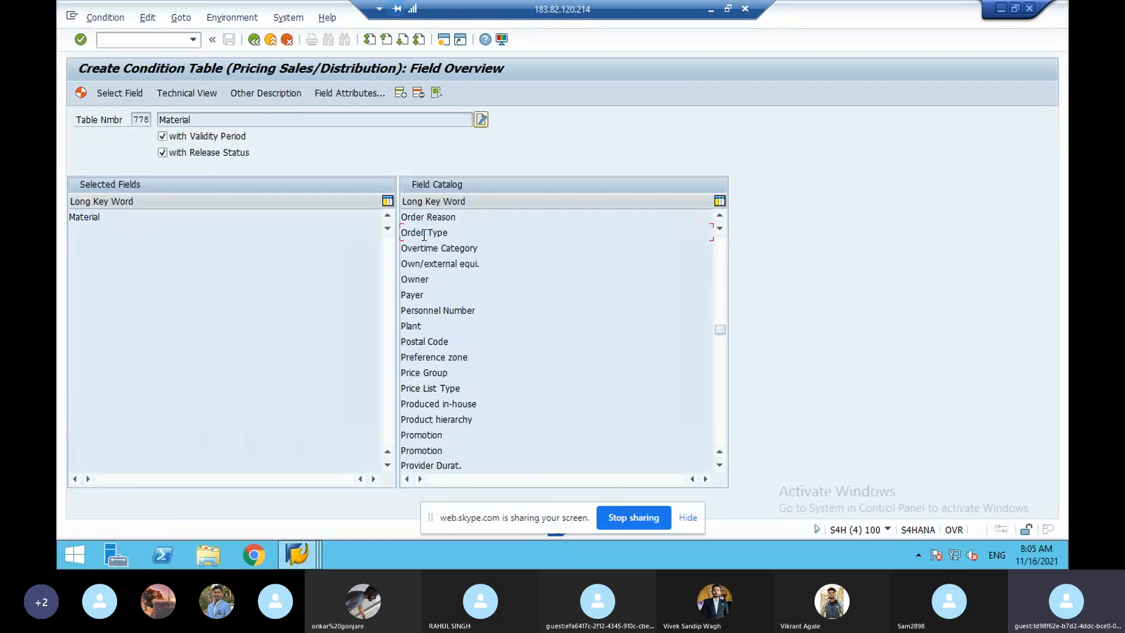
{"action": "scroll", "coordinate": [425, 236], "scroll_direction": "down", "scroll_amount": 5}
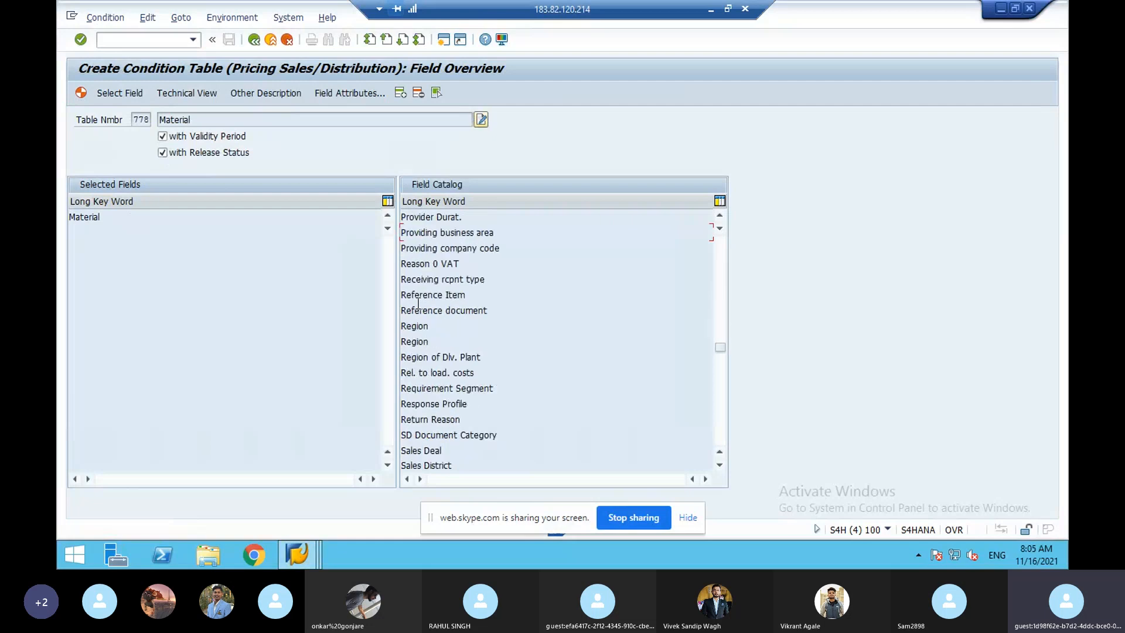
{"action": "double_click", "coordinate": [425, 327]}
{"action": "double_click", "coordinate": [424, 326]}
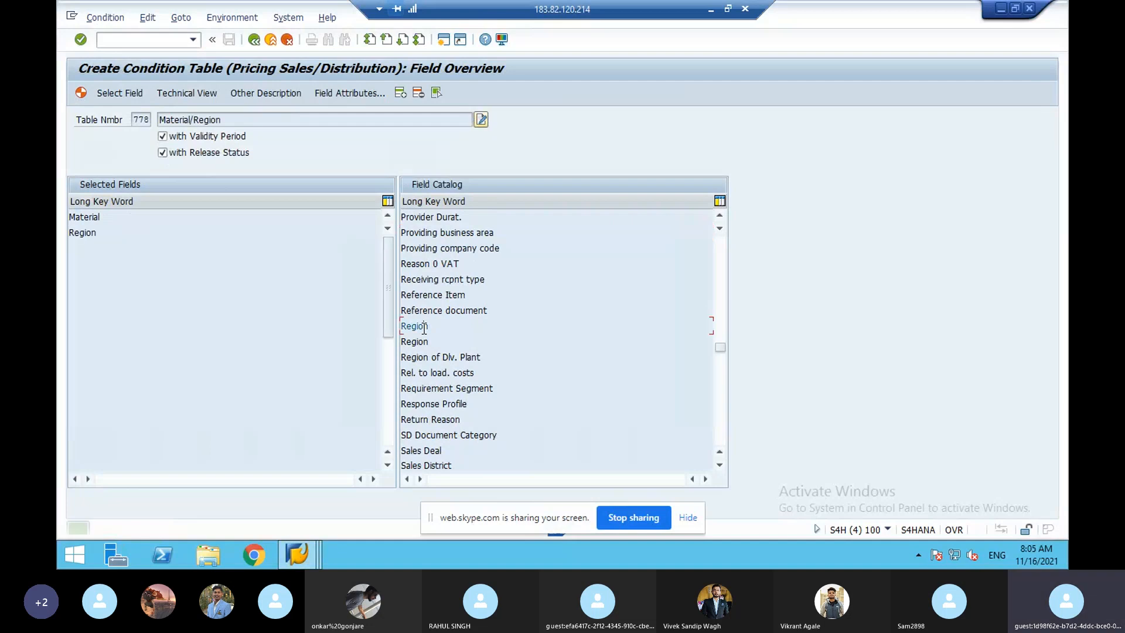
{"action": "left_click", "coordinate": [85, 96]}
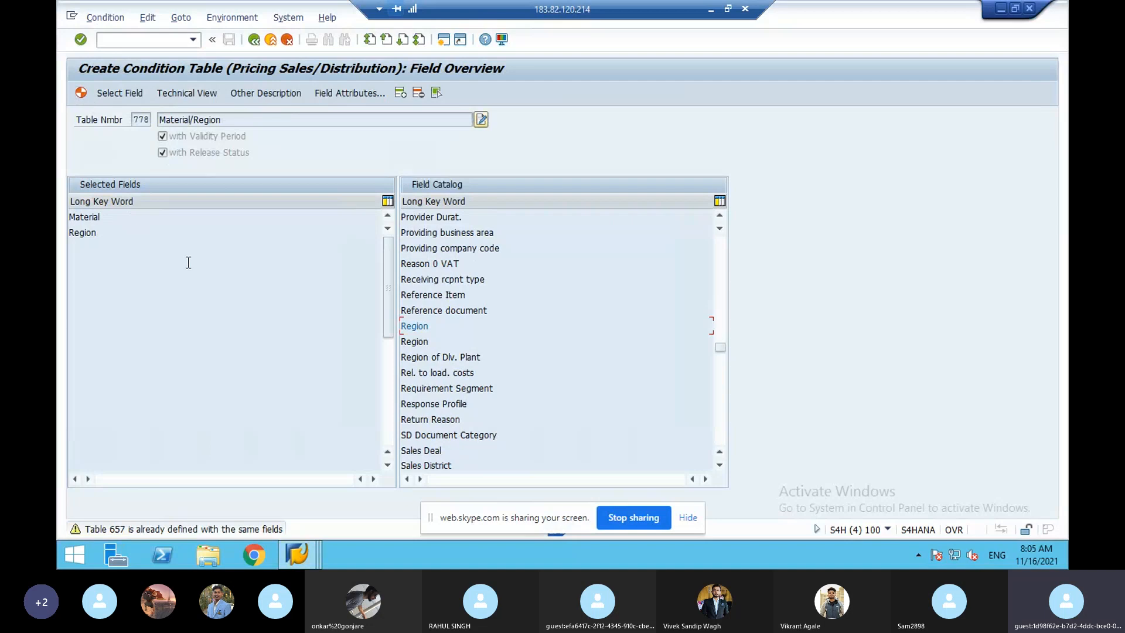
- Accept the same-fields warning, confirm generation, and save table A778 as a local object
{"action": "key", "text": "Return"}
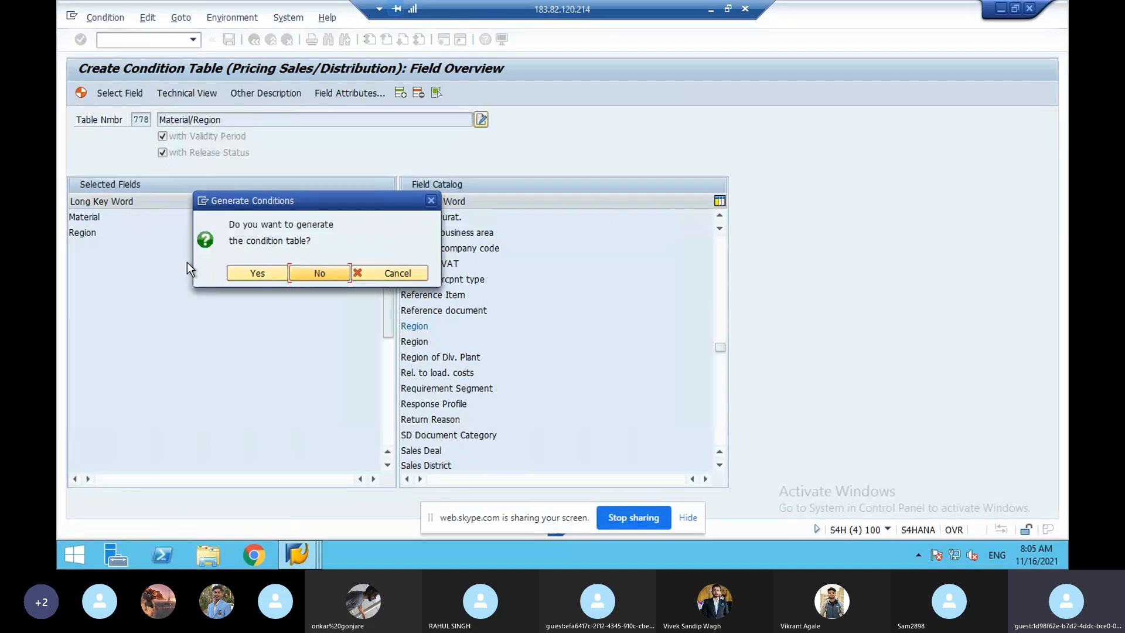
{"action": "left_click", "coordinate": [264, 273]}
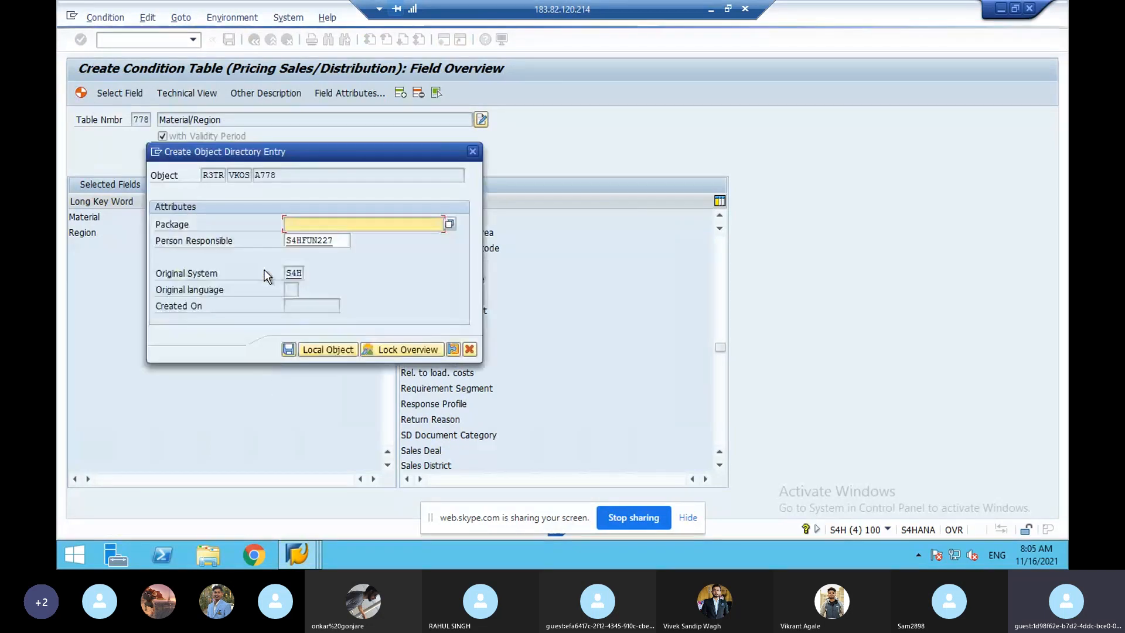
{"action": "left_click", "coordinate": [319, 346]}
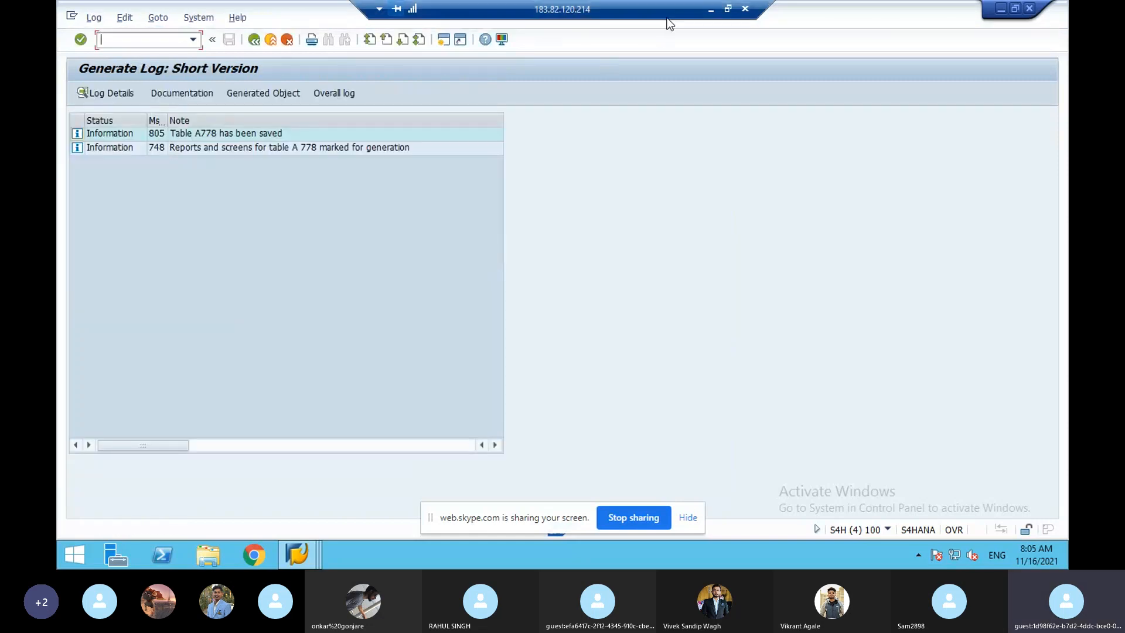
- Review the handwritten SD notes PDF, then run /nv/07 to maintain access sequences
{"action": "left_click", "coordinate": [714, 11]}
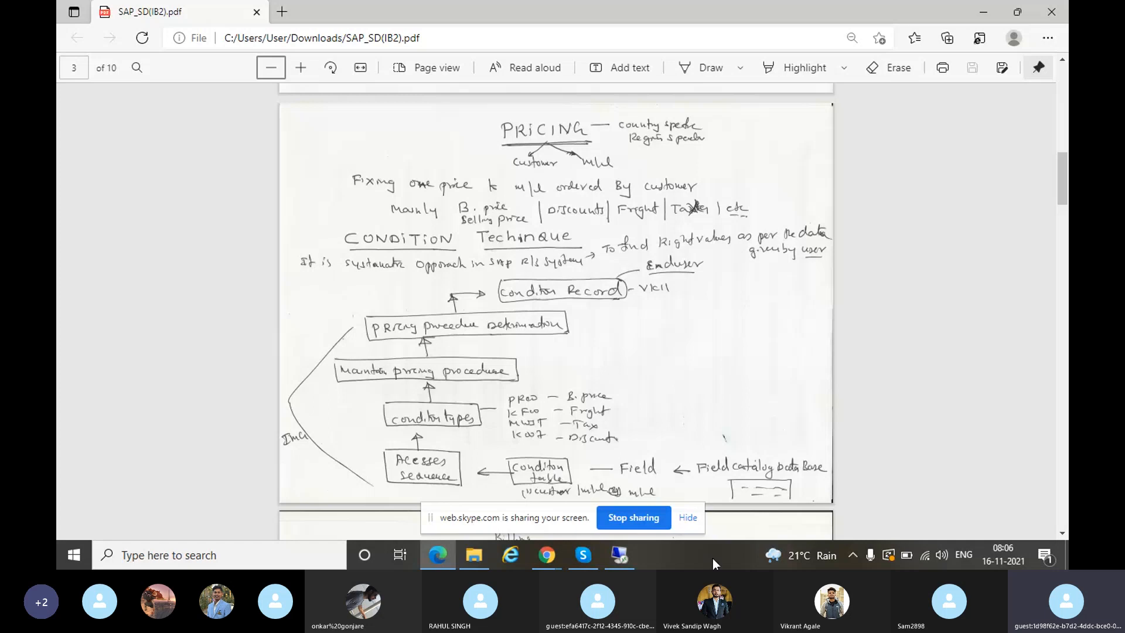
{"action": "left_click", "coordinate": [609, 556]}
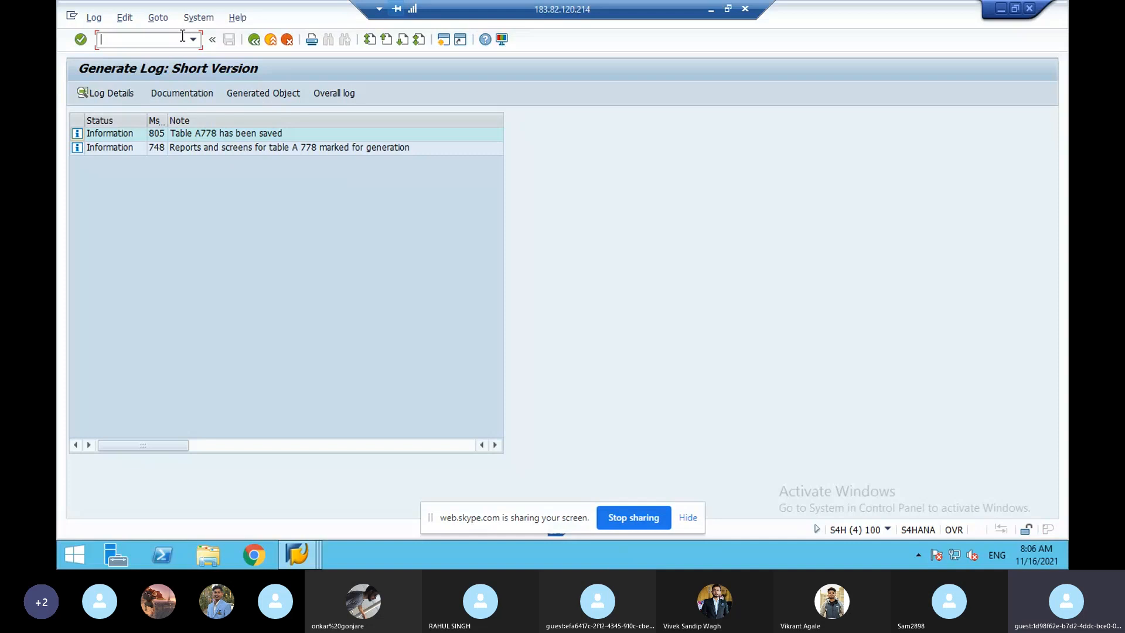
{"action": "type", "text": "/nv/07"}
{"action": "key", "text": "Return"}
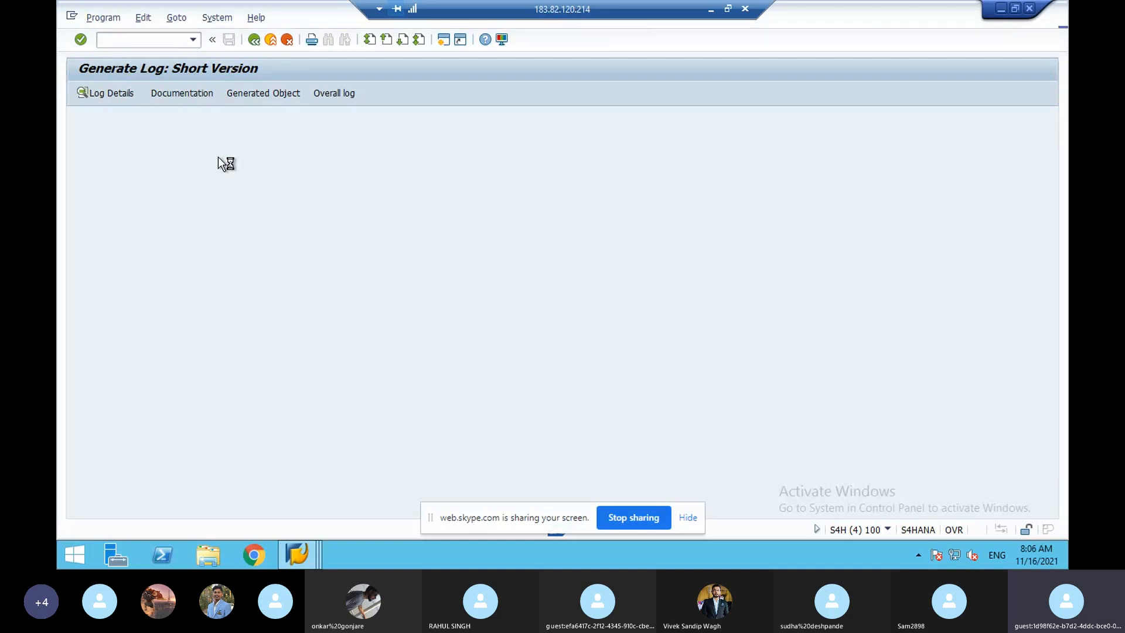
- Acknowledge the cross-client caution and select access sequence AAA in the 291-entry overview
{"action": "left_click", "coordinate": [412, 415]}
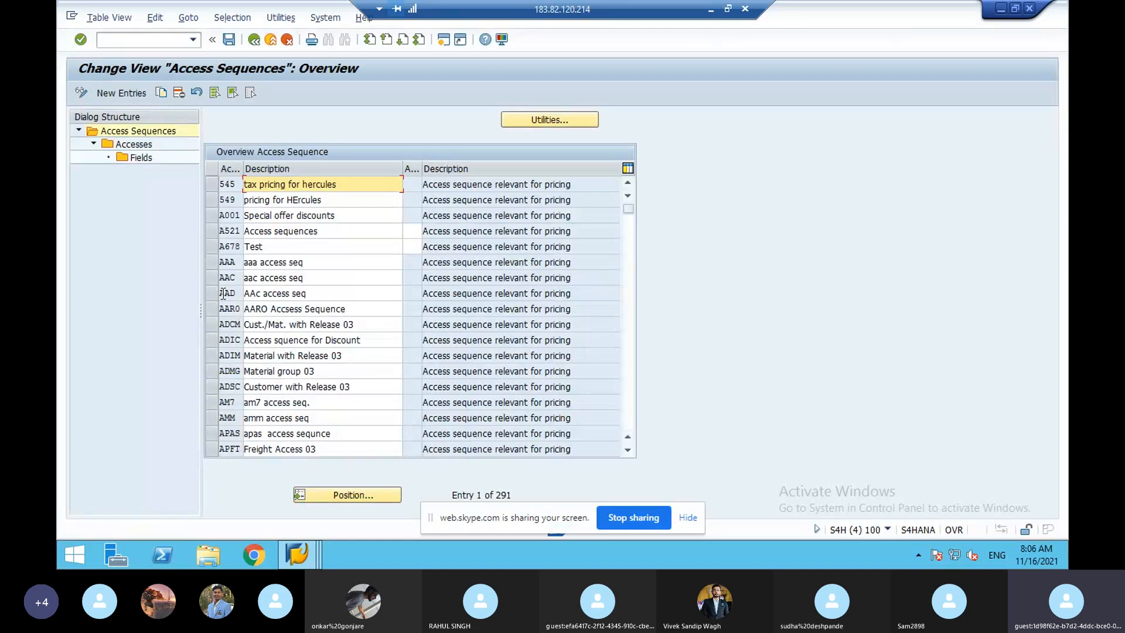
{"action": "left_click", "coordinate": [209, 265]}
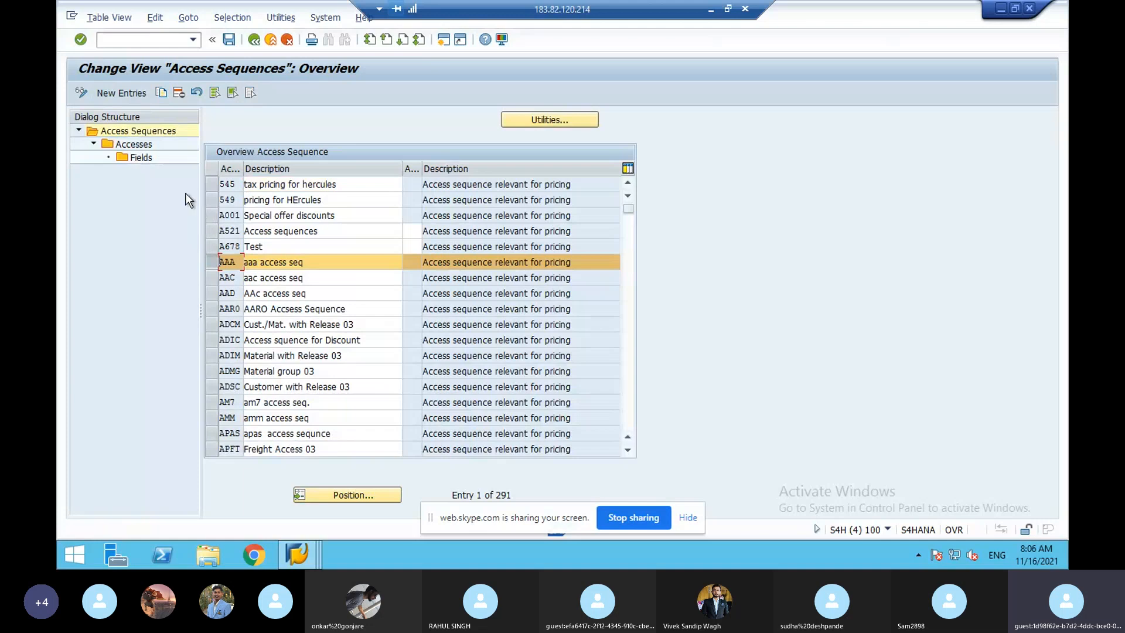
- Display AAA's accesses, step 10 table 856 Customer/Material and step 20 table 857 Material, selecting step 10
{"action": "double_click", "coordinate": [148, 158]}
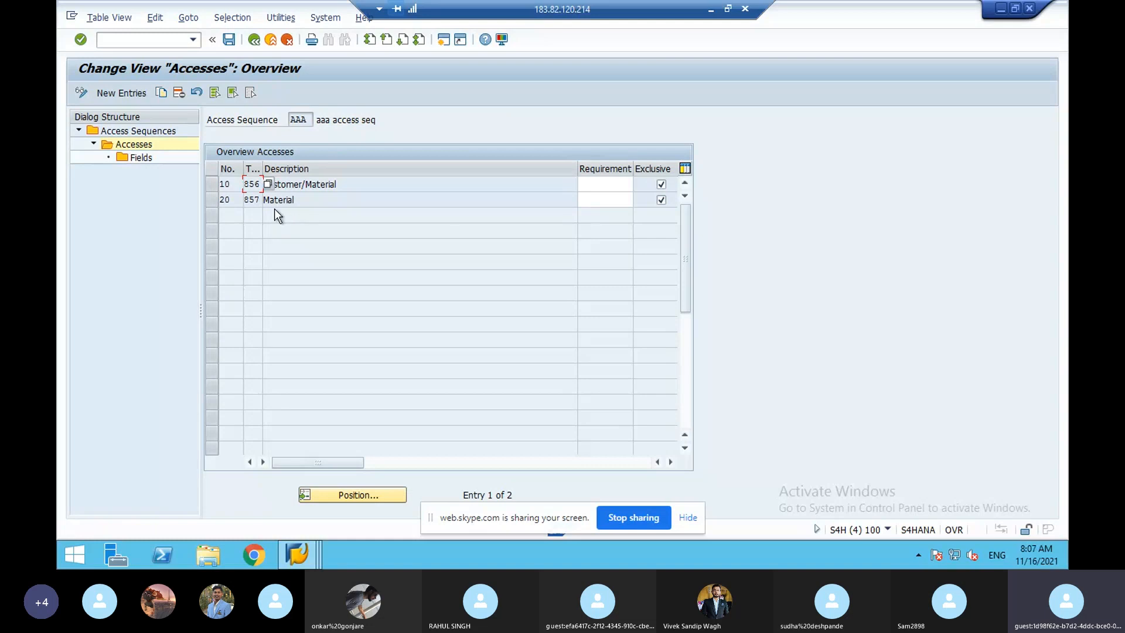
{"action": "left_click", "coordinate": [289, 186]}
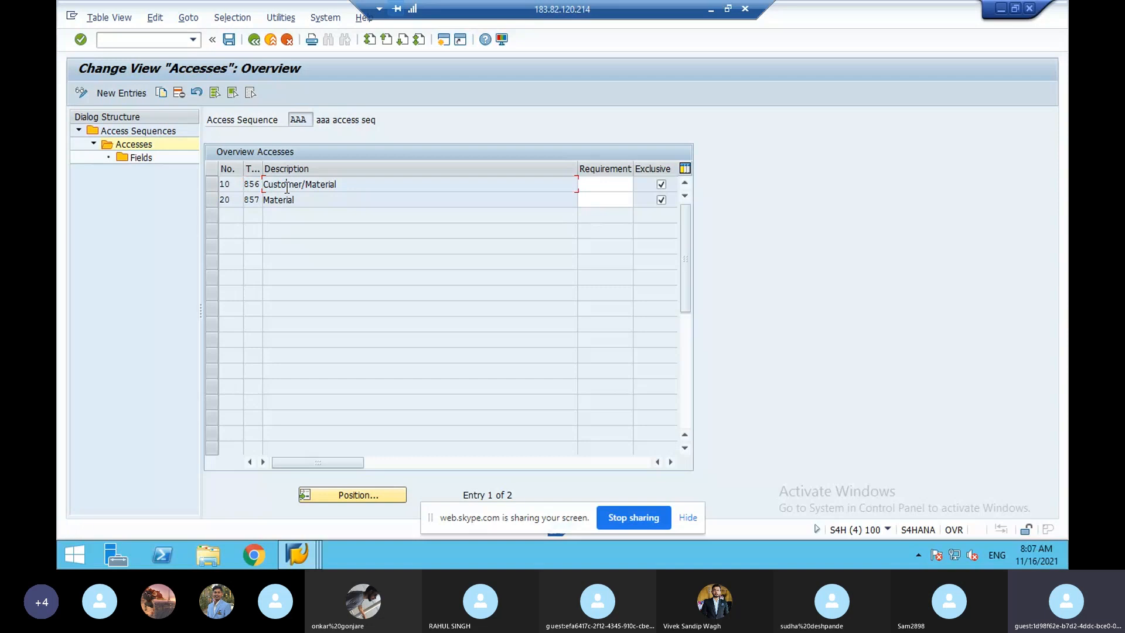
{"action": "left_click", "coordinate": [212, 184]}
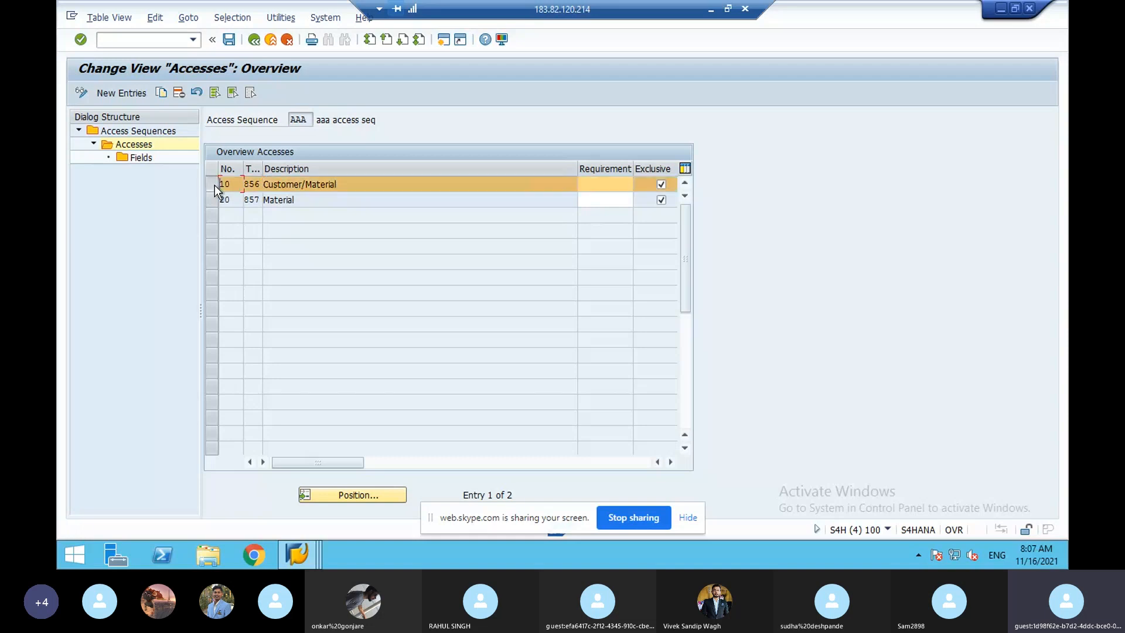
{"action": "double_click", "coordinate": [151, 145]}
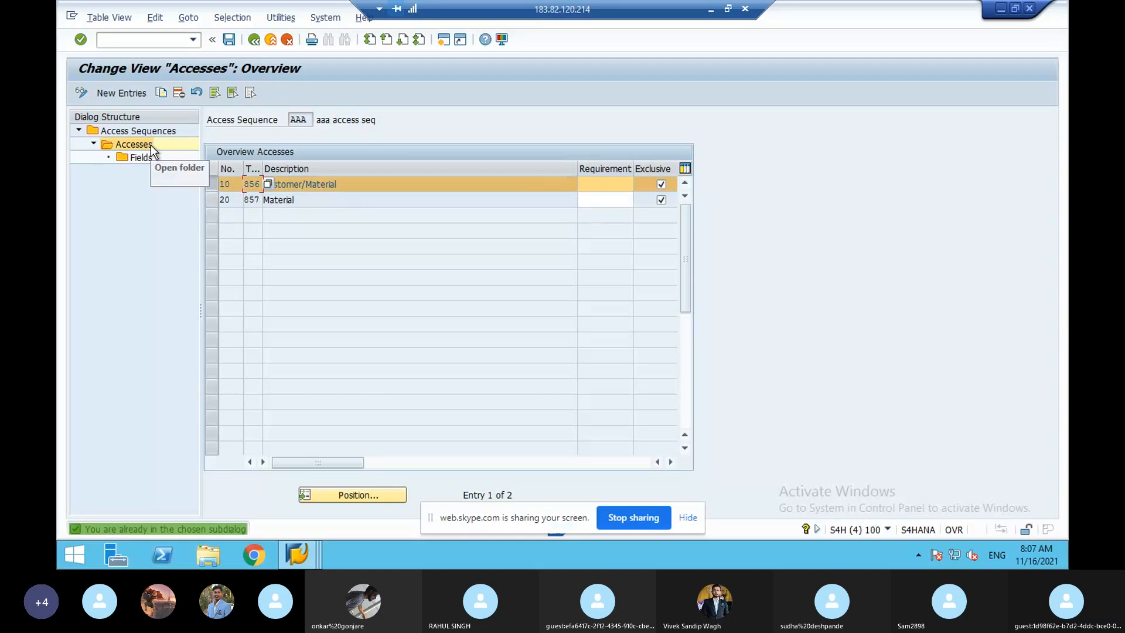
{"action": "double_click", "coordinate": [149, 159]}
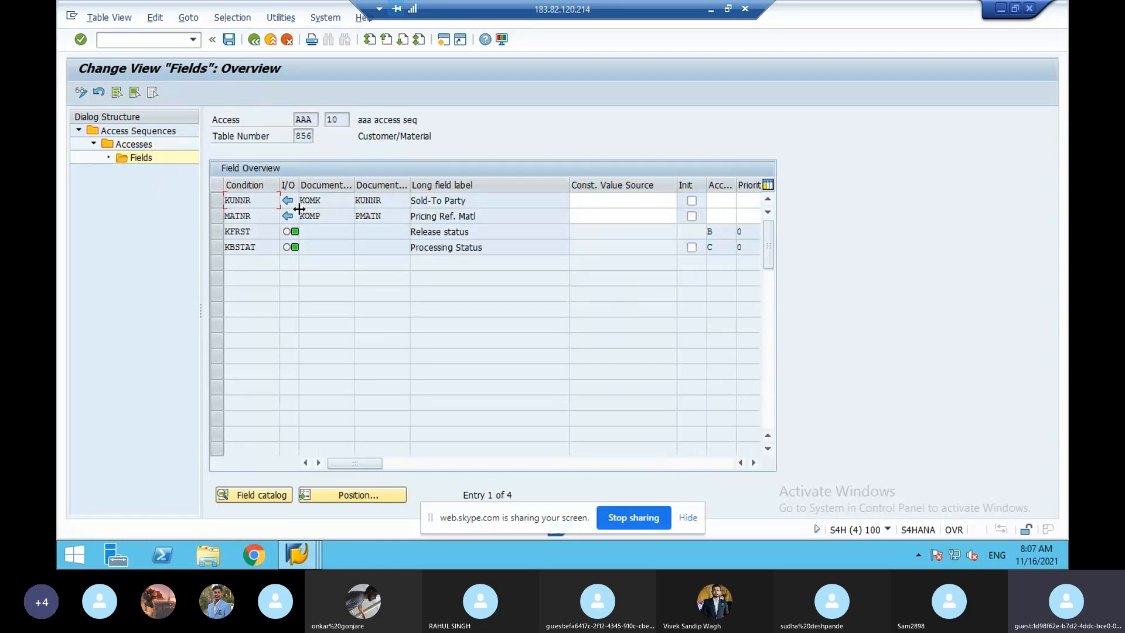
{"action": "left_click", "coordinate": [258, 41]}
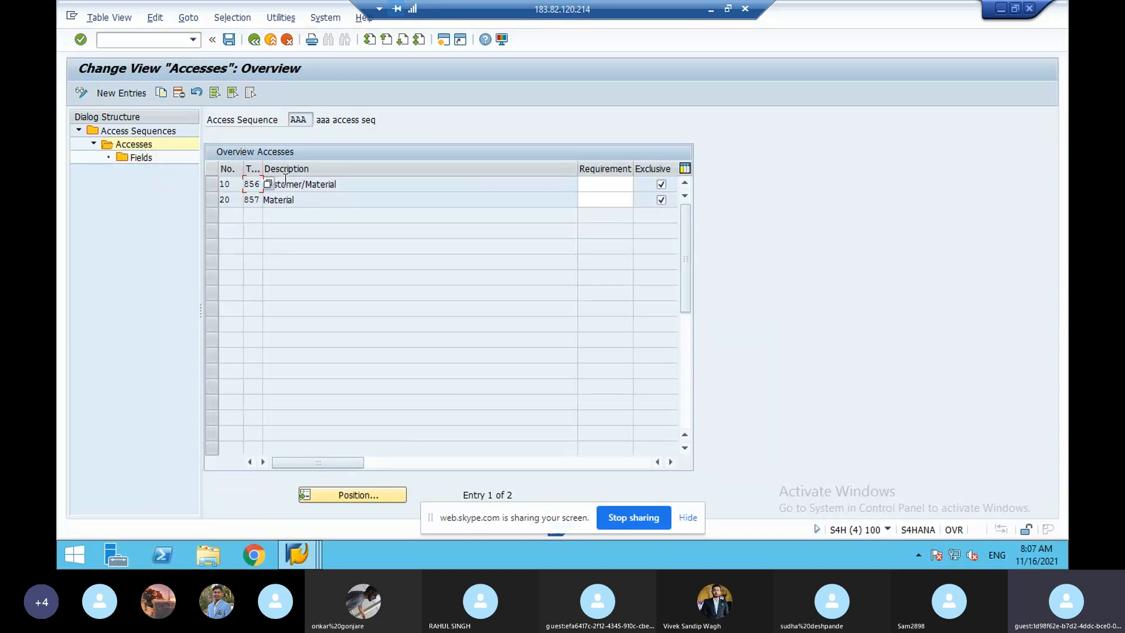
- Toggle the Exclusive flags of accesses 10 and 20, leaving step 20 Material non-exclusive
{"action": "left_click", "coordinate": [295, 183]}
{"action": "left_click", "coordinate": [308, 181]}
{"action": "left_click", "coordinate": [661, 184]}
{"action": "left_click", "coordinate": [661, 184]}
{"action": "left_click", "coordinate": [661, 187]}
{"action": "left_click", "coordinate": [661, 186]}
{"action": "left_click", "coordinate": [660, 201]}
{"action": "left_click", "coordinate": [662, 185]}
- Make access 10 and access 20 (table 857 Material) of sequence AAA exclusive again
{"action": "left_click", "coordinate": [661, 185]}
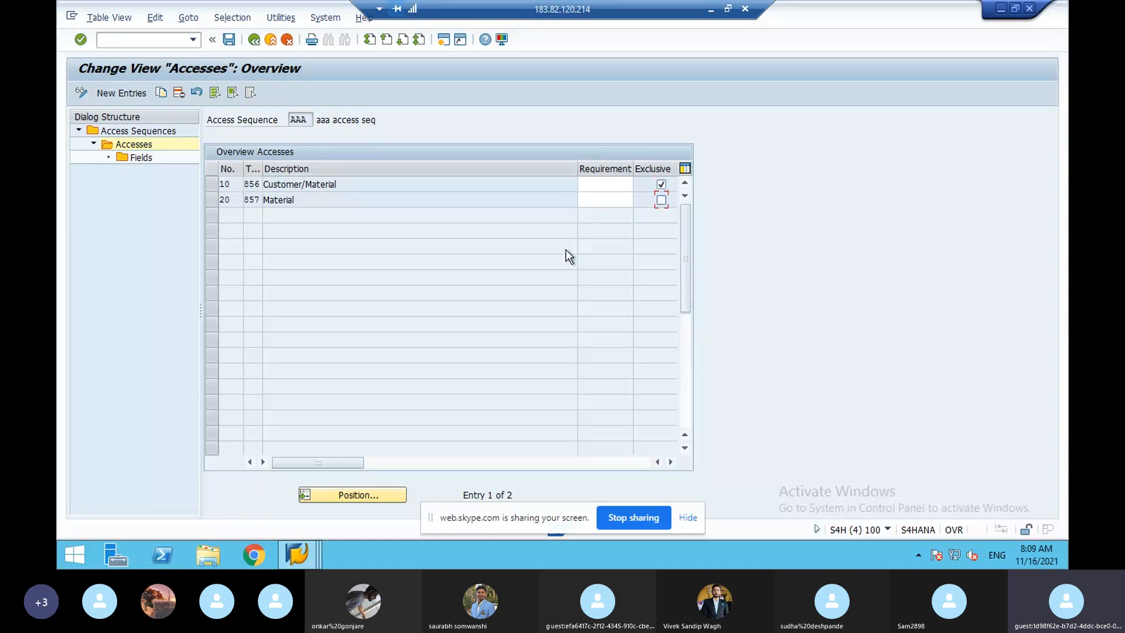
{"action": "left_click", "coordinate": [662, 200]}
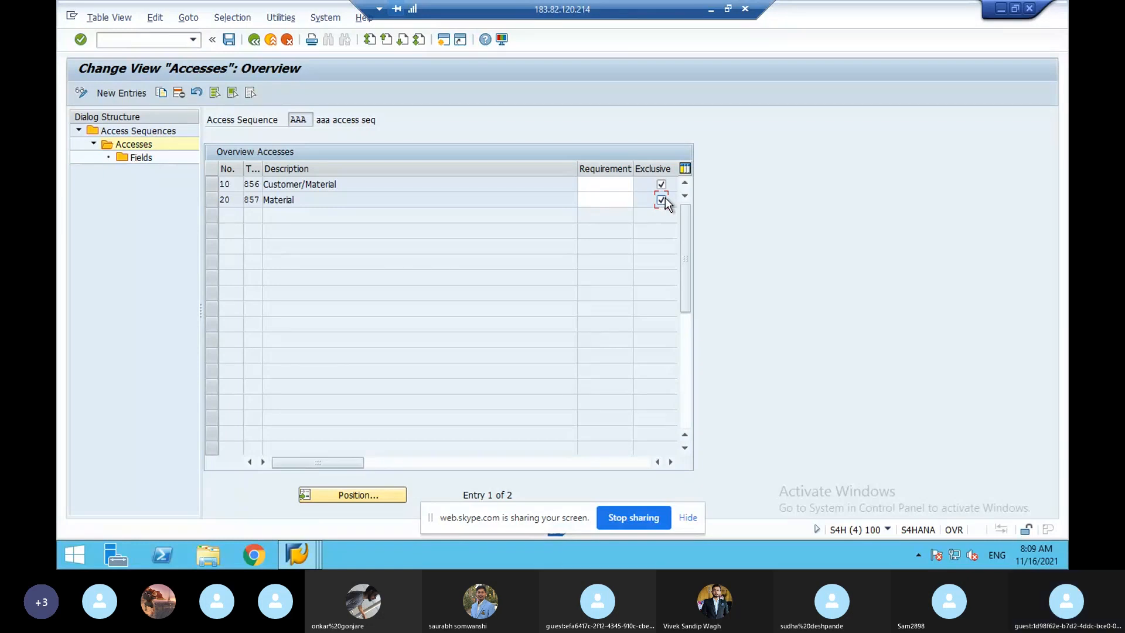
- Open condition type PR00 Price from the /nv/06 condition types list by positioning on pr00
{"action": "left_click", "coordinate": [130, 39]}
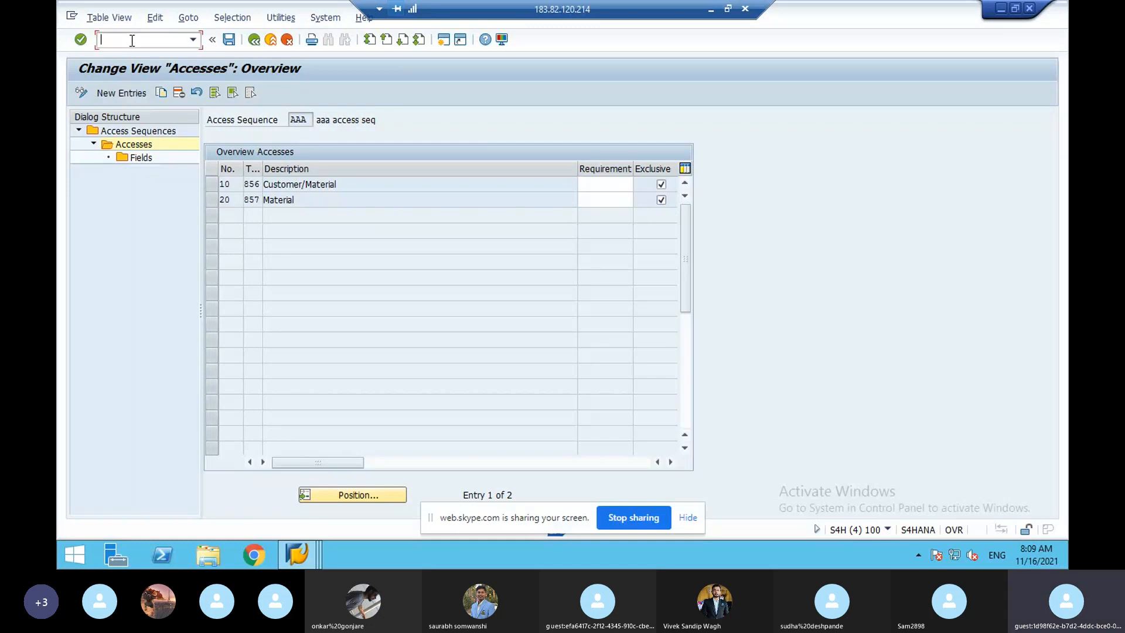
{"action": "type", "text": "/nv/0"}
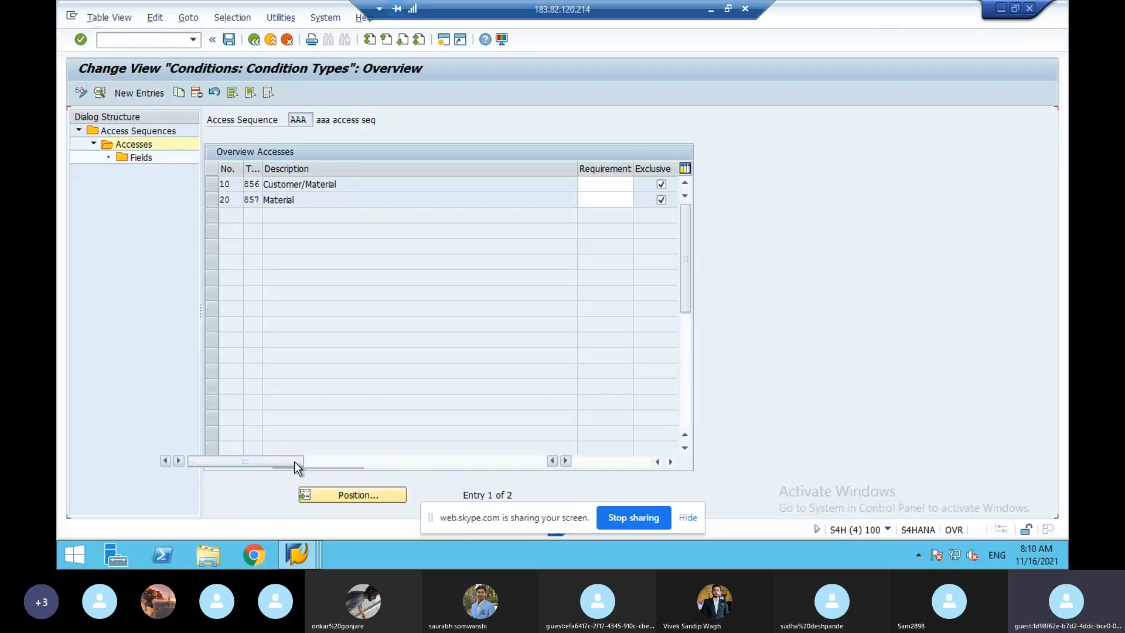
{"action": "left_click", "coordinate": [255, 494]}
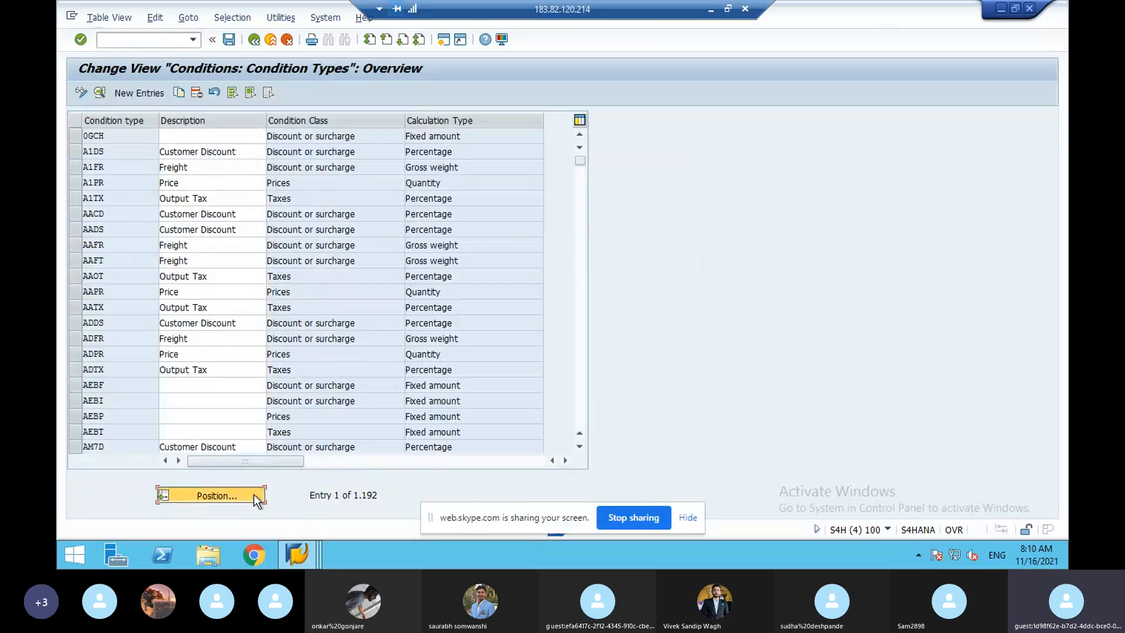
{"action": "type", "text": "pr00"}
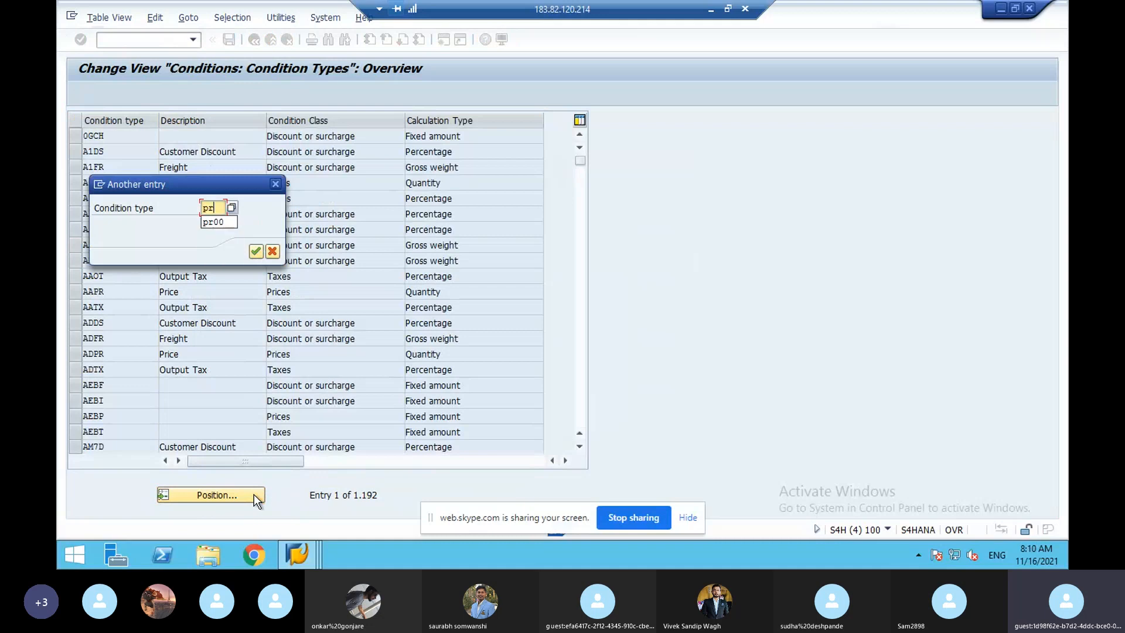
{"action": "key", "text": "Return"}
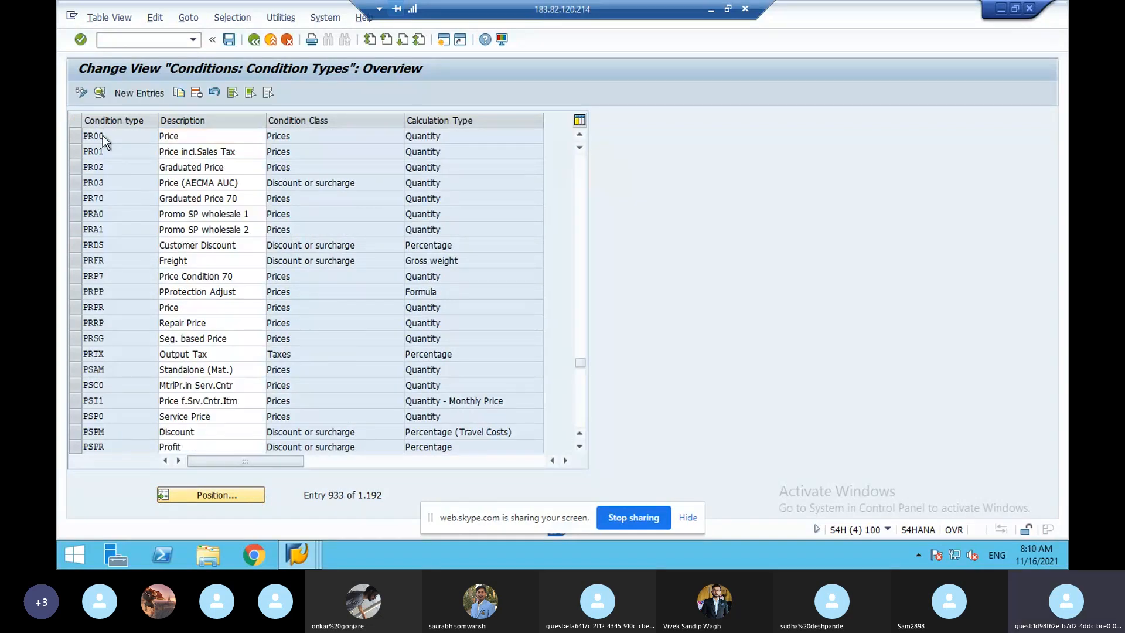
{"action": "double_click", "coordinate": [103, 136]}
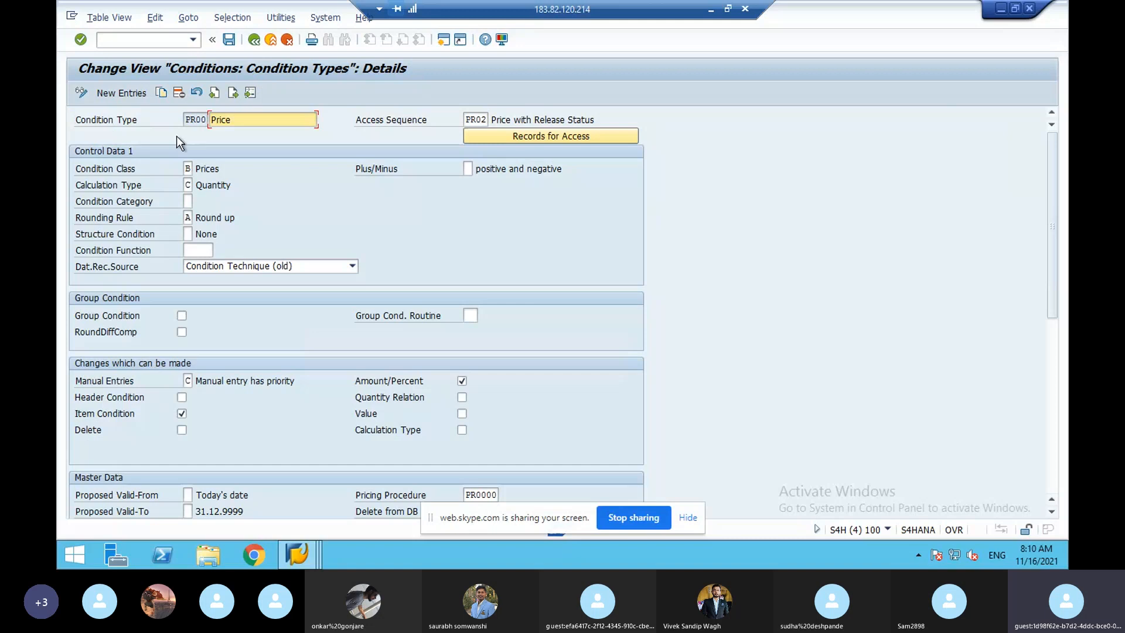
- Review PR00's access sequence PR02 and rounding rule, then list the possible condition classes
{"action": "left_click", "coordinate": [480, 122]}
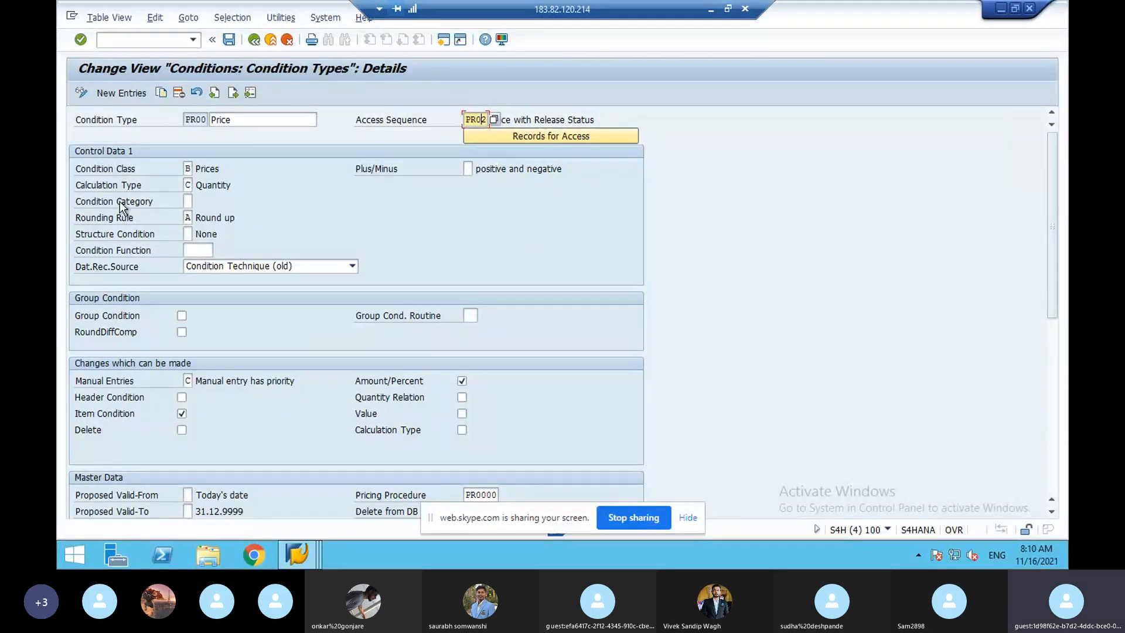
{"action": "left_click", "coordinate": [122, 220]}
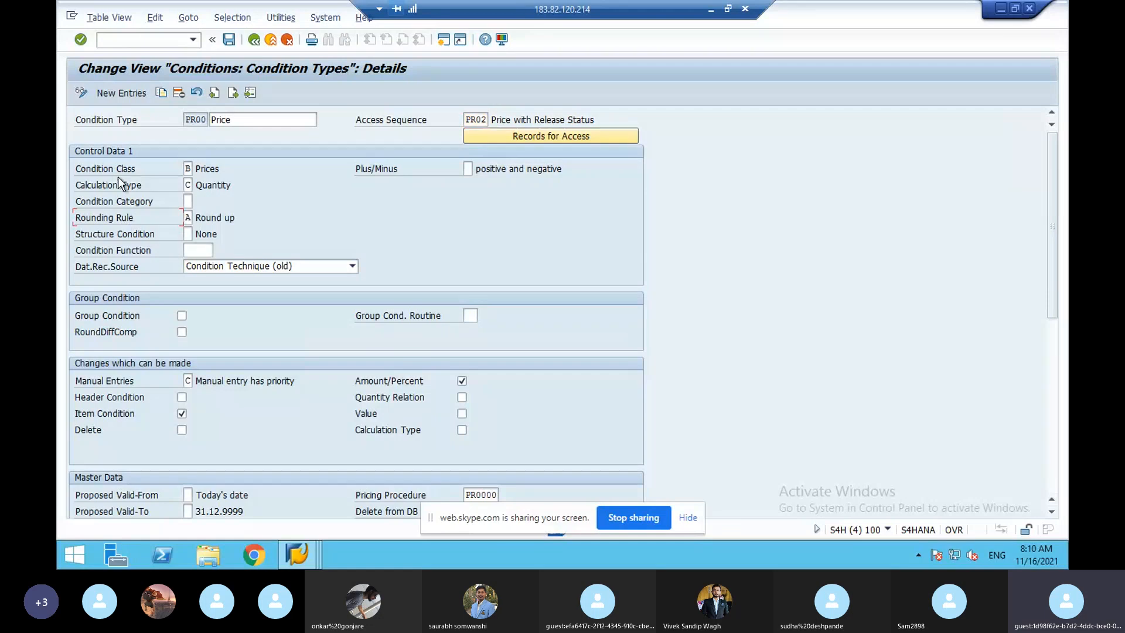
{"action": "left_click", "coordinate": [201, 169]}
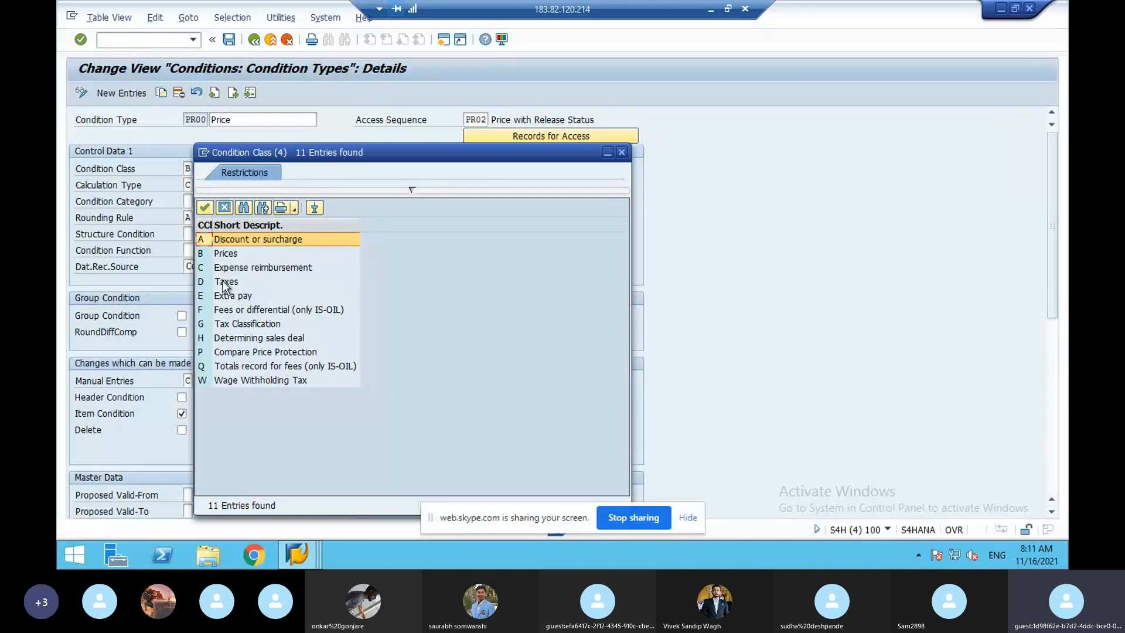
- Leave condition class B unchanged and pick calculation type C Quantity for PR00
{"action": "left_click", "coordinate": [224, 208]}
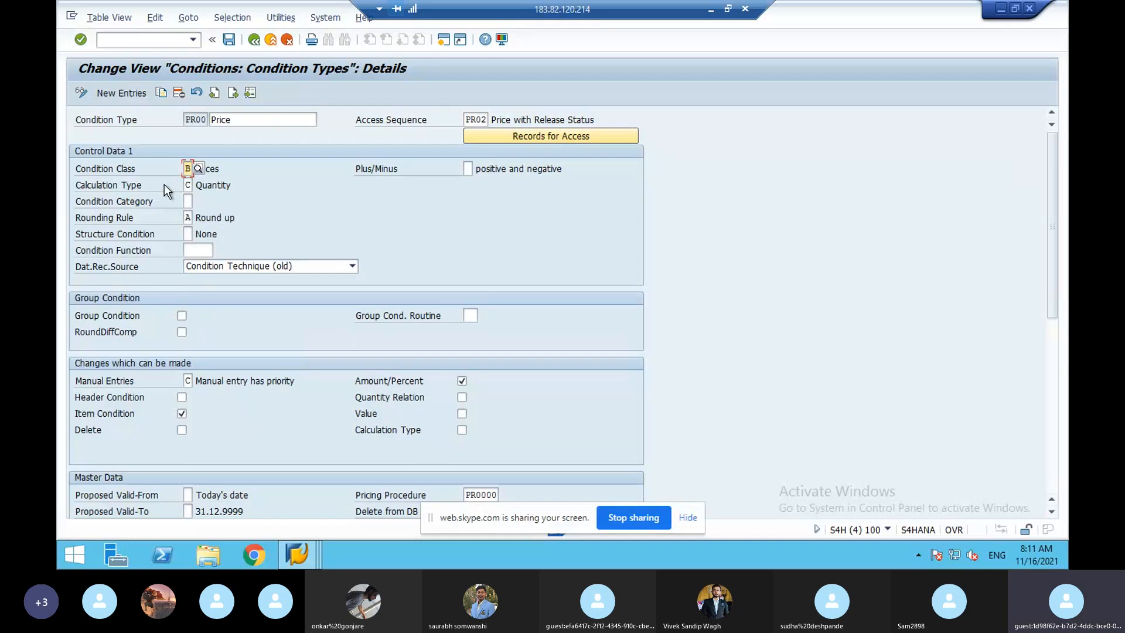
{"action": "left_click", "coordinate": [191, 186]}
{"action": "left_click", "coordinate": [200, 186]}
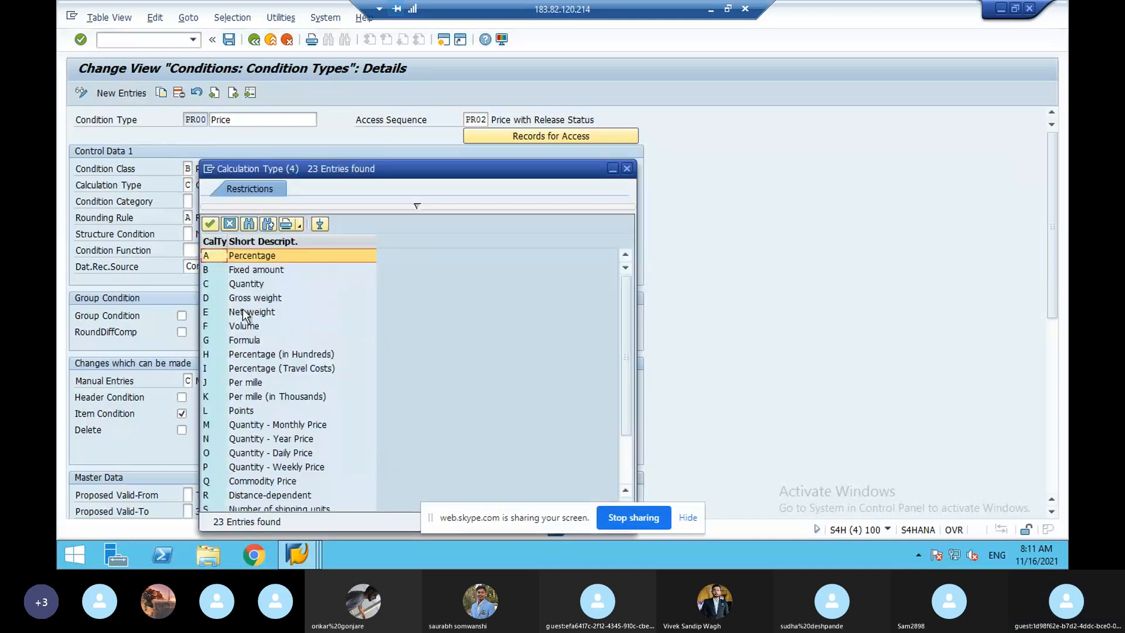
{"action": "double_click", "coordinate": [247, 285]}
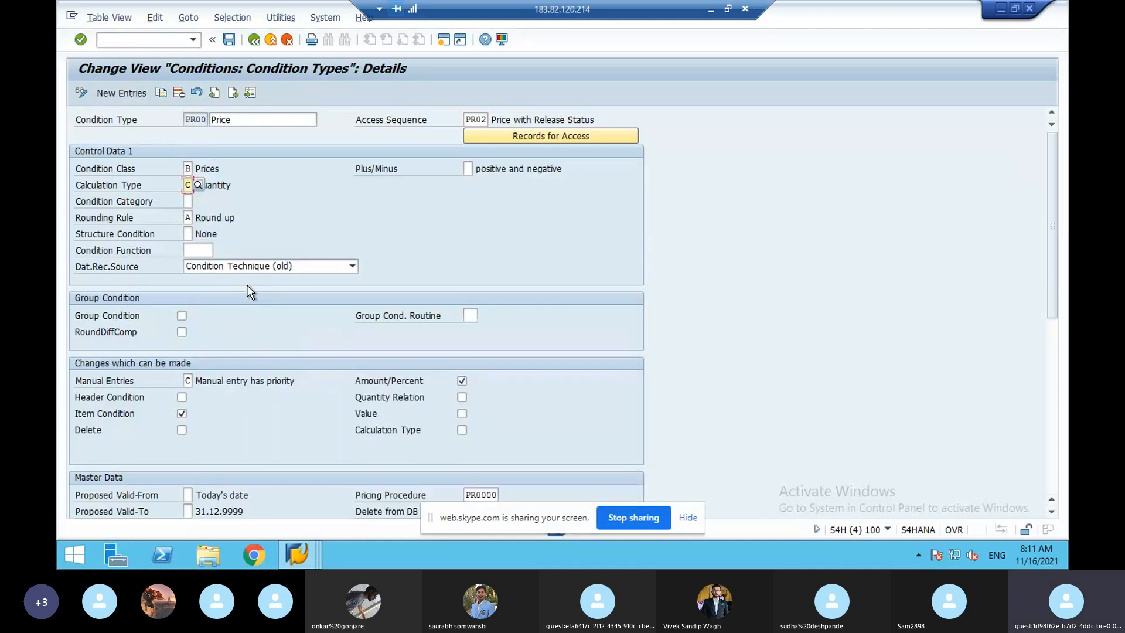
{"action": "left_click", "coordinate": [225, 188]}
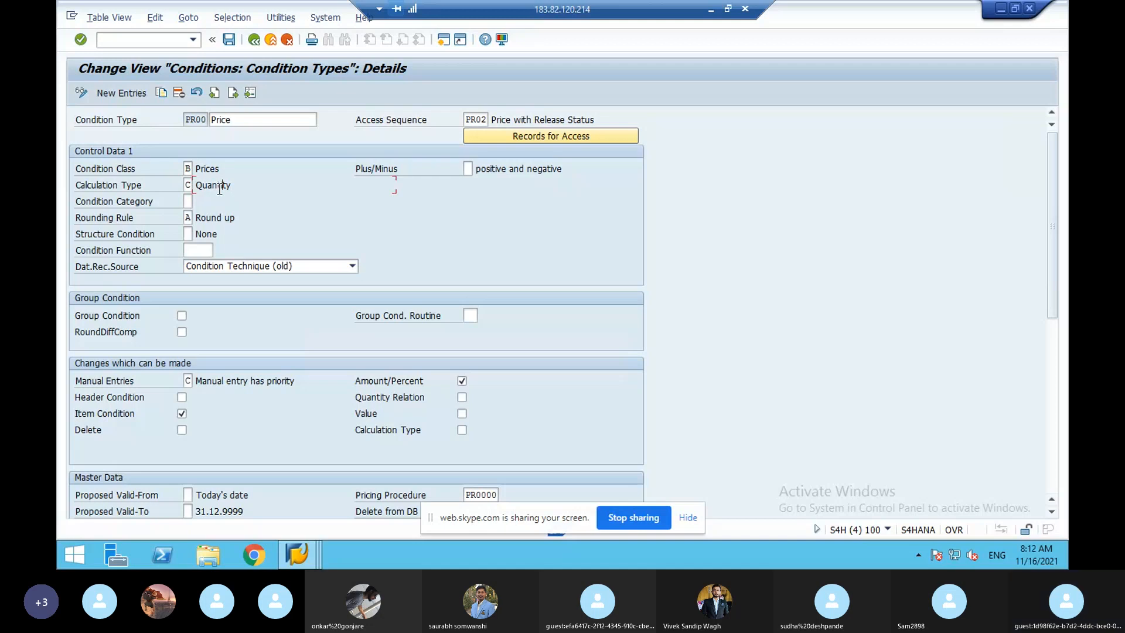
{"action": "left_click", "coordinate": [295, 553]}
- From SAP Easy Access, run /nva01 with order type OR for PVD/PD/PD to reach the overview
{"action": "mouse_move", "coordinate": [297, 551]}
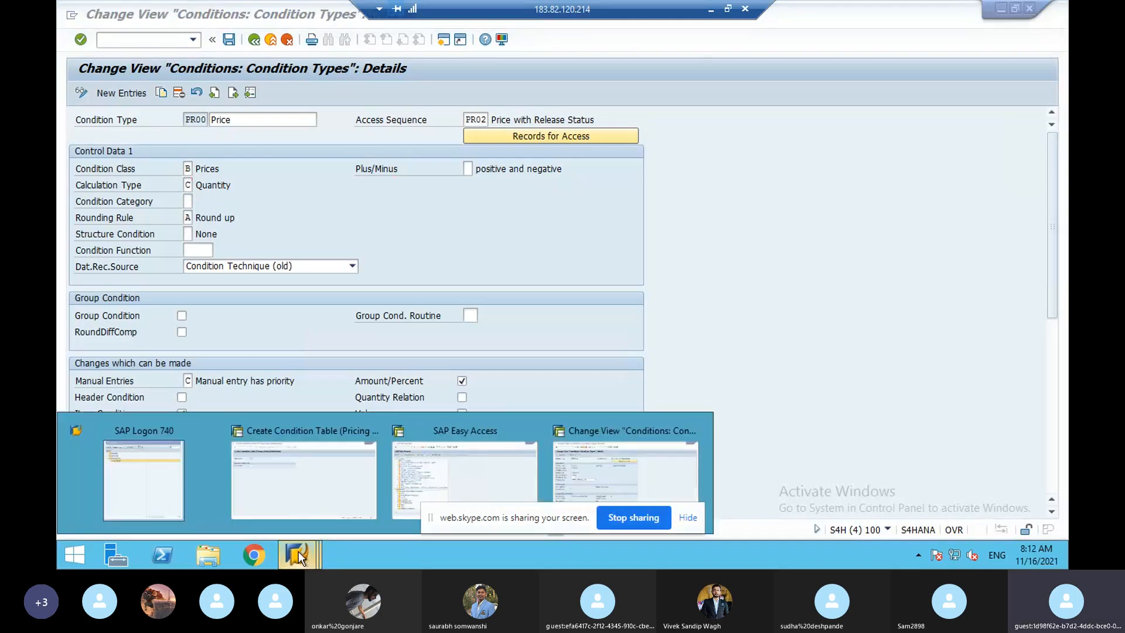
{"action": "left_click", "coordinate": [421, 491]}
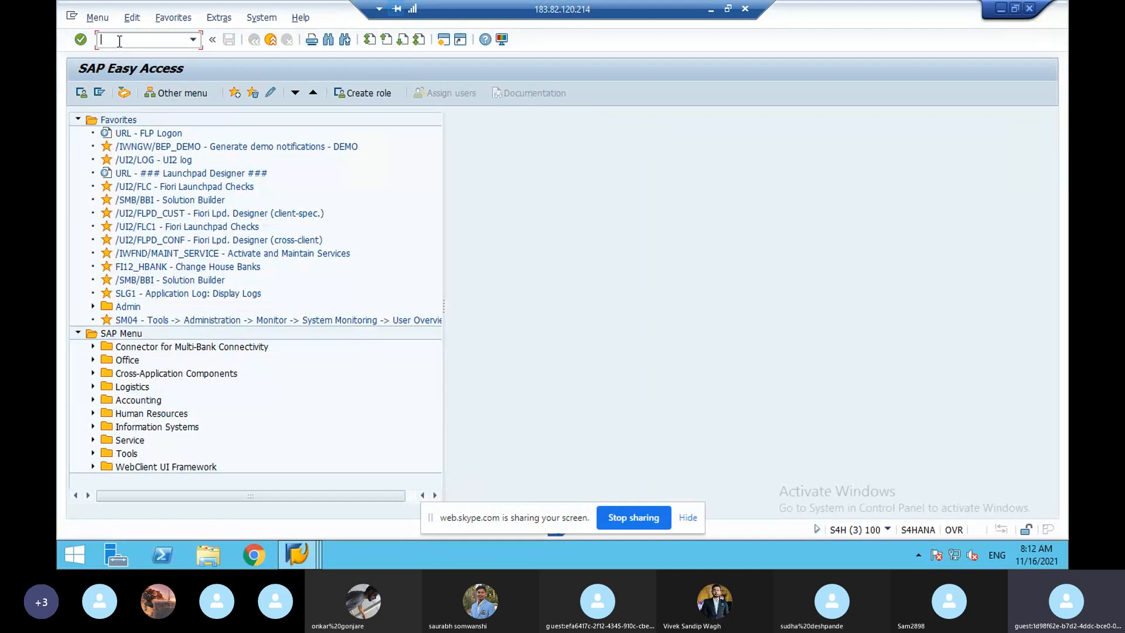
{"action": "type", "text": "/nva01"}
{"action": "key", "text": "Return"}
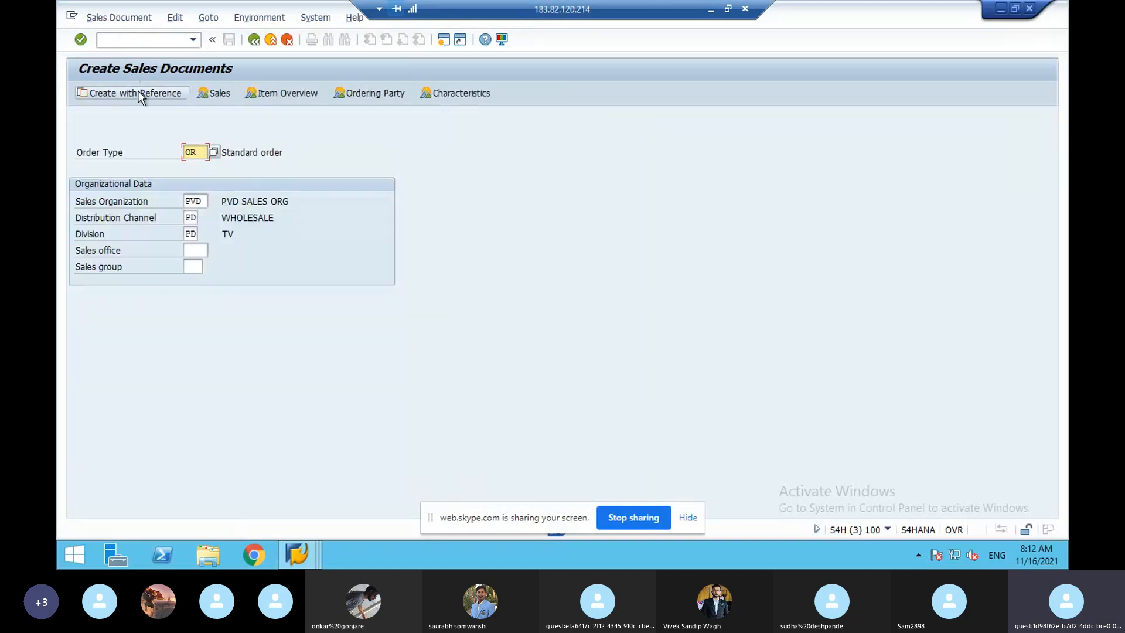
{"action": "key", "text": "Return"}
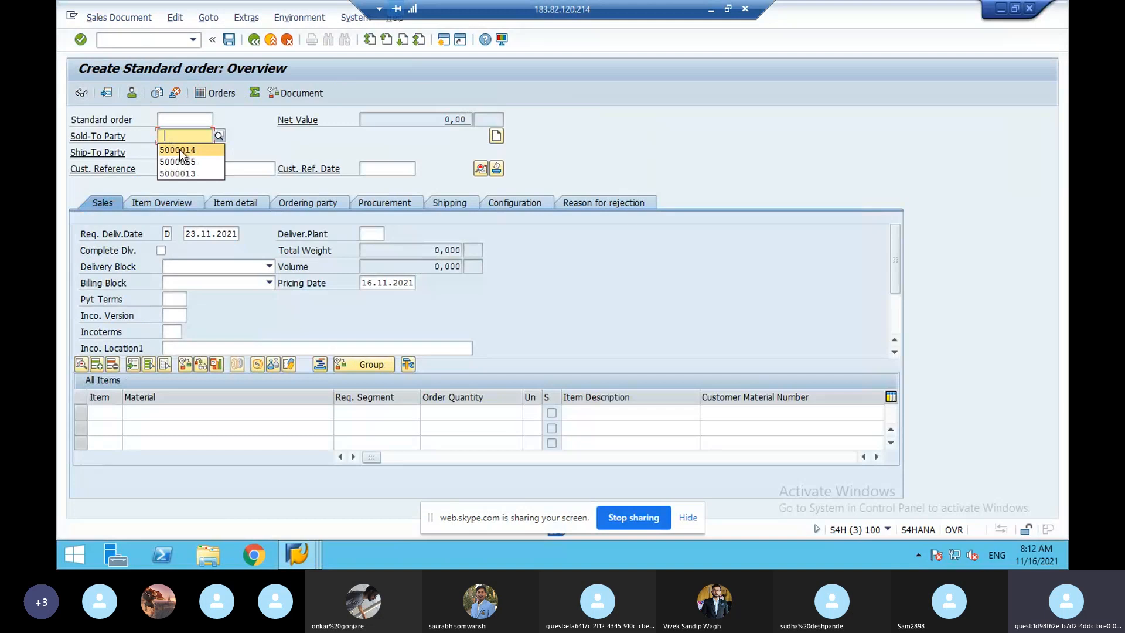
- Fill sold-to party and customer reference from history, and add material 10283 with quantity 1
{"action": "left_click", "coordinate": [180, 150]}
{"action": "left_click", "coordinate": [177, 170]}
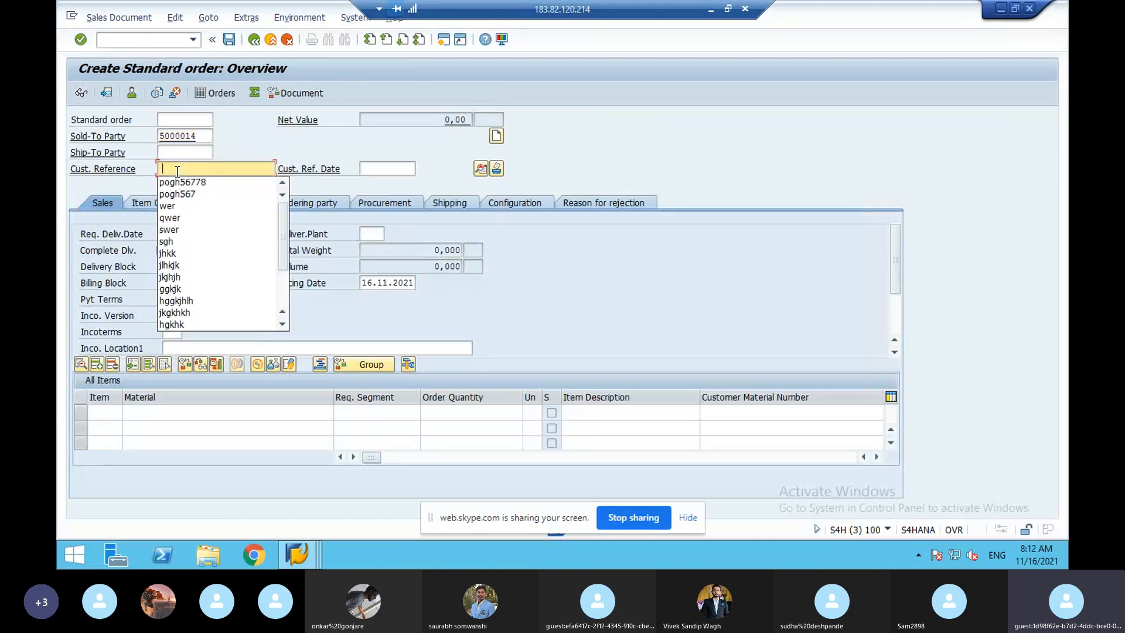
{"action": "left_click", "coordinate": [178, 186]}
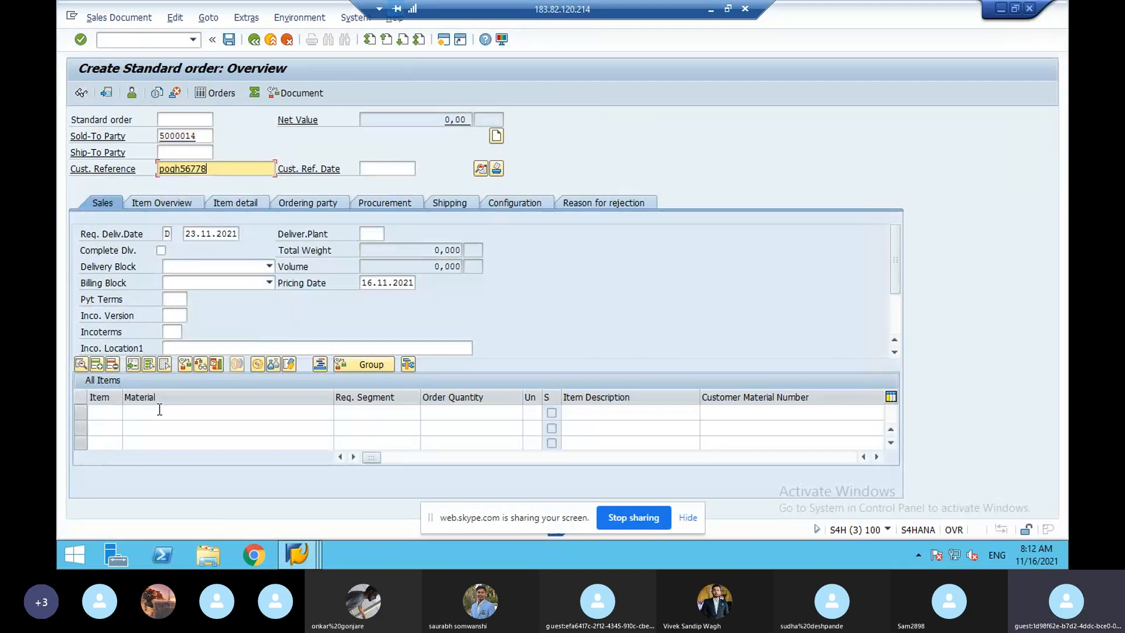
{"action": "left_click", "coordinate": [160, 412]}
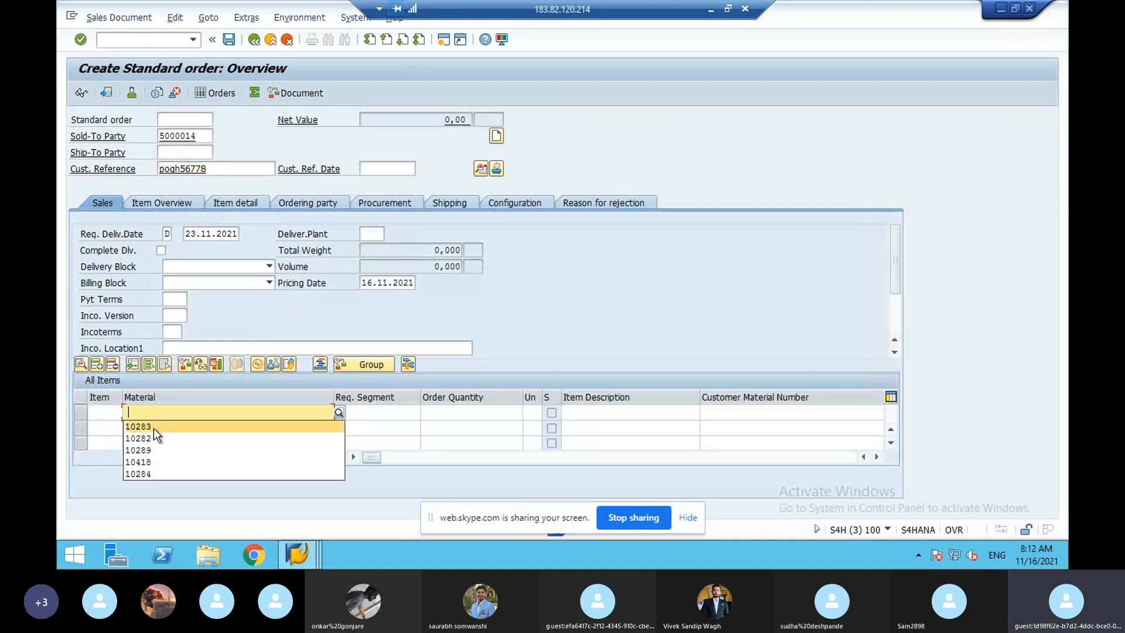
{"action": "left_click", "coordinate": [154, 426]}
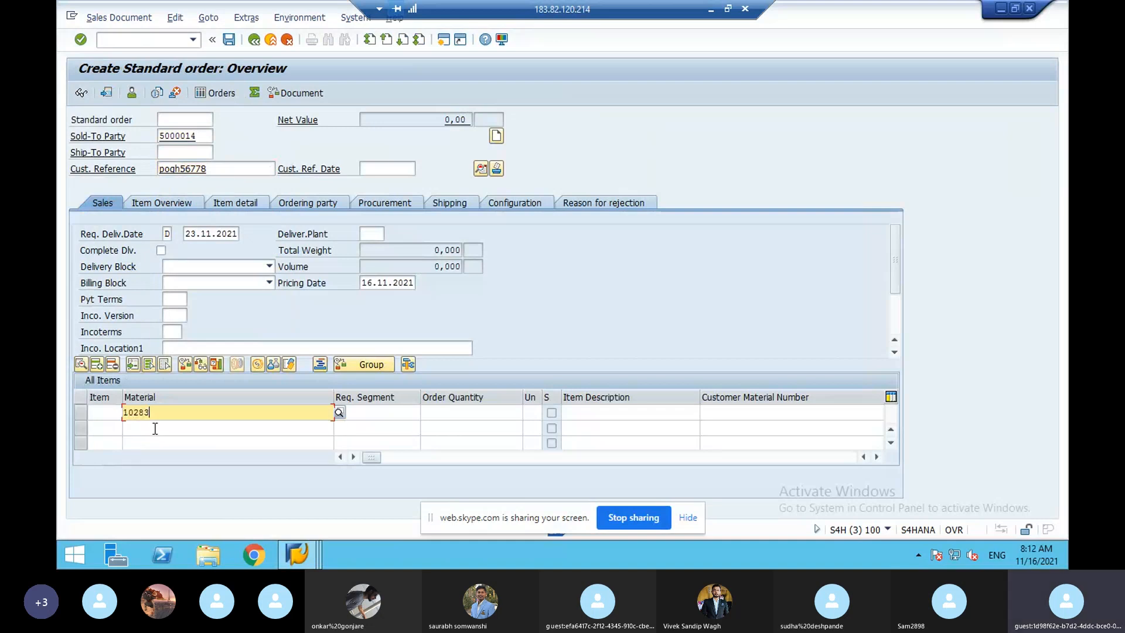
{"action": "left_click", "coordinate": [470, 410]}
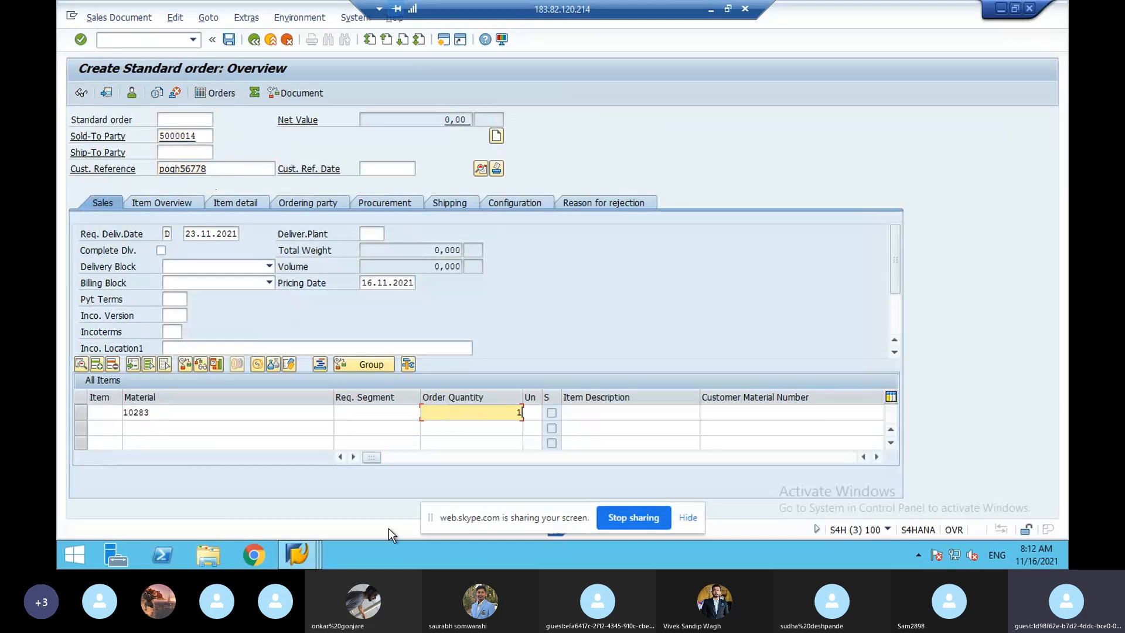
- Go back to the PR00 Change View window
{"action": "left_click", "coordinate": [309, 547]}
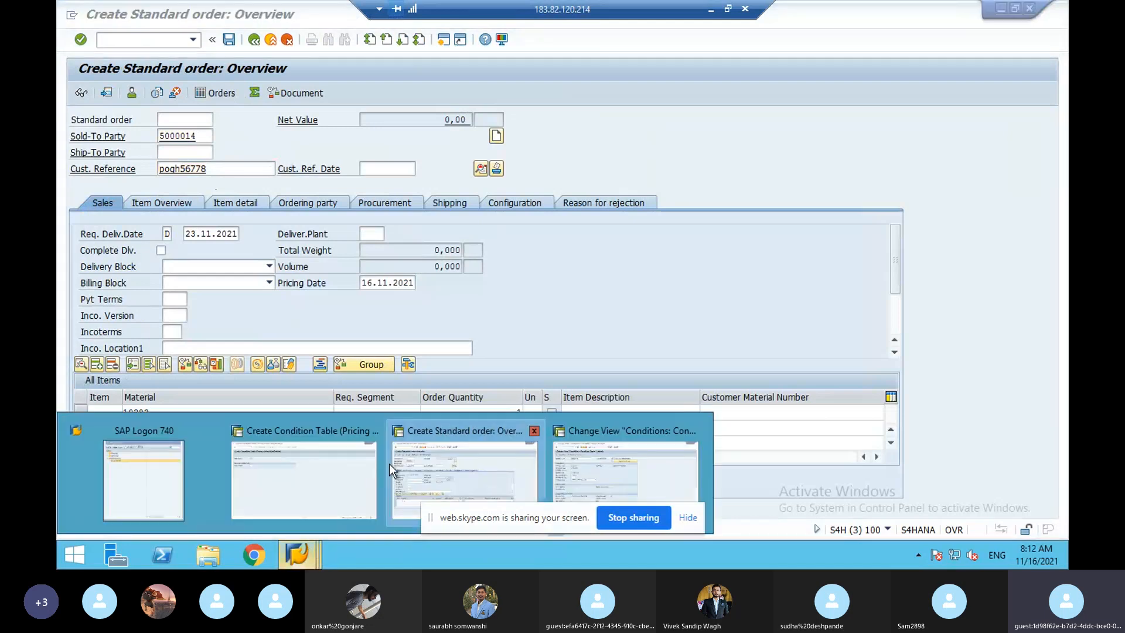
{"action": "left_click", "coordinate": [435, 469]}
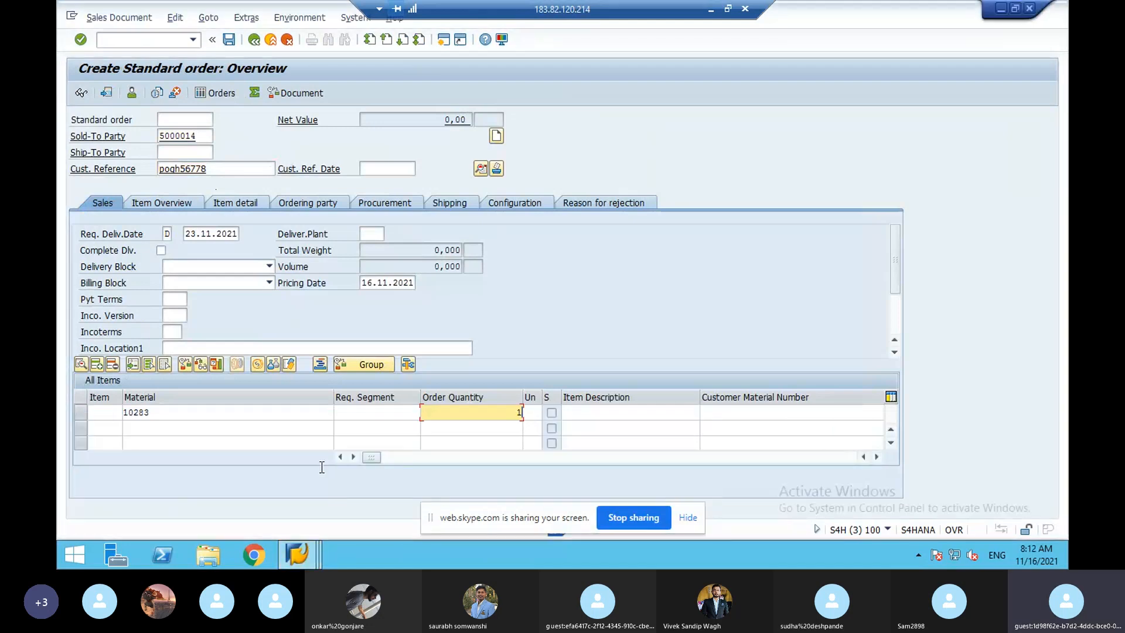
{"action": "left_click", "coordinate": [311, 547]}
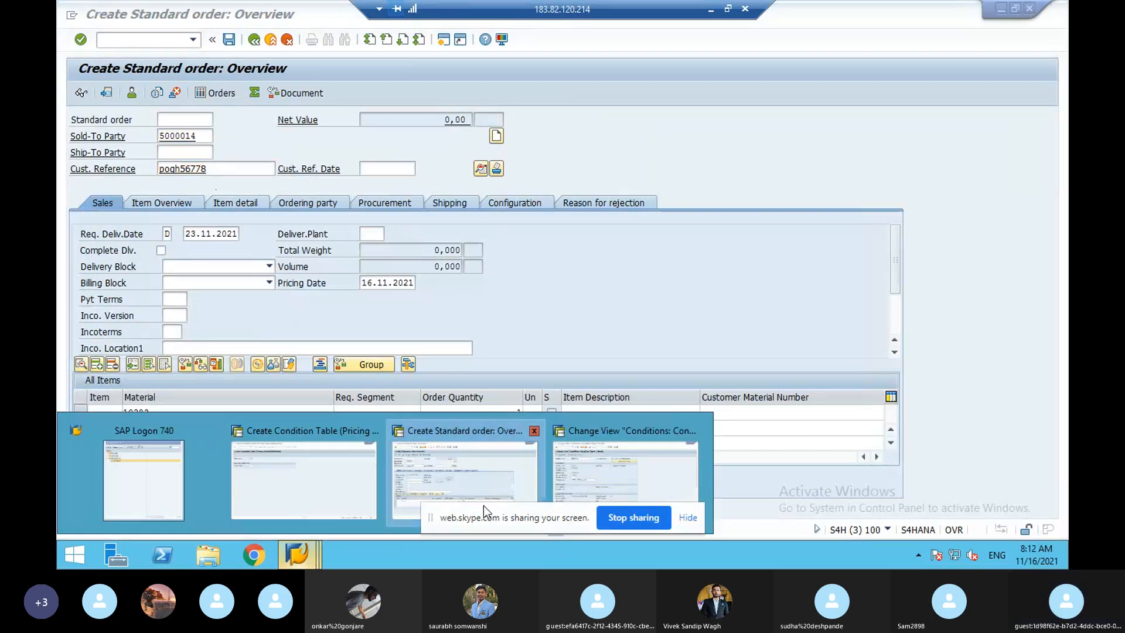
{"action": "left_click", "coordinate": [571, 463]}
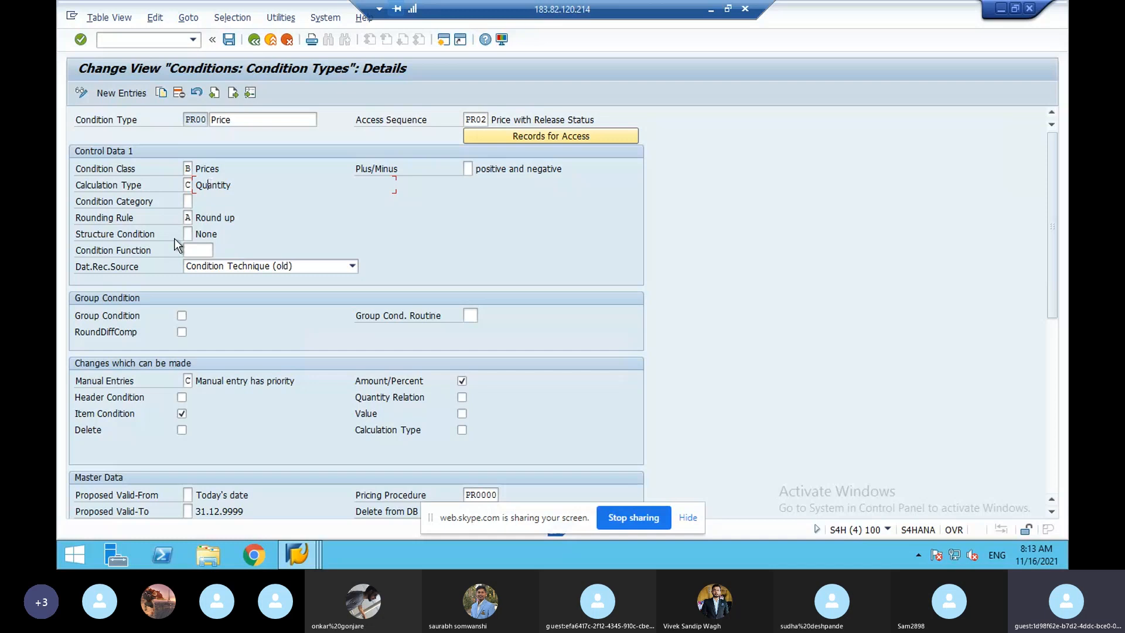
{"action": "left_click", "coordinate": [188, 217]}
{"action": "left_click", "coordinate": [199, 217]}
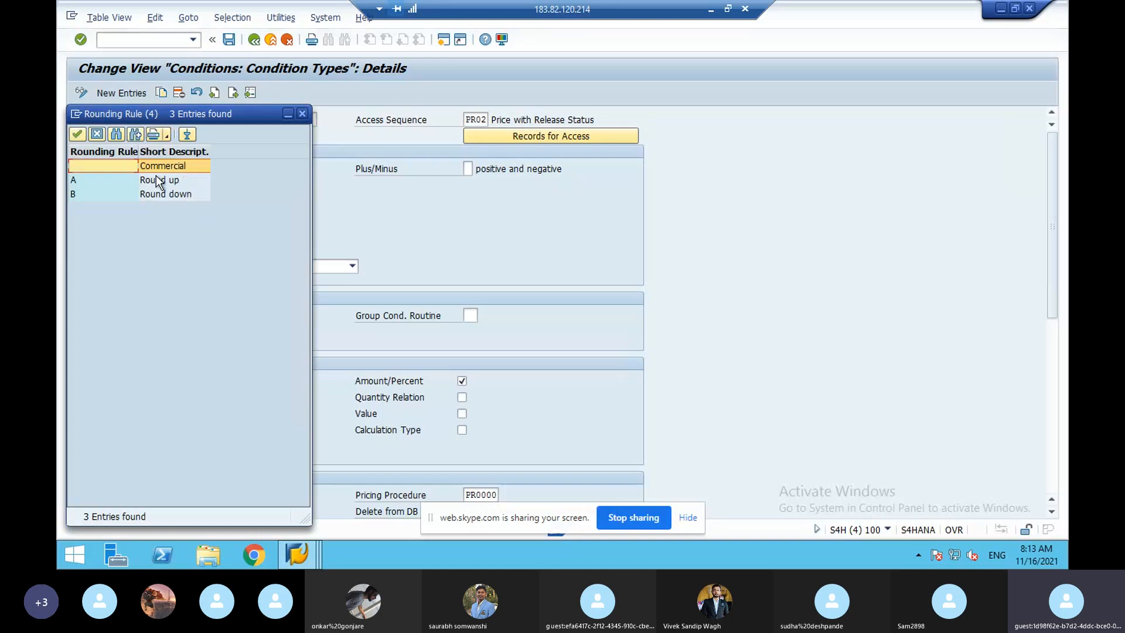
{"action": "left_click", "coordinate": [159, 183]}
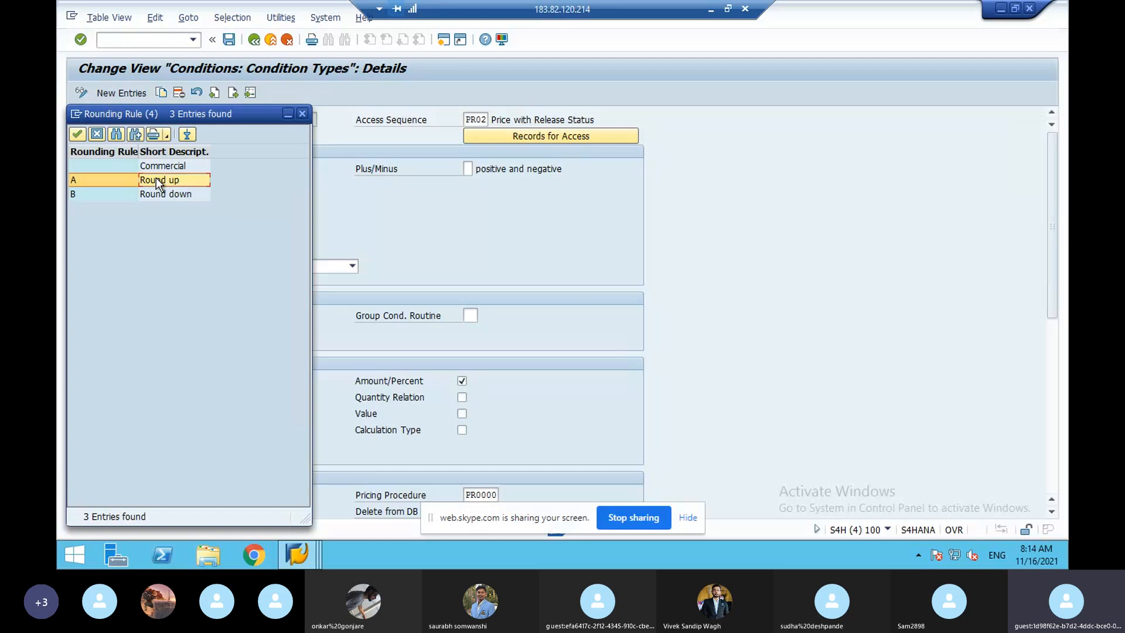
{"action": "left_click", "coordinate": [306, 114]}
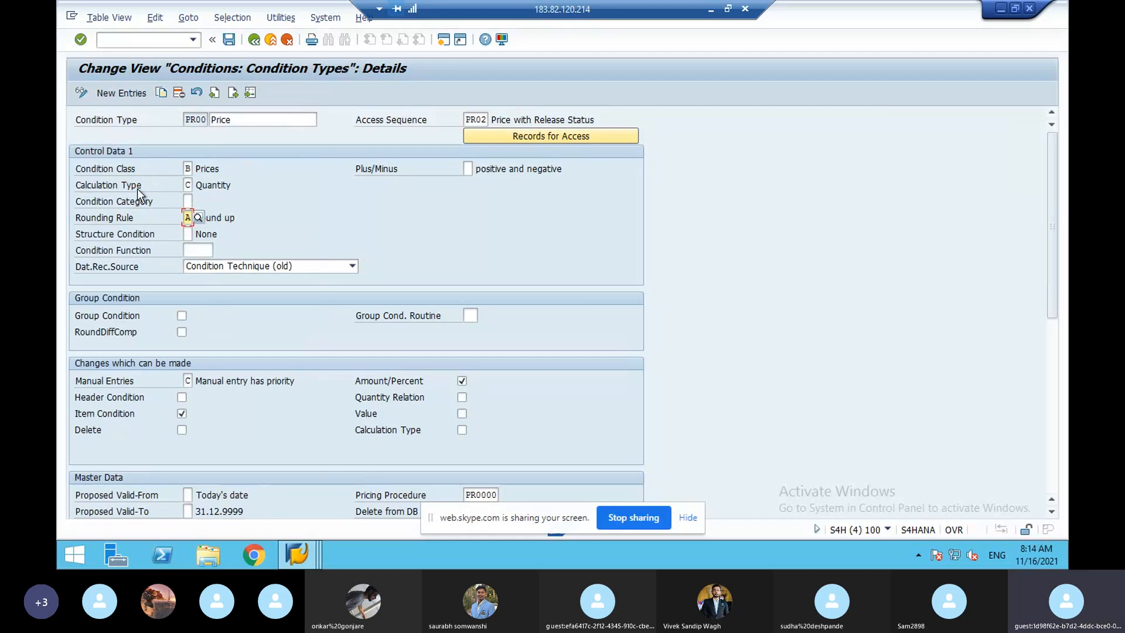
- Review PR00's manual entries, proposed valid-from, and scale basis C Quantity scale
{"action": "left_click", "coordinate": [188, 380]}
{"action": "left_click", "coordinate": [189, 494]}
{"action": "scroll", "coordinate": [190, 494], "scroll_direction": "down", "scroll_amount": 1}
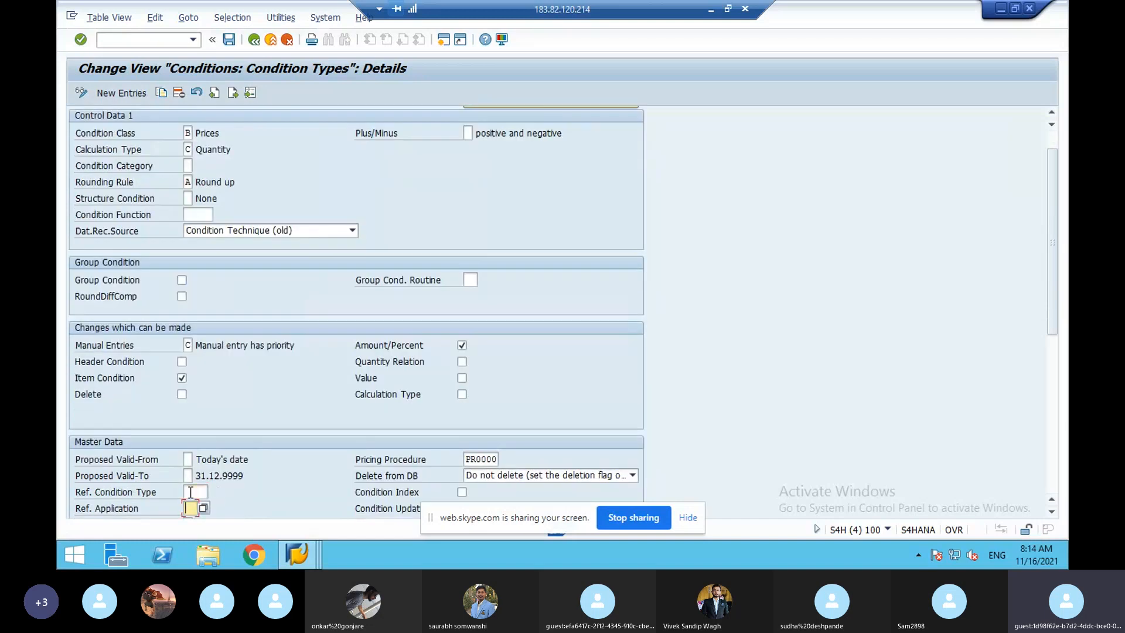
{"action": "scroll", "coordinate": [190, 493], "scroll_direction": "down", "scroll_amount": 1}
{"action": "scroll", "coordinate": [191, 494], "scroll_direction": "down", "scroll_amount": 1}
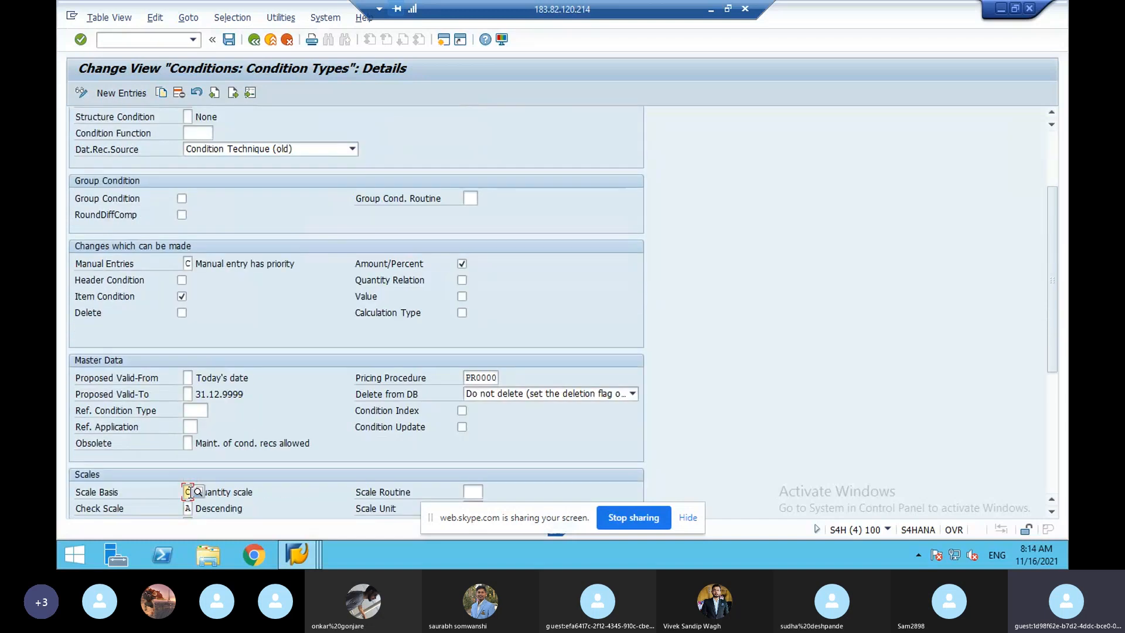
{"action": "scroll", "coordinate": [190, 493], "scroll_direction": "down", "scroll_amount": 1}
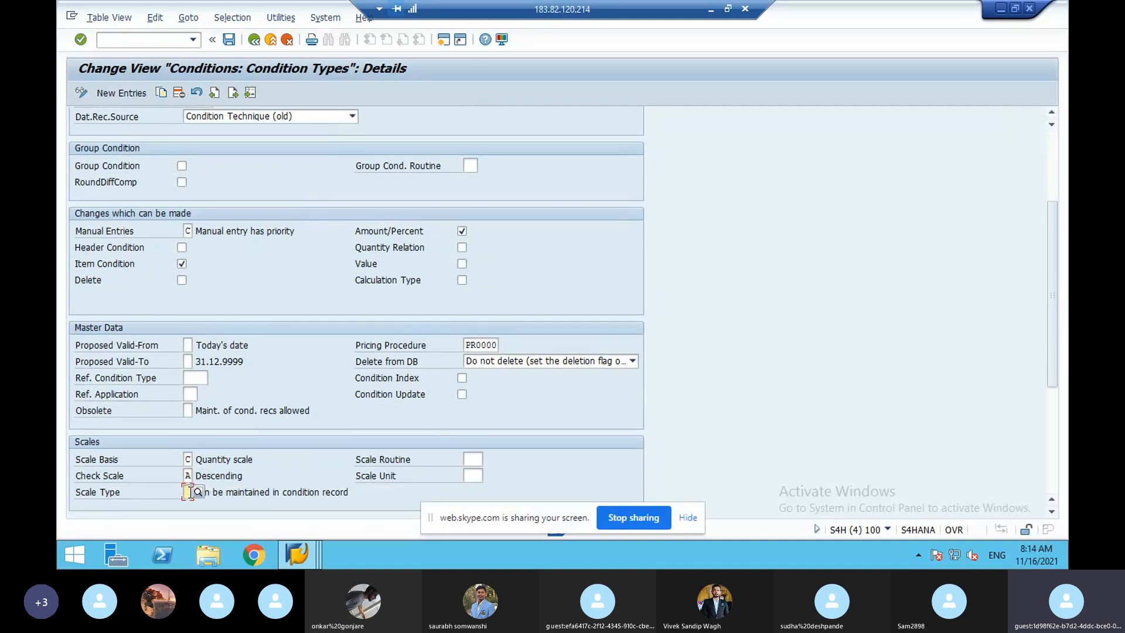
{"action": "left_click", "coordinate": [190, 460]}
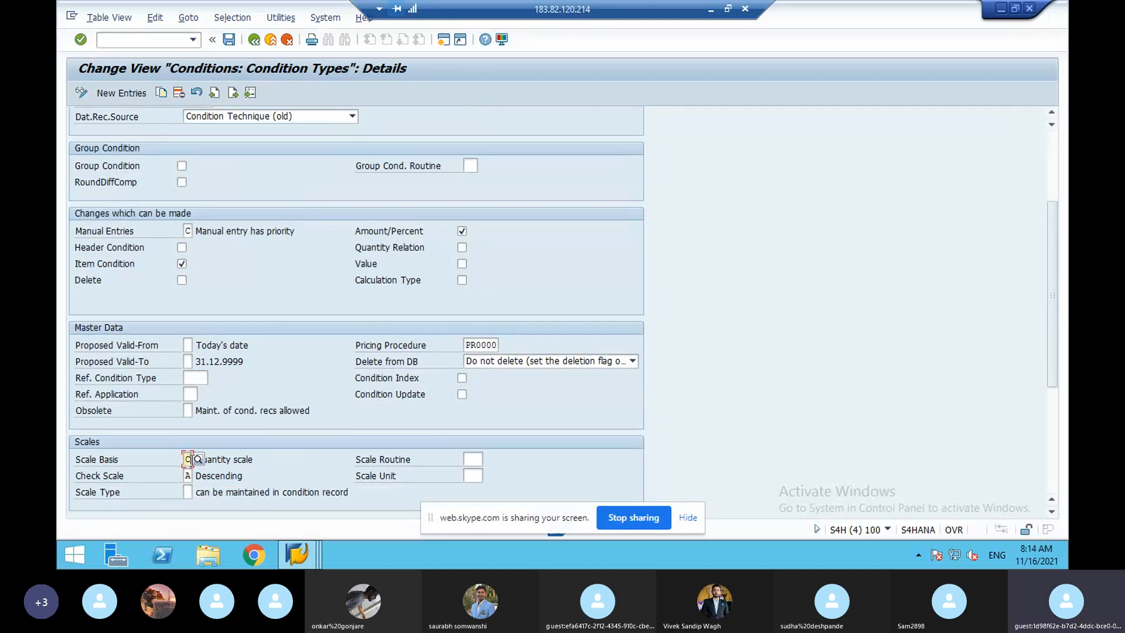
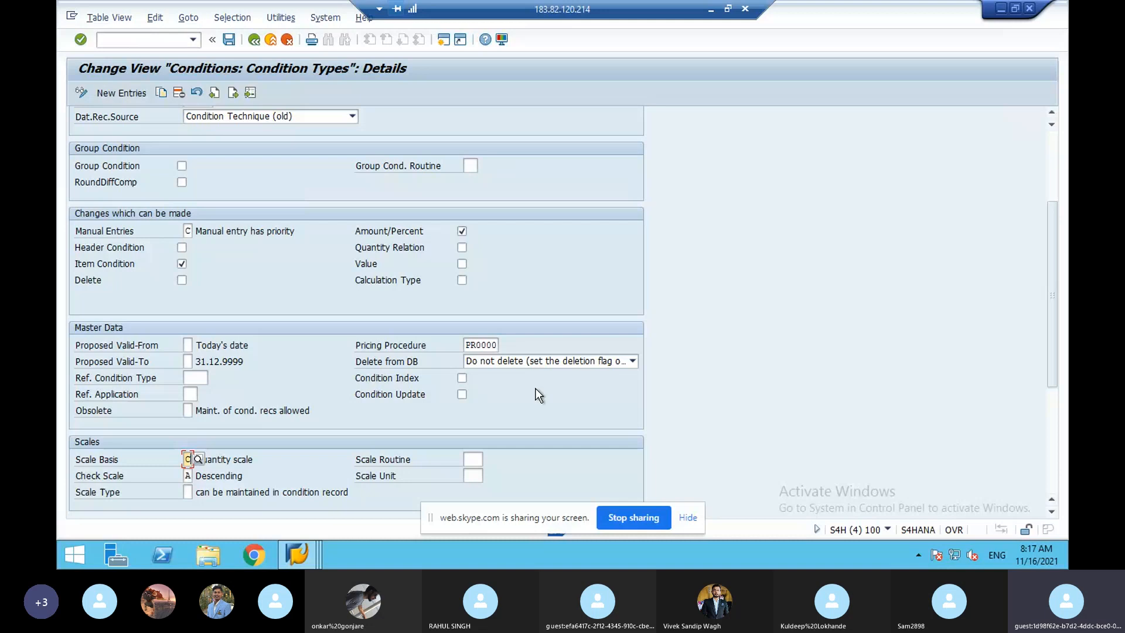
- Review PR00's Plus/Minus setting and its PR02 access sequence entry
{"action": "left_click", "coordinate": [1053, 163]}
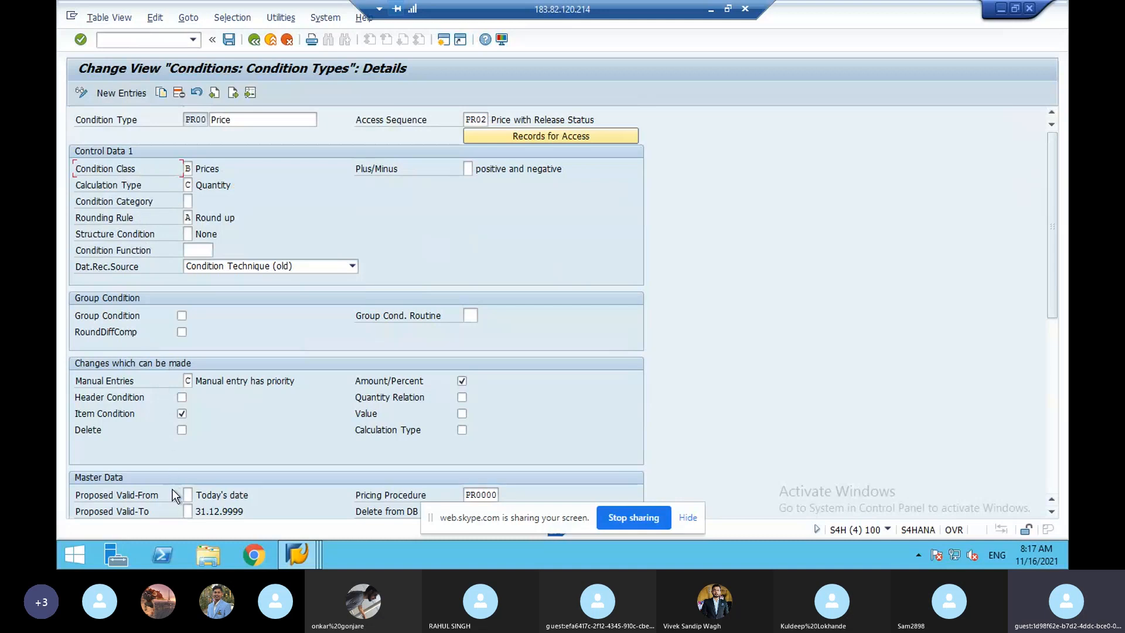
{"action": "left_click", "coordinate": [467, 169]}
{"action": "left_click", "coordinate": [482, 119]}
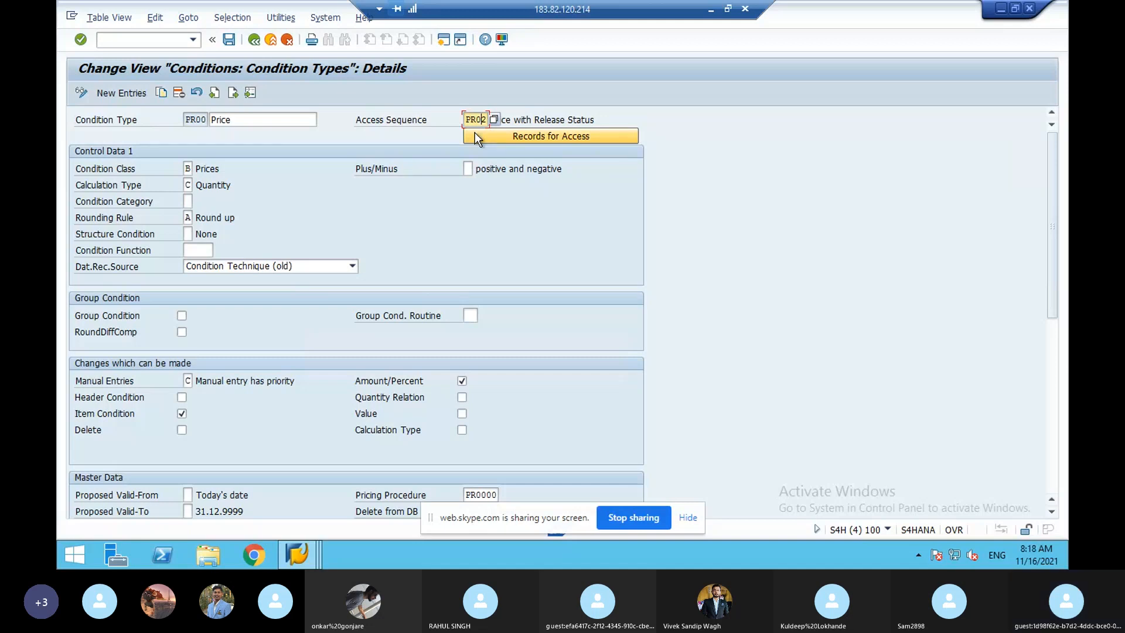
- Back in the condition types list, jump to K007 Customer Discount and copy it as a new type
{"action": "left_click", "coordinate": [253, 40]}
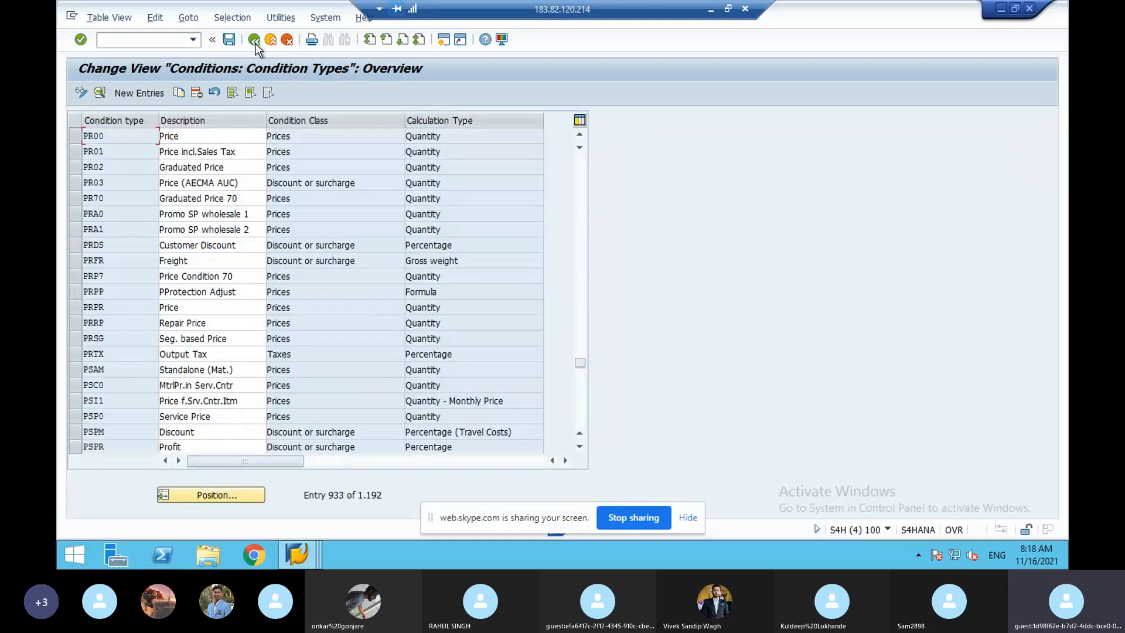
{"action": "left_click", "coordinate": [259, 494]}
{"action": "type", "text": "k"}
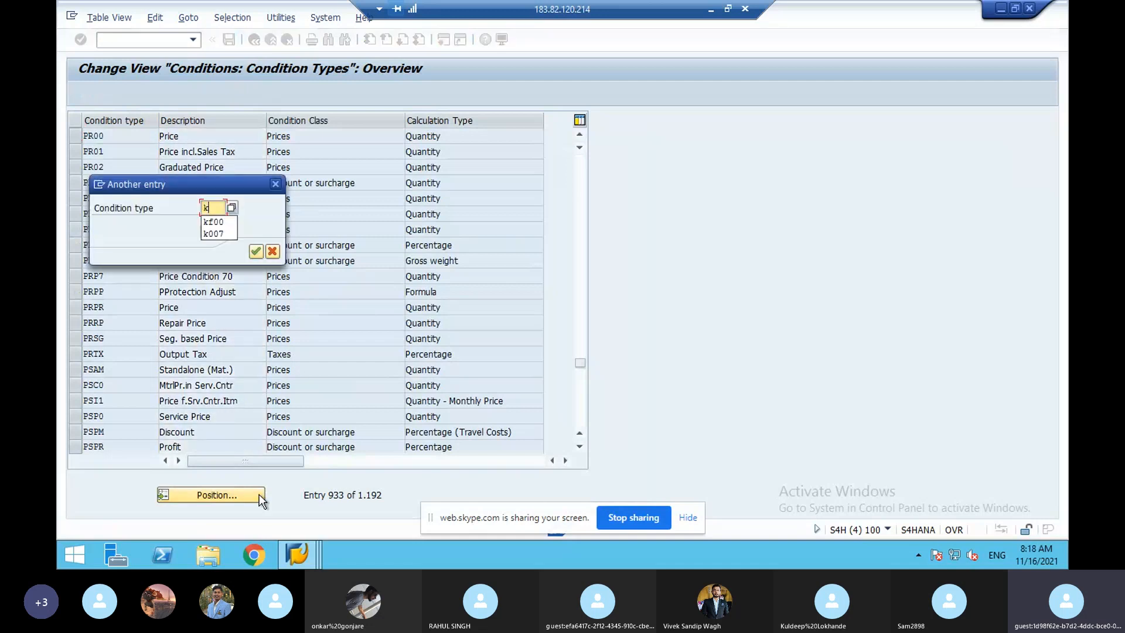
{"action": "type", "text": "007"}
{"action": "key", "text": "Return"}
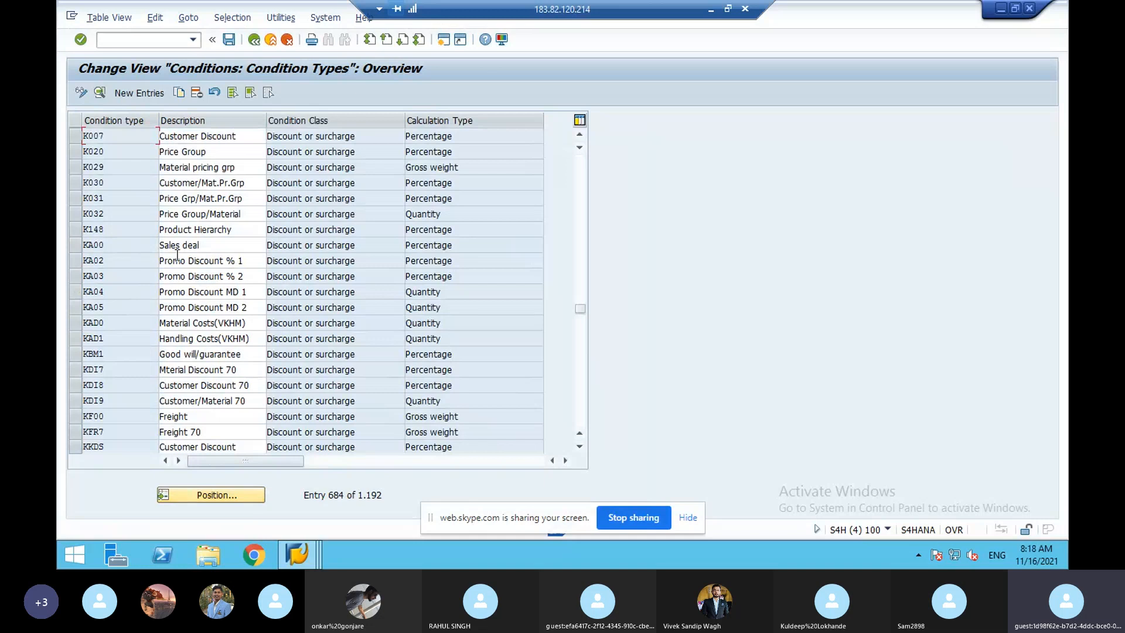
{"action": "left_click", "coordinate": [76, 138]}
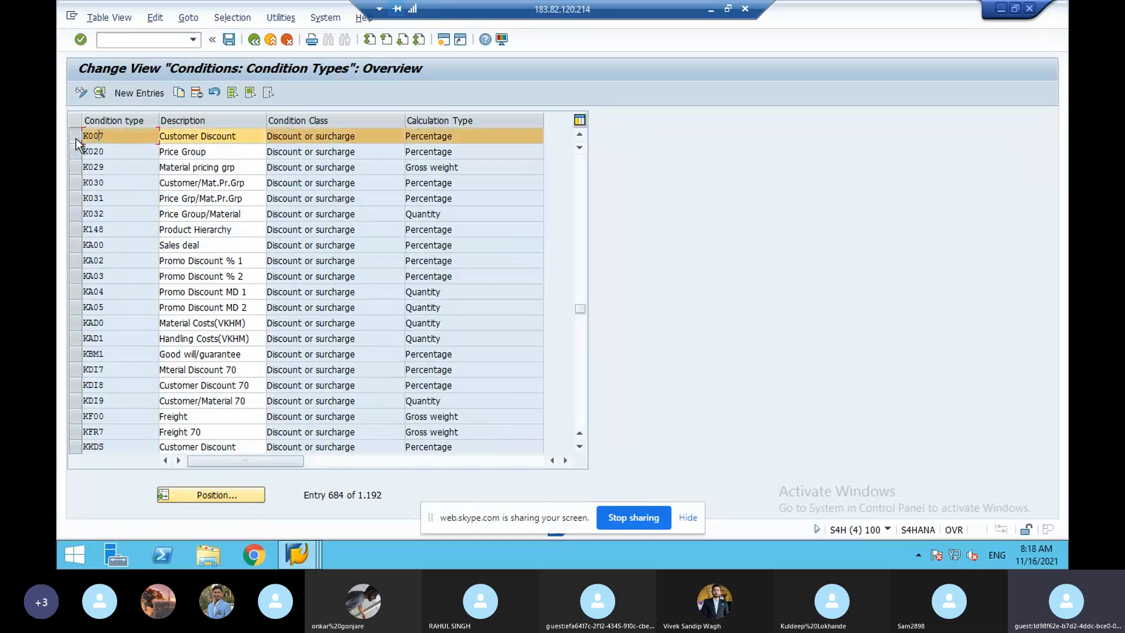
{"action": "left_click", "coordinate": [179, 93]}
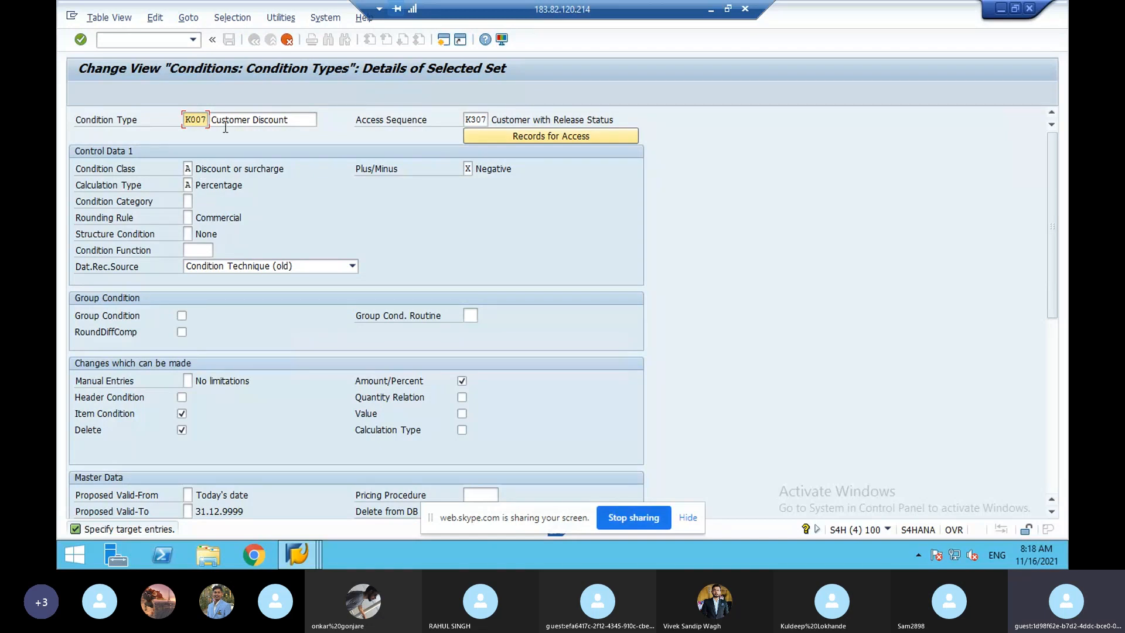
{"action": "left_click", "coordinate": [217, 186]}
{"action": "left_click", "coordinate": [189, 217]}
{"action": "left_click", "coordinate": [198, 218]}
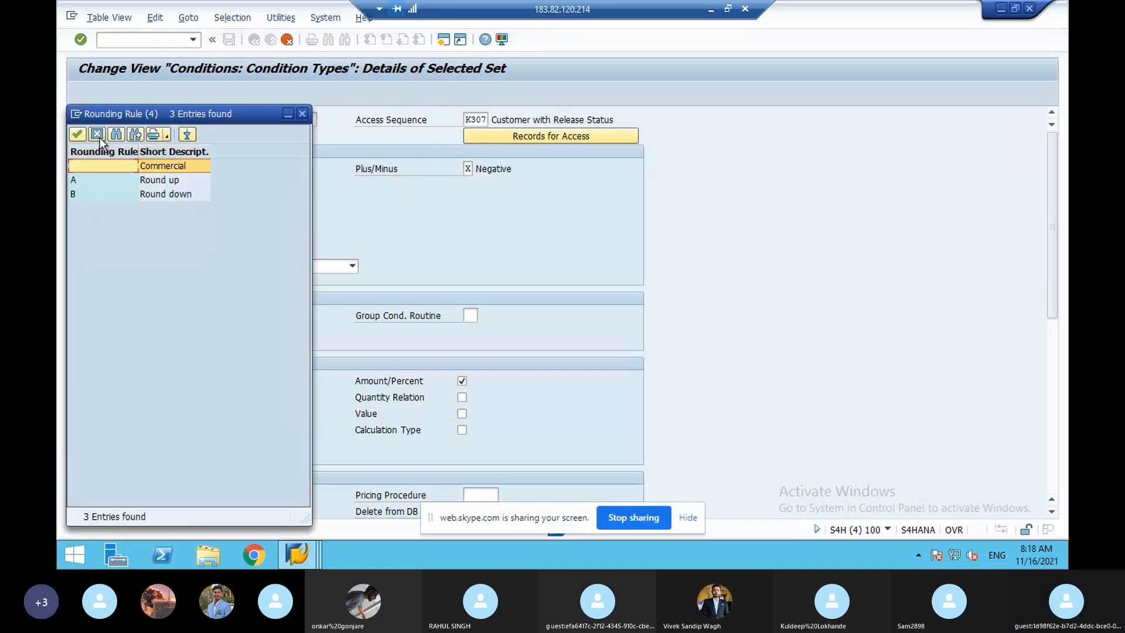
{"action": "left_click", "coordinate": [100, 137]}
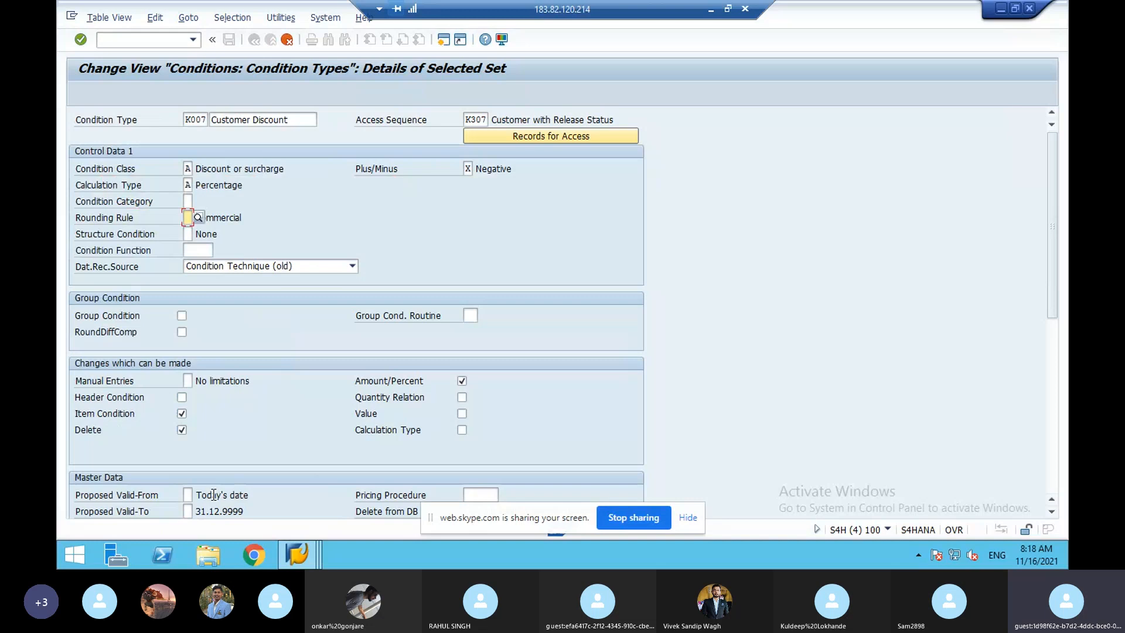
{"action": "left_click", "coordinate": [1052, 415]}
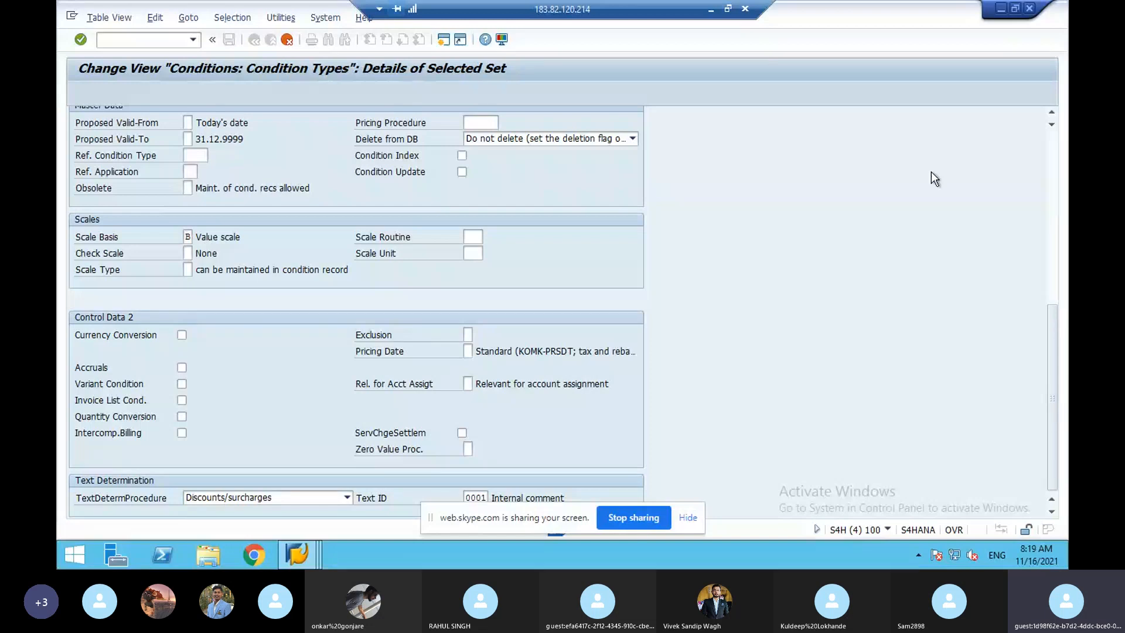
{"action": "left_click", "coordinate": [1050, 208]}
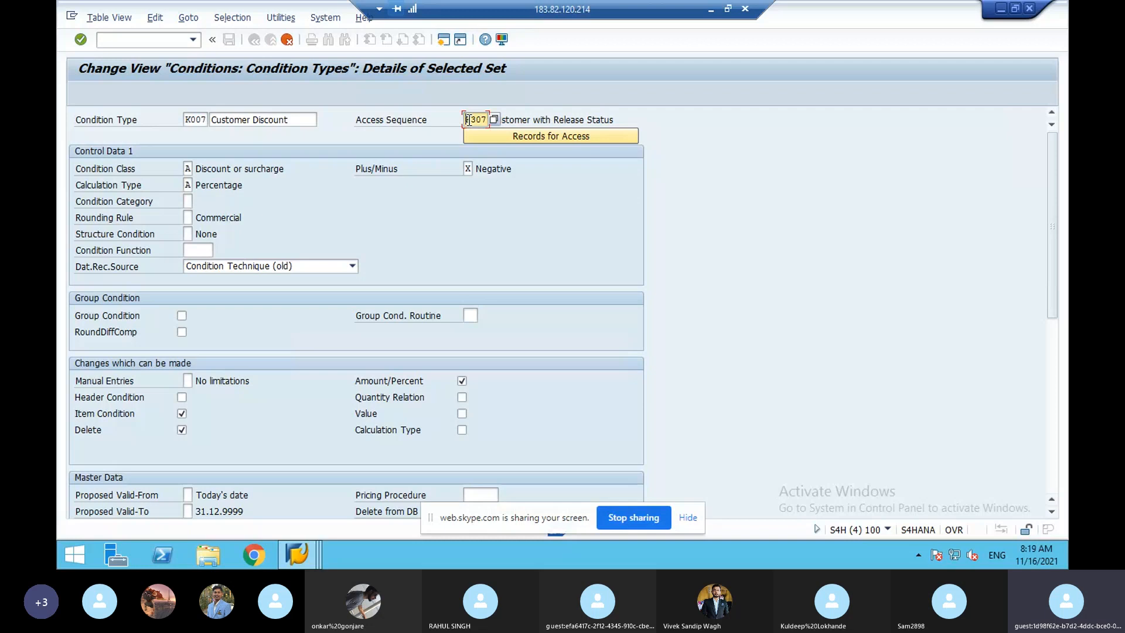
- Abandon the K007 copy, jump to KF00 Freight, and start a copy of it
{"action": "left_click", "coordinate": [288, 40]}
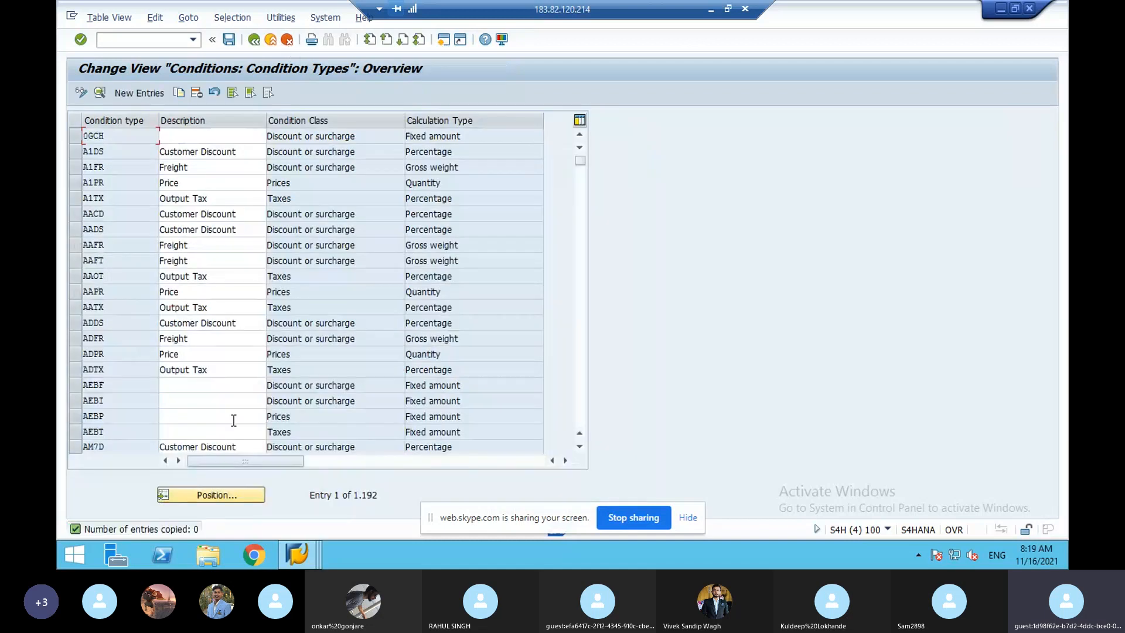
{"action": "left_click", "coordinate": [224, 494]}
{"action": "type", "text": "kf00"}
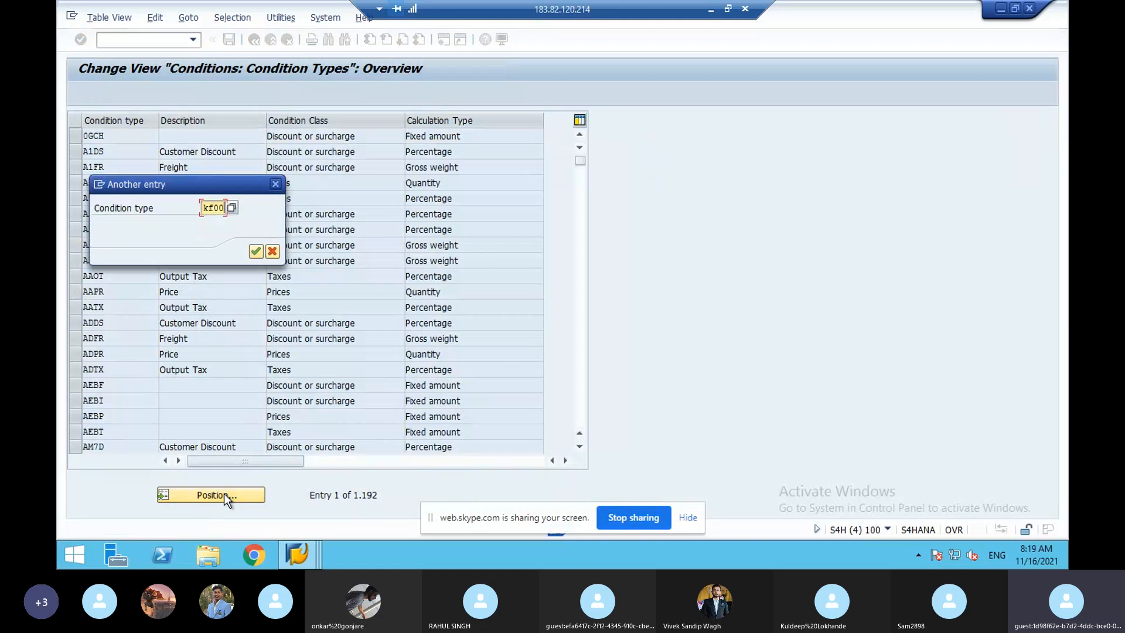
{"action": "key", "text": "Return"}
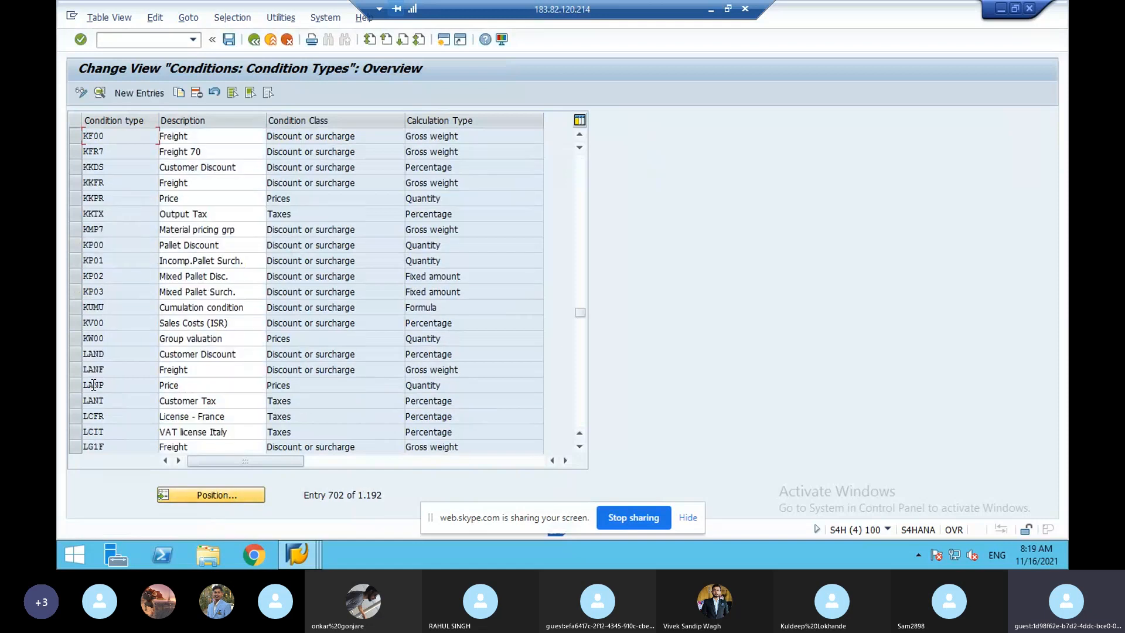
{"action": "left_click", "coordinate": [72, 139]}
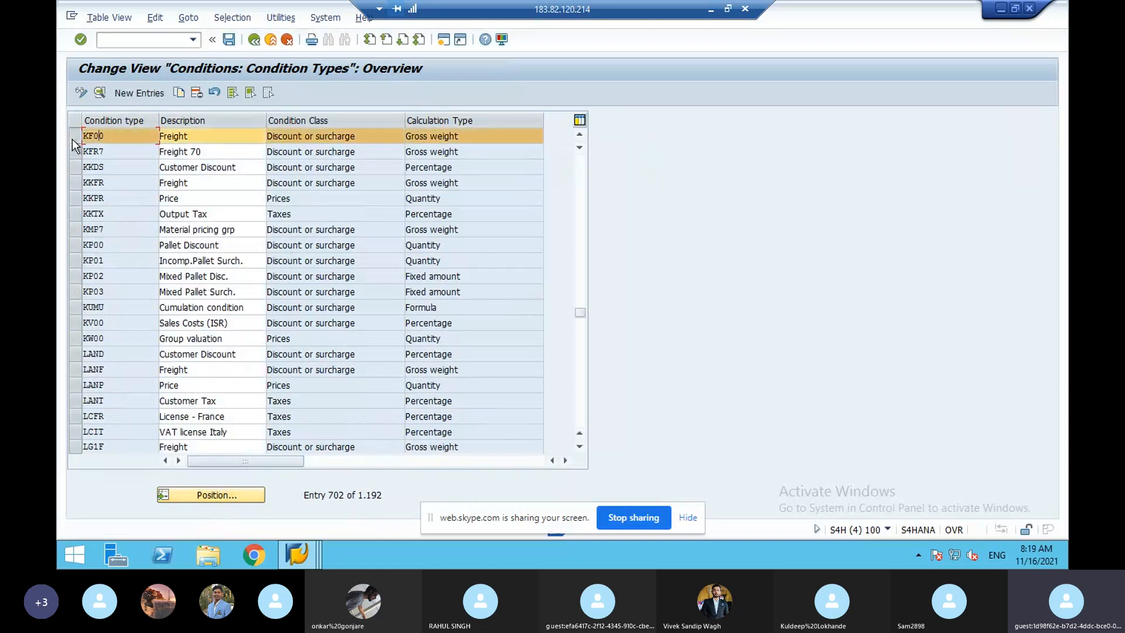
{"action": "left_click", "coordinate": [178, 92]}
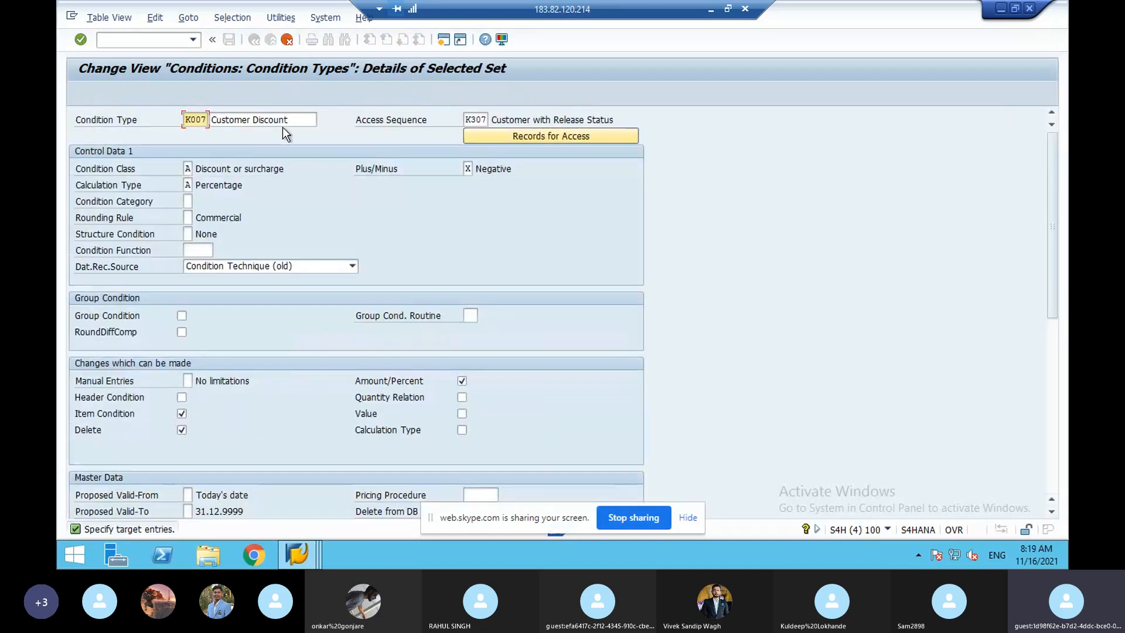
- Leave the unwanted copy, reposition the list at K007, and retry the copy from KF00 Freight
{"action": "left_click", "coordinate": [288, 40]}
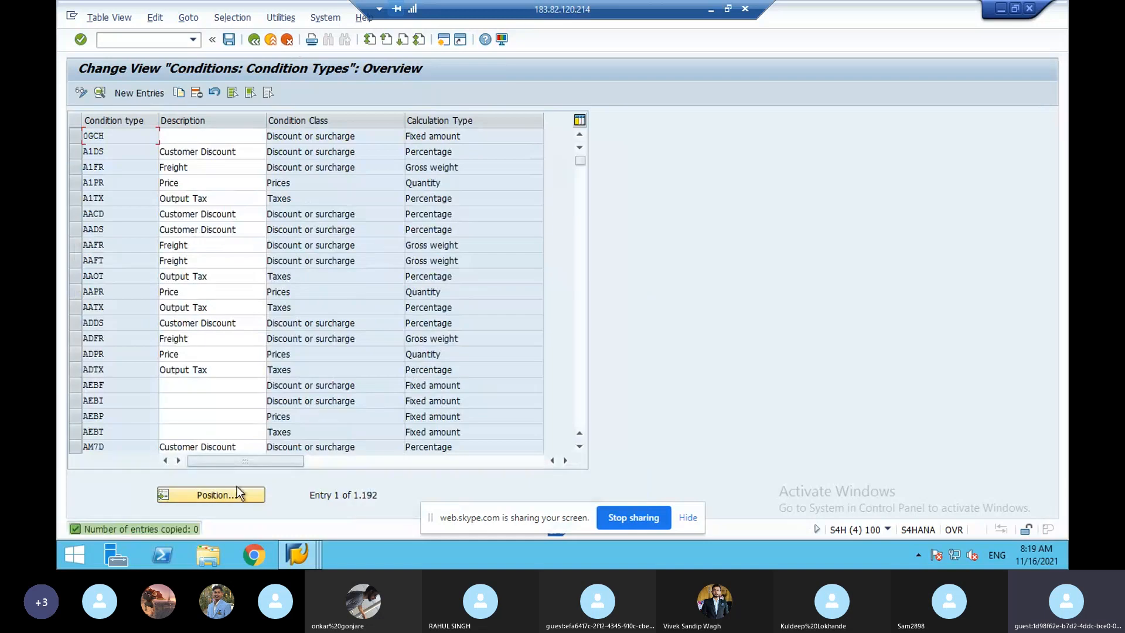
{"action": "left_click", "coordinate": [241, 498]}
{"action": "type", "text": "k007"}
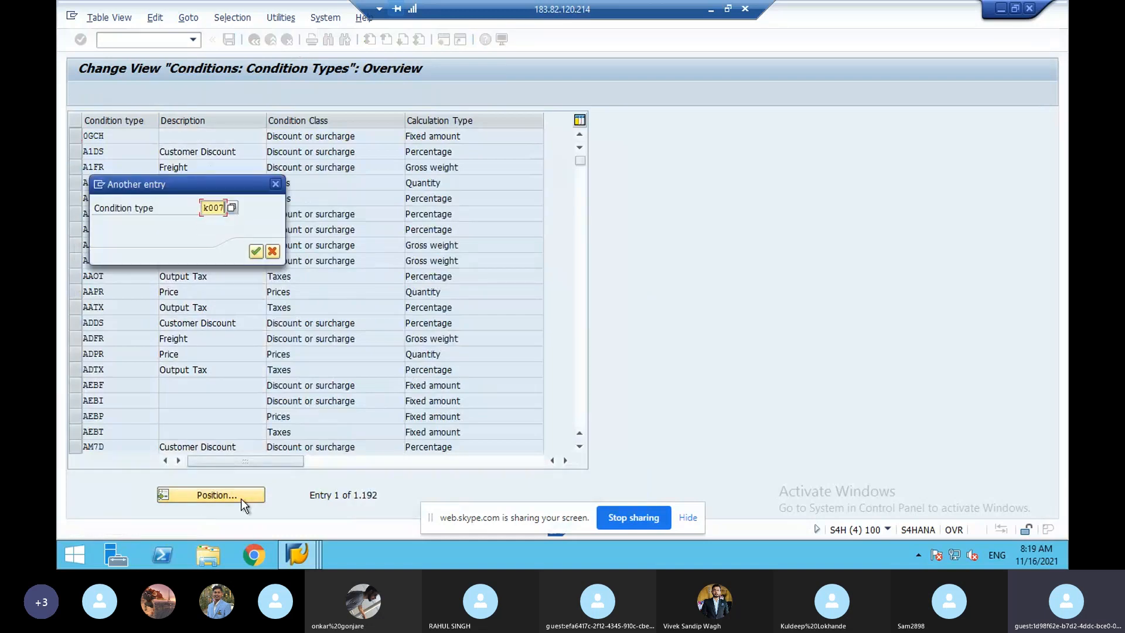
{"action": "key", "text": "Return"}
{"action": "left_click", "coordinate": [76, 141]}
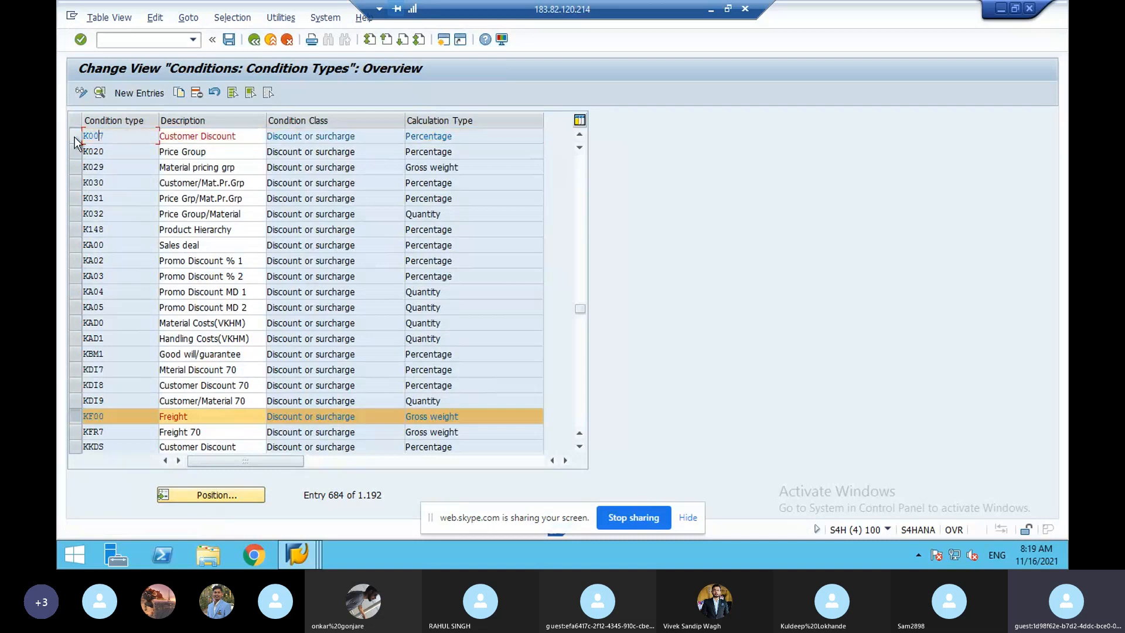
{"action": "left_click", "coordinate": [182, 94]}
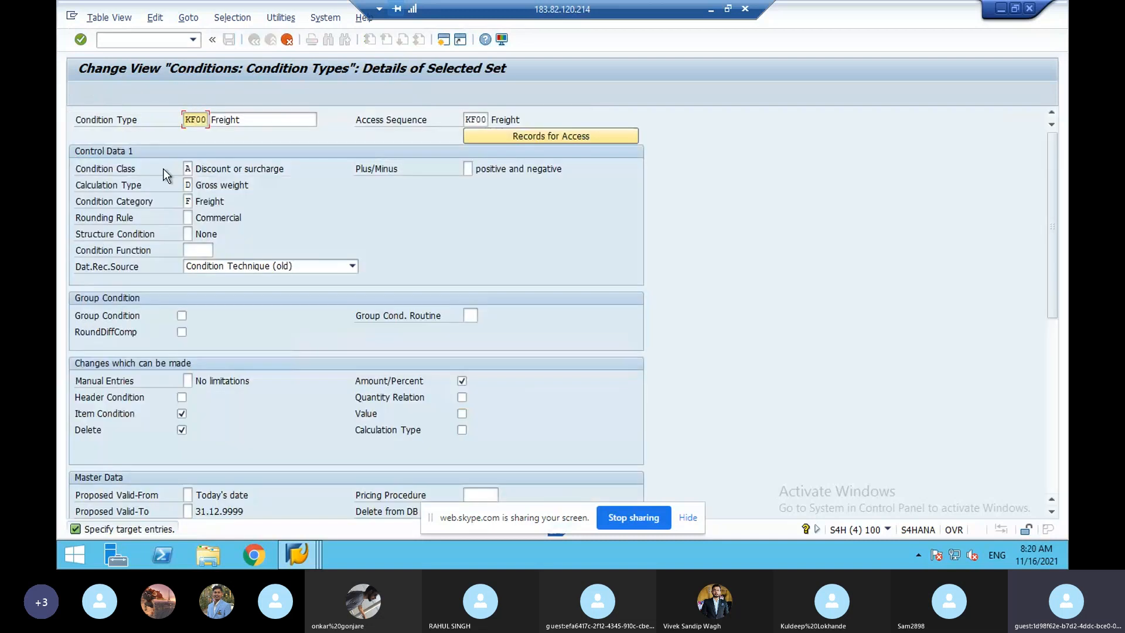
{"action": "left_click_drag", "start_coordinate": [246, 171], "coordinate": [291, 174]}
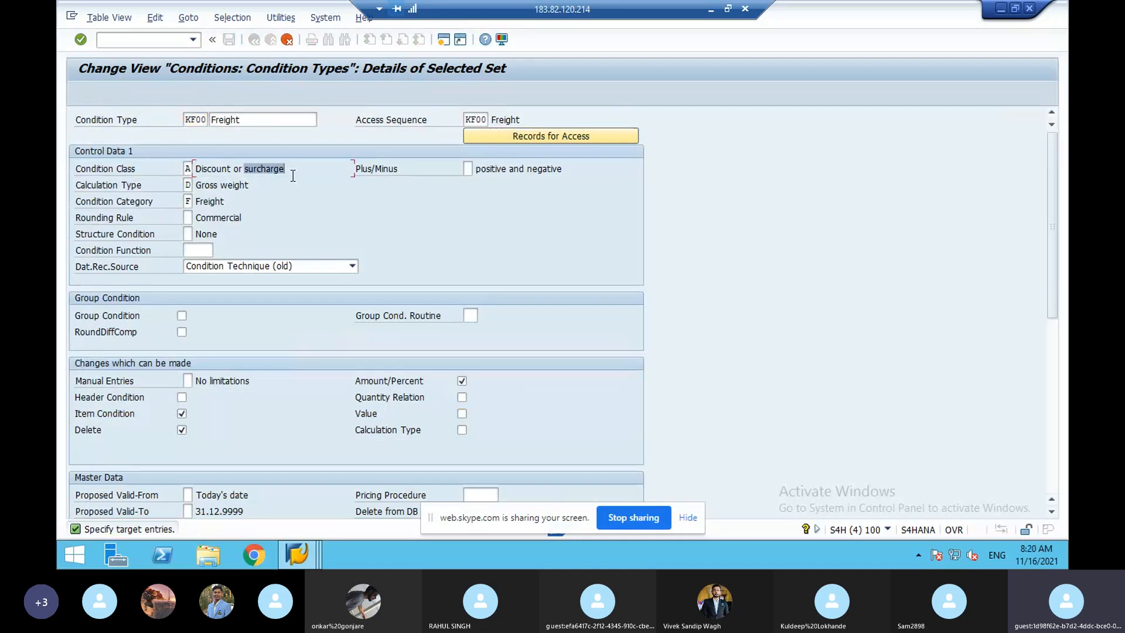
{"action": "left_click", "coordinate": [188, 185]}
{"action": "left_click", "coordinate": [216, 186]}
- Review KF00's scales, control data and access sequence
{"action": "mouse_move", "coordinate": [300, 557]}
{"action": "left_click", "coordinate": [1045, 351]}
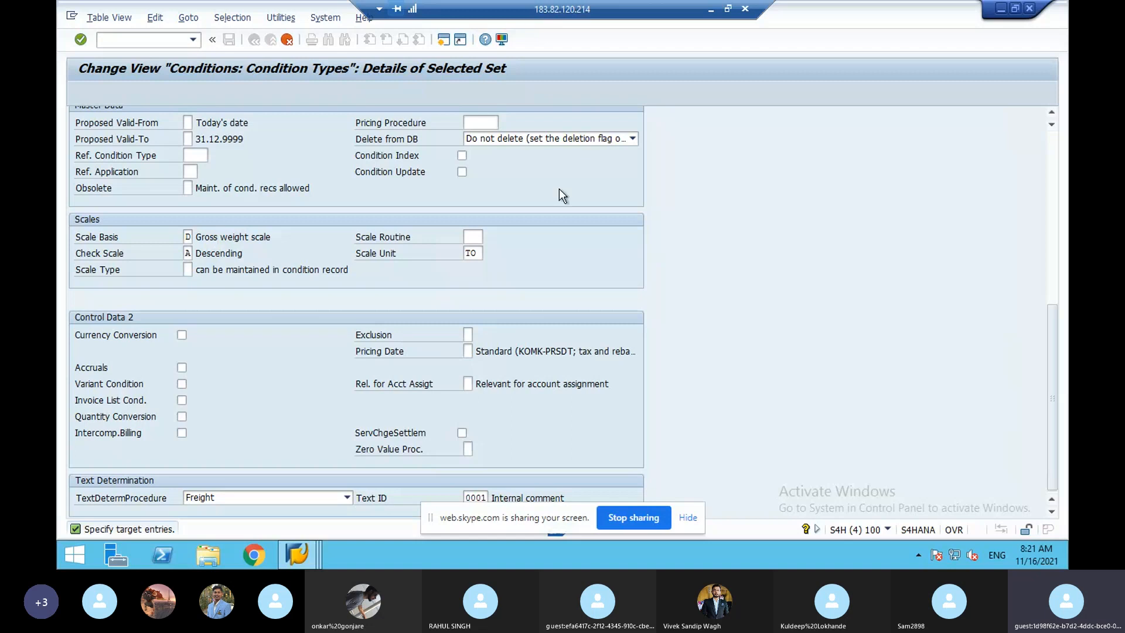
{"action": "left_click", "coordinate": [1051, 242]}
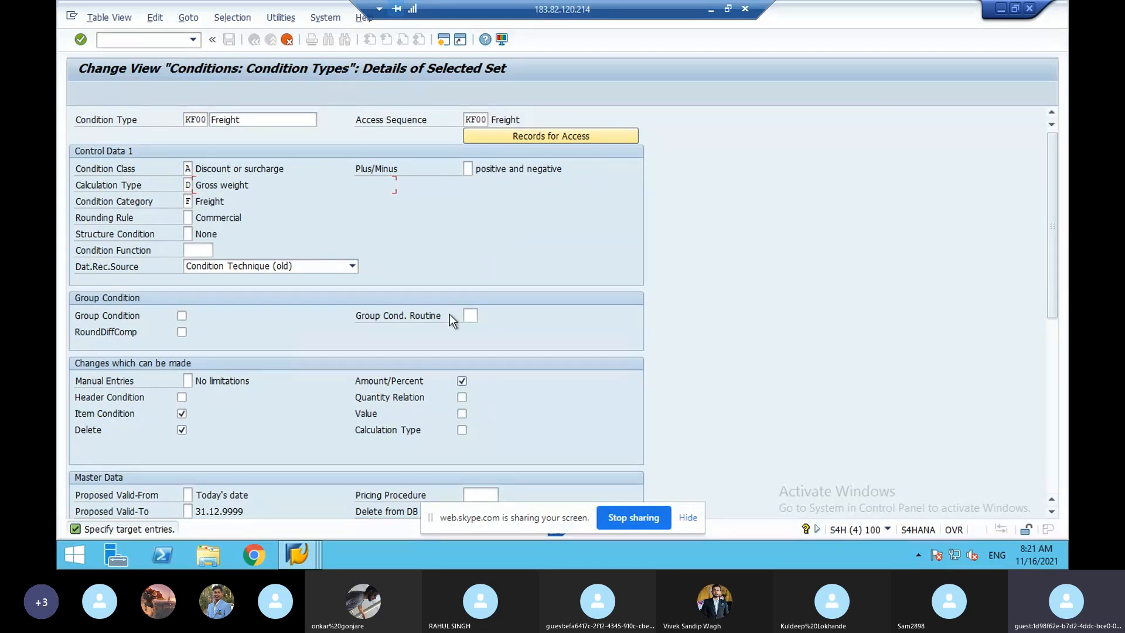
{"action": "left_click", "coordinate": [477, 118]}
- Leave the KF00 details and jump the condition types list to KF00
{"action": "left_click", "coordinate": [287, 41]}
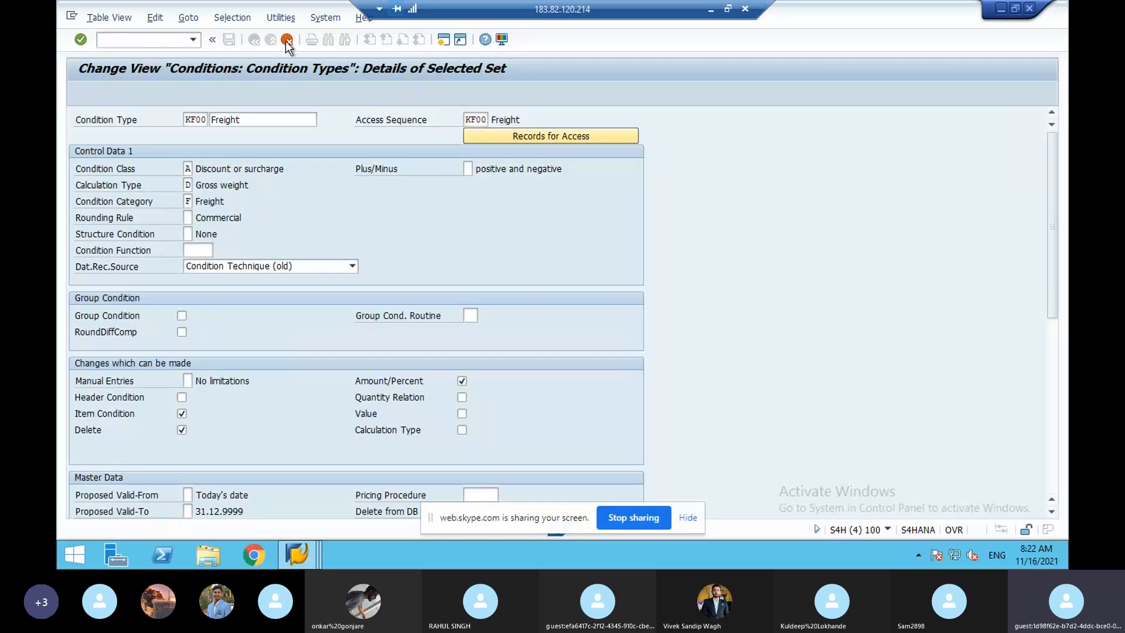
{"action": "left_click", "coordinate": [258, 495]}
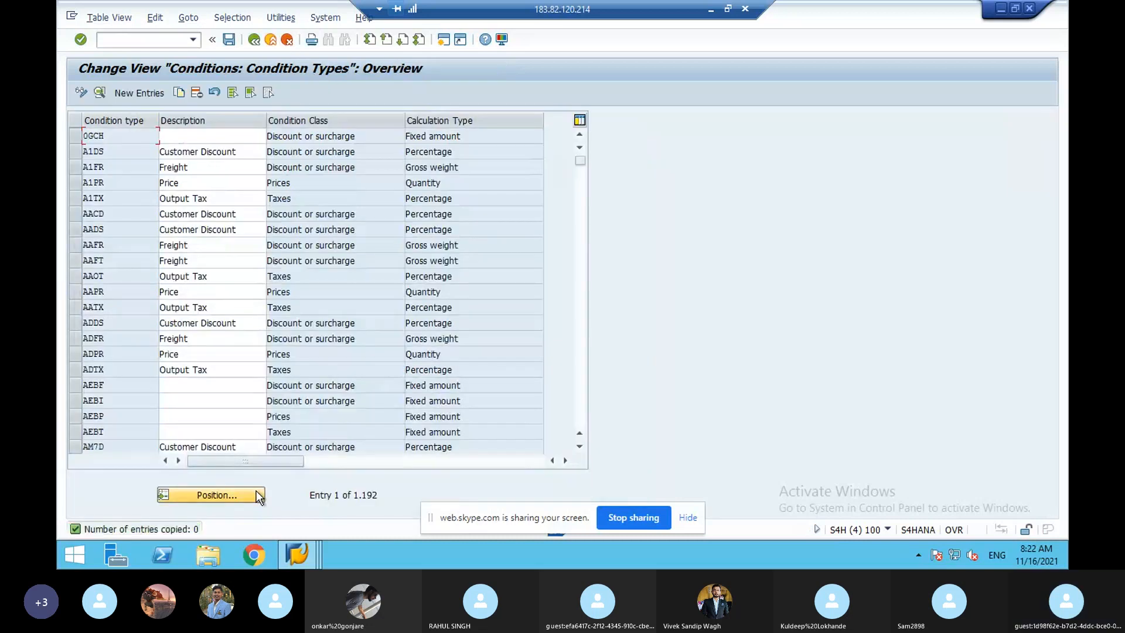
{"action": "type", "text": "kf00"}
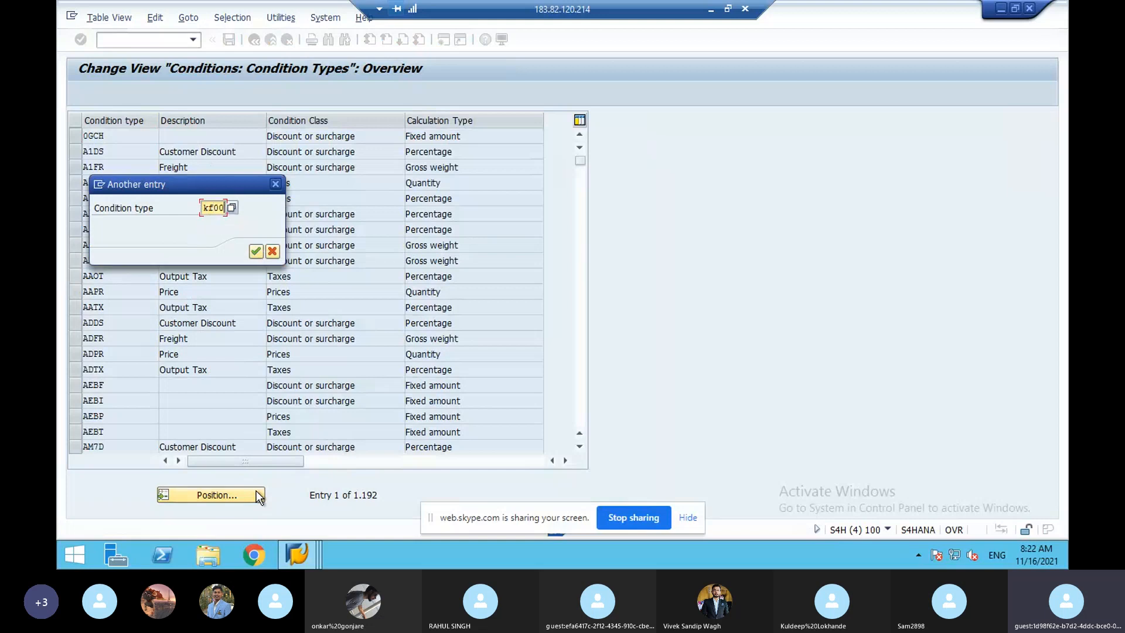
{"action": "key", "text": "Return"}
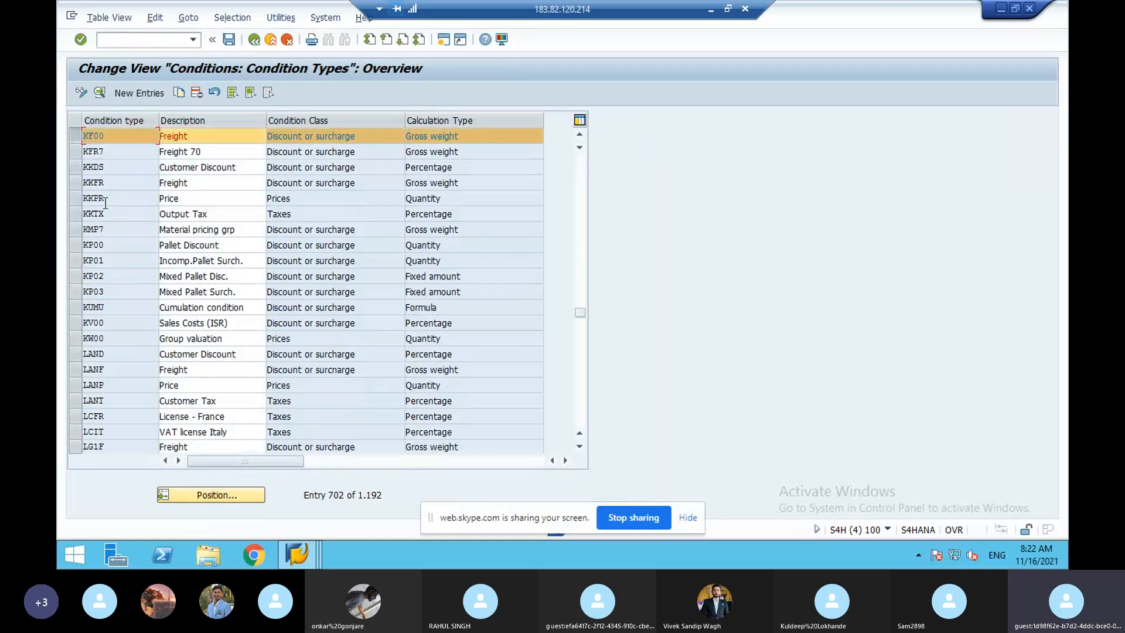
- Jump the list to MWST, select MWST Output Tax, and open its settings via Copy As
{"action": "left_click", "coordinate": [80, 139]}
{"action": "left_click", "coordinate": [234, 495]}
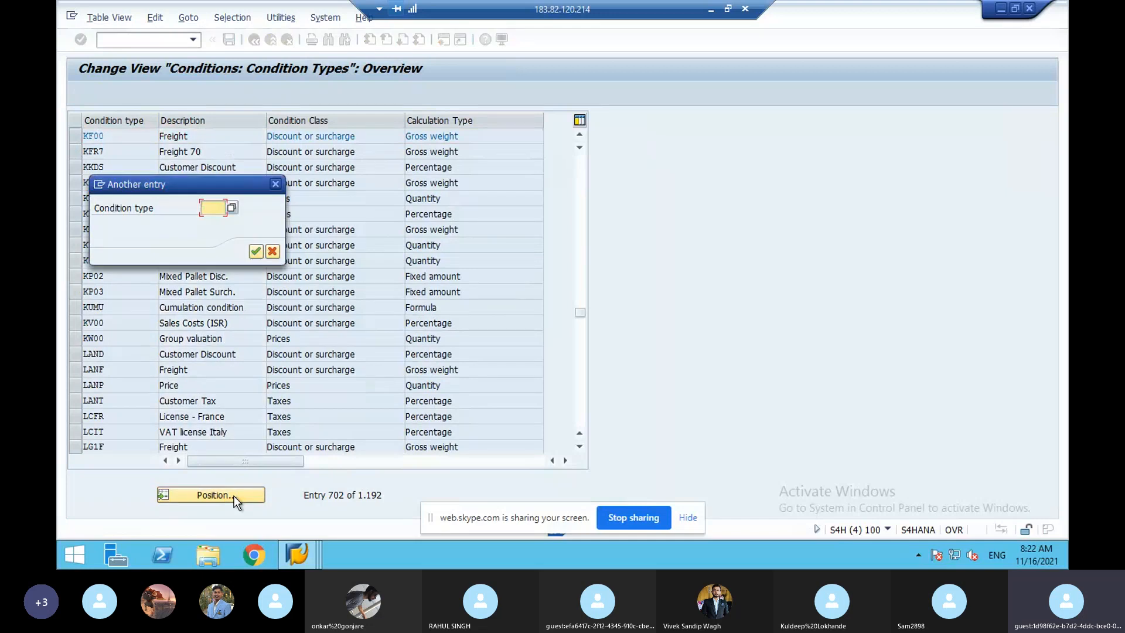
{"action": "type", "text": "mwst"}
{"action": "key", "text": "Return"}
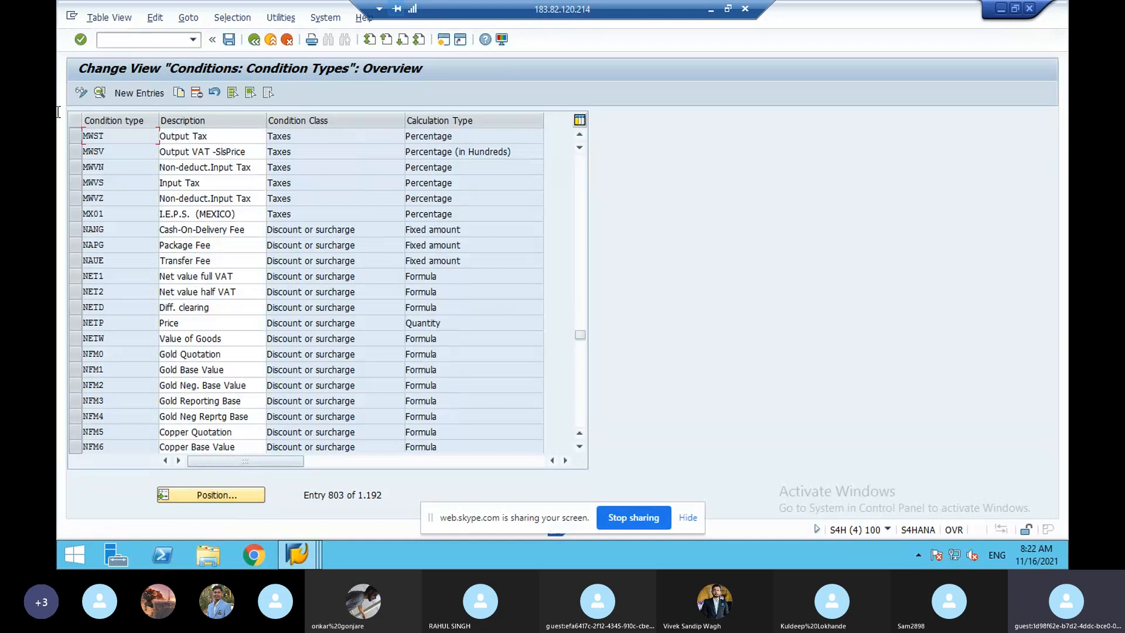
{"action": "left_click", "coordinate": [74, 136]}
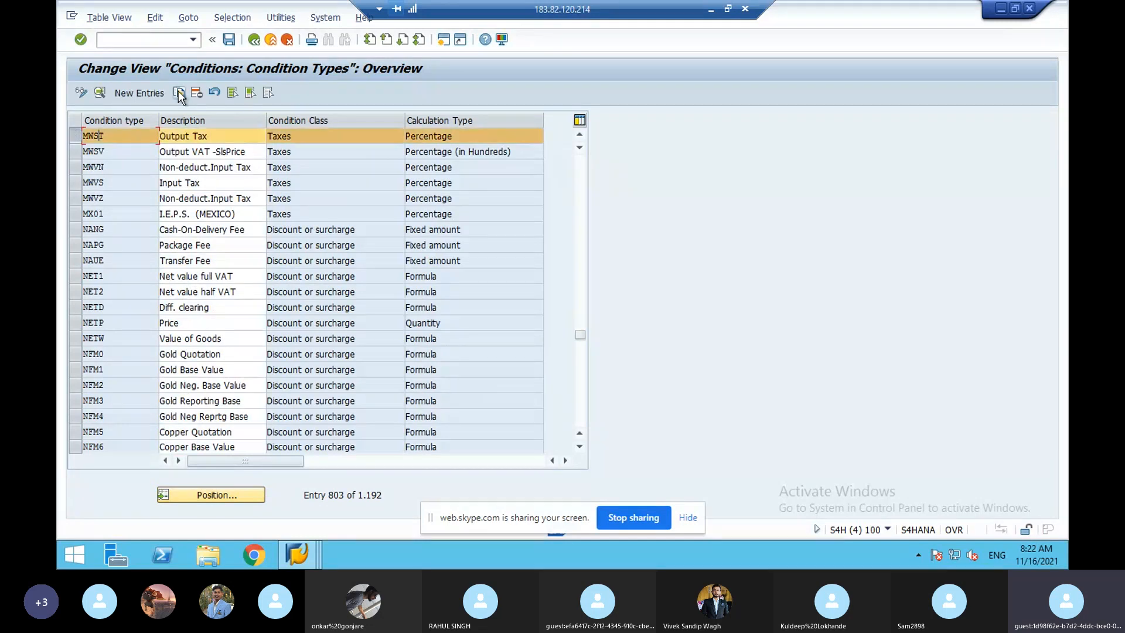
{"action": "left_click", "coordinate": [178, 92]}
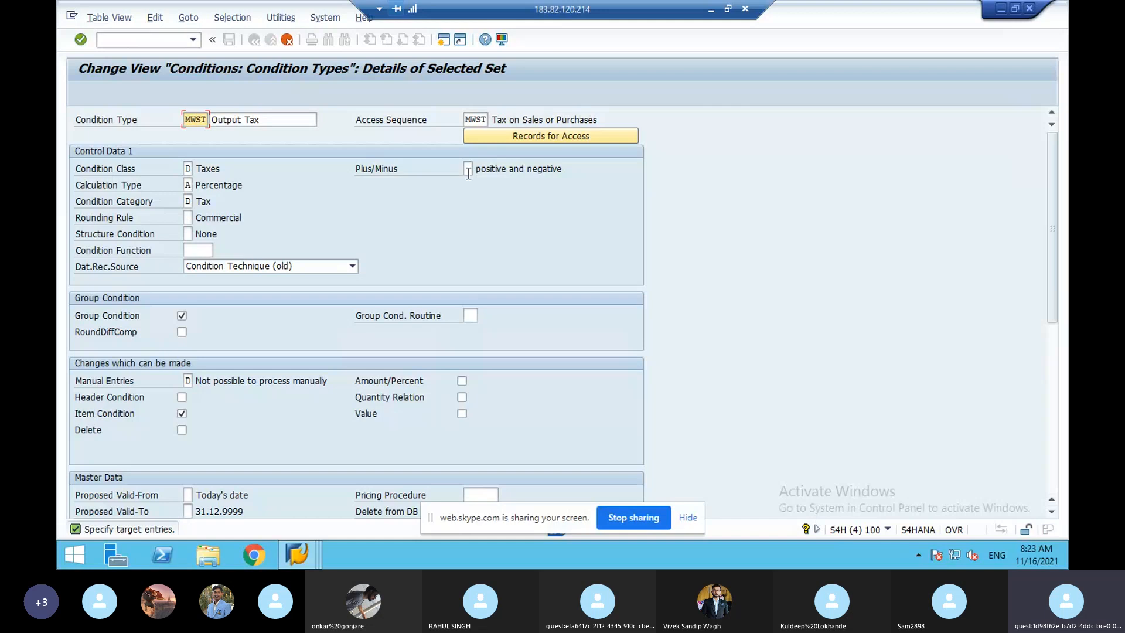
- Scroll down to MWST's Master Data, Scales and Control Data 2 sections
{"action": "left_click", "coordinate": [1050, 353]}
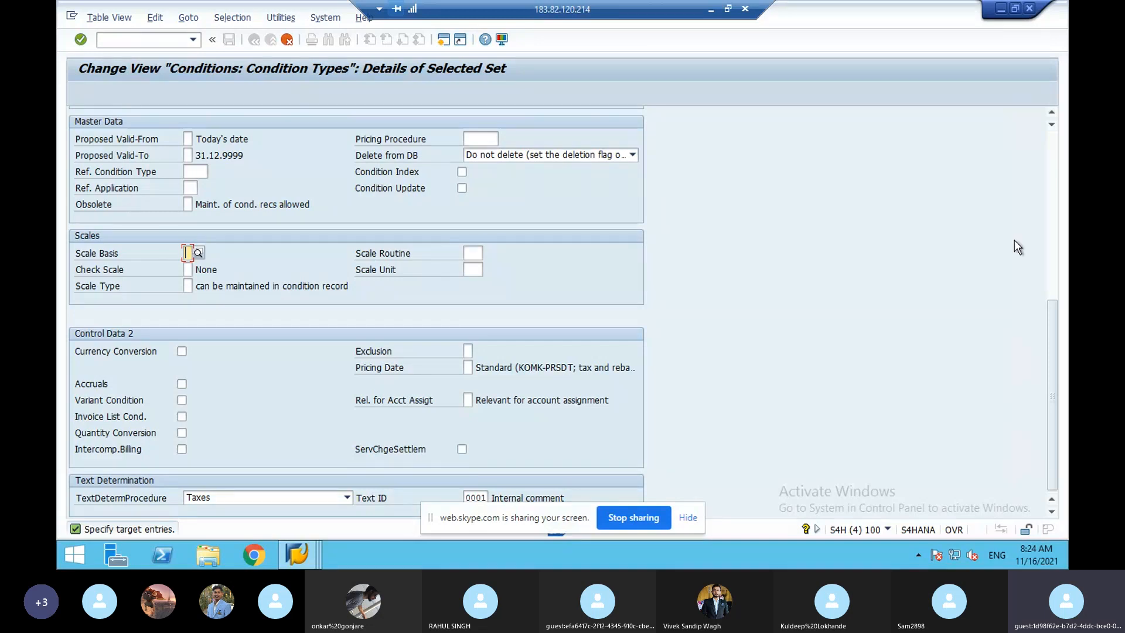
- Restore the SAP window, note the MWST access sequence, and minimise the remote session to show the PDF notes
{"action": "double_click", "coordinate": [1060, 251]}
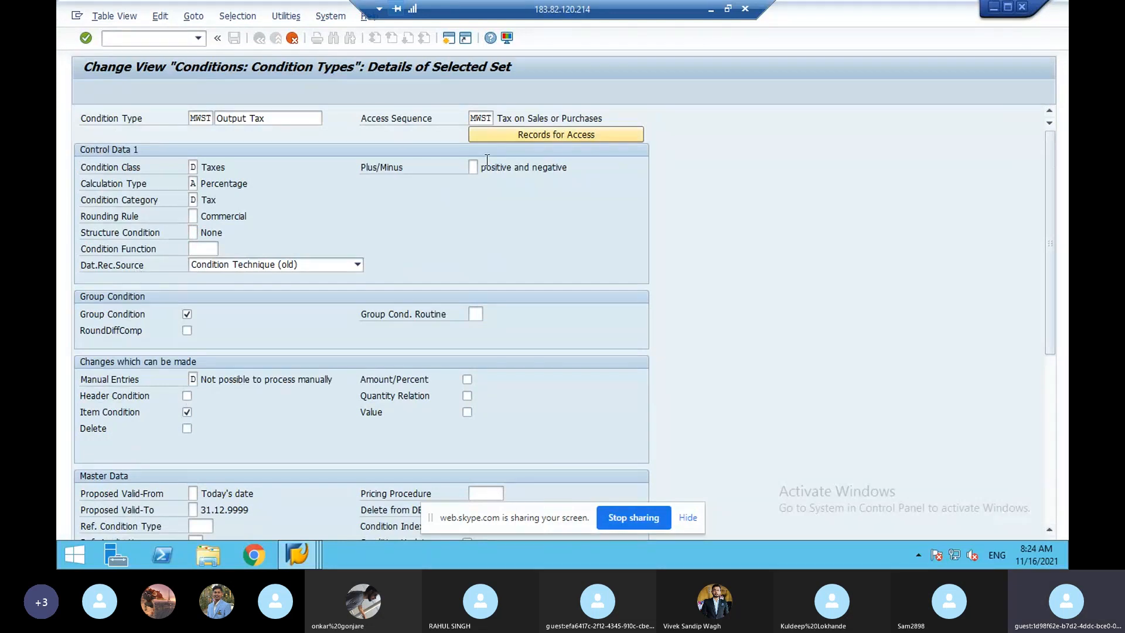
{"action": "left_click", "coordinate": [486, 117]}
{"action": "left_click", "coordinate": [710, 11]}
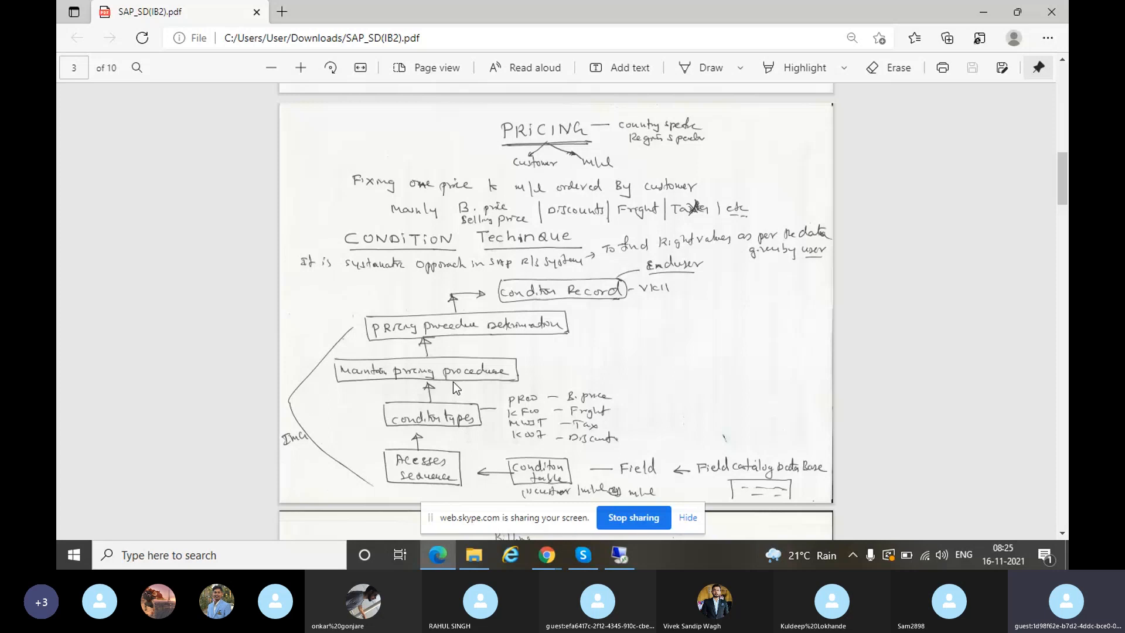
- Return from the pricing notes PDF to the SAP session showing MWST Output Tax
{"action": "left_click", "coordinate": [622, 564]}
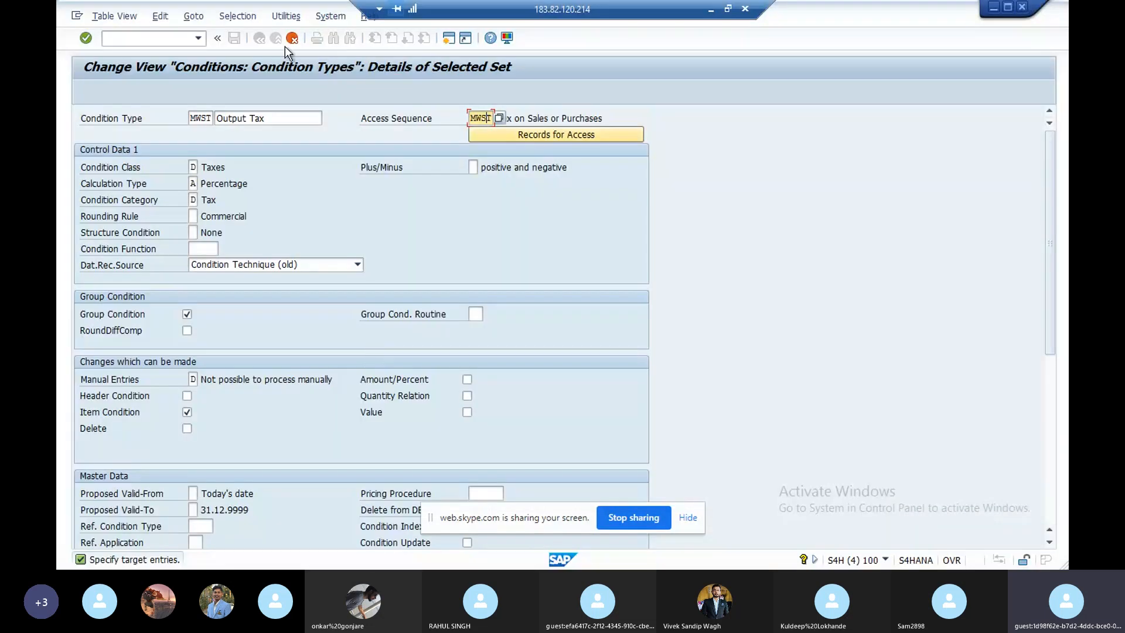
- Run /nspro and open Sales and Distribution > Basic Functions > Pricing > Pricing Control > Set Pricing Procedures
{"action": "left_click", "coordinate": [156, 42]}
{"action": "type", "text": "/nspro"}
{"action": "key", "text": "Return"}
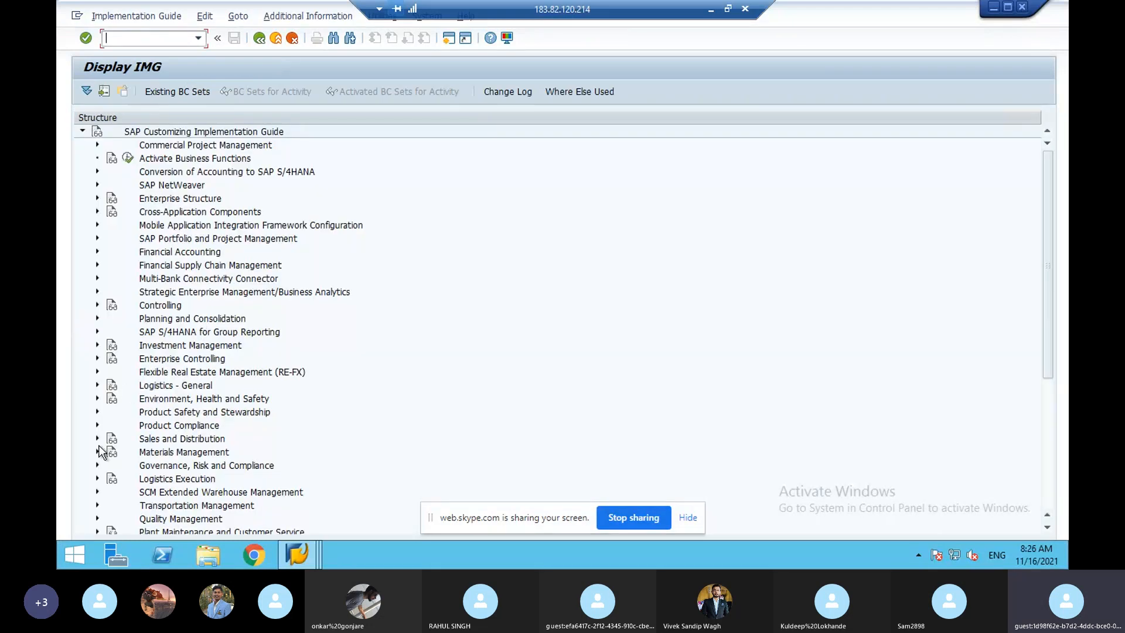
{"action": "left_click", "coordinate": [98, 440]}
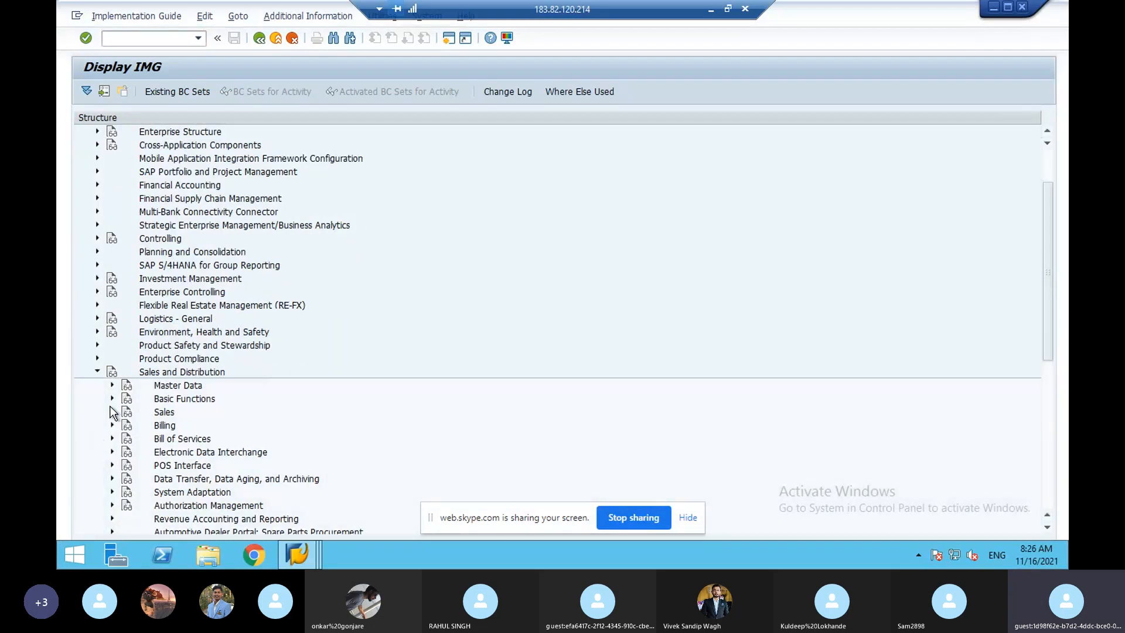
{"action": "left_click", "coordinate": [119, 395]}
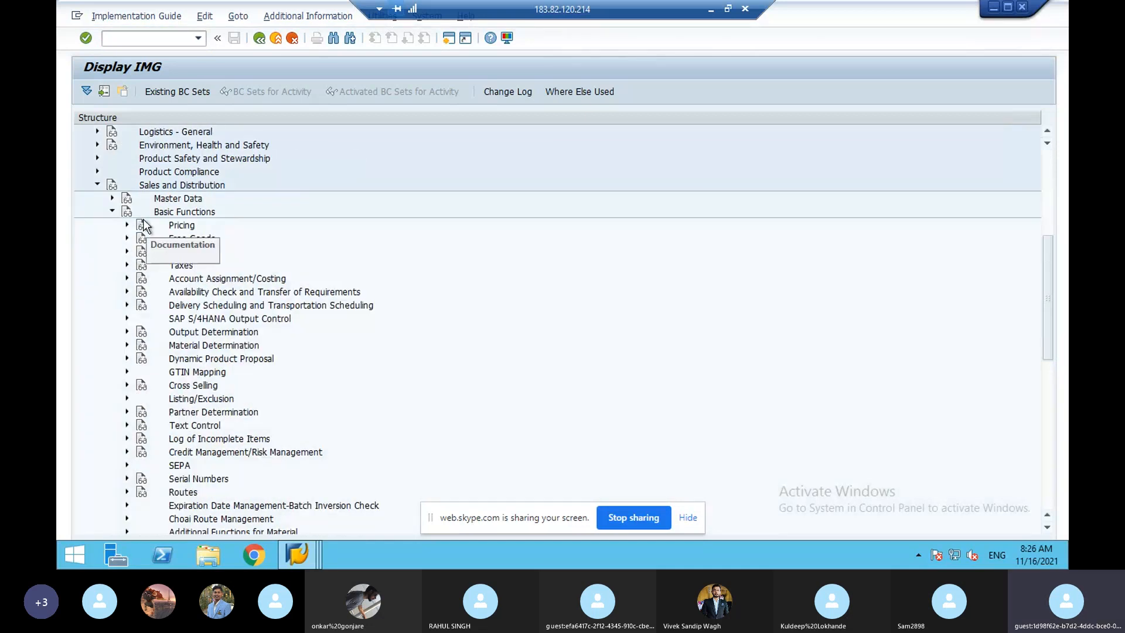
{"action": "left_click", "coordinate": [127, 226]}
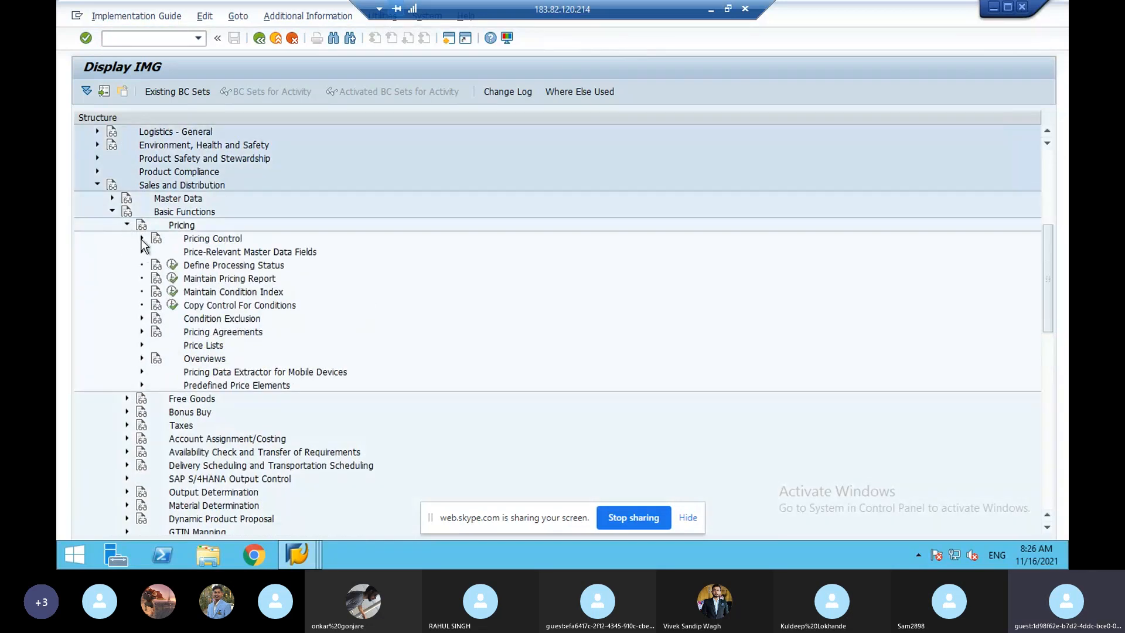
{"action": "left_click", "coordinate": [141, 238]}
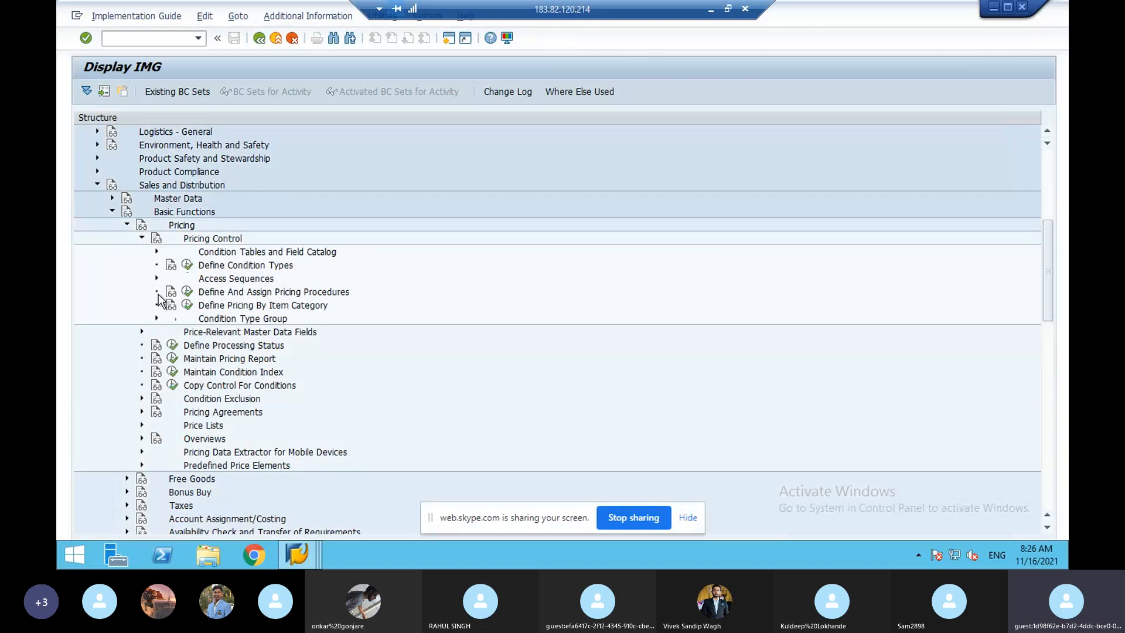
{"action": "left_click", "coordinate": [187, 295]}
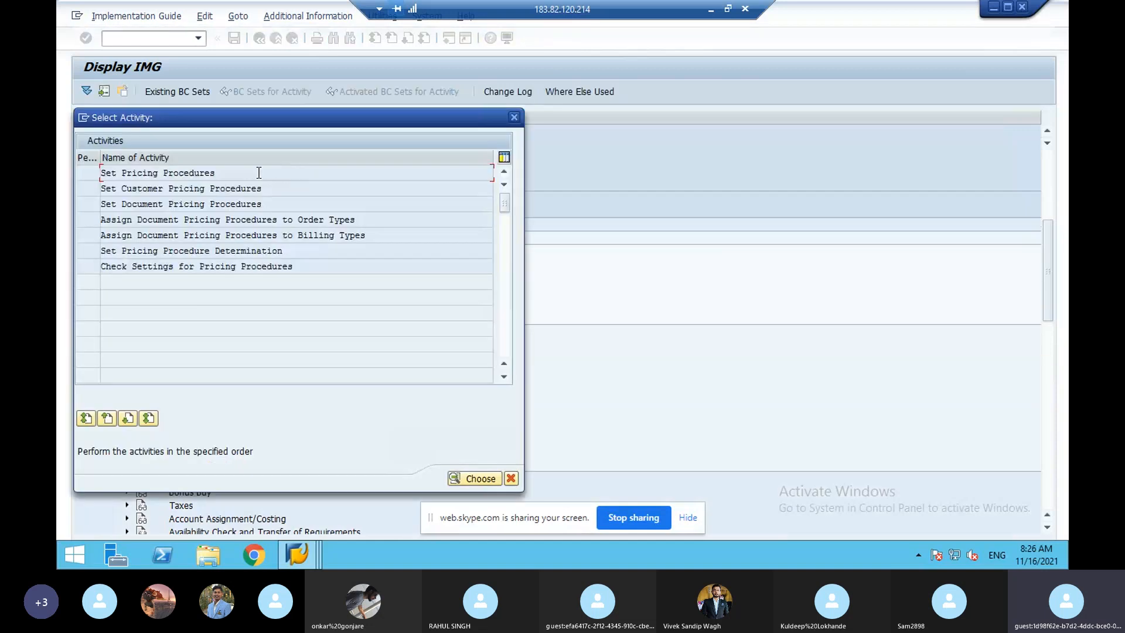
{"action": "left_click_drag", "start_coordinate": [258, 173], "coordinate": [94, 174]}
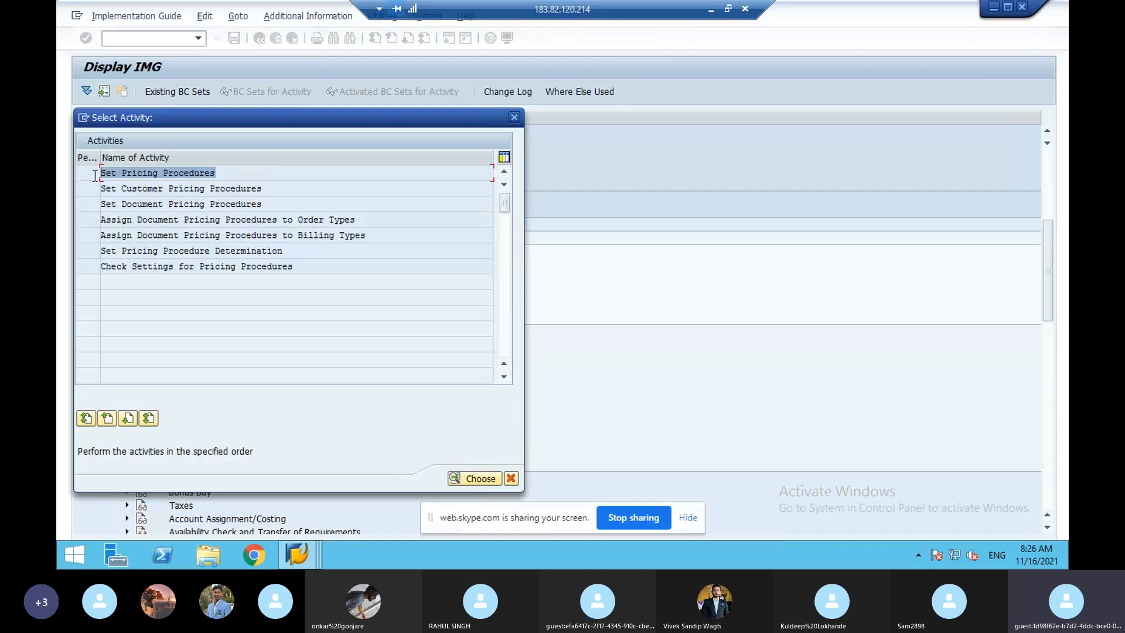
{"action": "double_click", "coordinate": [149, 173]}
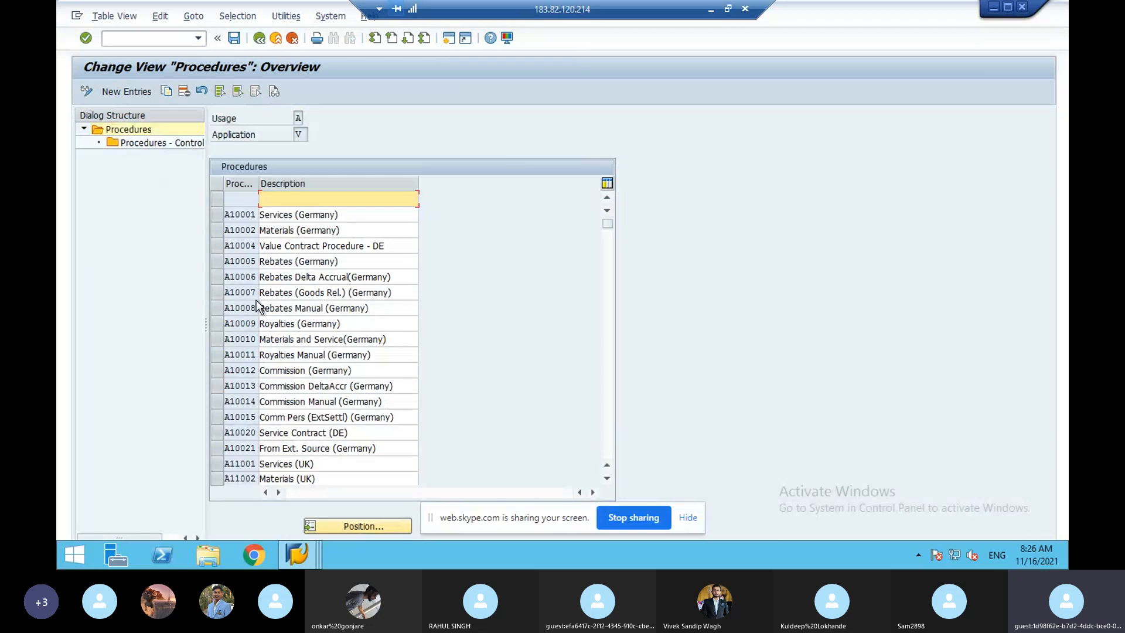
- Jump the procedures list to AAA and select it
{"action": "left_click", "coordinate": [355, 525]}
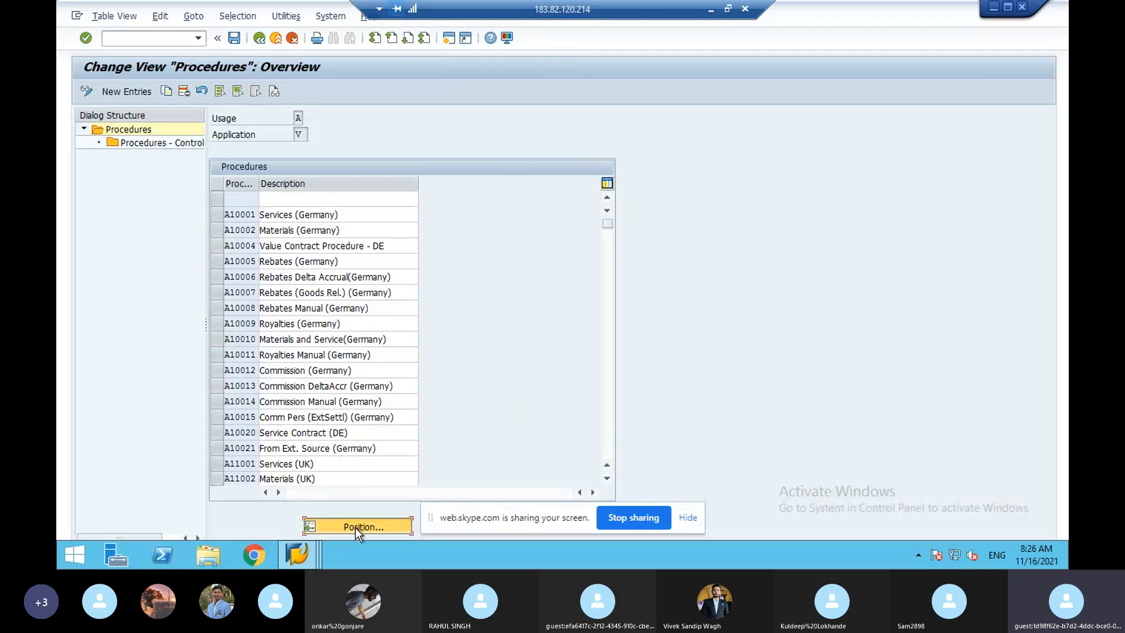
{"action": "type", "text": "aaa"}
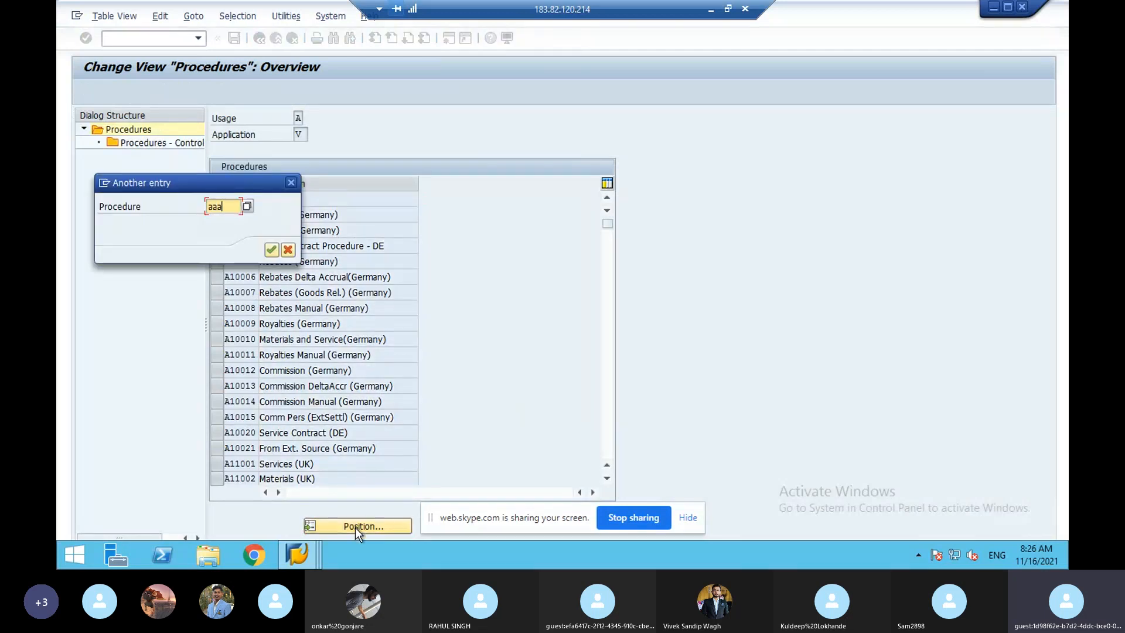
{"action": "key", "text": "Return"}
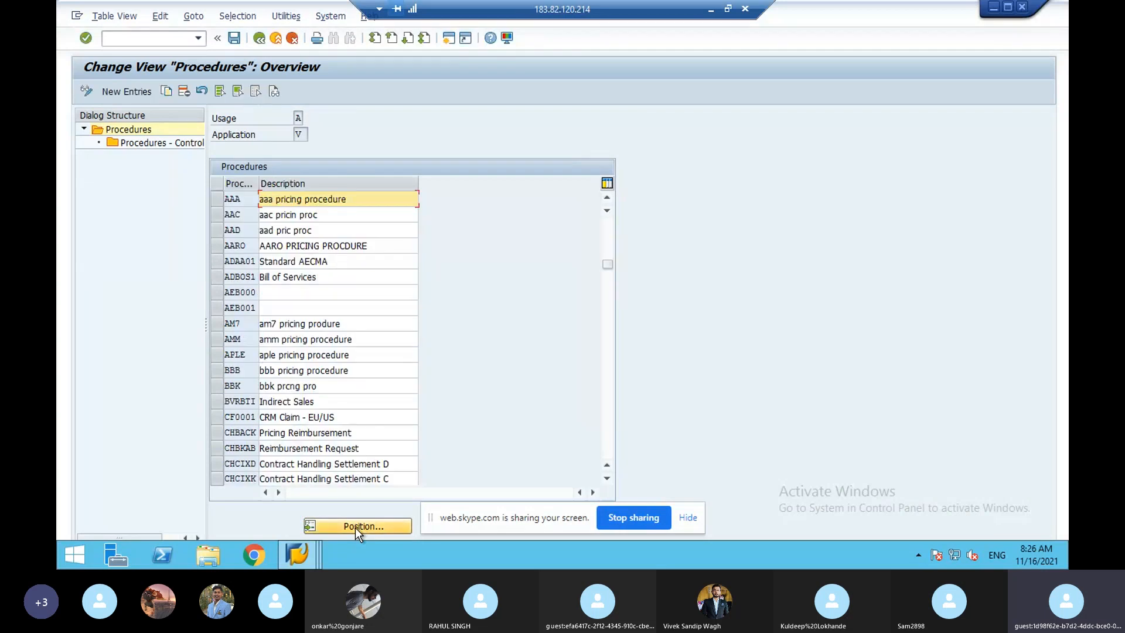
{"action": "left_click", "coordinate": [221, 198]}
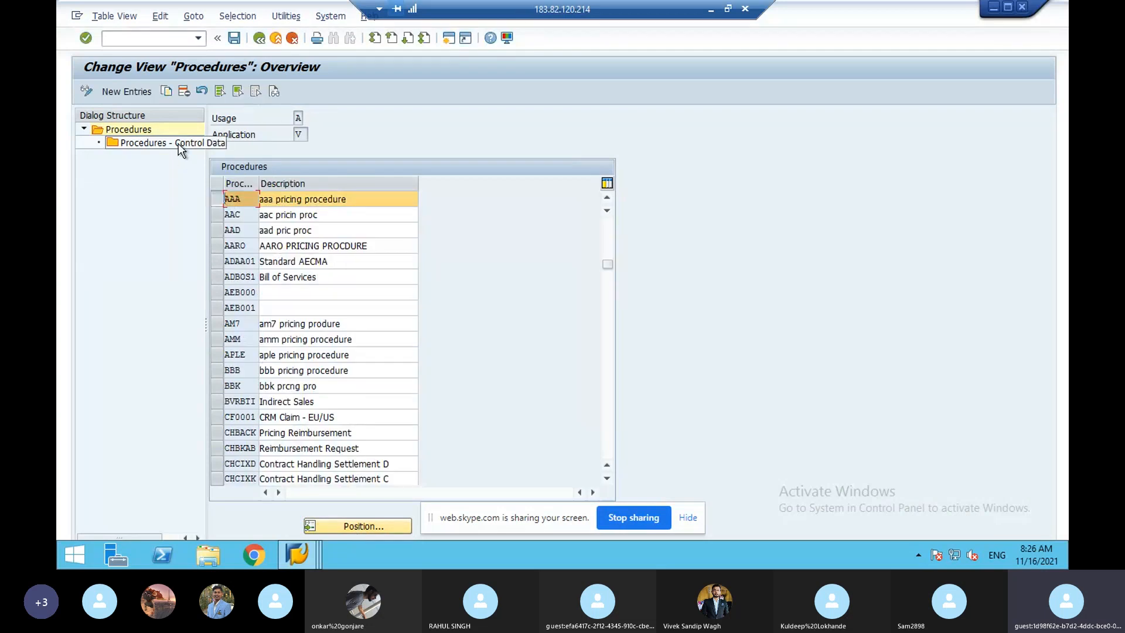
- Open AAA's control data steps, then open 'sap sd certification questions latest' from Downloads
{"action": "double_click", "coordinate": [178, 143]}
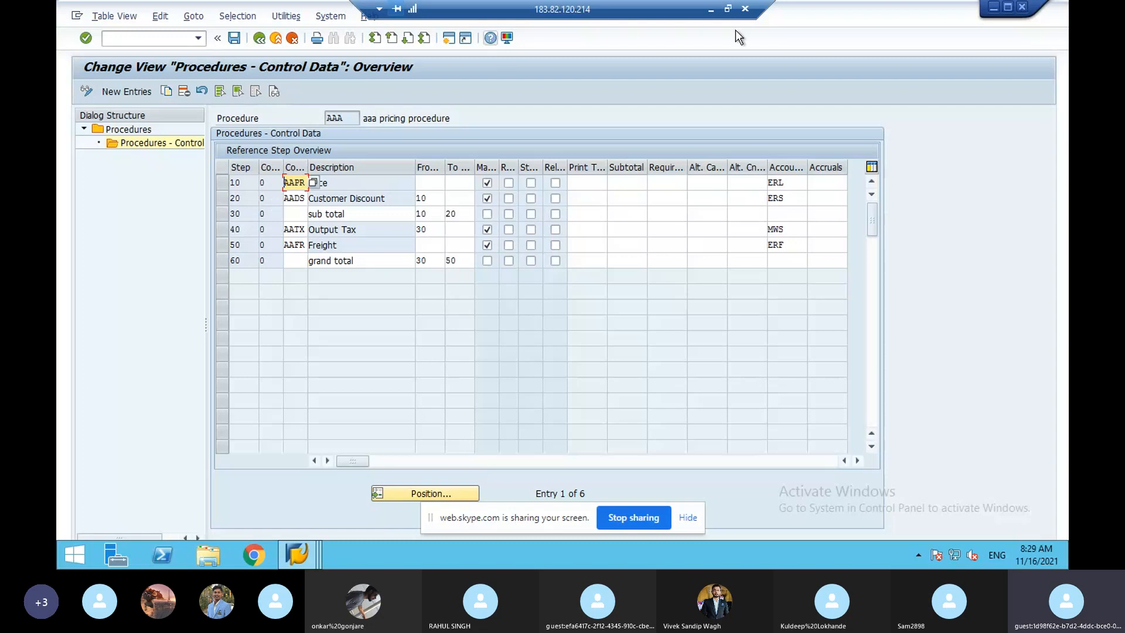
{"action": "left_click", "coordinate": [712, 11]}
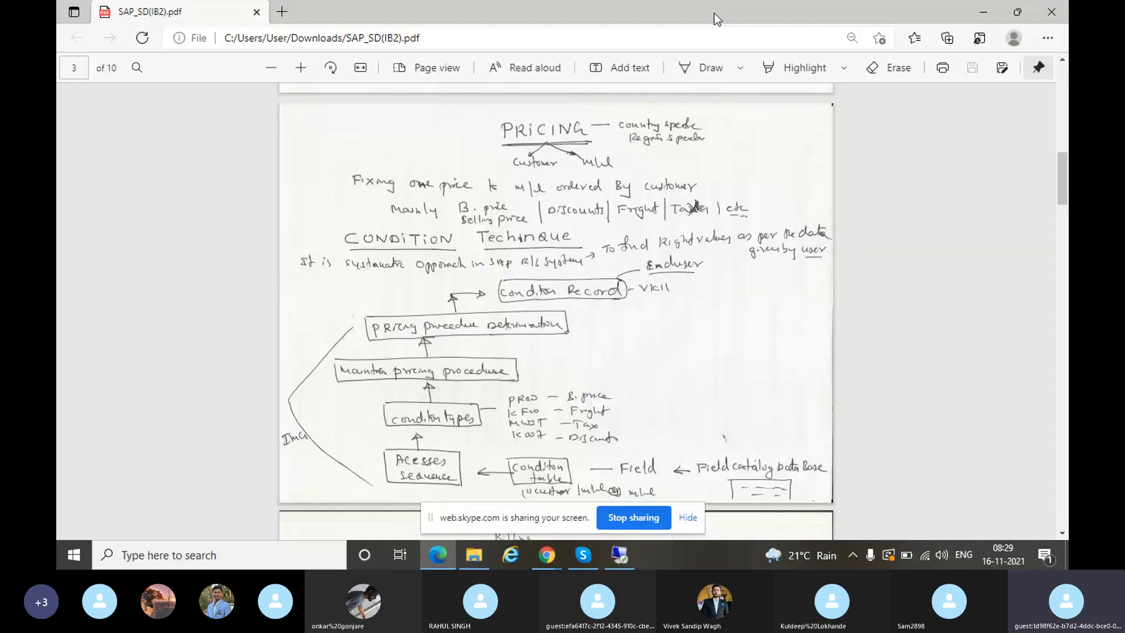
{"action": "left_click", "coordinate": [985, 16]}
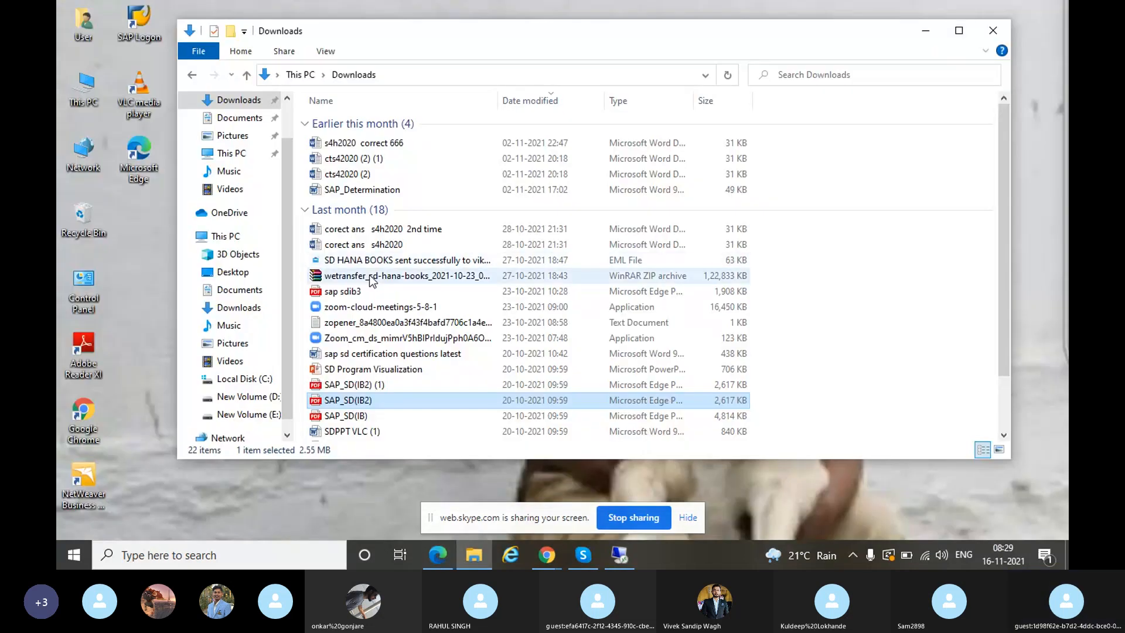
{"action": "double_click", "coordinate": [349, 354]}
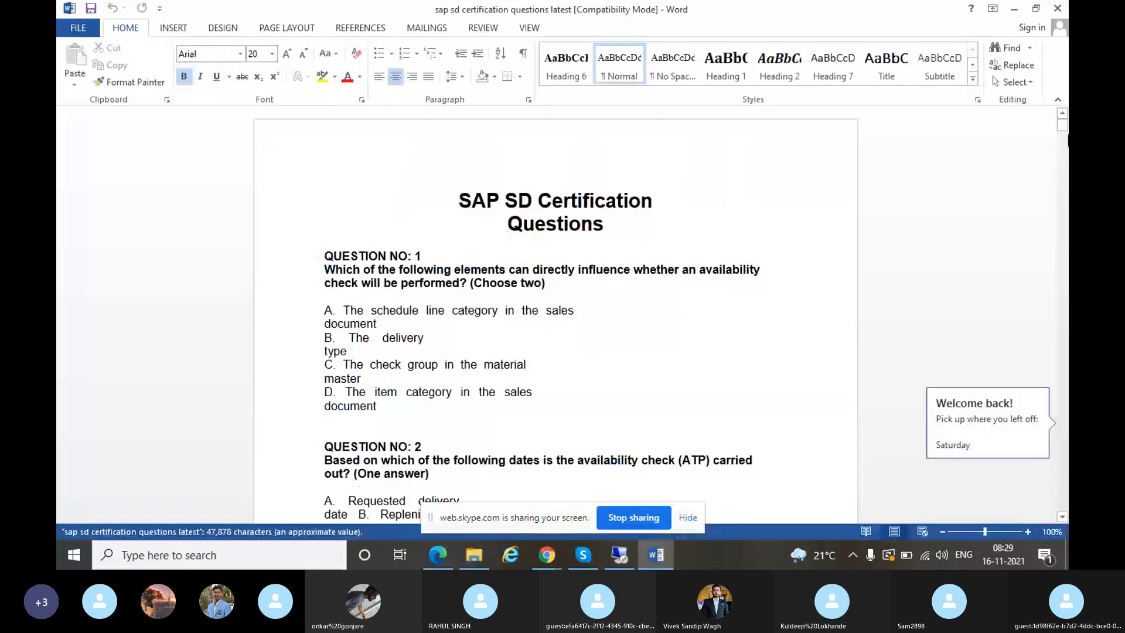
- Scroll the Word document to question 8 on pricing procedures, then switch back to AAA's control data
{"action": "left_click_drag", "start_coordinate": [1062, 125], "coordinate": [1062, 365]}
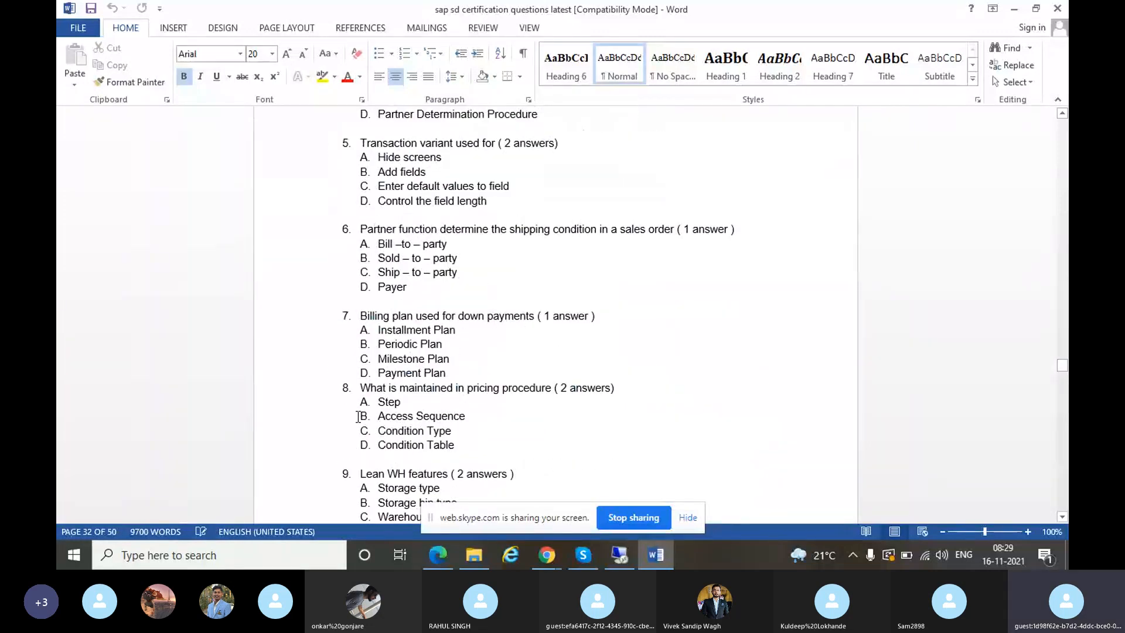
{"action": "left_click_drag", "start_coordinate": [359, 388], "coordinate": [551, 388]}
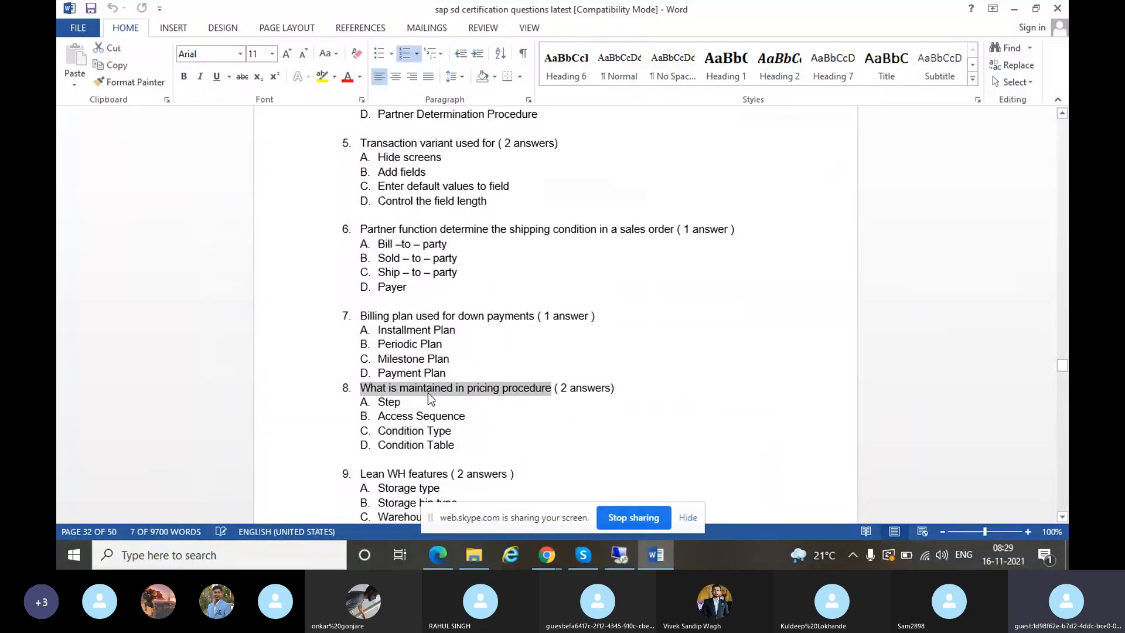
{"action": "left_click", "coordinate": [408, 402]}
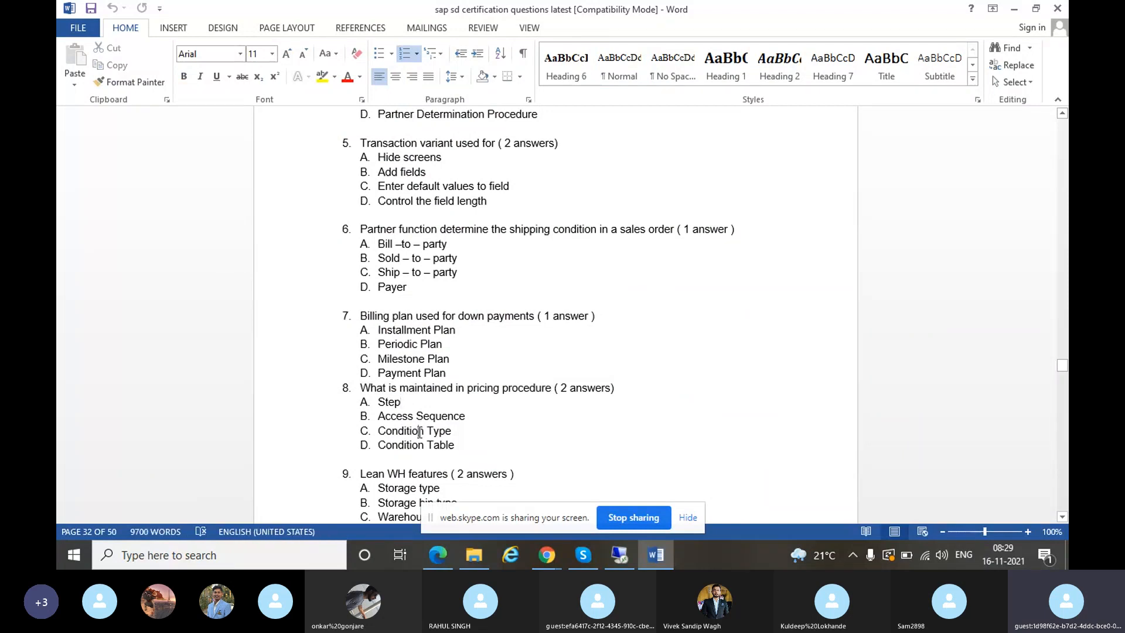
{"action": "left_click", "coordinate": [619, 557]}
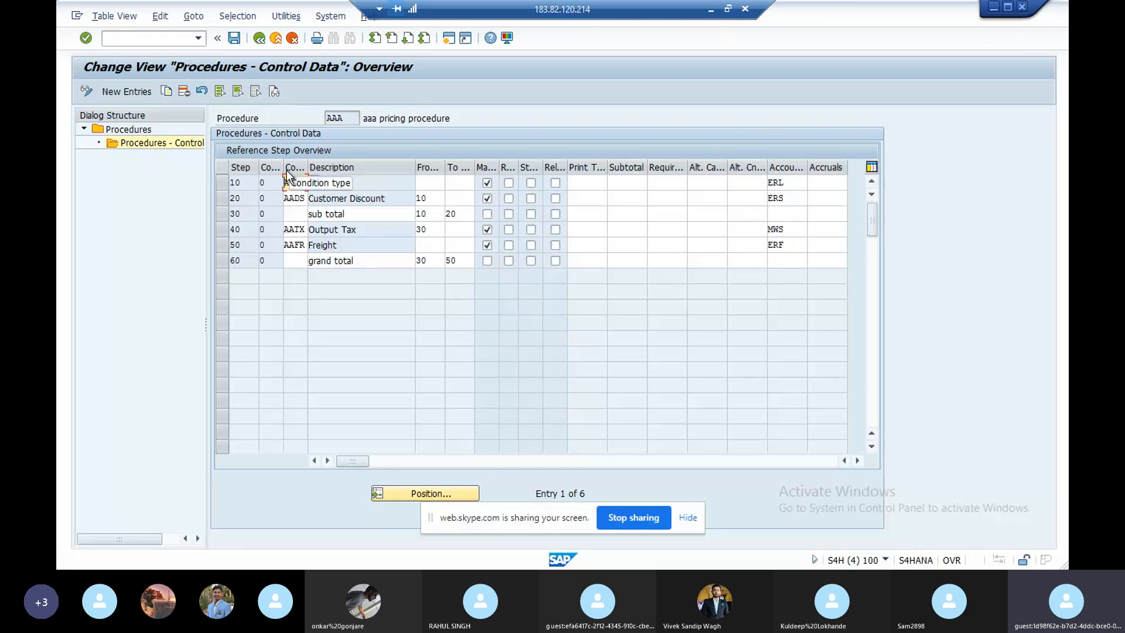
{"action": "left_click", "coordinate": [247, 181]}
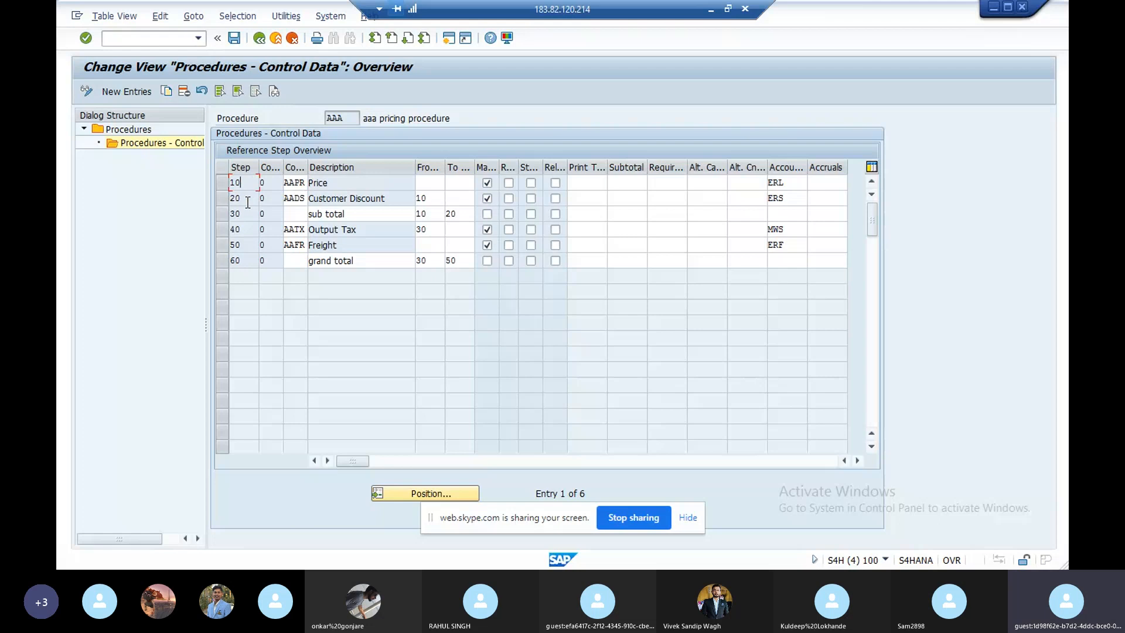
{"action": "left_click", "coordinate": [223, 232]}
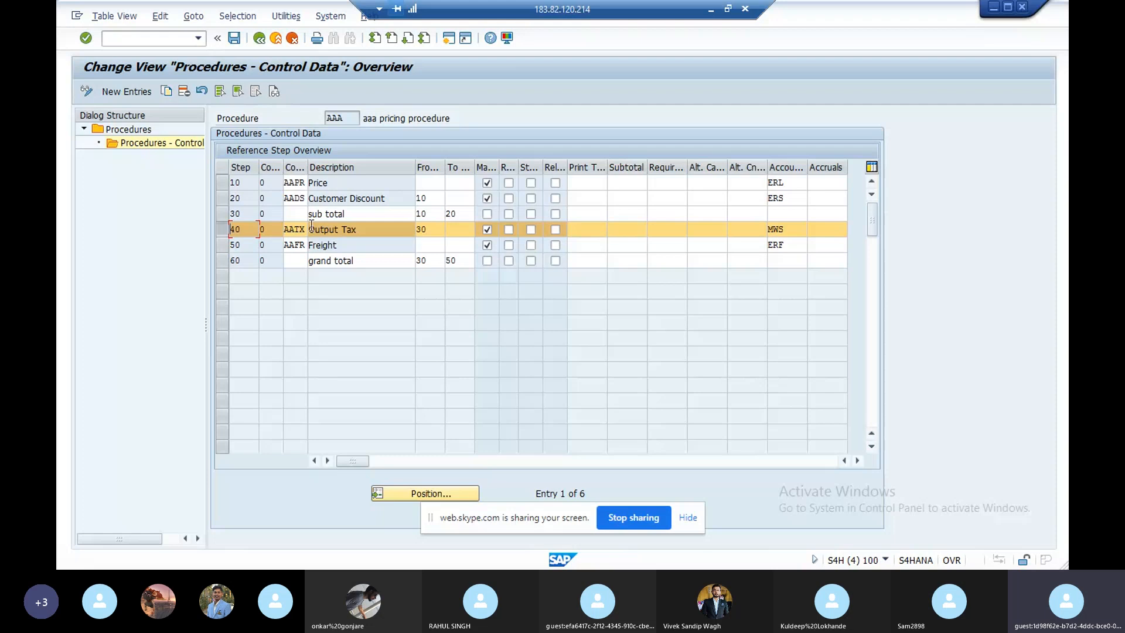
{"action": "left_click", "coordinate": [302, 245]}
{"action": "left_click", "coordinate": [268, 230]}
{"action": "left_click", "coordinate": [304, 197]}
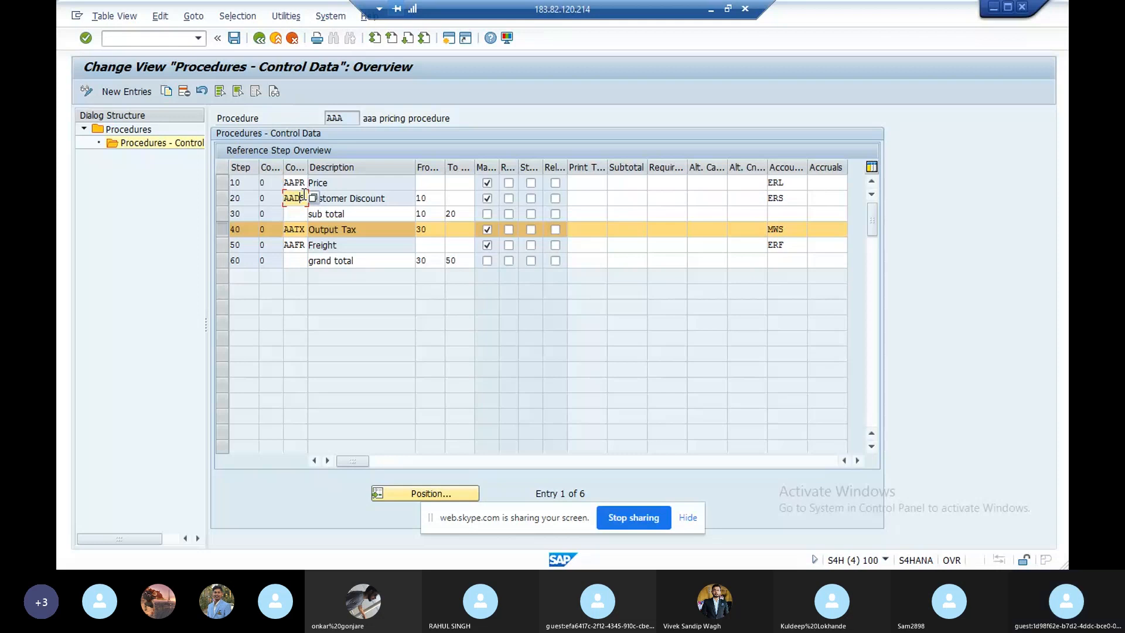
{"action": "left_click", "coordinate": [268, 184]}
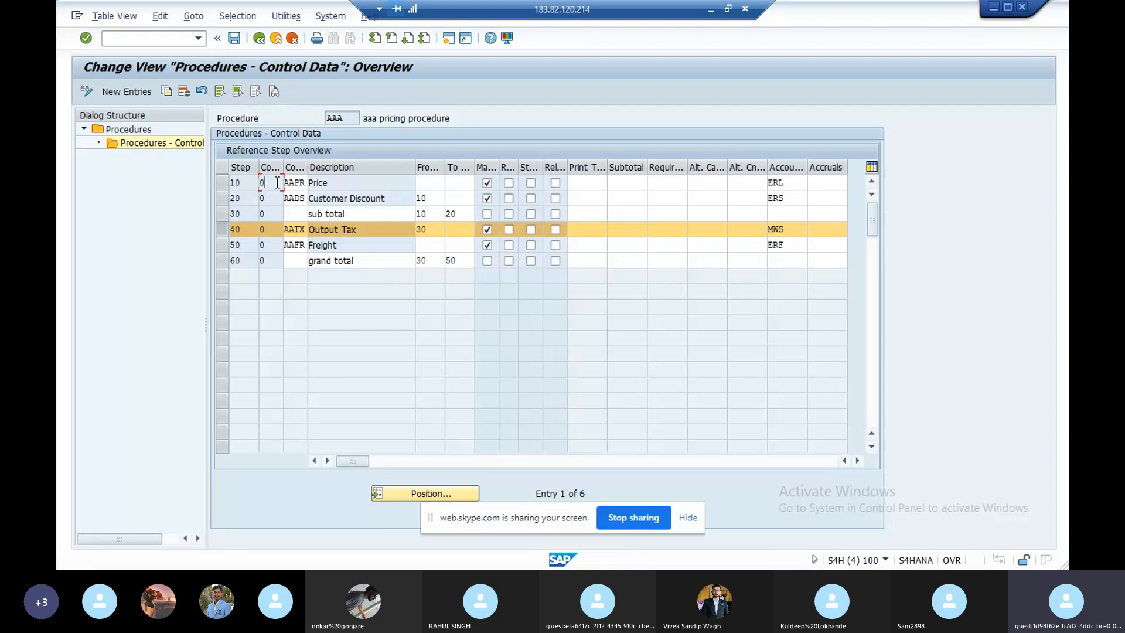
- Walk through the Price and Customer Discount steps, showing Customer Discount is based on step 10
{"action": "left_click", "coordinate": [298, 183]}
{"action": "left_click", "coordinate": [320, 194]}
{"action": "left_click", "coordinate": [443, 183]}
{"action": "left_click", "coordinate": [457, 184]}
{"action": "left_click", "coordinate": [360, 198]}
{"action": "left_click", "coordinate": [235, 183]}
{"action": "left_click", "coordinate": [433, 199]}
- Mark Price step 10 as required and statistical, and Output Tax step 40 as required
{"action": "left_click", "coordinate": [508, 183]}
{"action": "left_click", "coordinate": [513, 231]}
{"action": "left_click", "coordinate": [531, 183]}
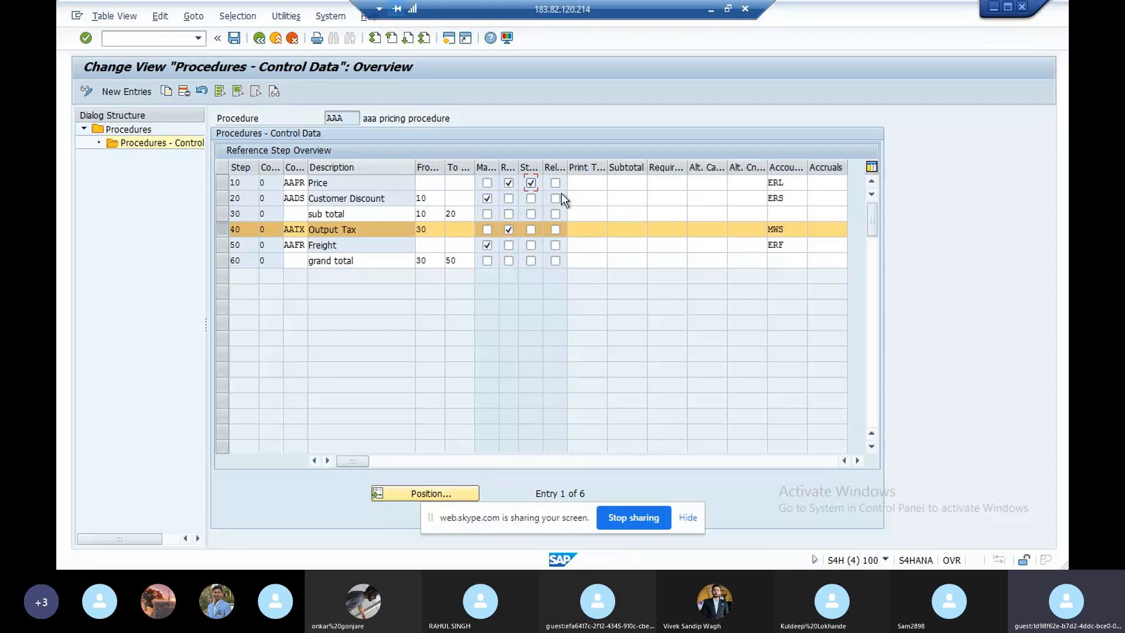
{"action": "left_click", "coordinate": [592, 187]}
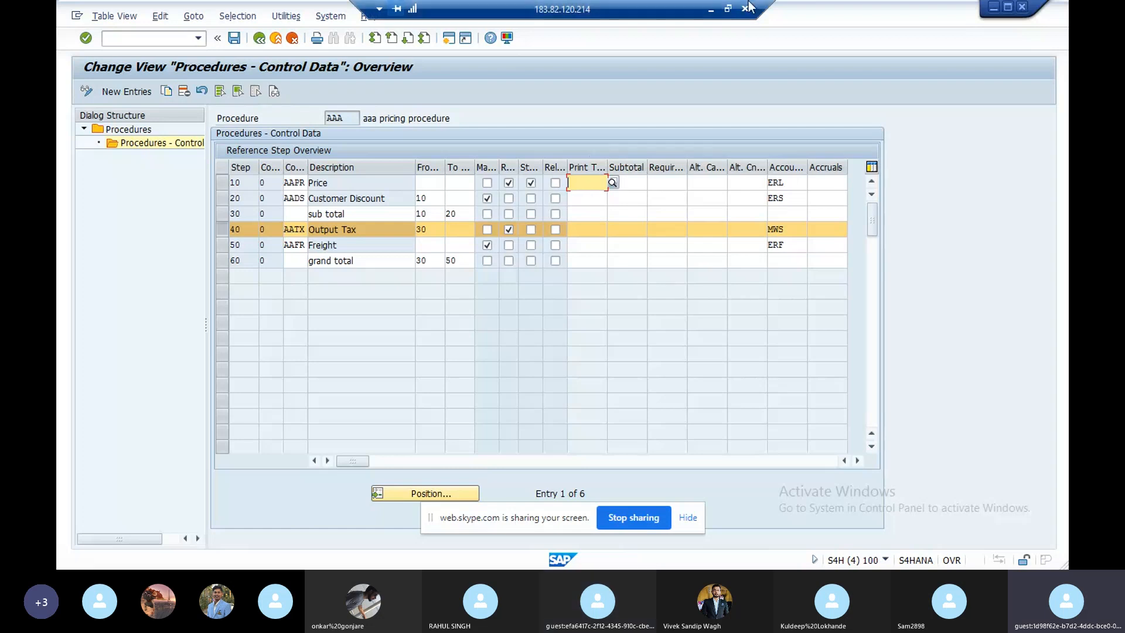
- Minimize the open windows and launch SAP Logon from the desktop
{"action": "left_click", "coordinate": [709, 13]}
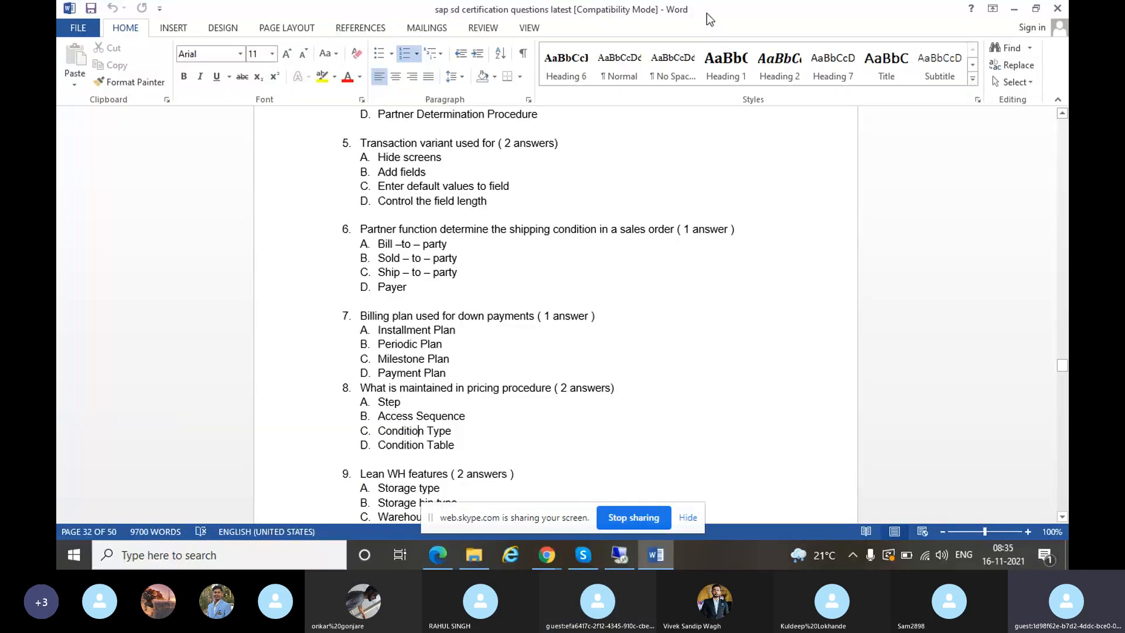
{"action": "left_click", "coordinate": [1015, 9]}
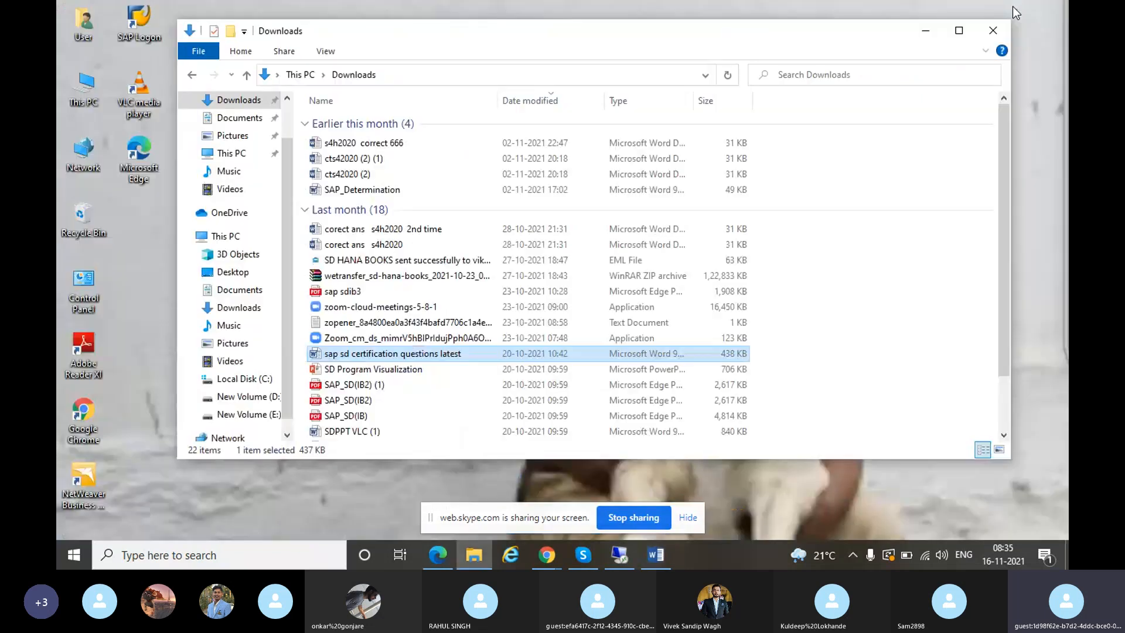
{"action": "left_click", "coordinate": [937, 33]}
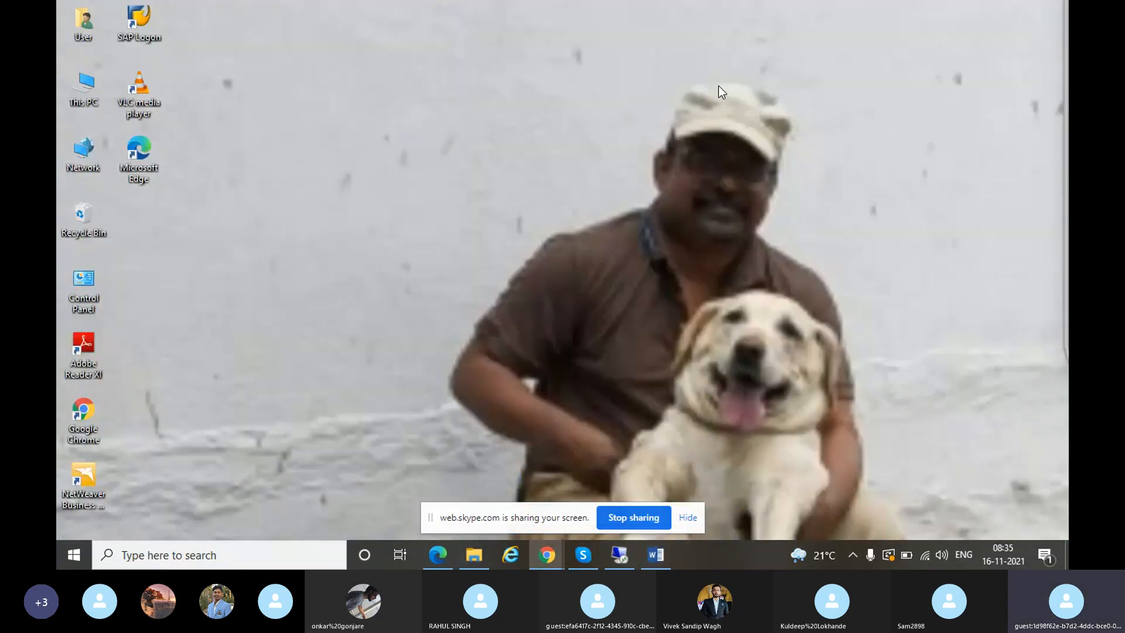
{"action": "double_click", "coordinate": [135, 16]}
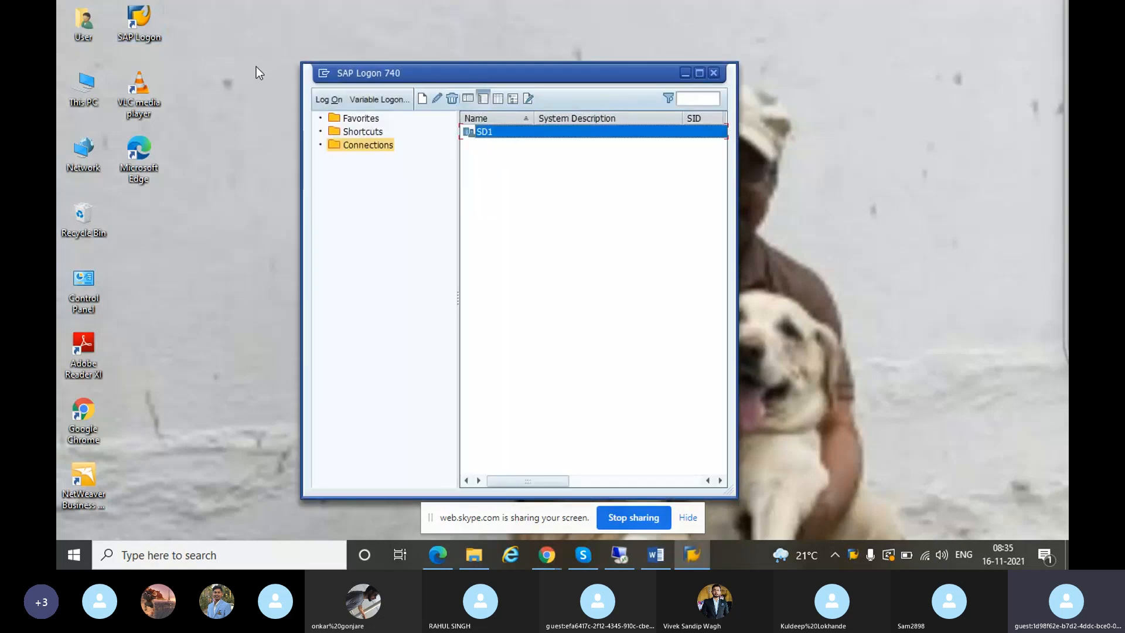
- Open the SD1 connection and log on to client 800 with the user ID and password
{"action": "double_click", "coordinate": [486, 135]}
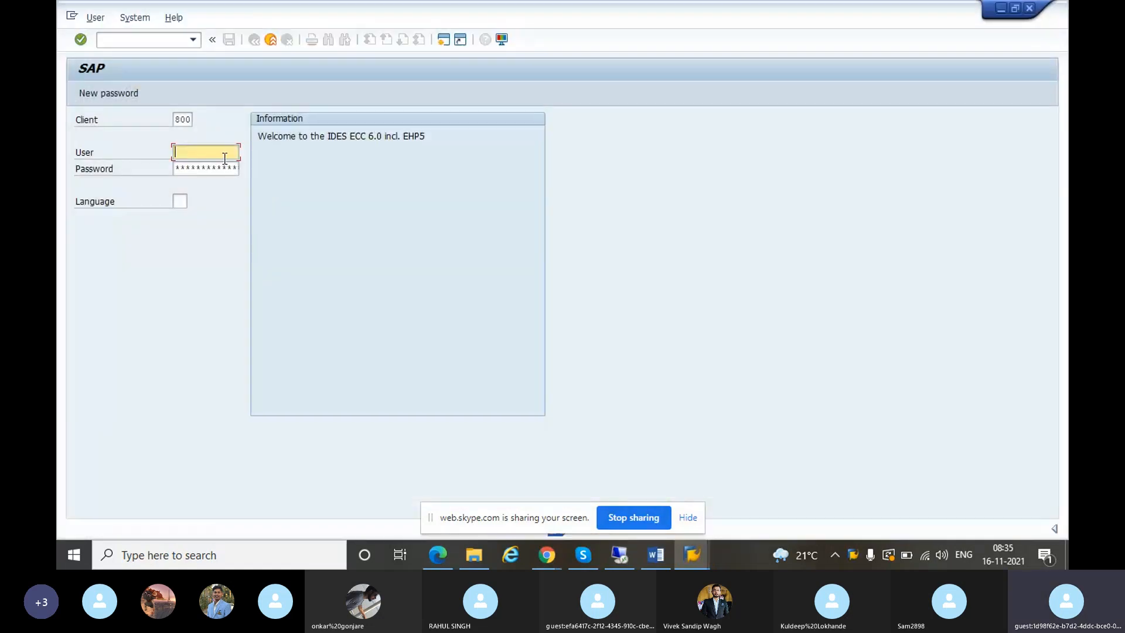
{"action": "type", "text": "sduser56"}
{"action": "left_click", "coordinate": [211, 170]}
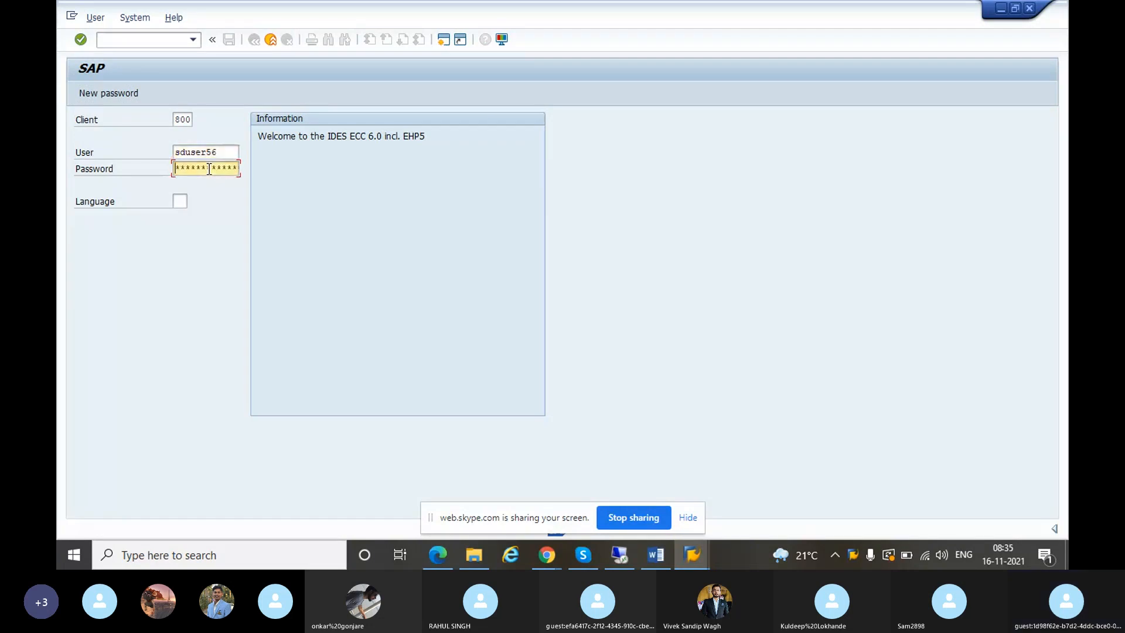
{"action": "type", "text": "******"}
{"action": "key", "text": "Return"}
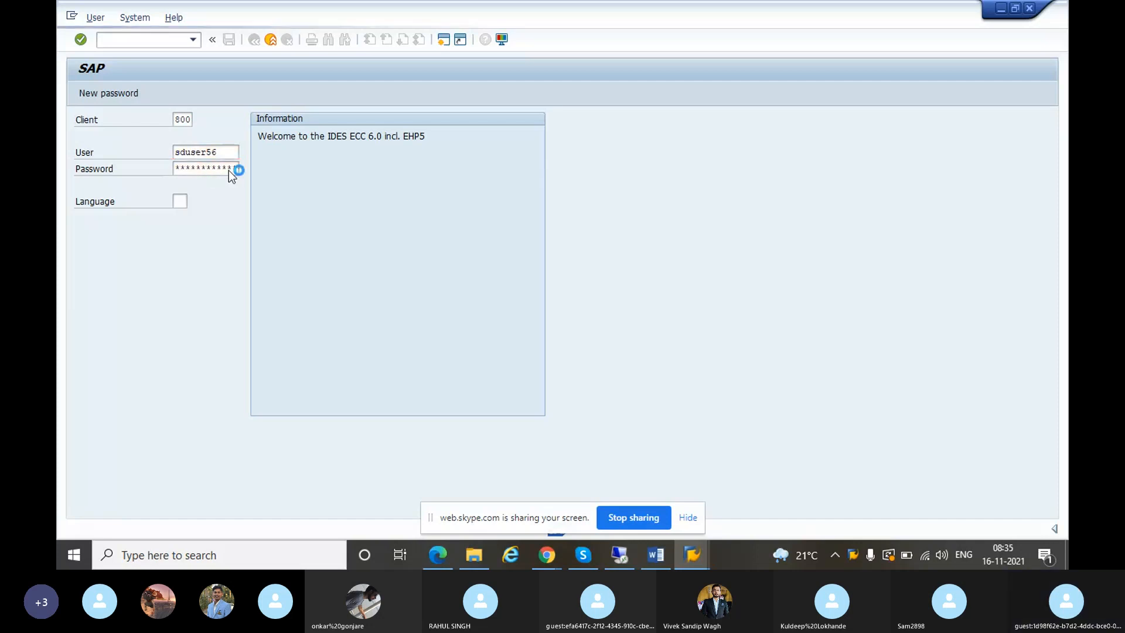
- Open order 14062 in VA02, acknowledging the subsequent-documents and credit-data messages
{"action": "type", "text": "va02"}
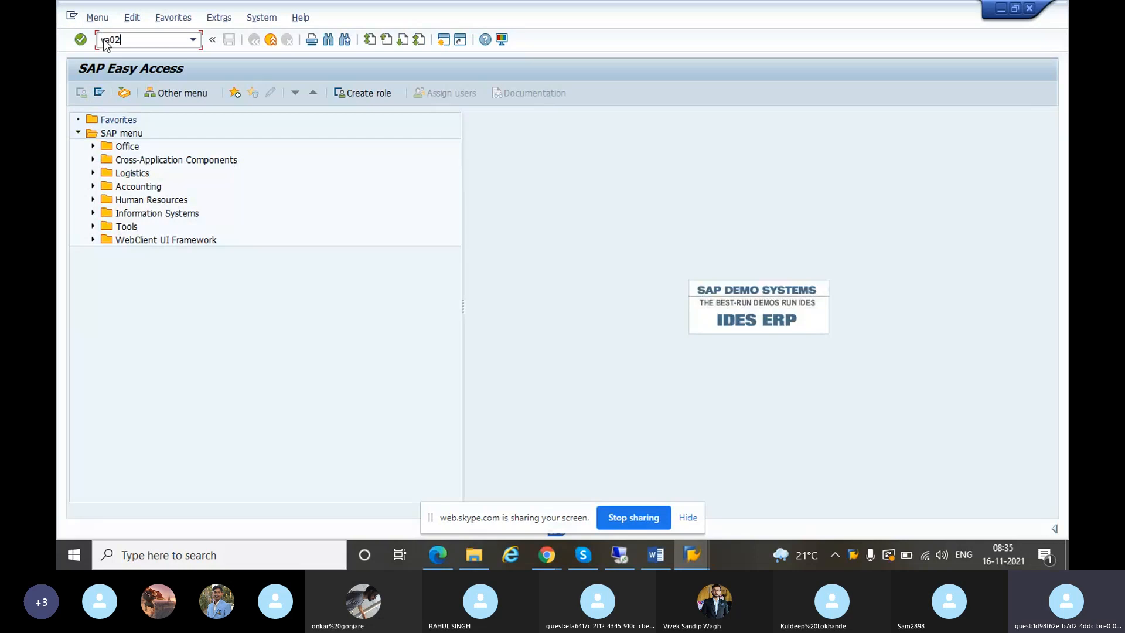
{"action": "key", "text": "Return"}
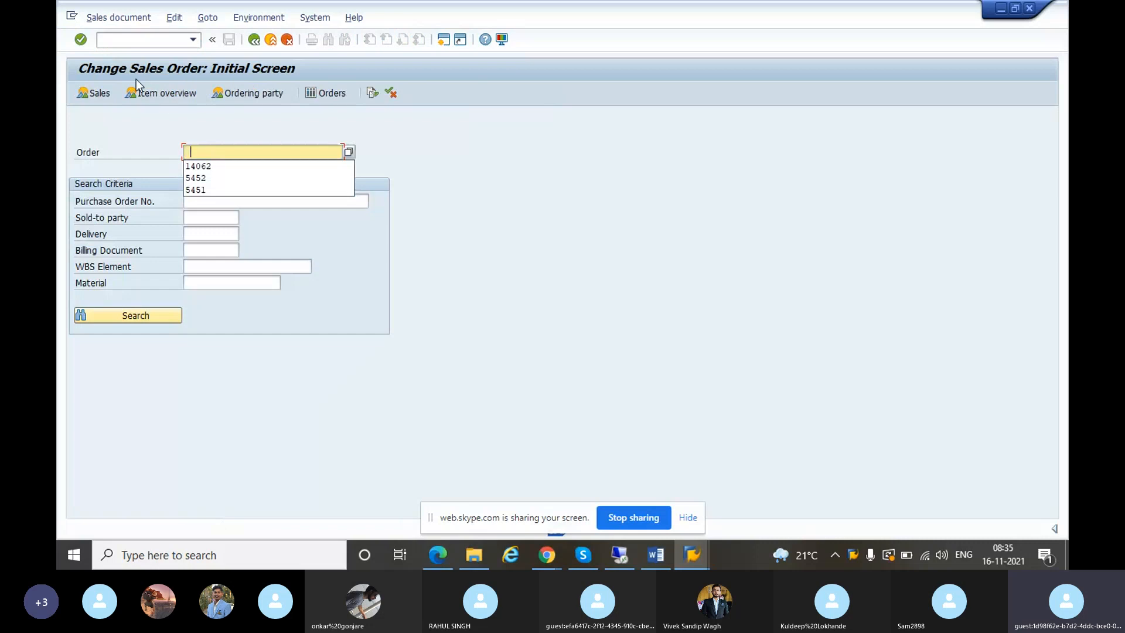
{"action": "left_click", "coordinate": [212, 168]}
{"action": "key", "text": "Return"}
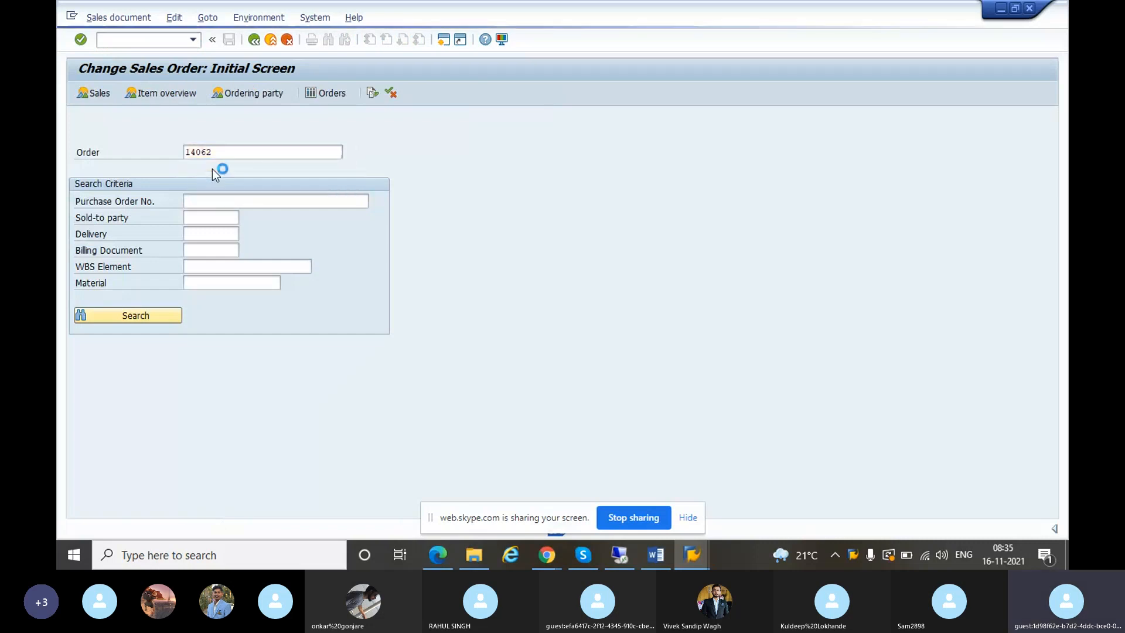
{"action": "key", "text": "Return"}
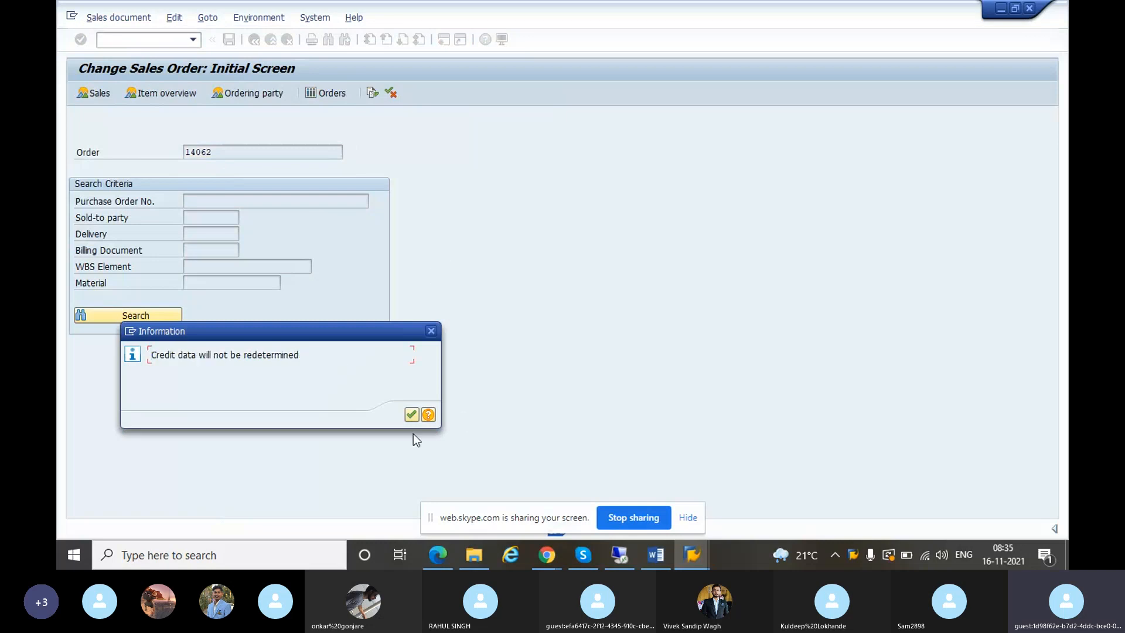
{"action": "left_click", "coordinate": [412, 414]}
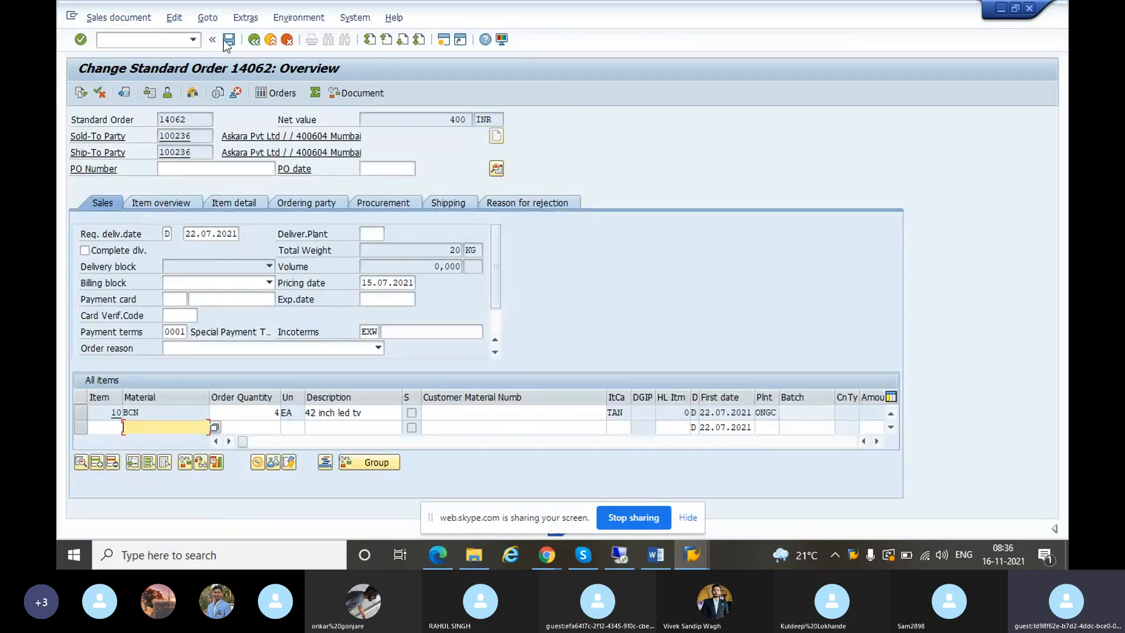
{"action": "left_click", "coordinate": [246, 18]}
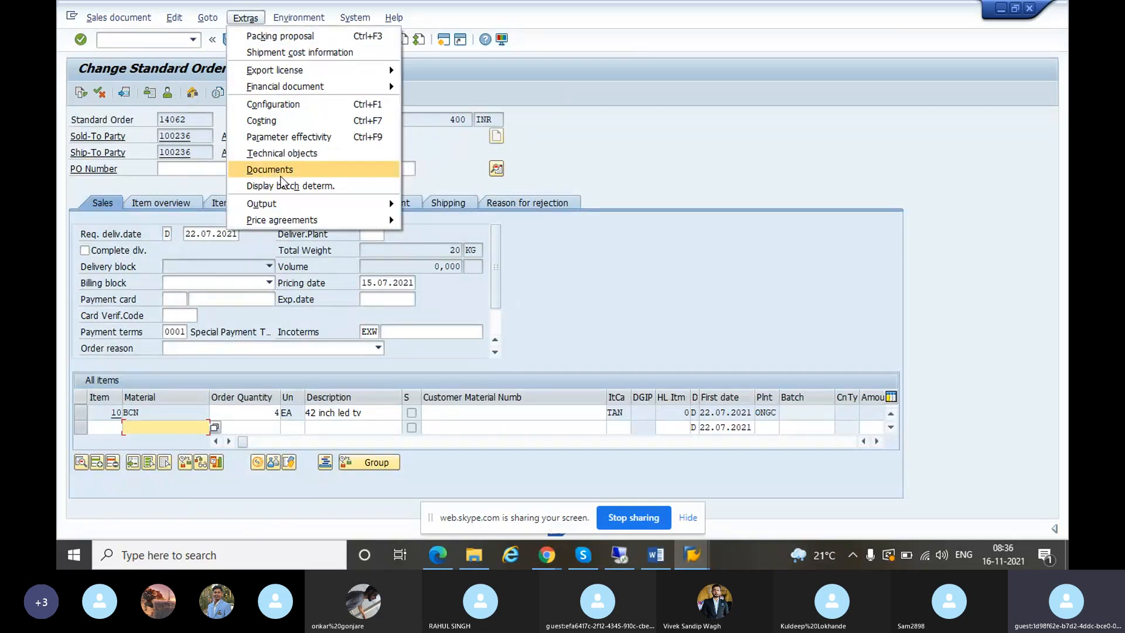
- Print-preview order 14062's LP01 confirmation down to the 400 total, then return to the S/4HANA session
{"action": "mouse_move", "coordinate": [346, 206]}
{"action": "mouse_move", "coordinate": [458, 206]}
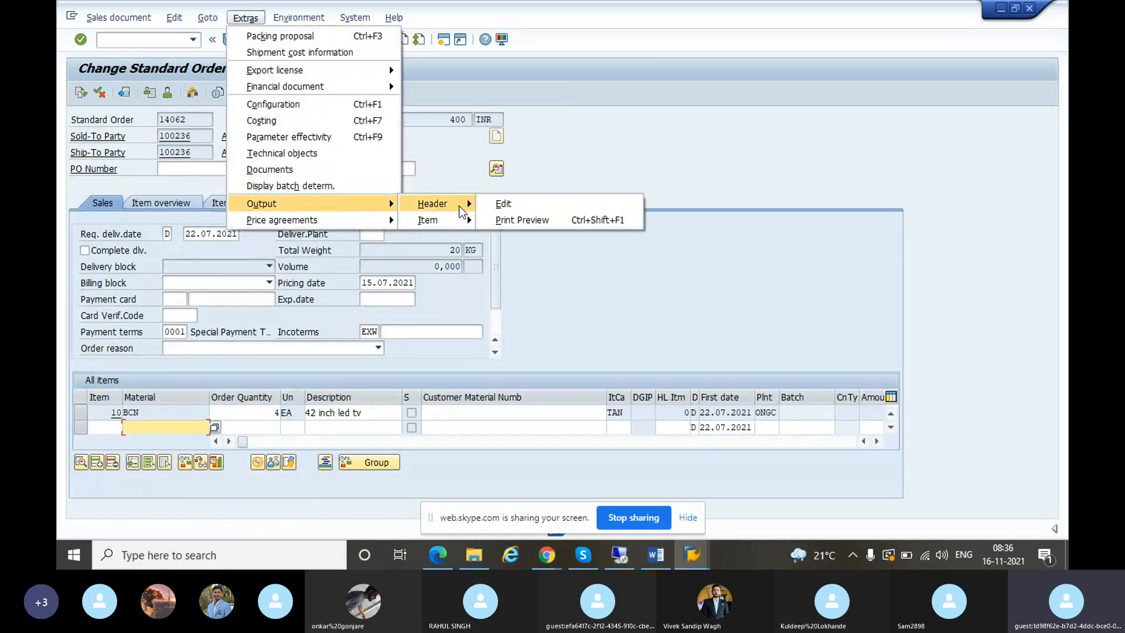
{"action": "left_click", "coordinate": [536, 220]}
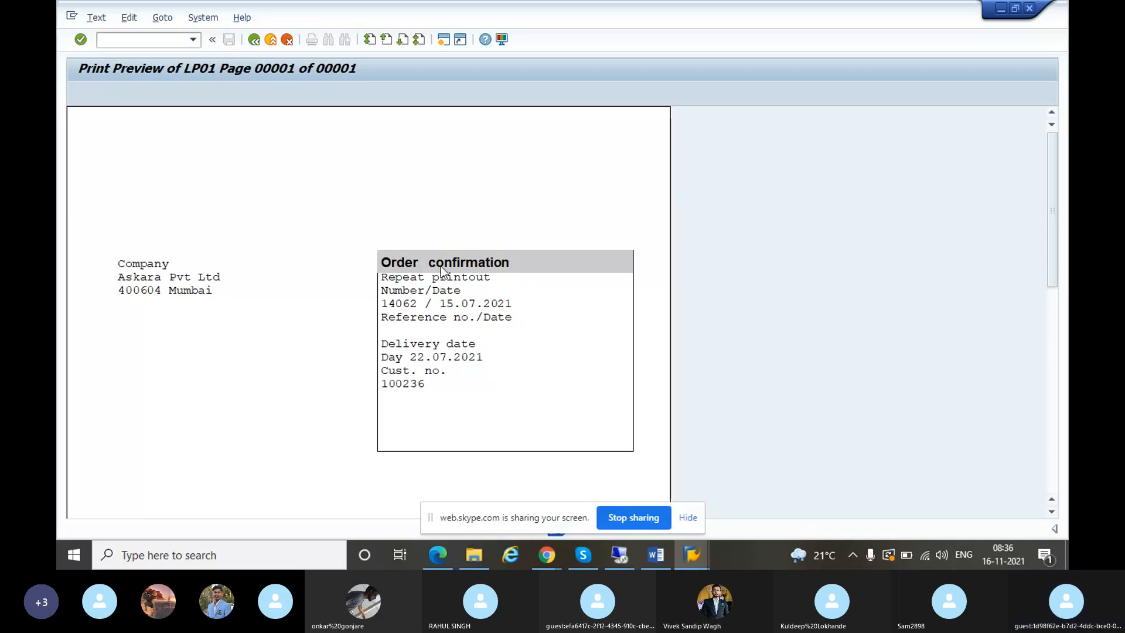
{"action": "scroll", "coordinate": [459, 316], "scroll_direction": "down", "scroll_amount": 1}
{"action": "scroll", "coordinate": [458, 315], "scroll_direction": "down", "scroll_amount": 3}
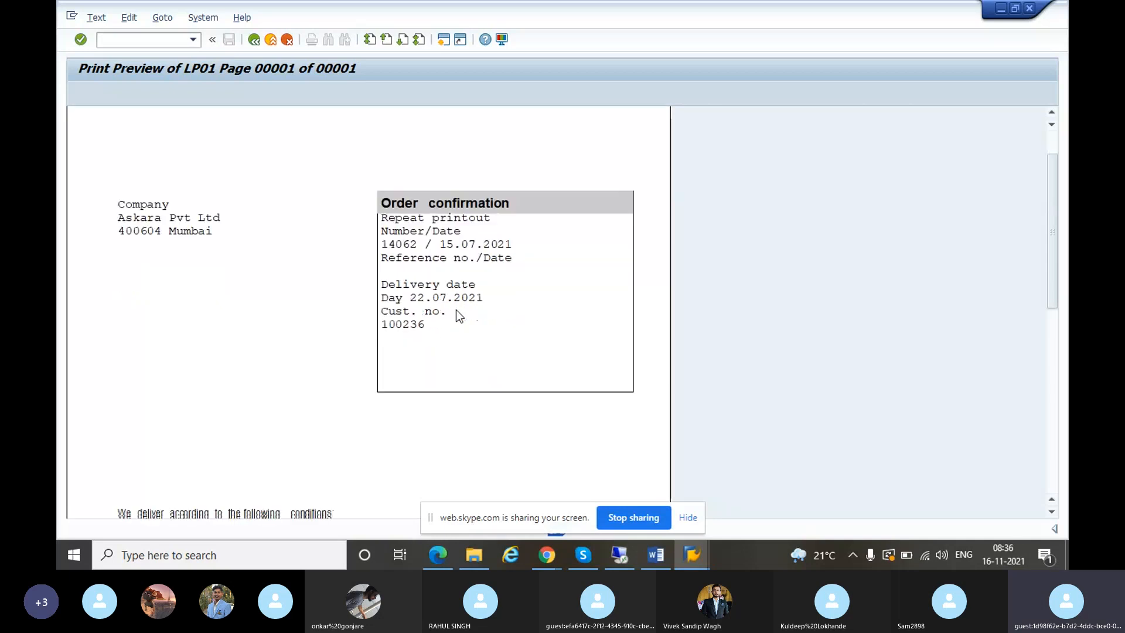
{"action": "scroll", "coordinate": [459, 315], "scroll_direction": "down", "scroll_amount": 5}
{"action": "scroll", "coordinate": [459, 315], "scroll_direction": "down", "scroll_amount": 4}
{"action": "scroll", "coordinate": [456, 310], "scroll_direction": "down", "scroll_amount": 1}
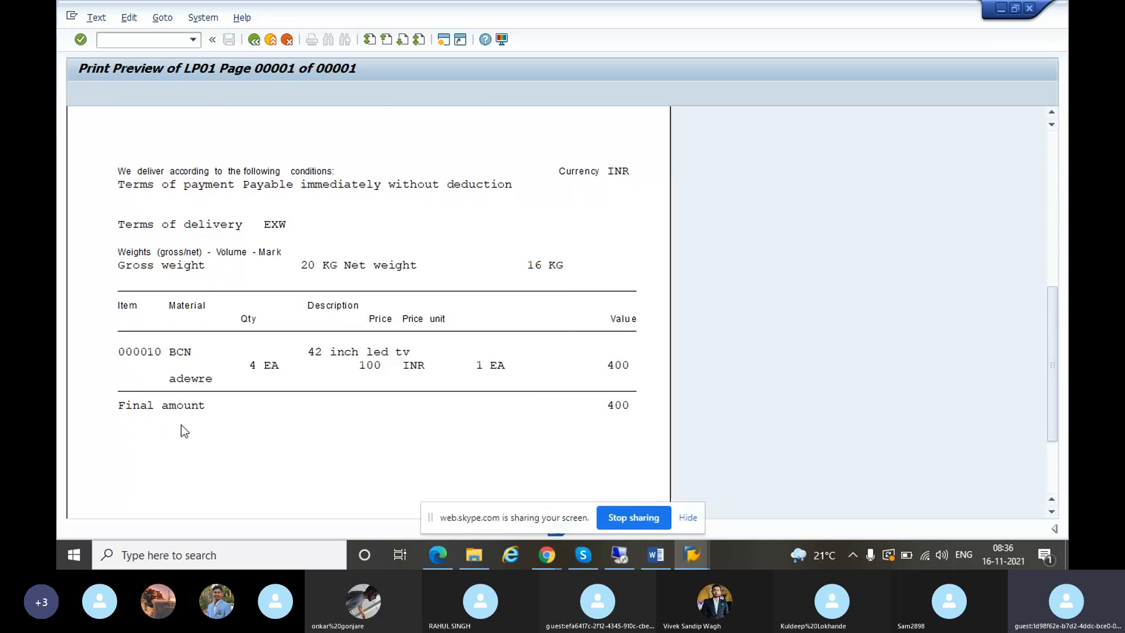
{"action": "left_click", "coordinate": [617, 554]}
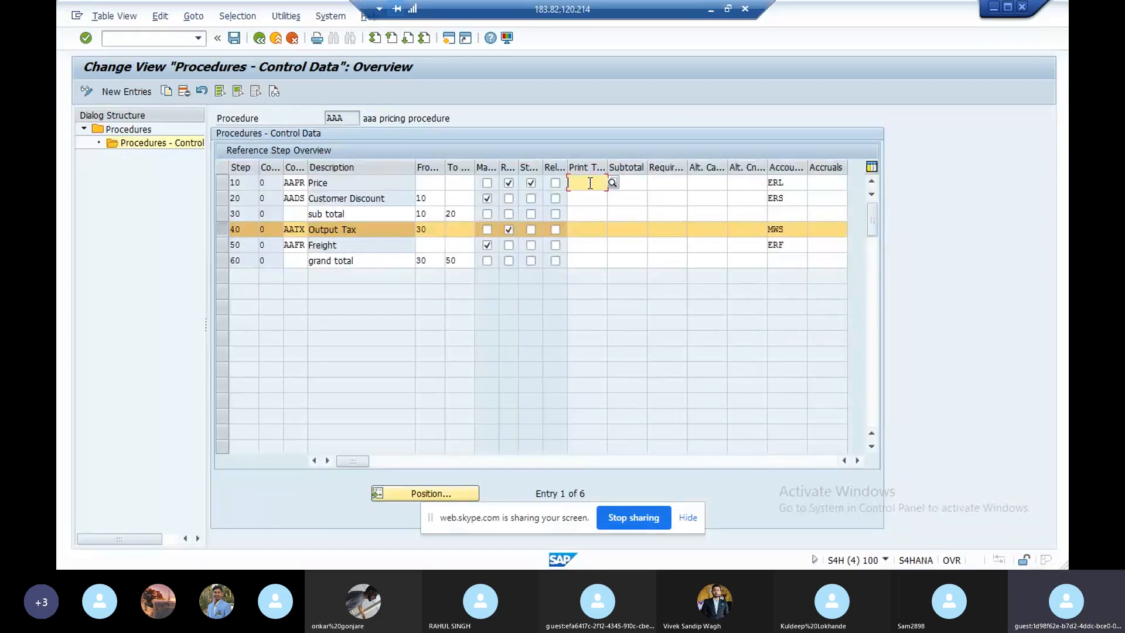
- Review the Subtotal and Requirement fields of steps 10 and 30
{"action": "left_click", "coordinate": [628, 186]}
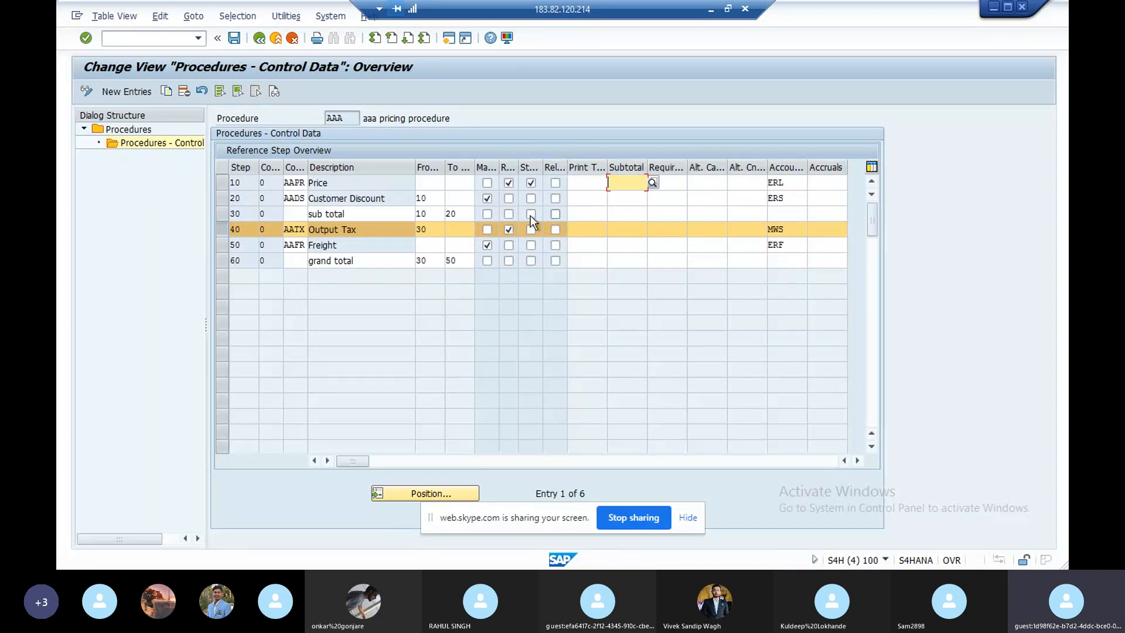
{"action": "left_click", "coordinate": [616, 216]}
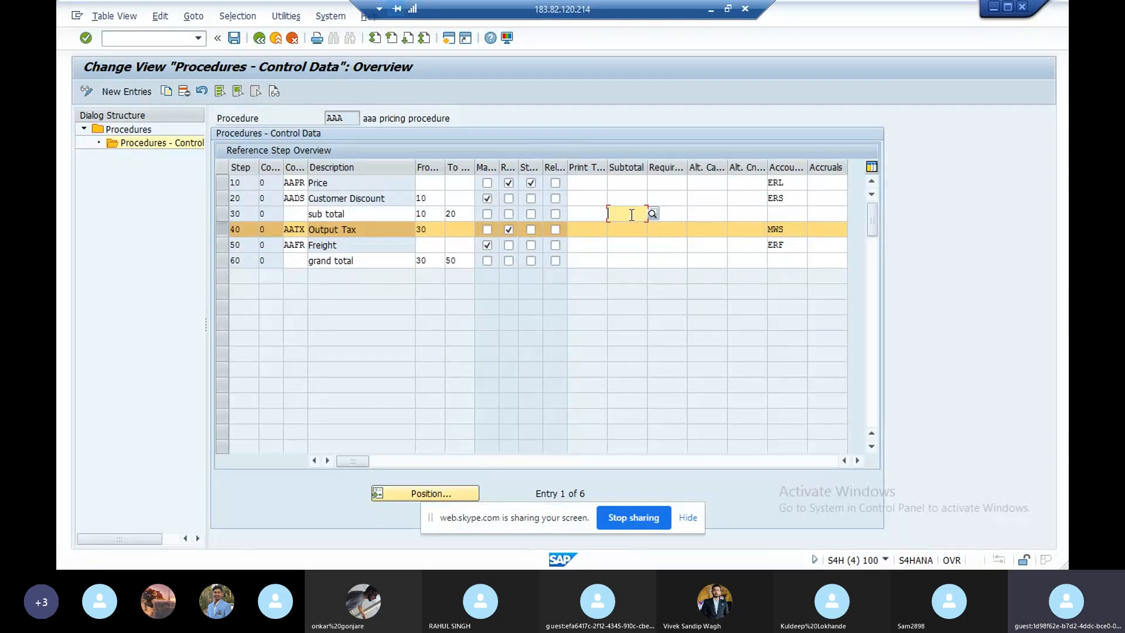
{"action": "left_click", "coordinate": [660, 184]}
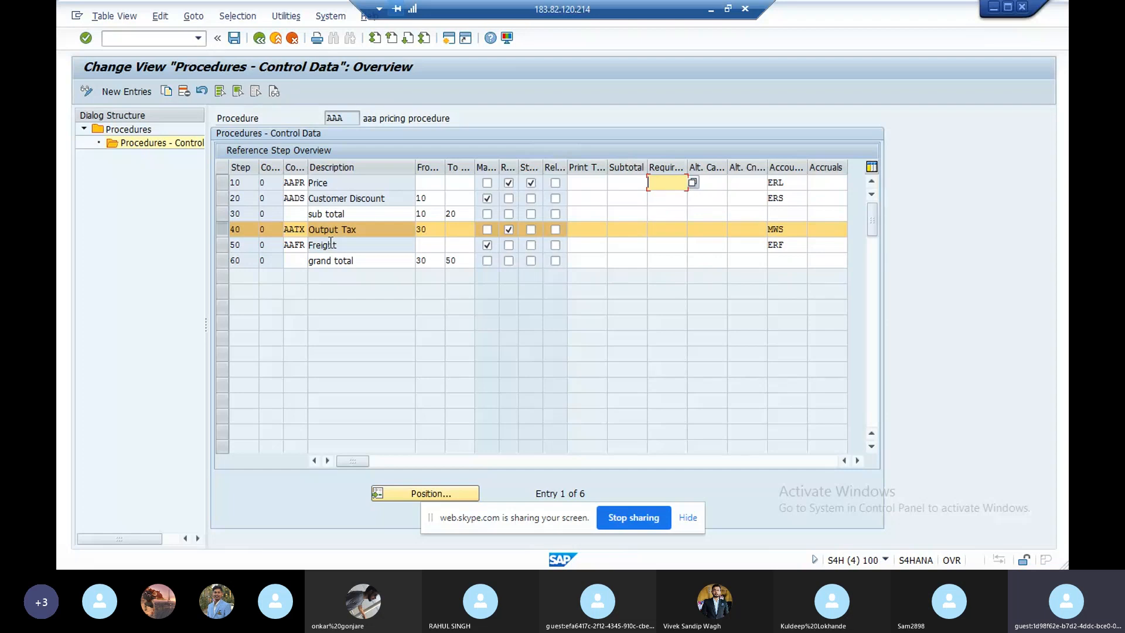
- Change step 20's condition type from AADS to b003
{"action": "left_click_drag", "start_coordinate": [306, 198], "coordinate": [308, 198]}
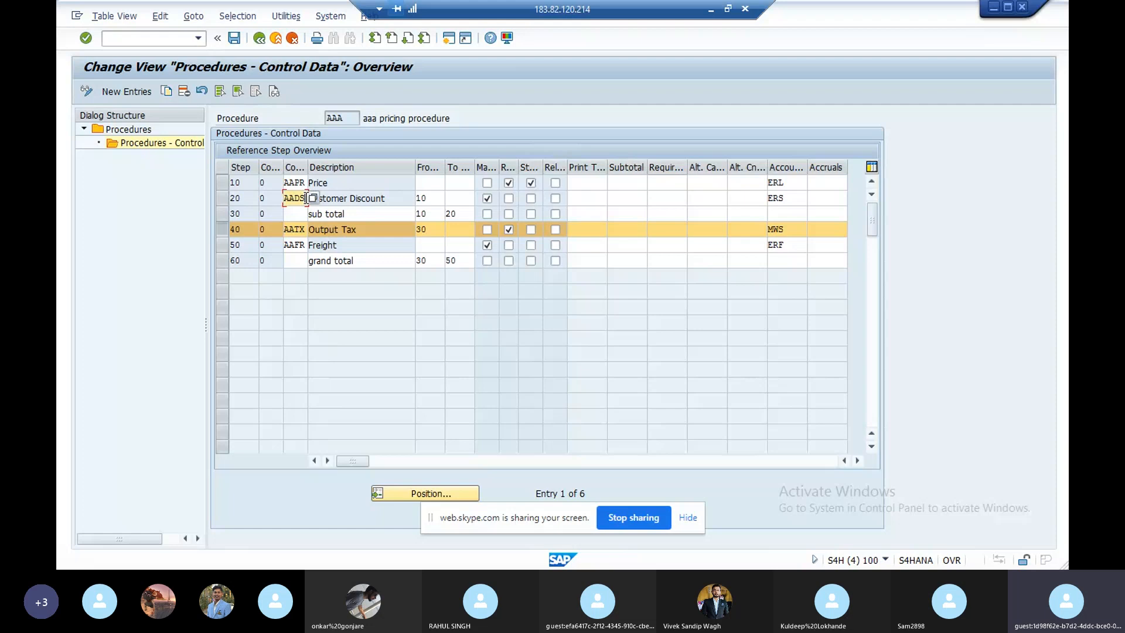
{"action": "key", "text": "BackSpace"}
{"action": "key", "text": "BackSpace"}
{"action": "key", "text": "BackSpace"}
{"action": "key", "text": "BackSpace"}
{"action": "type", "text": "b003"}
{"action": "left_click", "coordinate": [487, 239]}
- Bring up the requirement routines list for step 20's Requirement field
{"action": "left_click", "coordinate": [662, 229]}
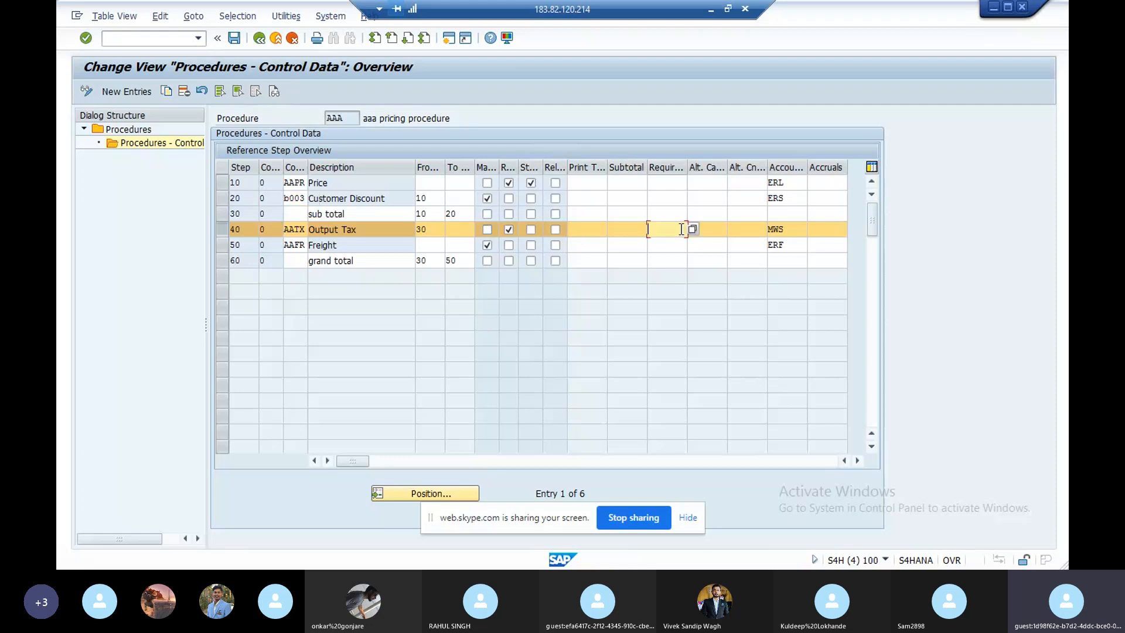
{"action": "left_click", "coordinate": [672, 199]}
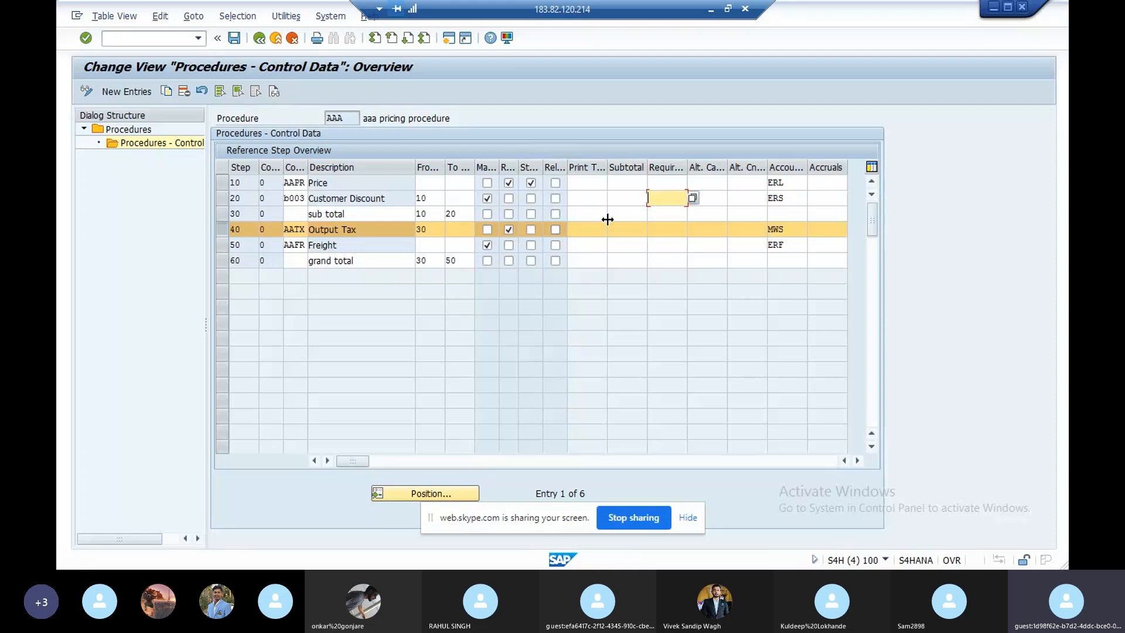
{"action": "left_click", "coordinate": [692, 198]}
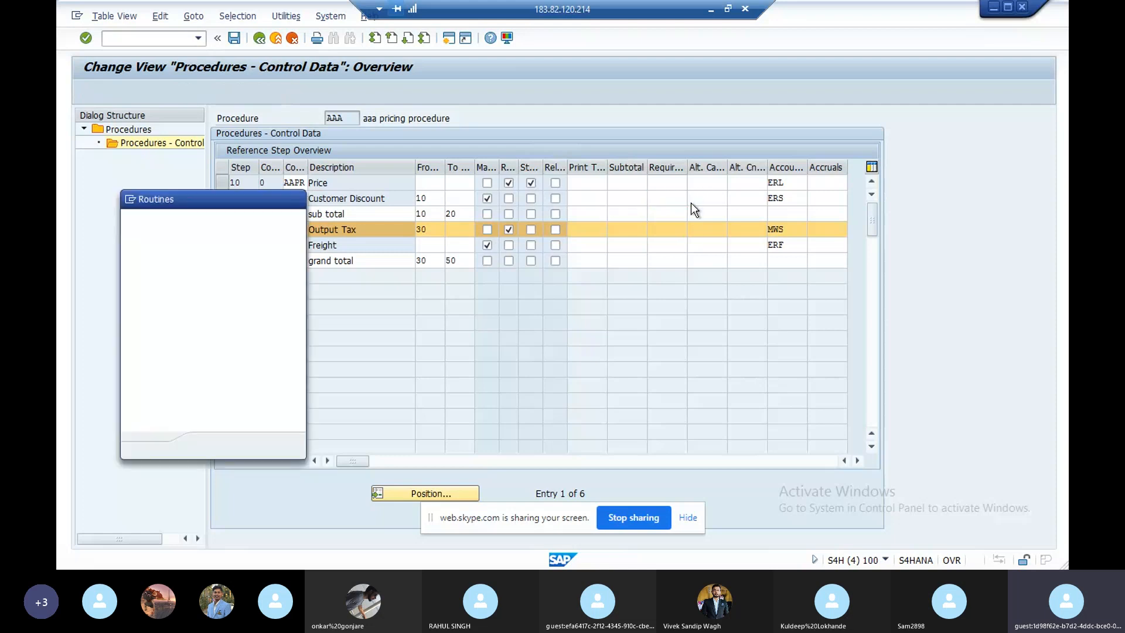
- View the LV61A025 source code of routine 25, Only in RebatBillDoc, then go back
{"action": "left_click", "coordinate": [266, 396]}
{"action": "left_click", "coordinate": [266, 396]}
{"action": "left_click", "coordinate": [266, 396]}
{"action": "left_click", "coordinate": [265, 396]}
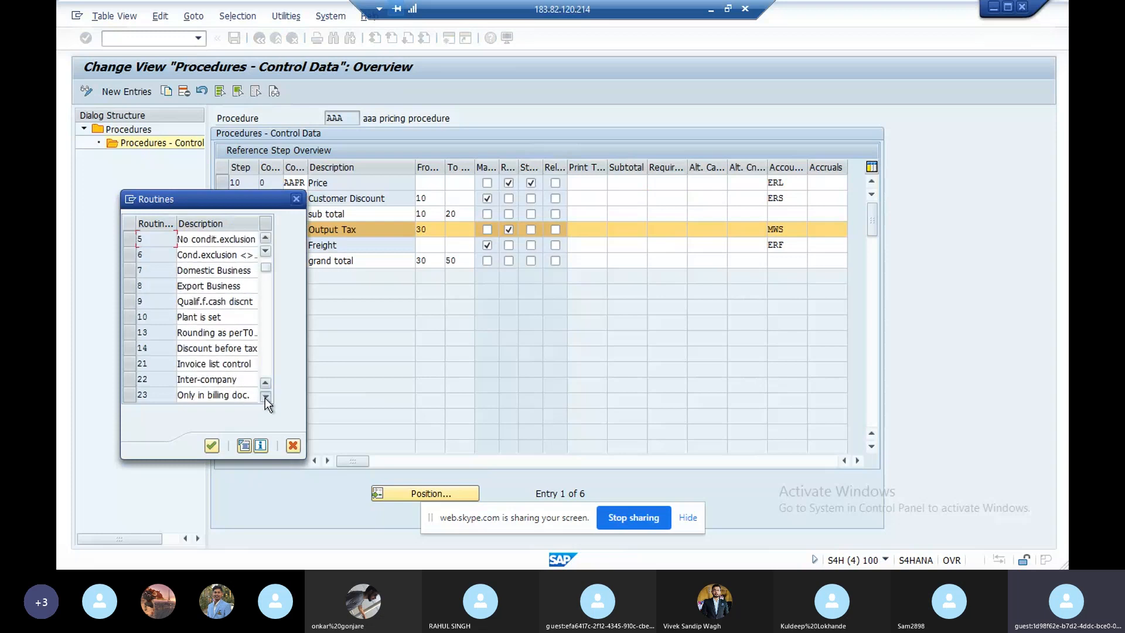
{"action": "left_click", "coordinate": [266, 396]}
{"action": "left_click", "coordinate": [265, 396]}
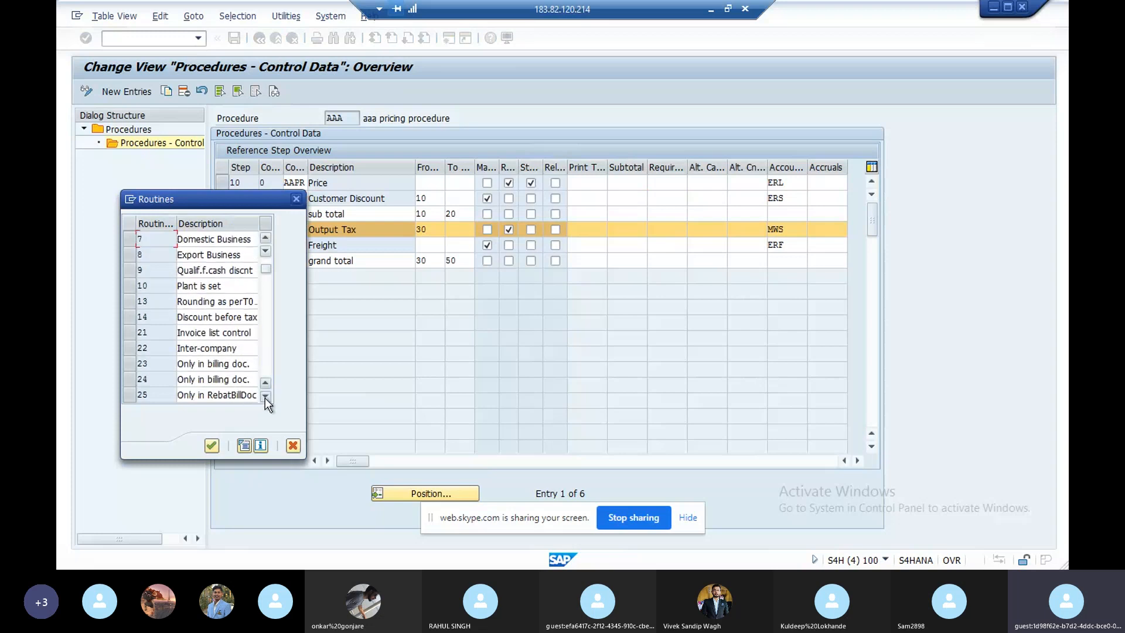
{"action": "left_click", "coordinate": [129, 395]}
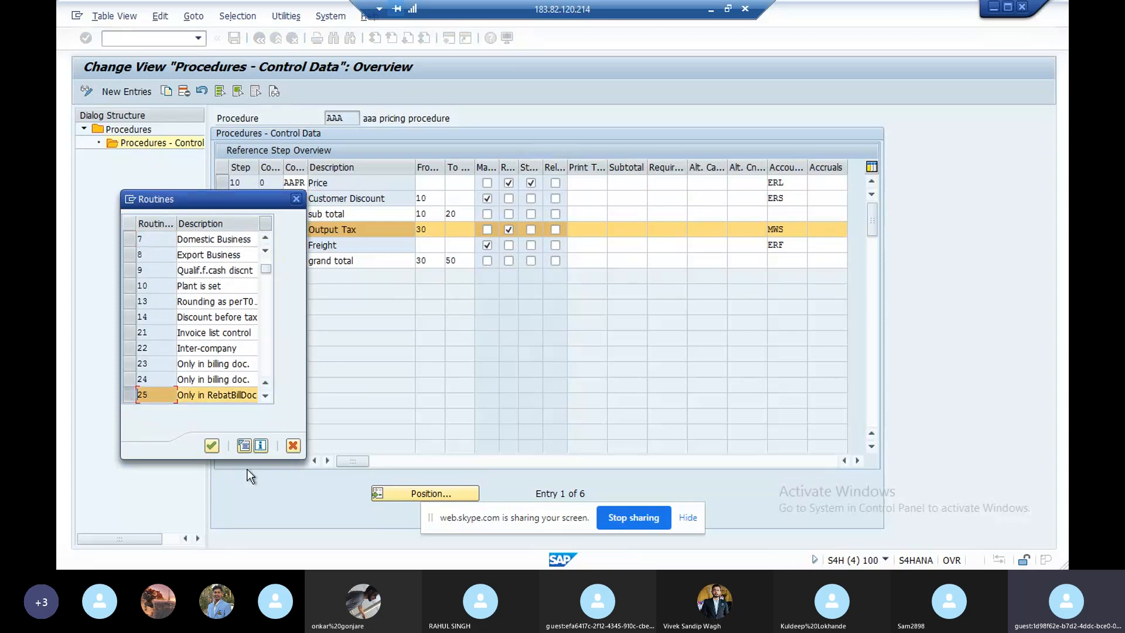
{"action": "left_click", "coordinate": [245, 447]}
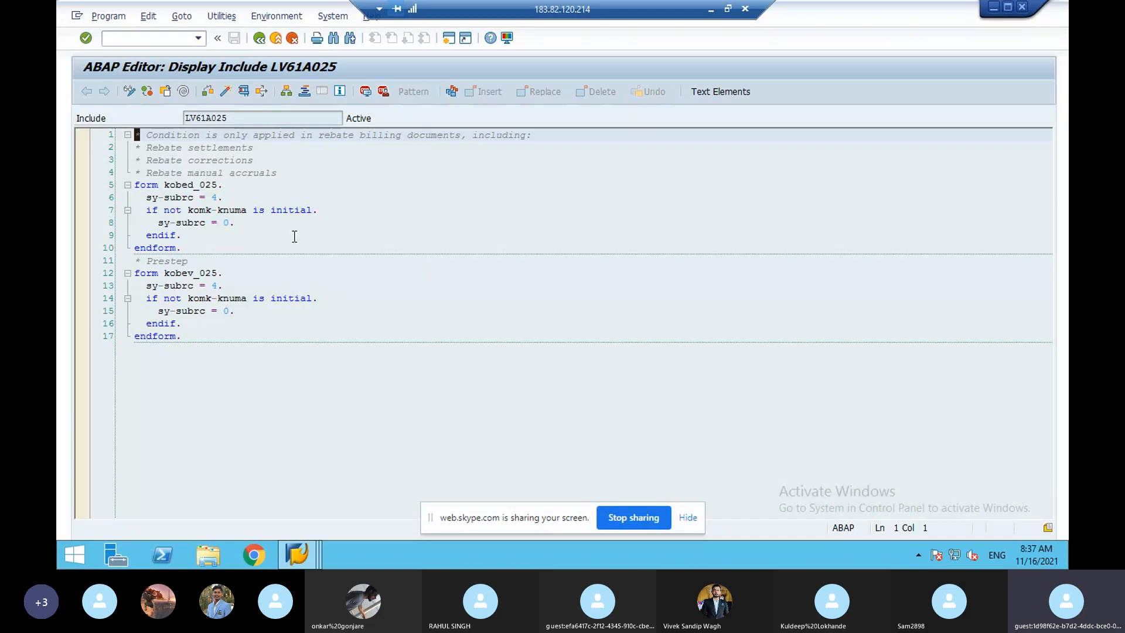
{"action": "left_click", "coordinate": [260, 39]}
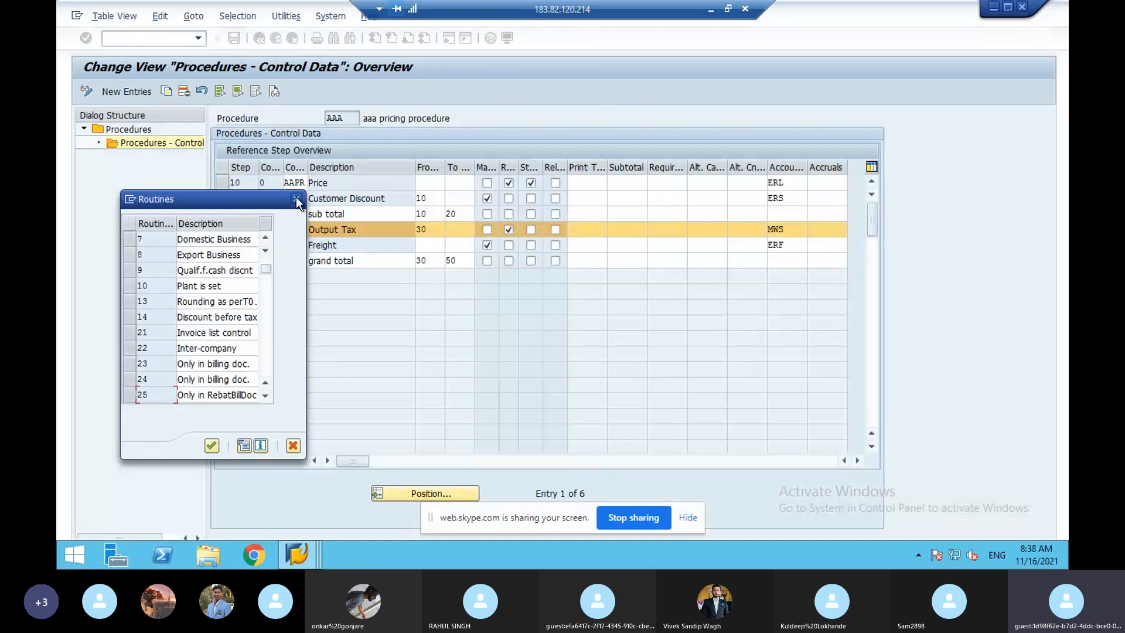
- Assign requirement routine 25 to Customer Discount step 20 from the routines list
{"action": "left_click", "coordinate": [296, 200]}
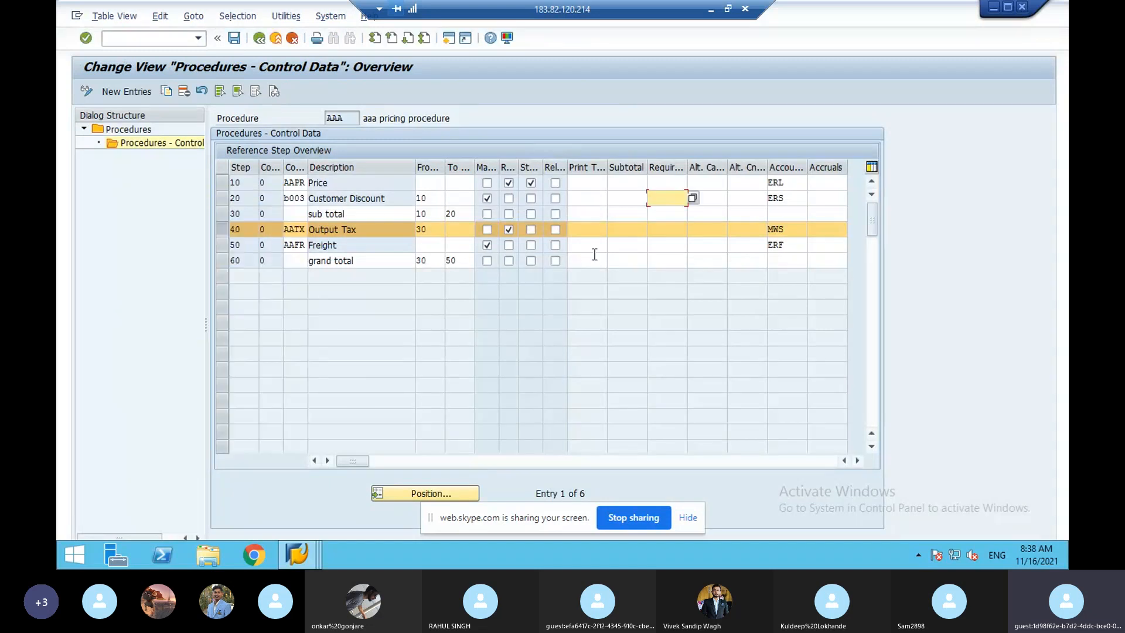
{"action": "left_click", "coordinate": [694, 199]}
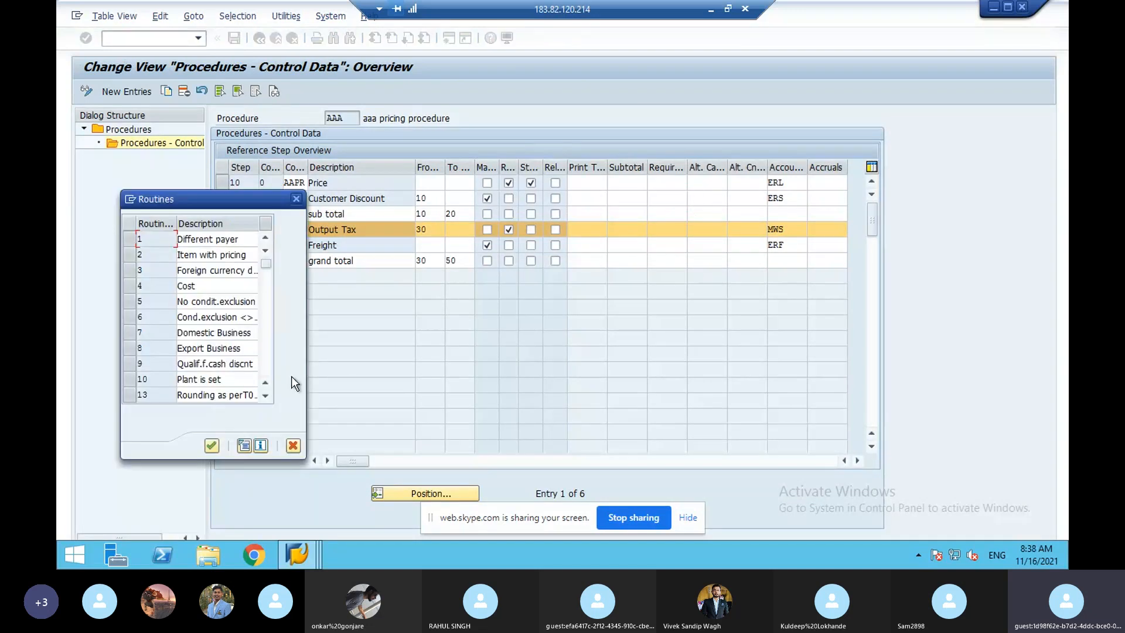
{"action": "left_click", "coordinate": [269, 395]}
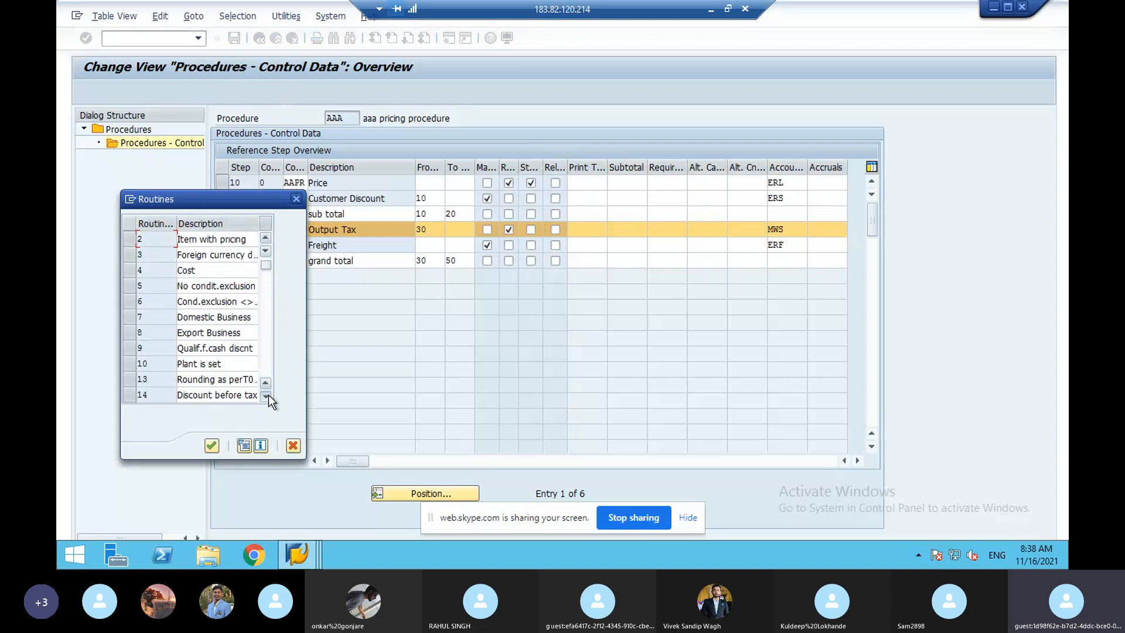
{"action": "left_click", "coordinate": [269, 395]}
{"action": "left_click", "coordinate": [268, 395]}
{"action": "left_click", "coordinate": [269, 395]}
{"action": "left_click", "coordinate": [269, 395]}
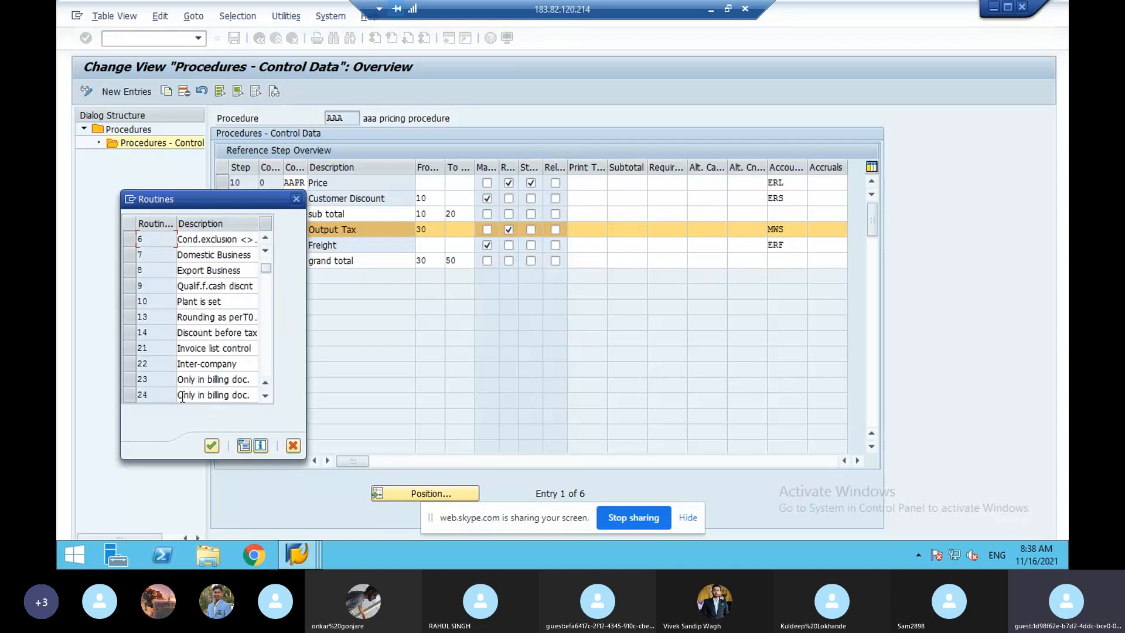
{"action": "left_click", "coordinate": [265, 395]}
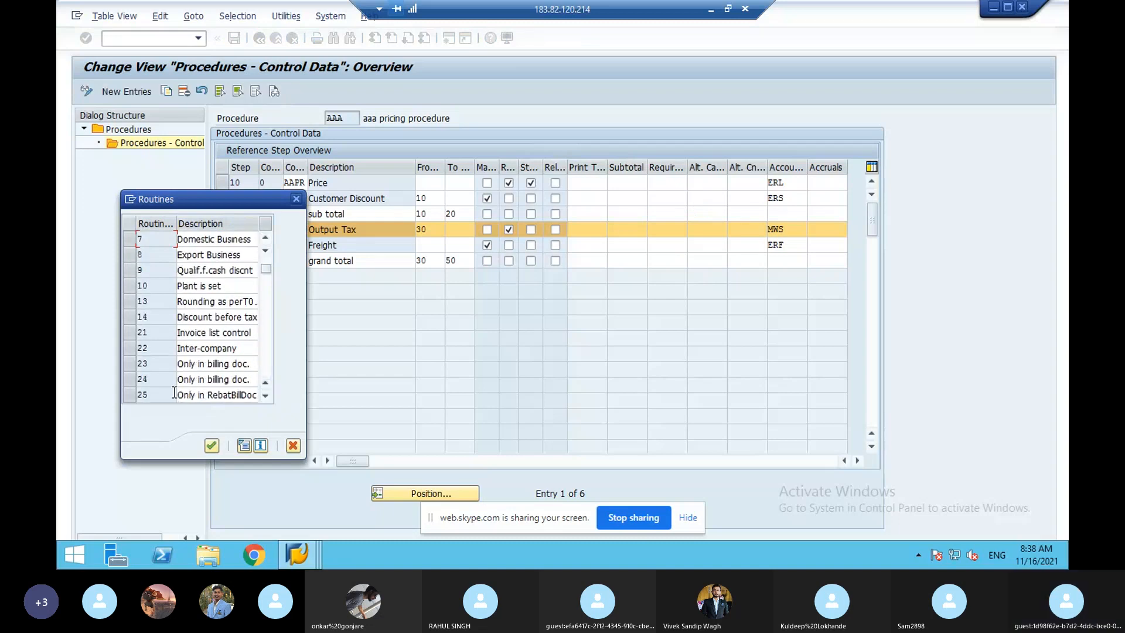
{"action": "double_click", "coordinate": [173, 394]}
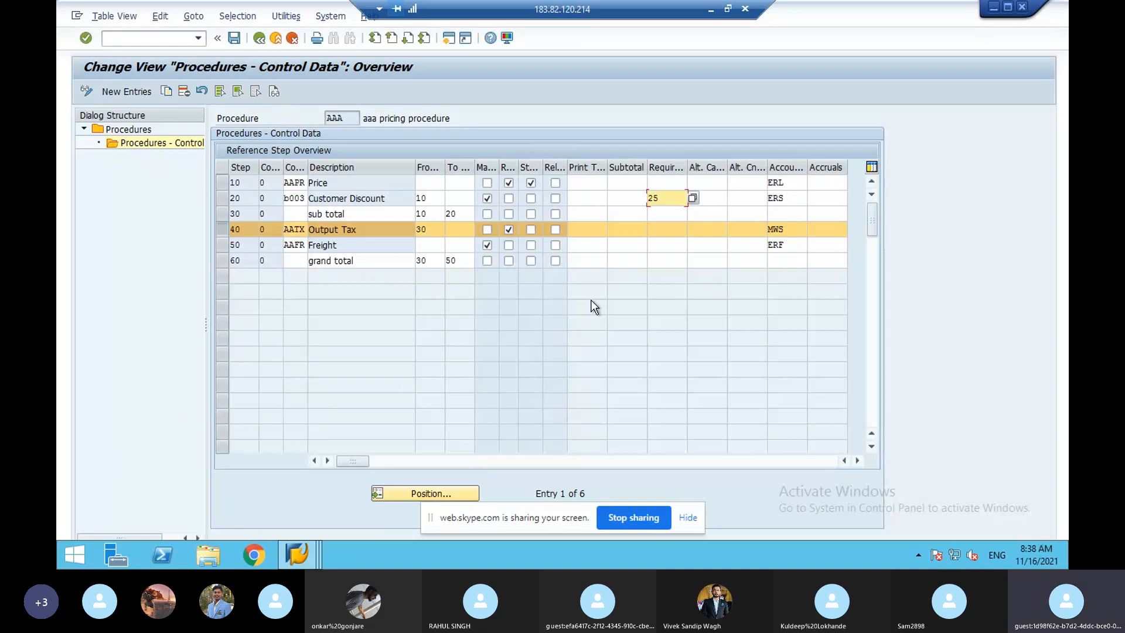
{"action": "left_click", "coordinate": [709, 198]}
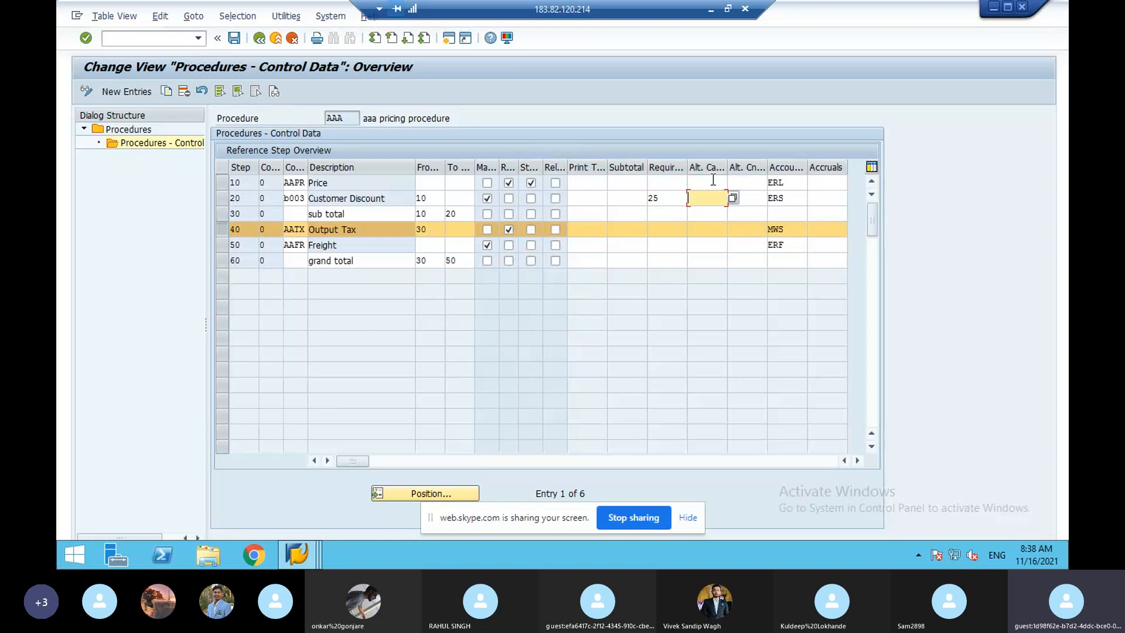
{"action": "left_click", "coordinate": [715, 182]}
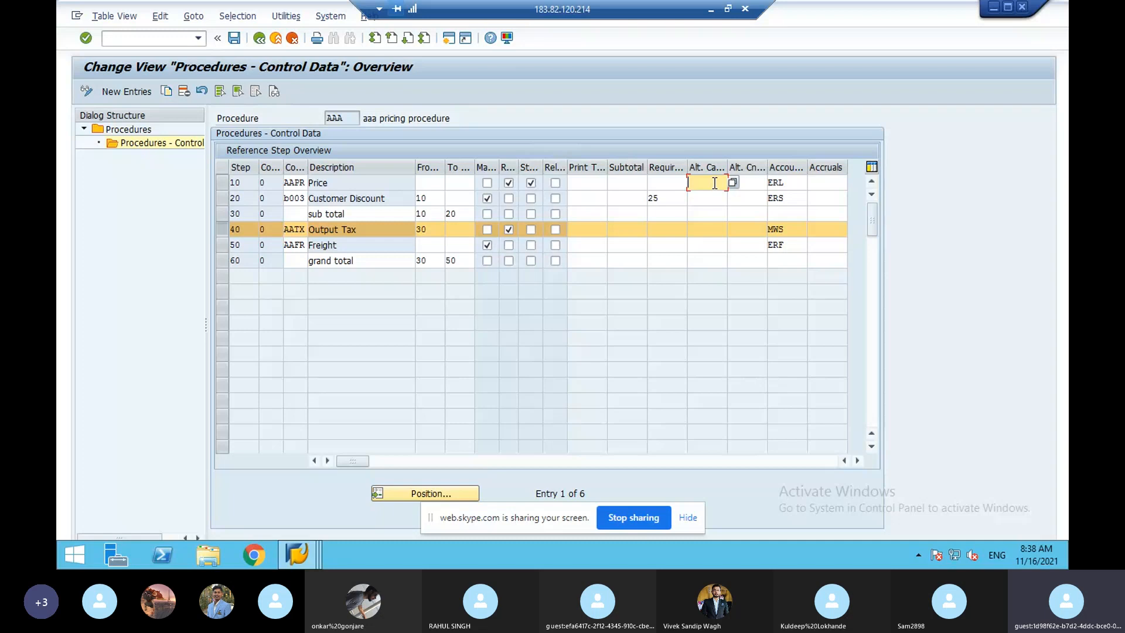
- Open a new session and run /nV/06 to list the condition types
{"action": "left_click", "coordinate": [453, 41]}
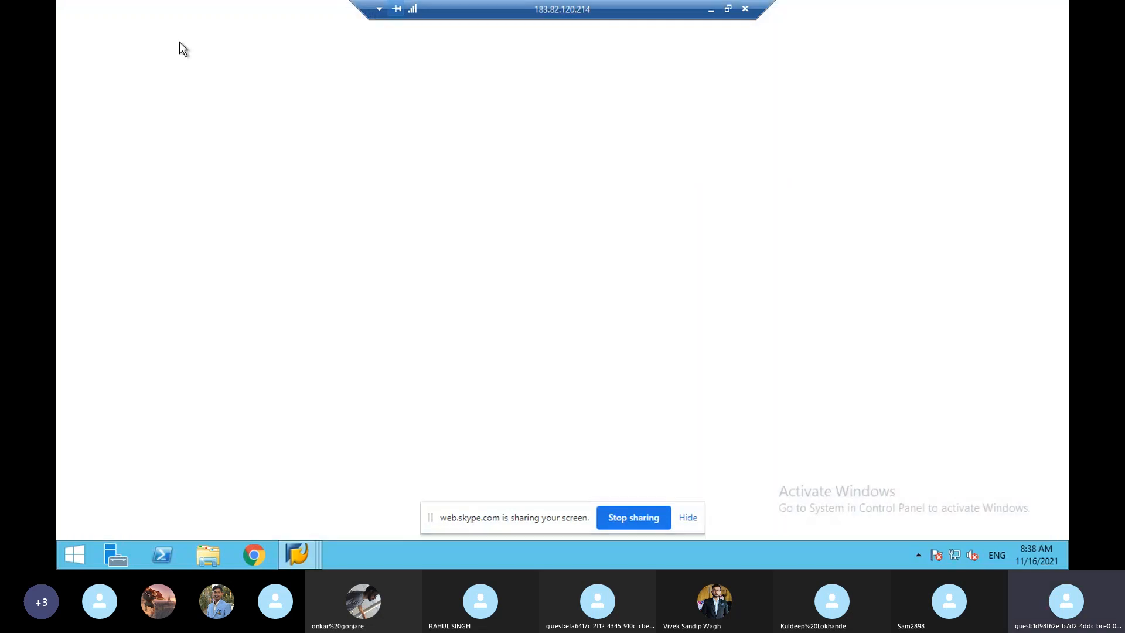
{"action": "type", "text": "/nv"}
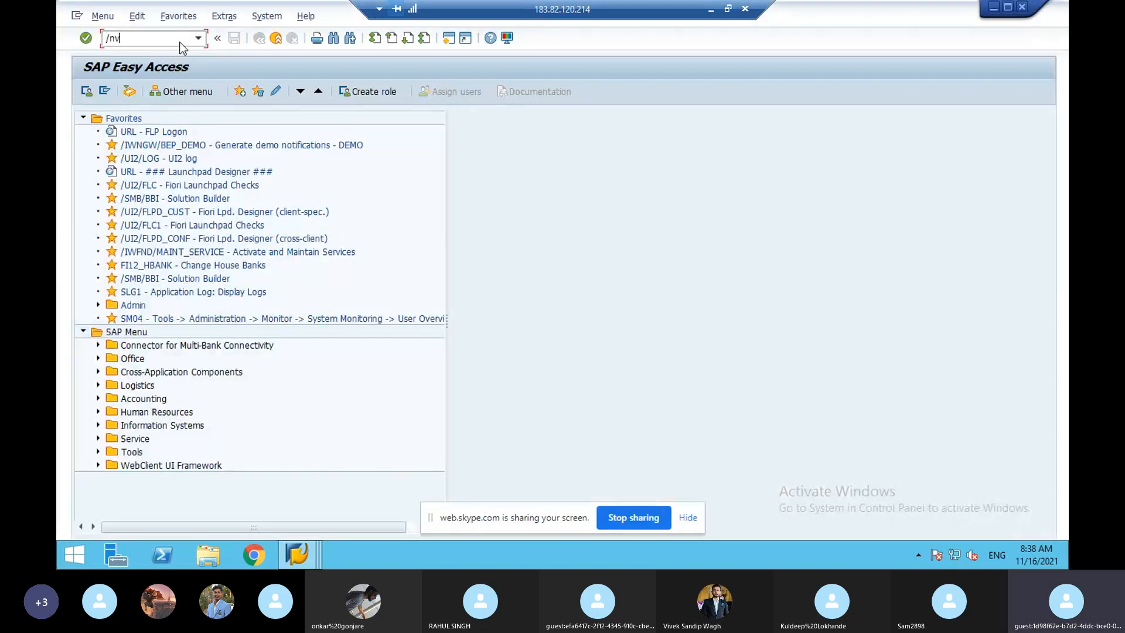
{"action": "type", "text": "/06"}
{"action": "key", "text": "Return"}
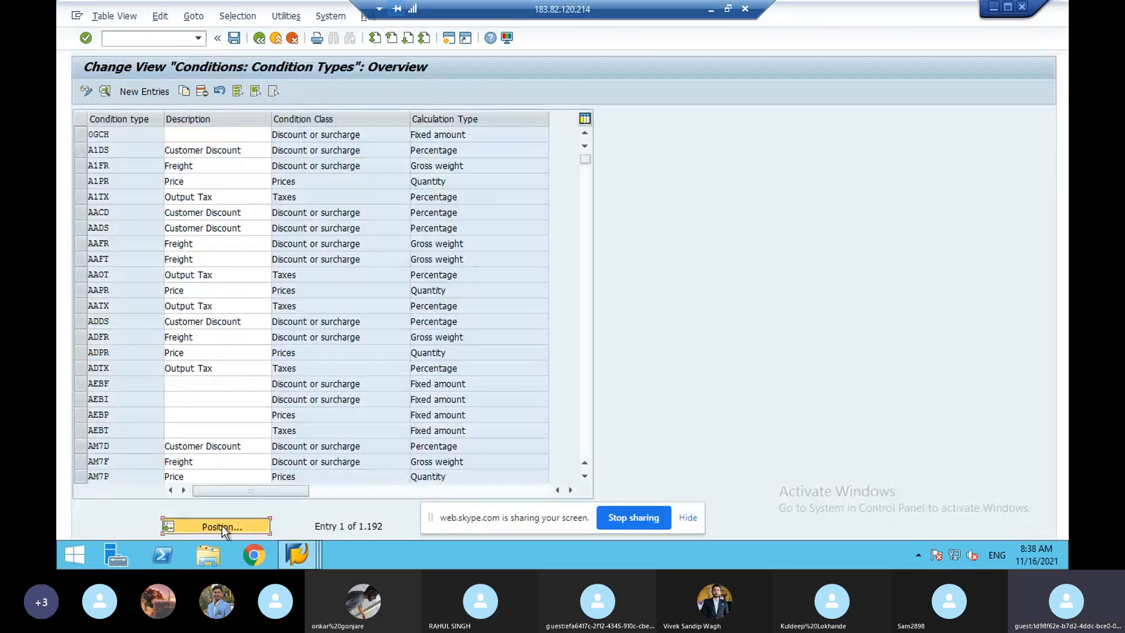
- Position the list on PR00 and open the PR00 Price condition type details
{"action": "left_click", "coordinate": [222, 525]}
{"action": "type", "text": "pr00"}
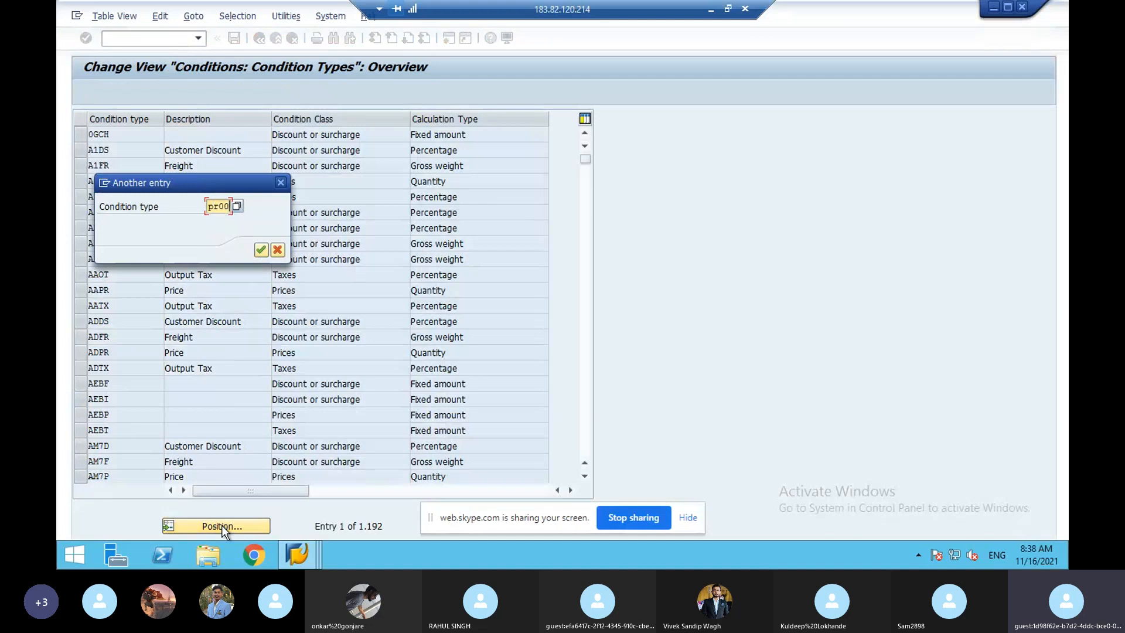
{"action": "key", "text": "Return"}
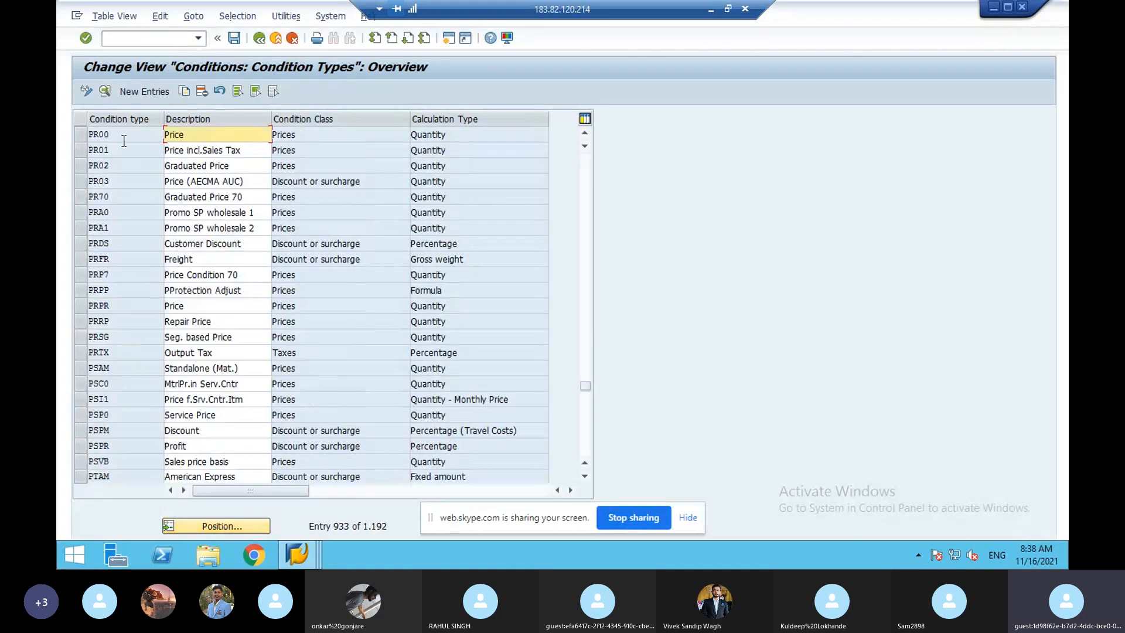
{"action": "double_click", "coordinate": [124, 141]}
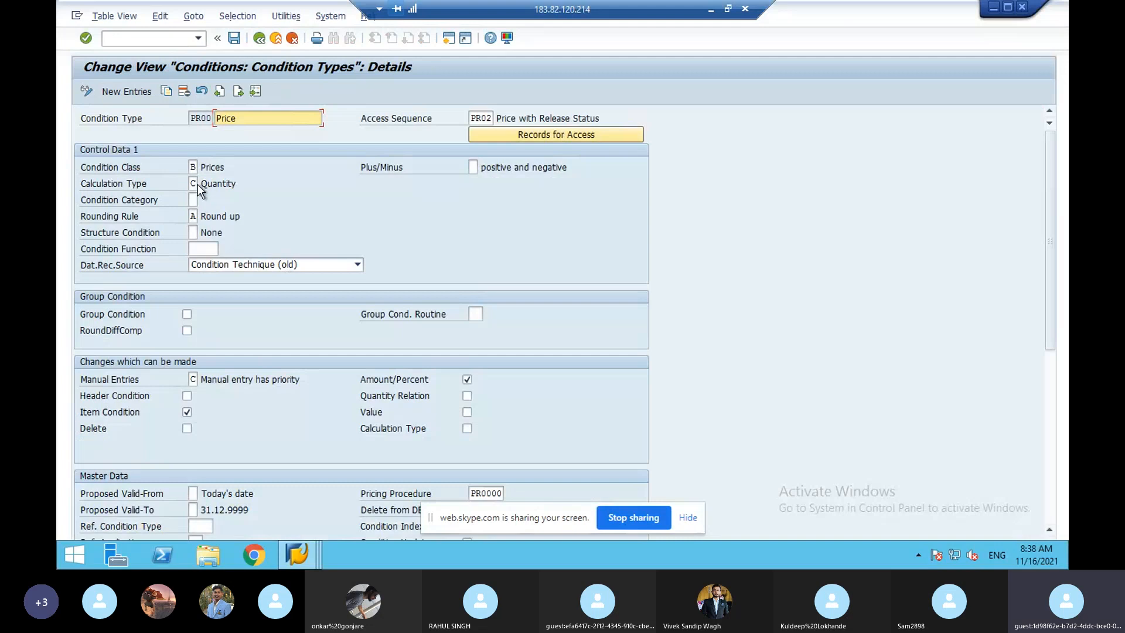
- Browse PR00's calculation types, Quantity and Volume, then switch to the standard order window
{"action": "left_click", "coordinate": [198, 184]}
{"action": "left_click", "coordinate": [203, 184]}
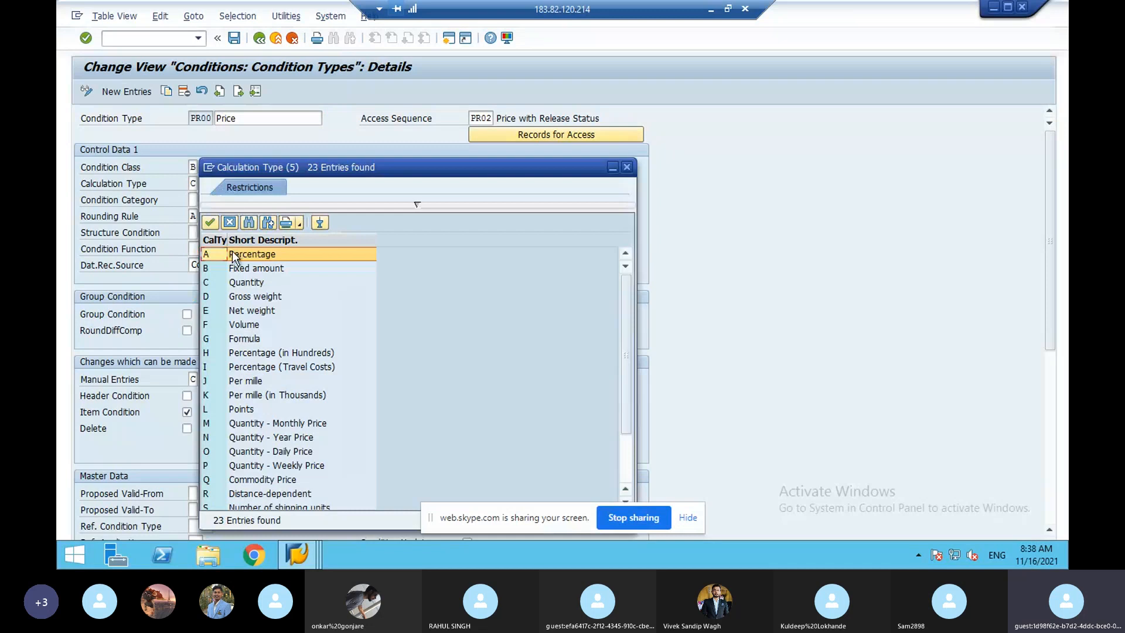
{"action": "left_click", "coordinate": [255, 326]}
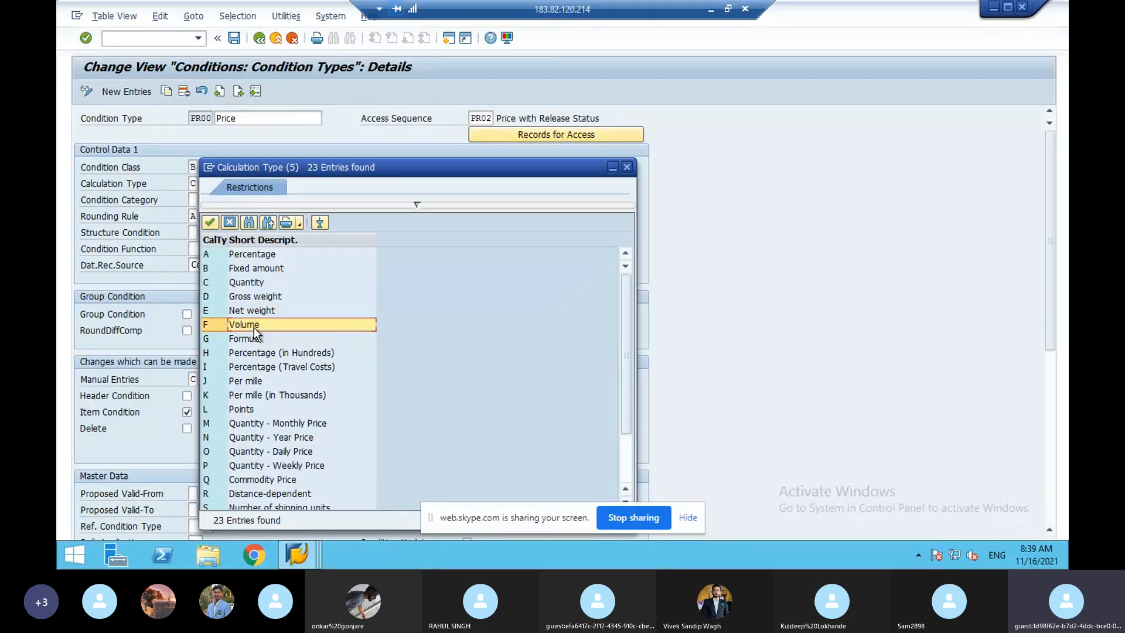
{"action": "left_click", "coordinate": [251, 284]}
{"action": "left_click", "coordinate": [253, 326]}
{"action": "left_click", "coordinate": [305, 547]}
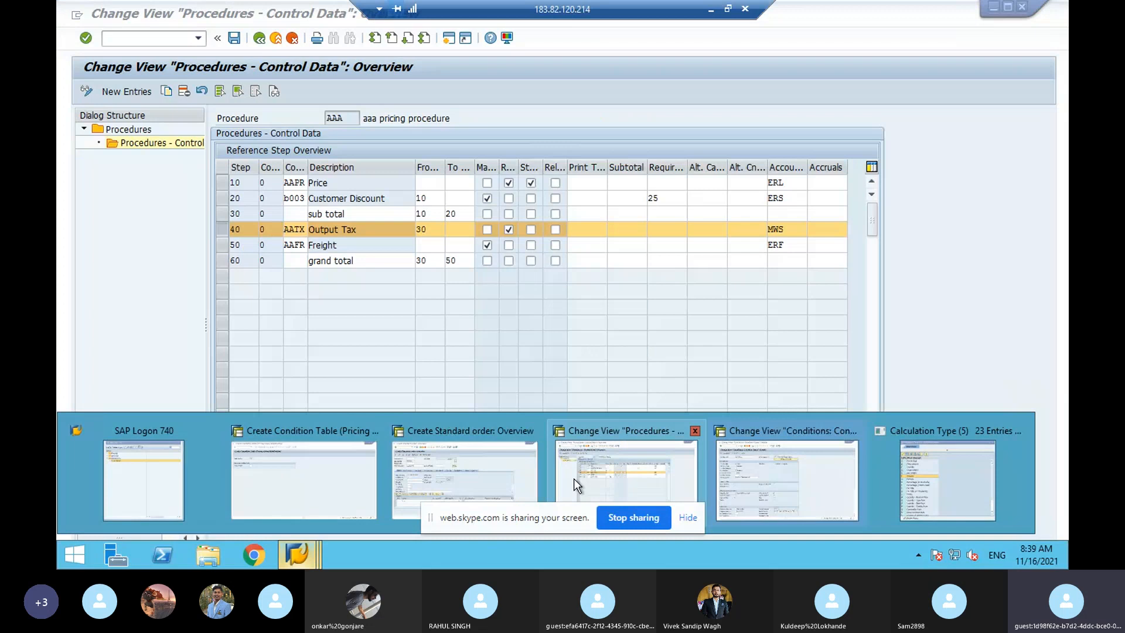
{"action": "left_click", "coordinate": [464, 477]}
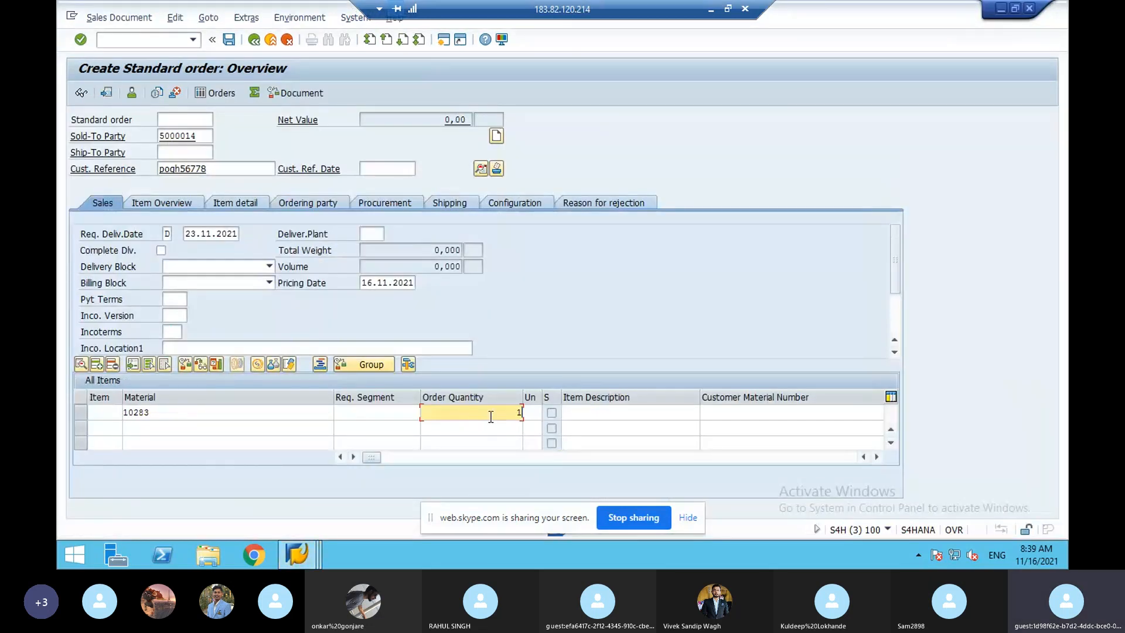
- Enter box as the unit for the material 10283 item with quantity 1
{"action": "left_click", "coordinate": [535, 413]}
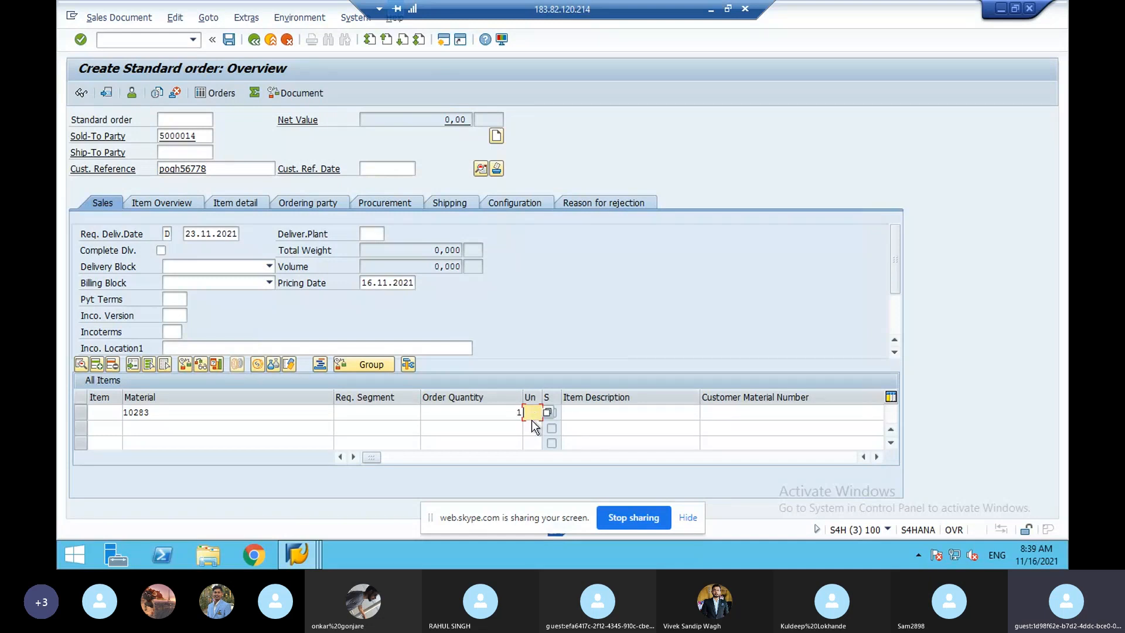
{"action": "type", "text": "box"}
- Review the Quantity and Volume options in PR00's calculation type list, then cancel, keeping C Quantity
{"action": "left_click", "coordinate": [309, 558]}
{"action": "mouse_move", "coordinate": [308, 553]}
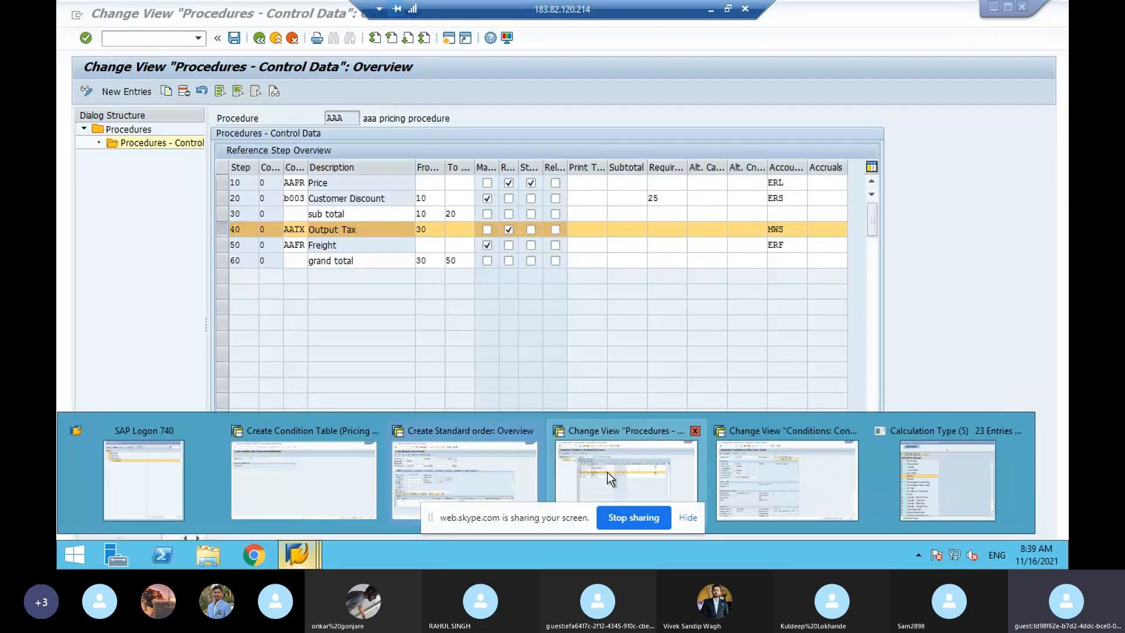
{"action": "left_click", "coordinate": [775, 466]}
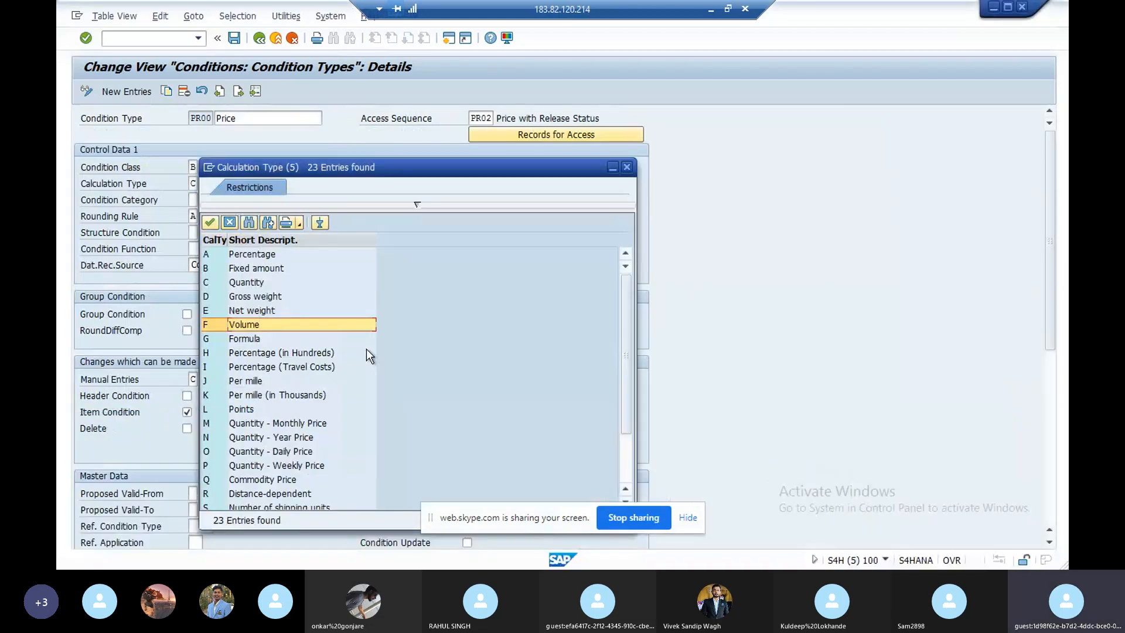
{"action": "left_click", "coordinate": [250, 282]}
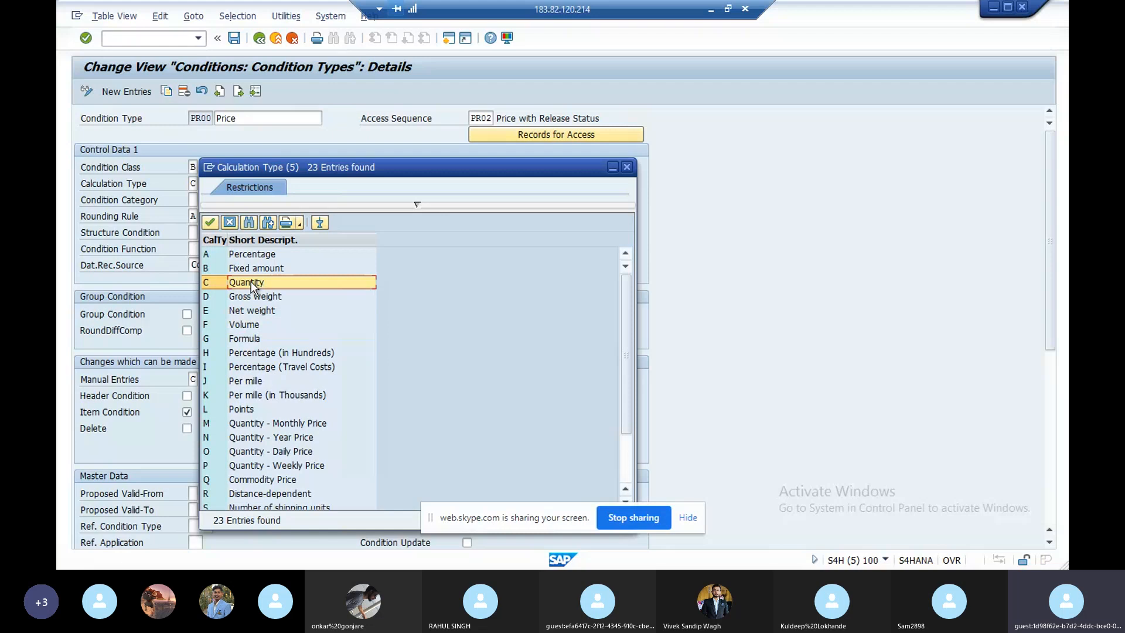
{"action": "left_click", "coordinate": [227, 326]}
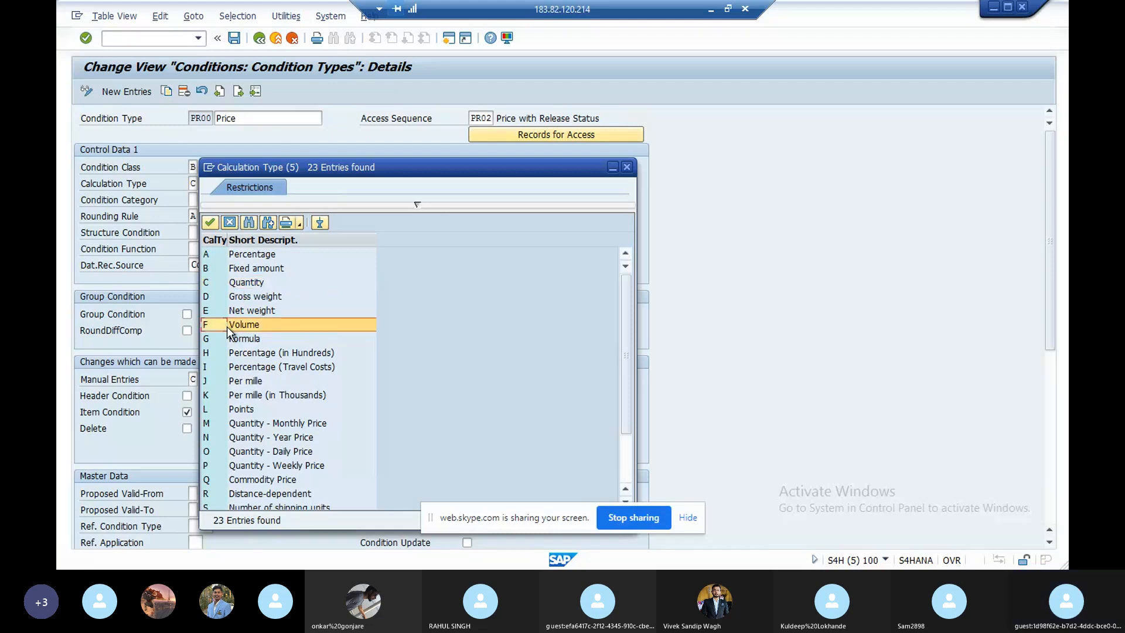
{"action": "left_click", "coordinate": [228, 224]}
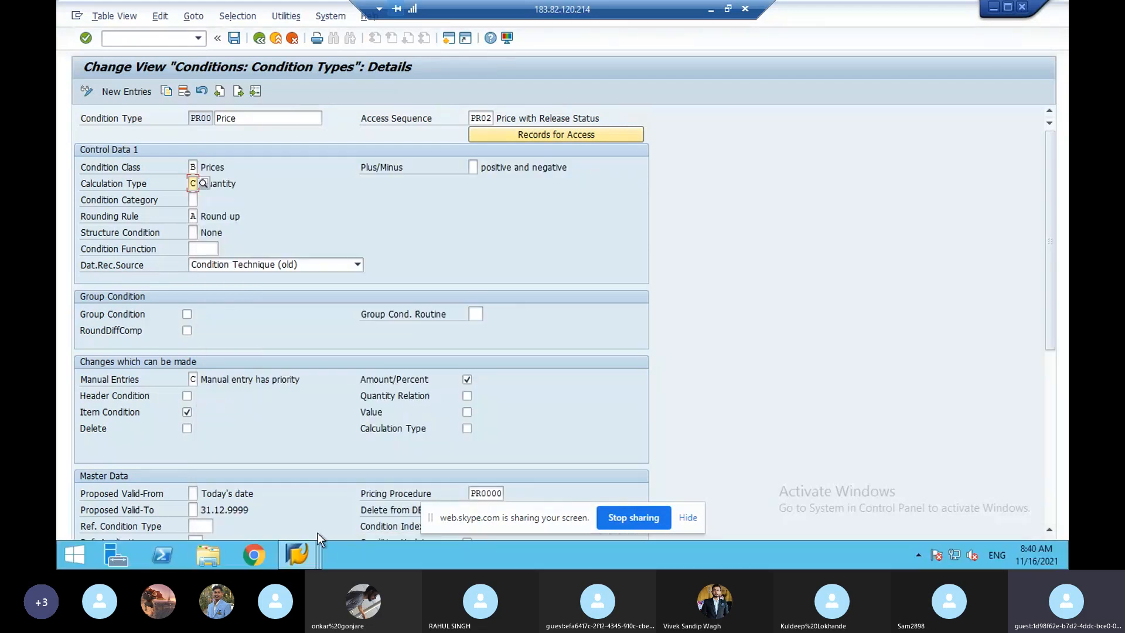
{"action": "left_click", "coordinate": [309, 546]}
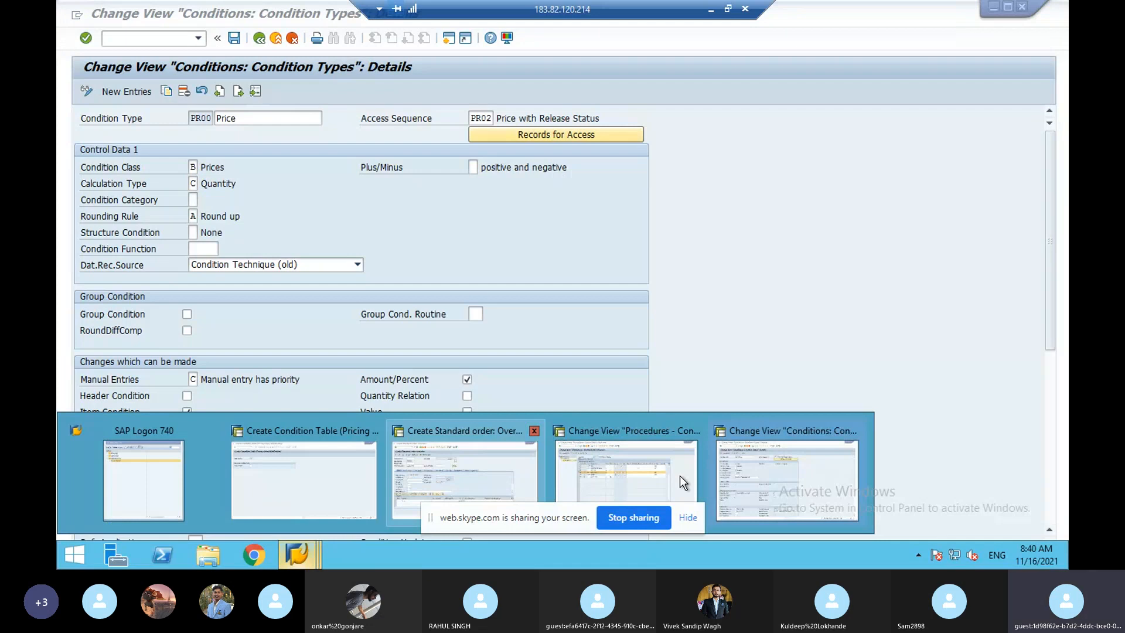
- In procedure AAA, review the Price step's base value routines, such as 3 Net price, without applying one
{"action": "left_click", "coordinate": [562, 477]}
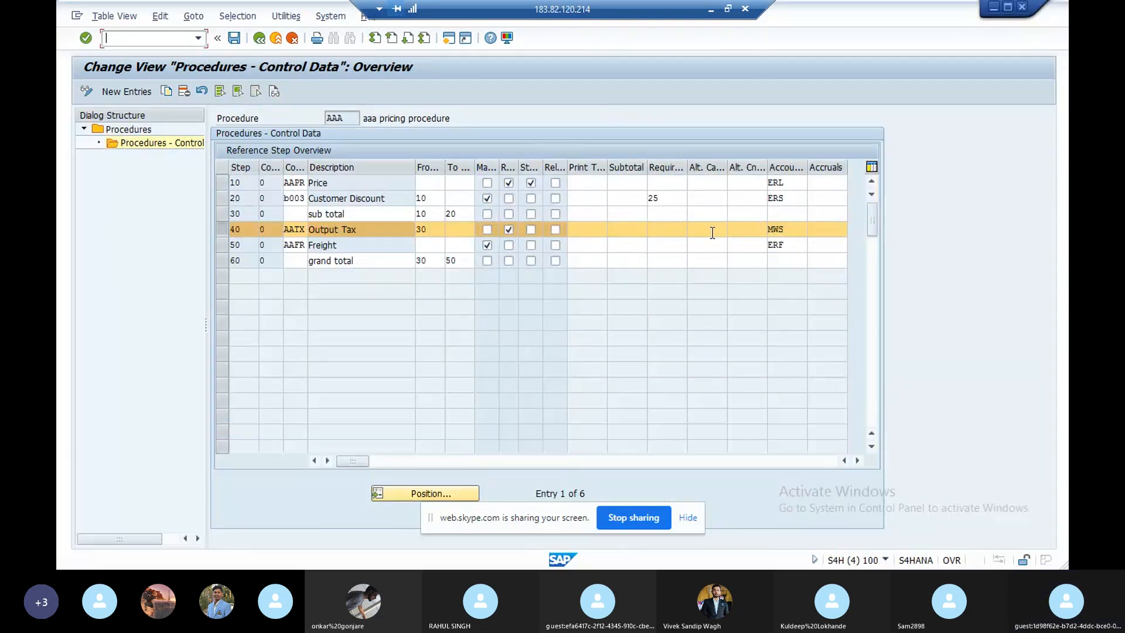
{"action": "left_click", "coordinate": [743, 183]}
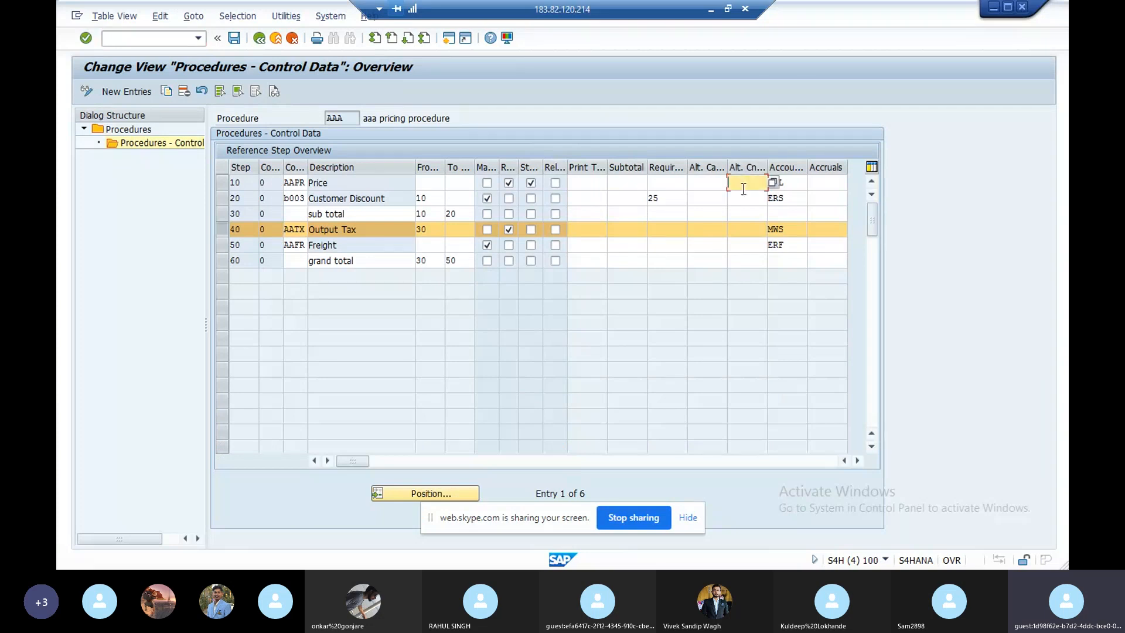
{"action": "left_click", "coordinate": [773, 184]}
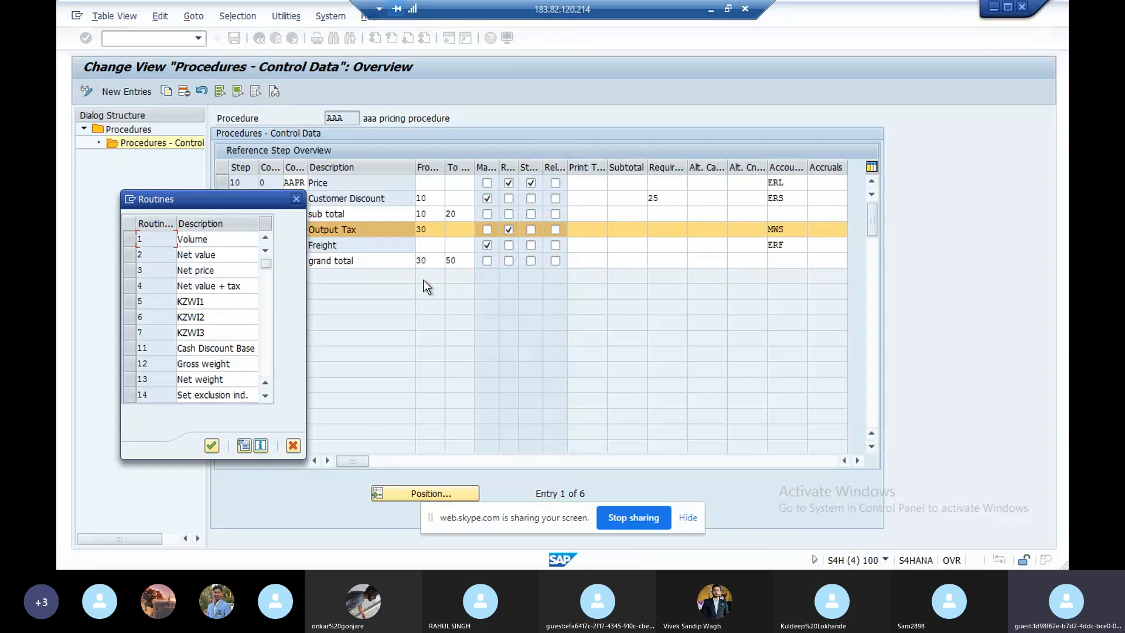
{"action": "left_click", "coordinate": [132, 271]}
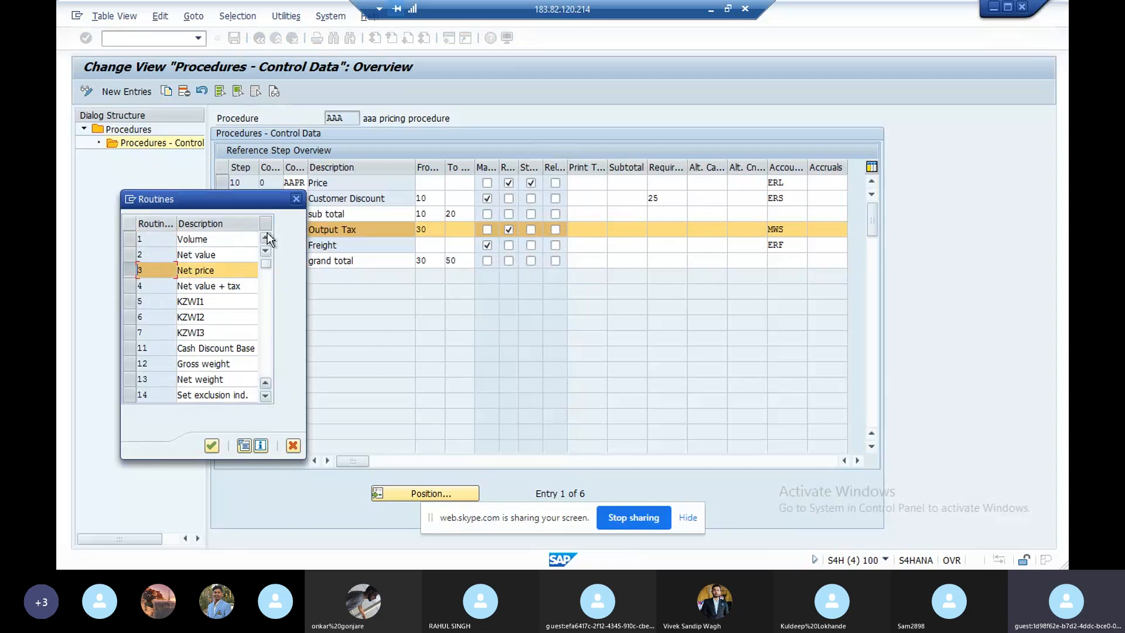
{"action": "left_click", "coordinate": [297, 199]}
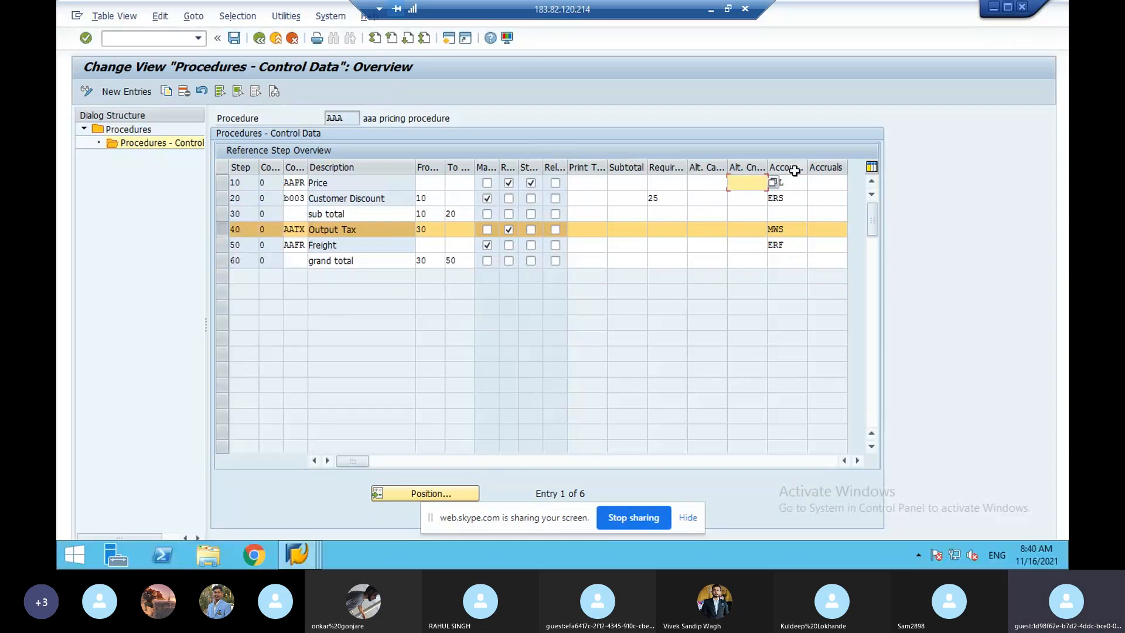
- Assign alternative condition base value routine 12 Gross weight to Freight step 50
{"action": "left_click", "coordinate": [736, 209]}
{"action": "left_click", "coordinate": [743, 196]}
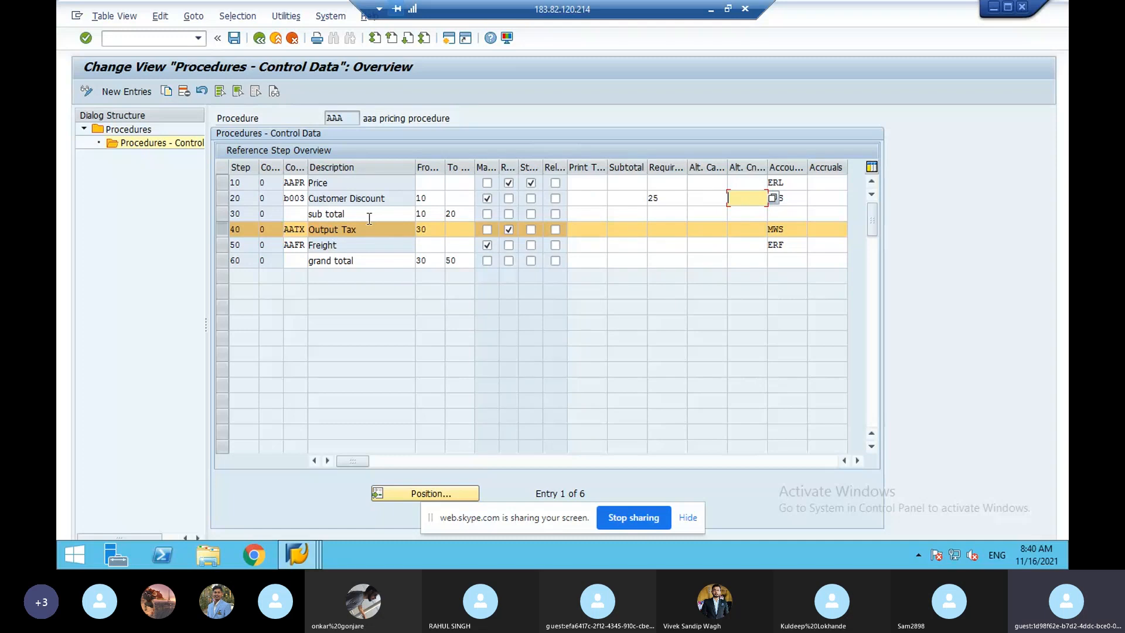
{"action": "left_click", "coordinate": [762, 229]}
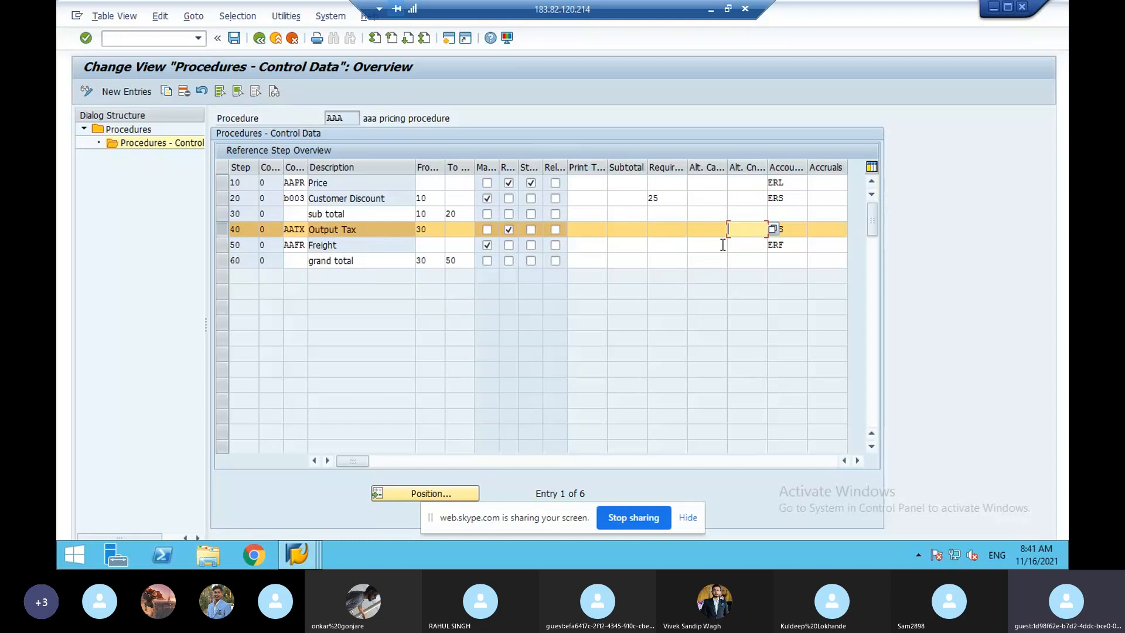
{"action": "left_click", "coordinate": [743, 245]}
{"action": "left_click", "coordinate": [774, 247]}
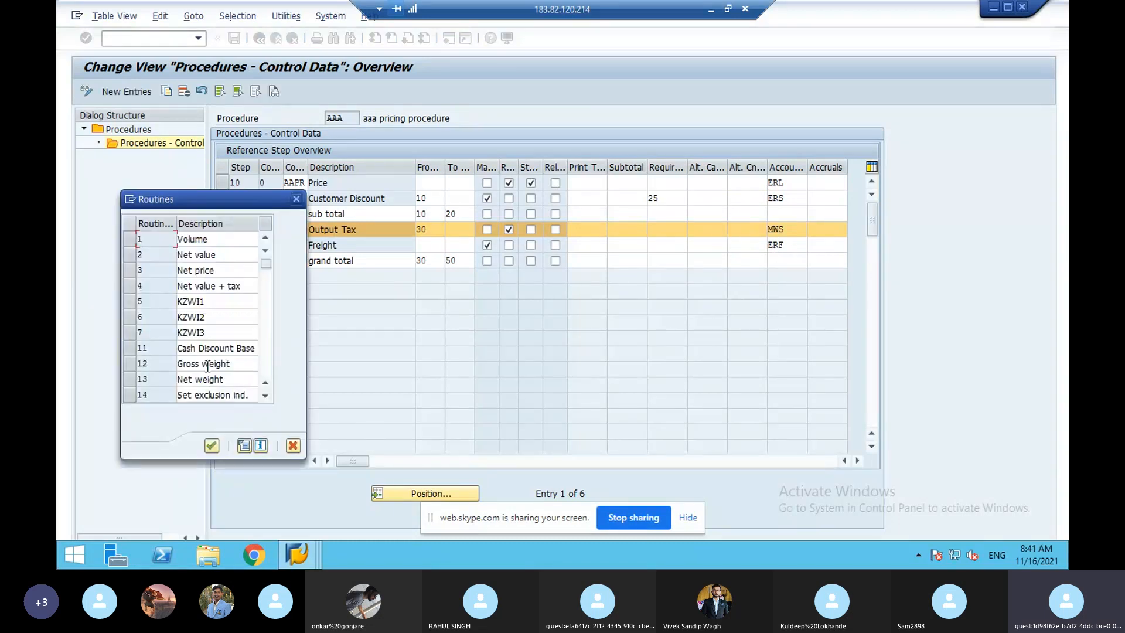
{"action": "double_click", "coordinate": [207, 363]}
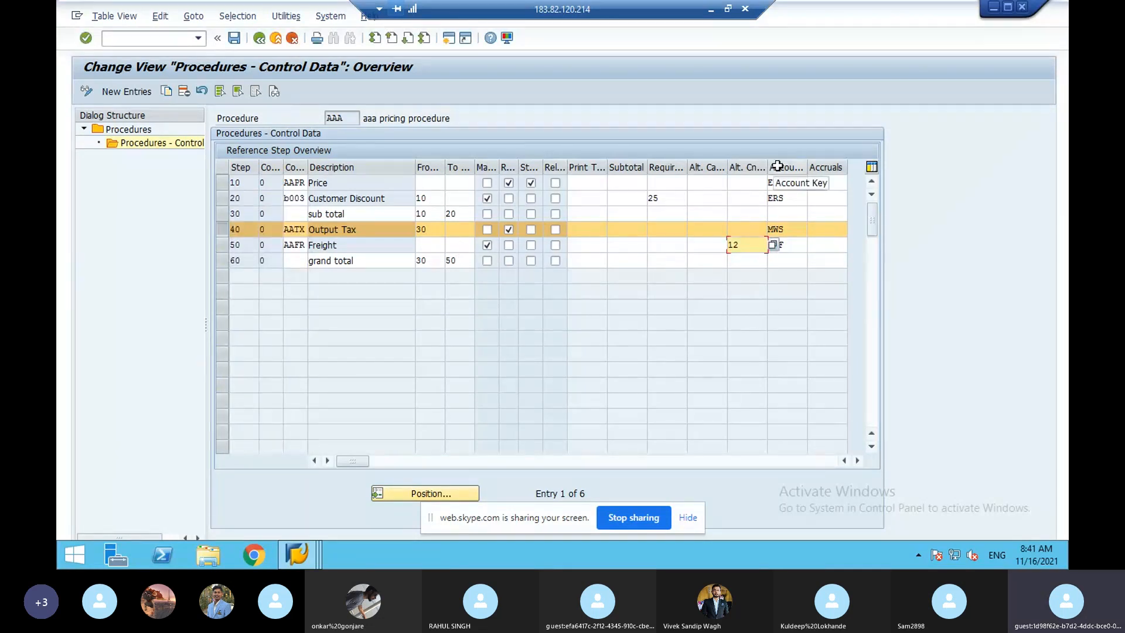
{"action": "left_click", "coordinate": [788, 183]}
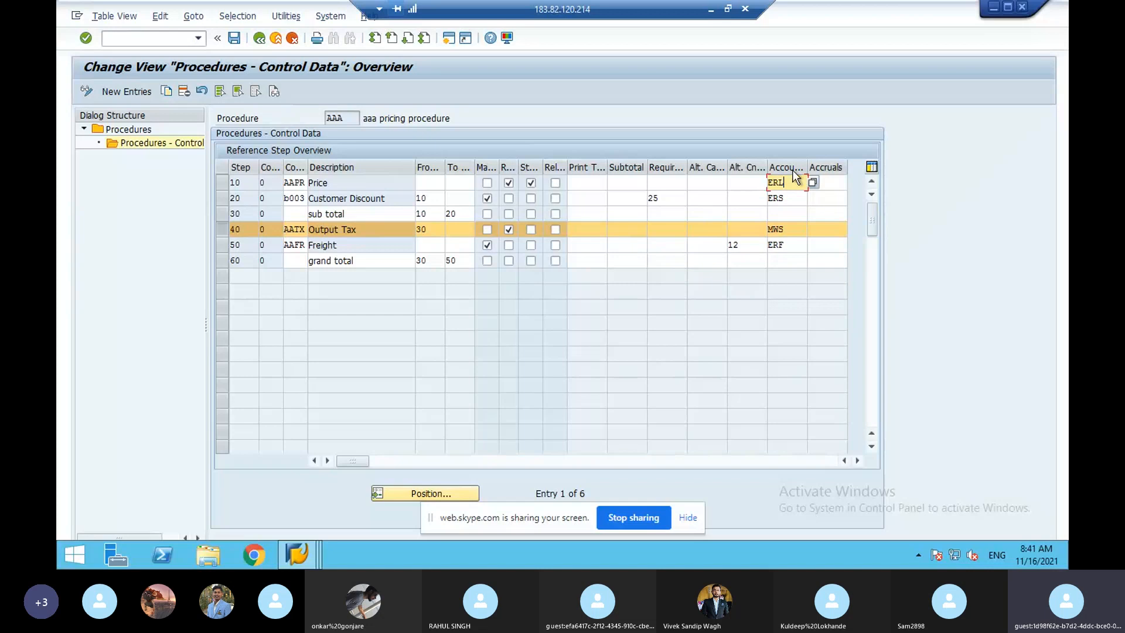
{"action": "left_click", "coordinate": [813, 183]}
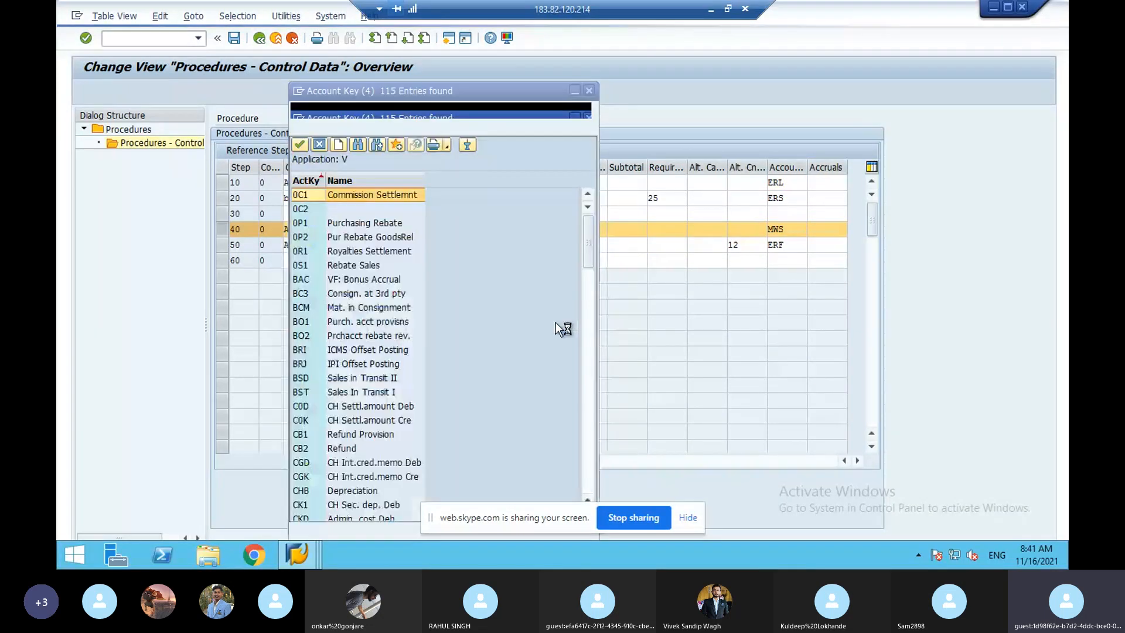
{"action": "scroll", "coordinate": [577, 368], "scroll_direction": "down", "scroll_amount": 5}
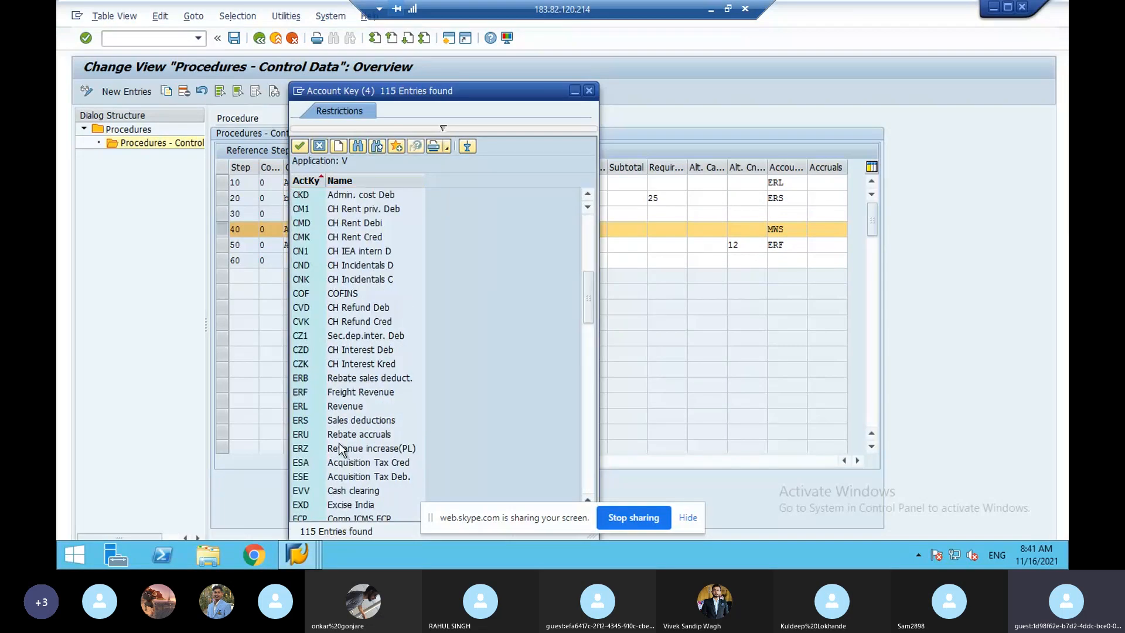
{"action": "left_click", "coordinate": [335, 406]}
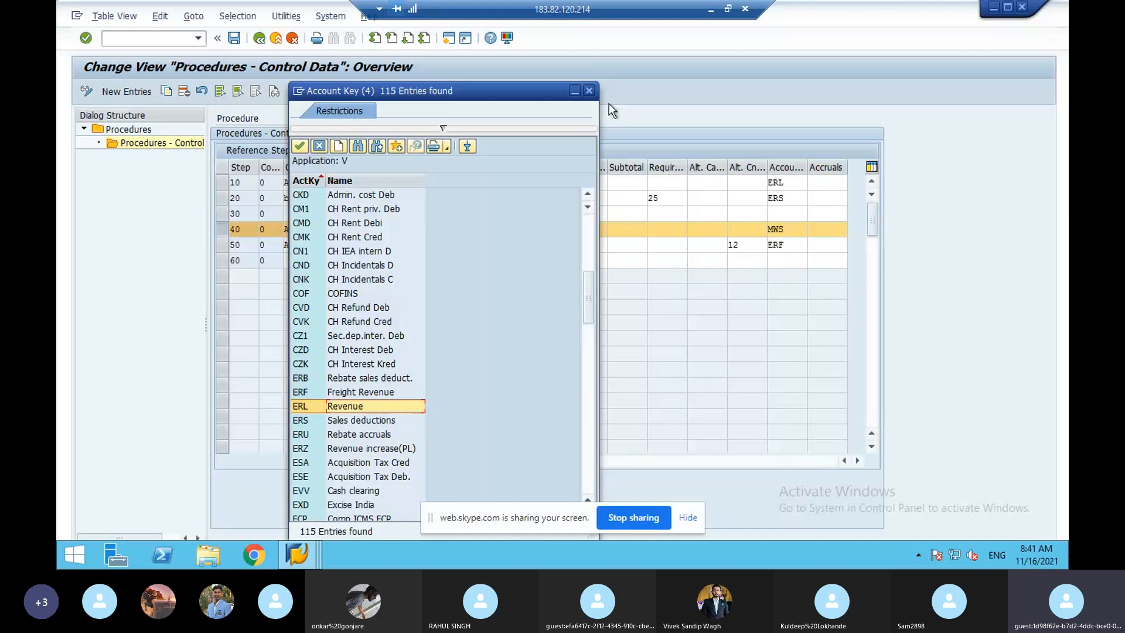
{"action": "left_click", "coordinate": [588, 96]}
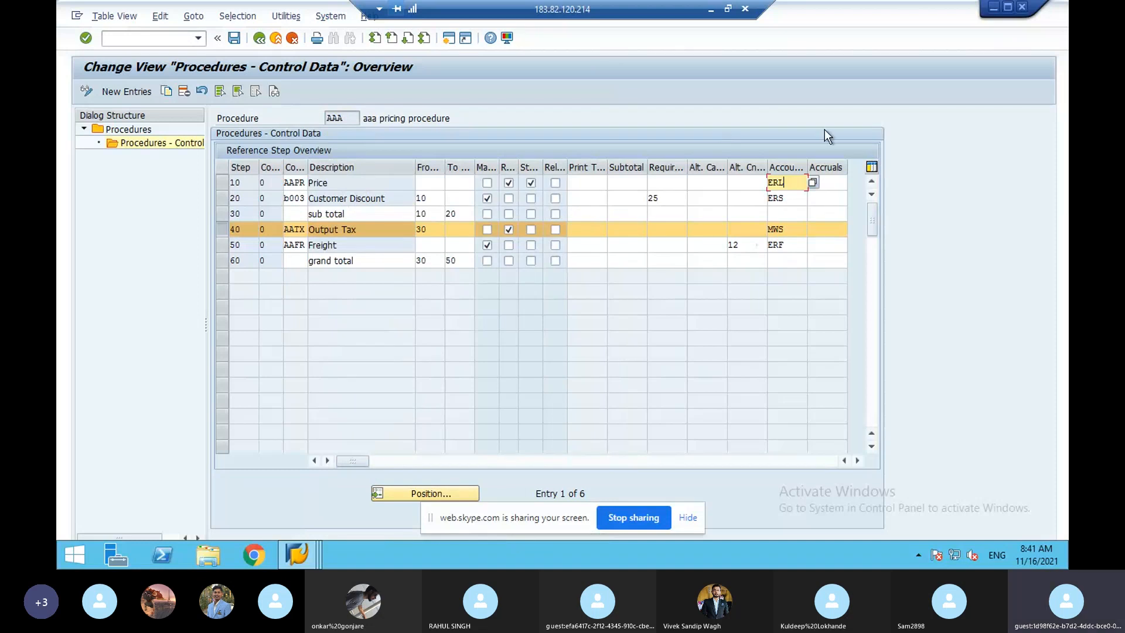
{"action": "left_click", "coordinate": [831, 179]}
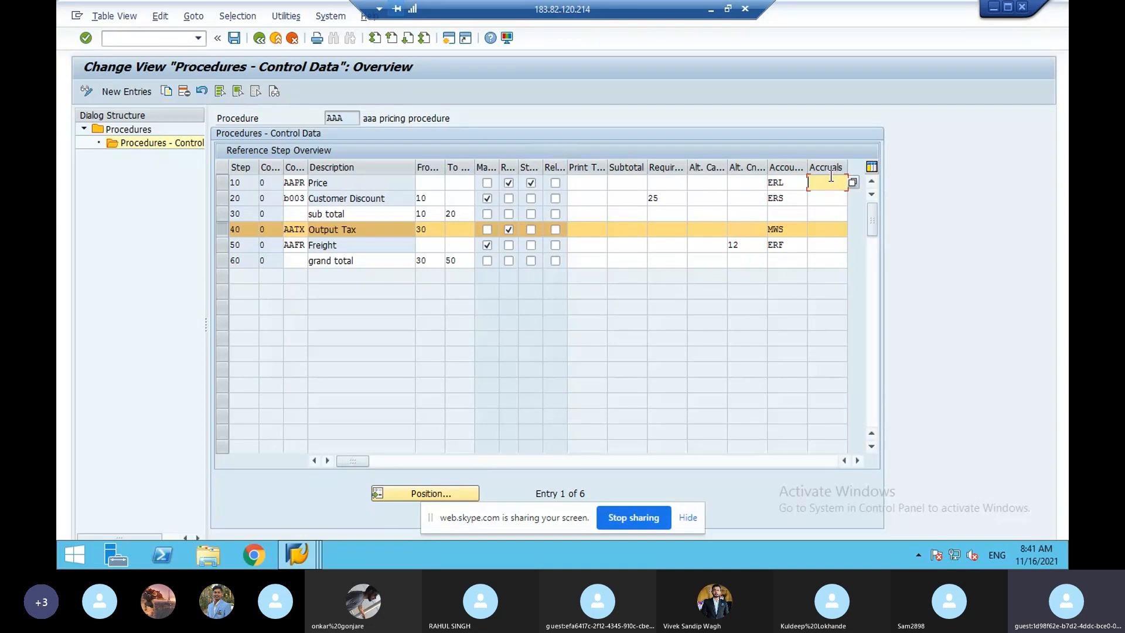
{"action": "left_click", "coordinate": [856, 186]}
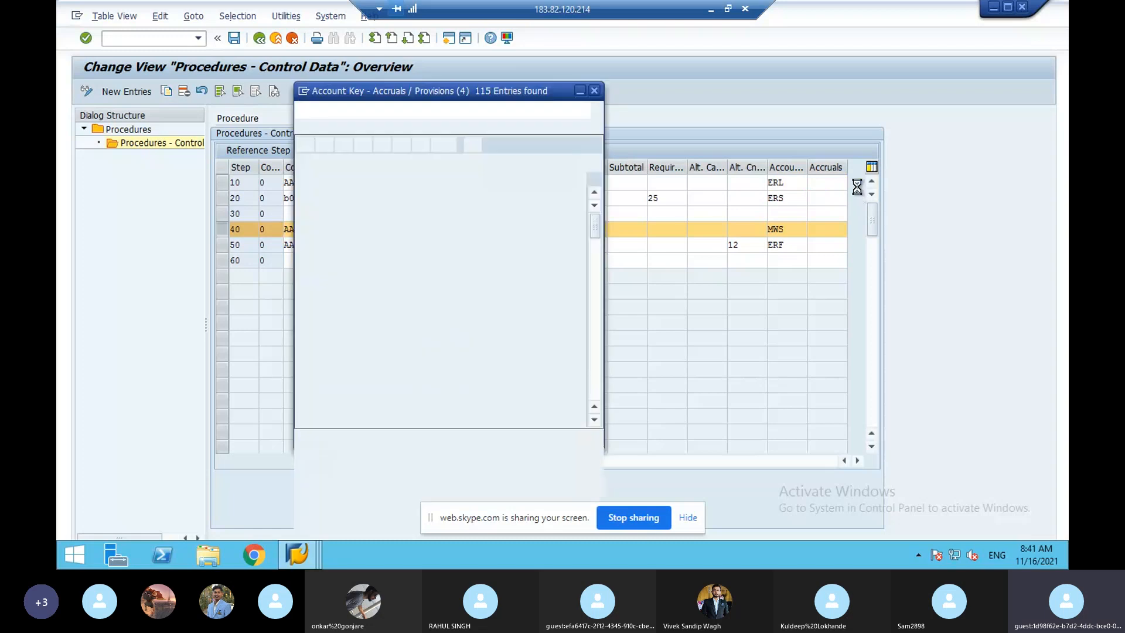
{"action": "left_click", "coordinate": [591, 375]}
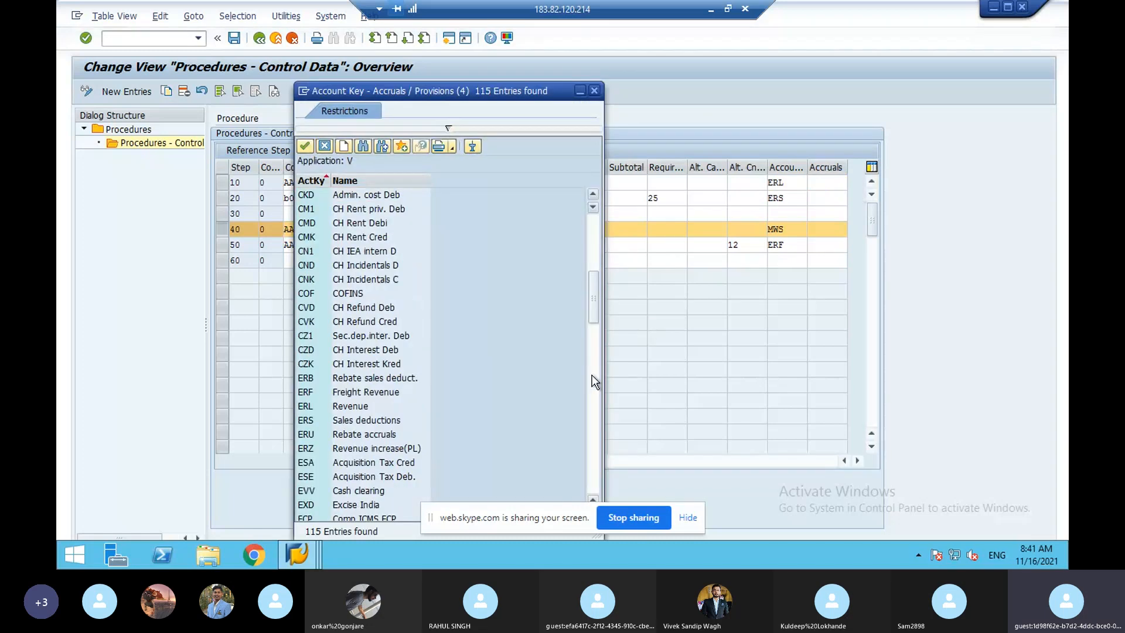
{"action": "left_click", "coordinate": [591, 375]}
{"action": "left_click", "coordinate": [593, 321]}
{"action": "left_click", "coordinate": [350, 380]}
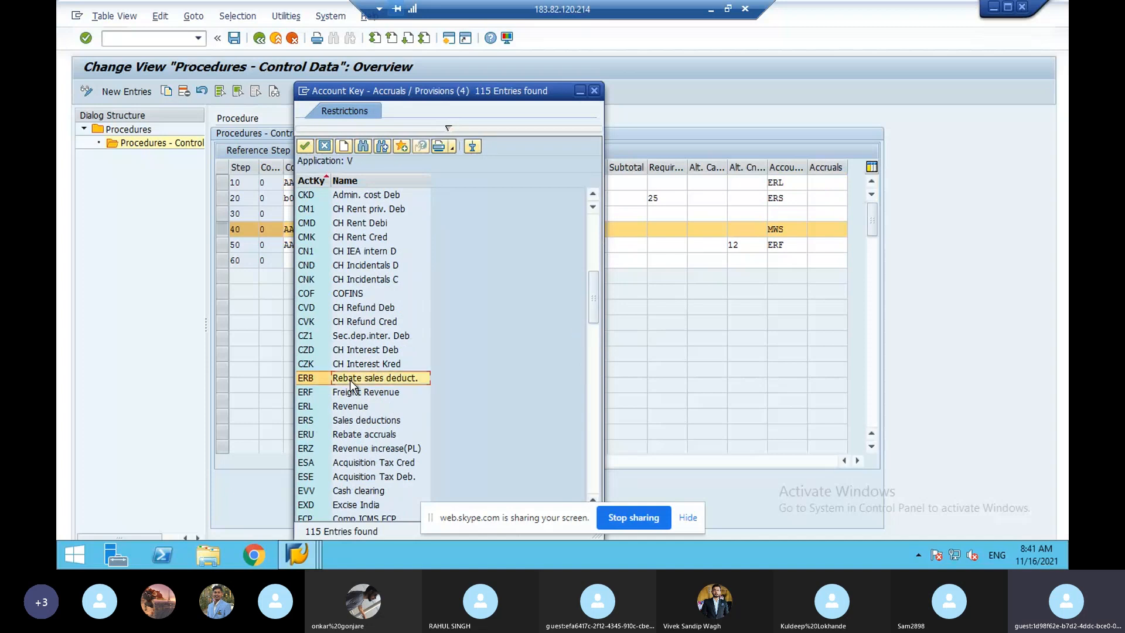
{"action": "left_click", "coordinate": [349, 432]}
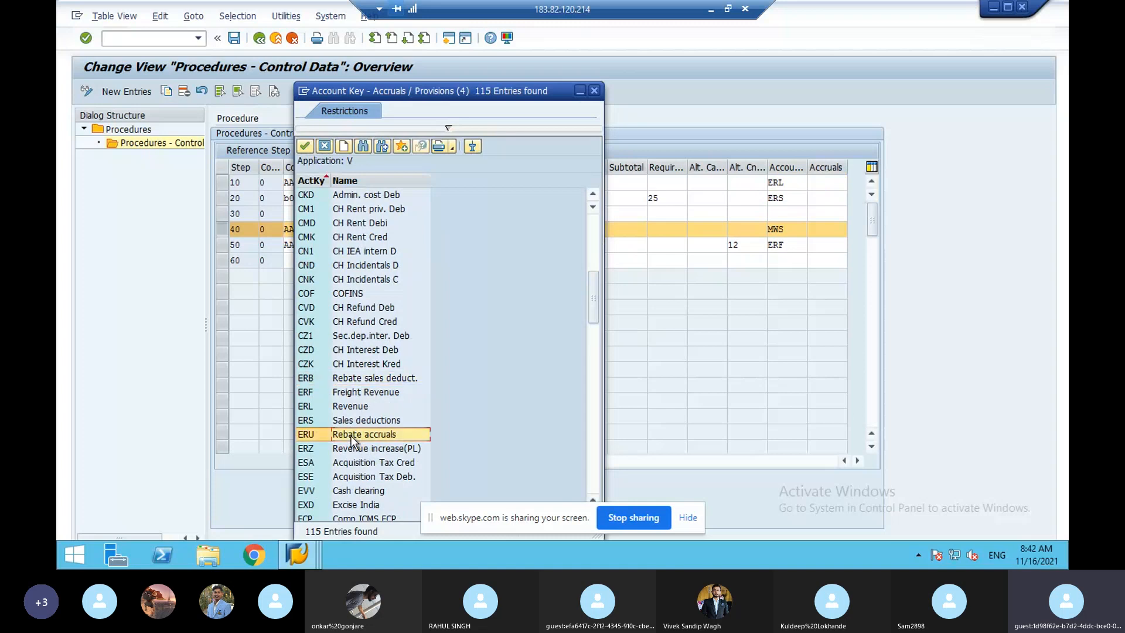
{"action": "left_click", "coordinate": [324, 146]}
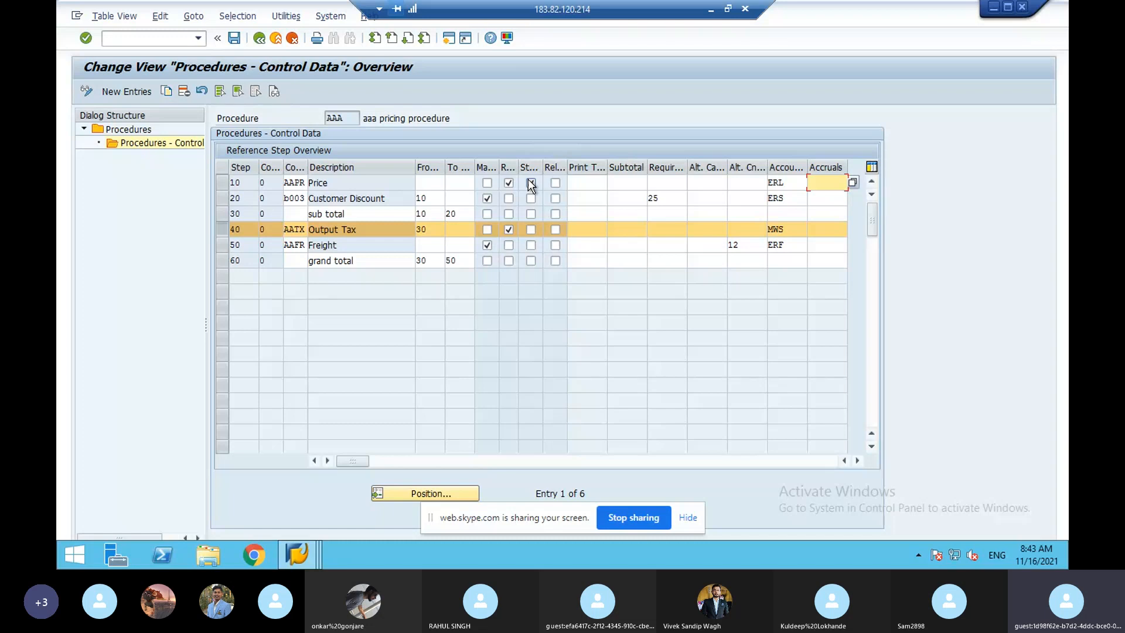
- Mark step 10 PR00 Price as statistical, consult the pricing notes PDF, and back out of the control data
{"action": "left_click", "coordinate": [531, 183]}
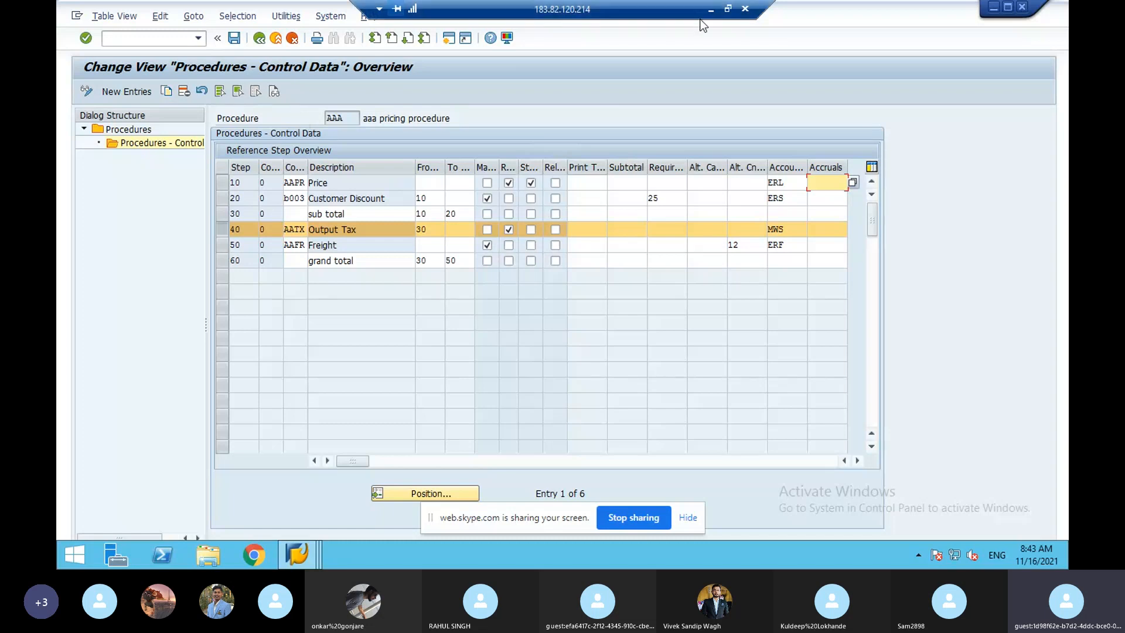
{"action": "left_click", "coordinate": [711, 10]}
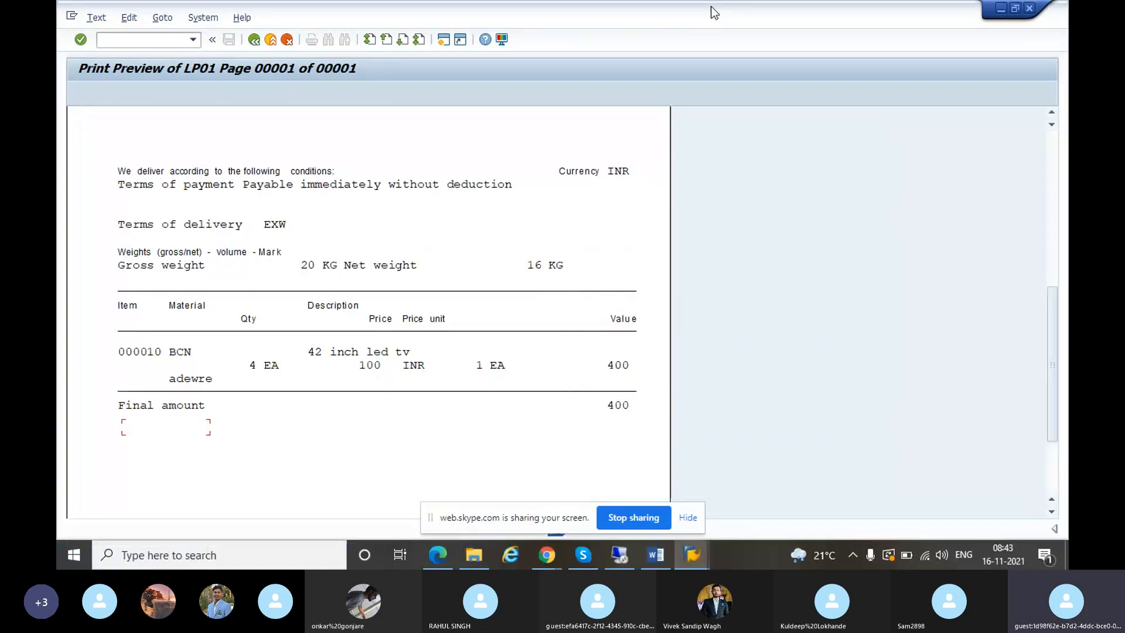
{"action": "left_click", "coordinate": [445, 551]}
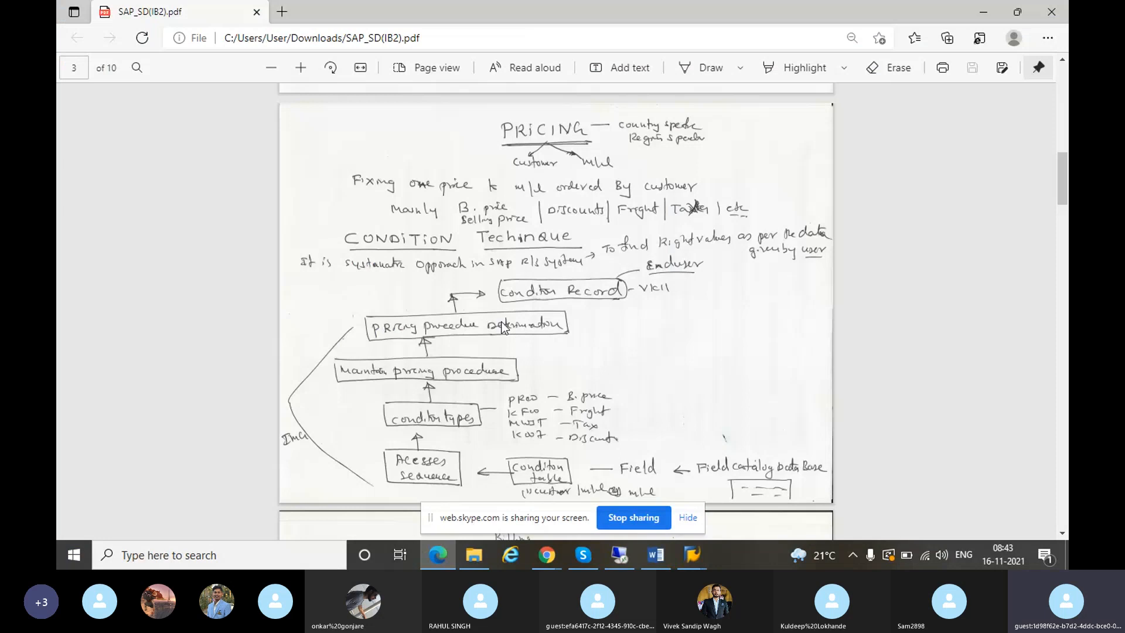
{"action": "left_click", "coordinate": [620, 553]}
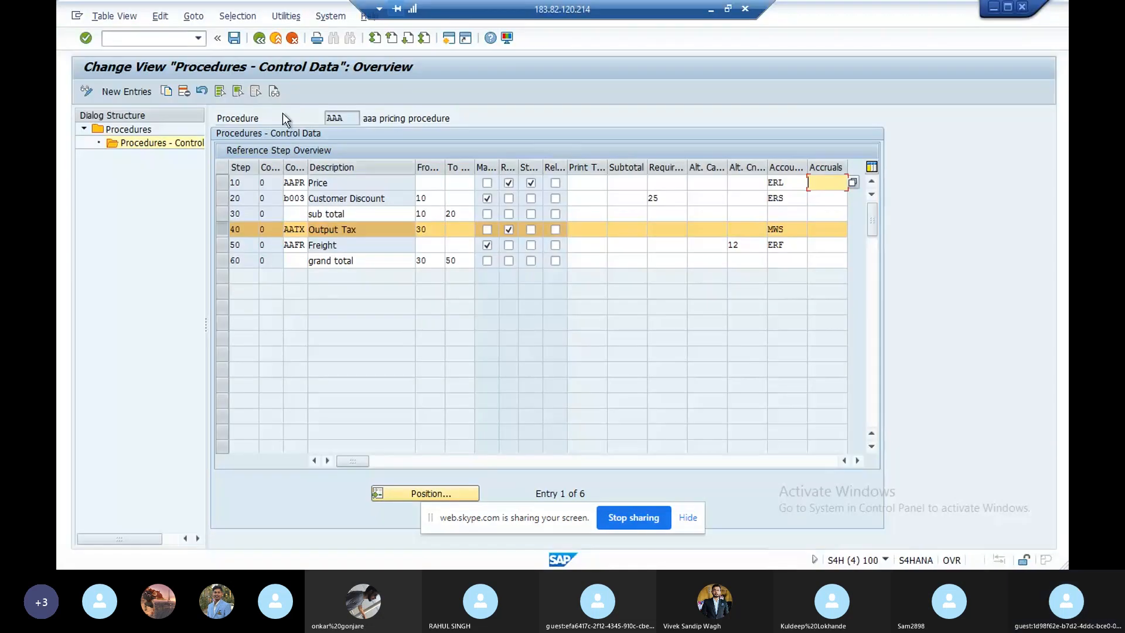
{"action": "left_click", "coordinate": [259, 38]}
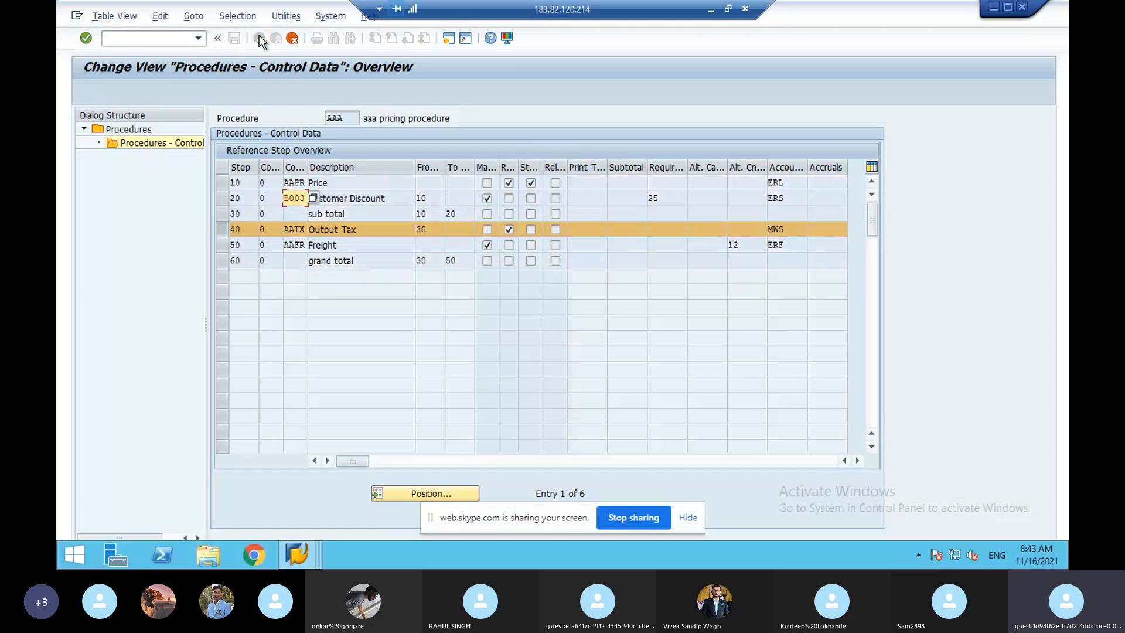
- Answer the save-changes prompt and open Set Pricing Procedure Determination
{"action": "left_click", "coordinate": [292, 38]}
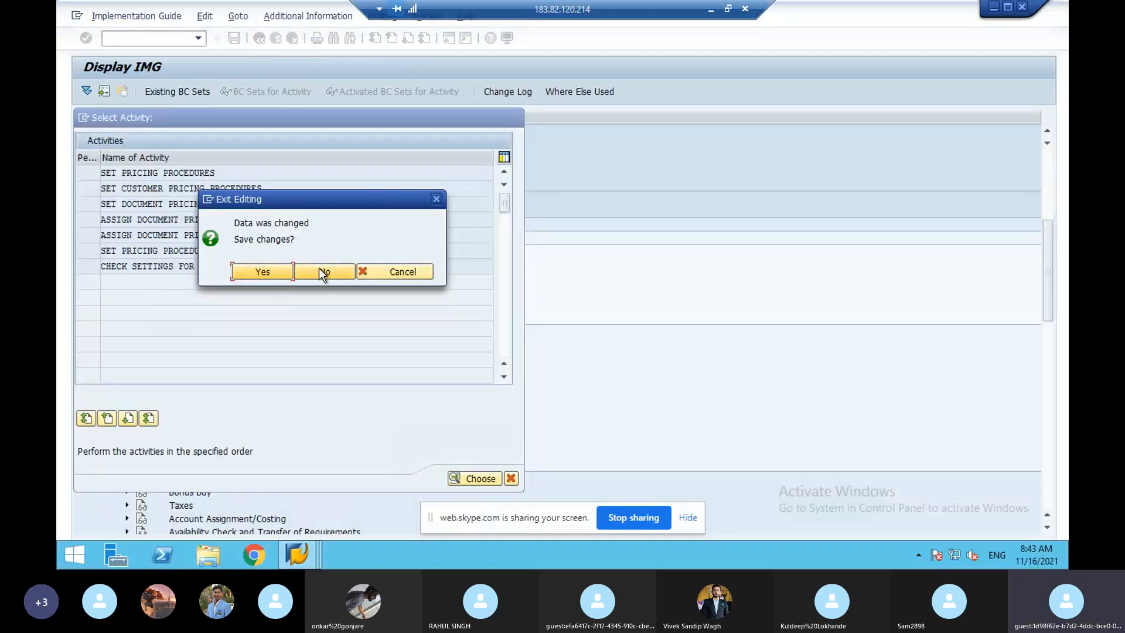
{"action": "left_click", "coordinate": [319, 270]}
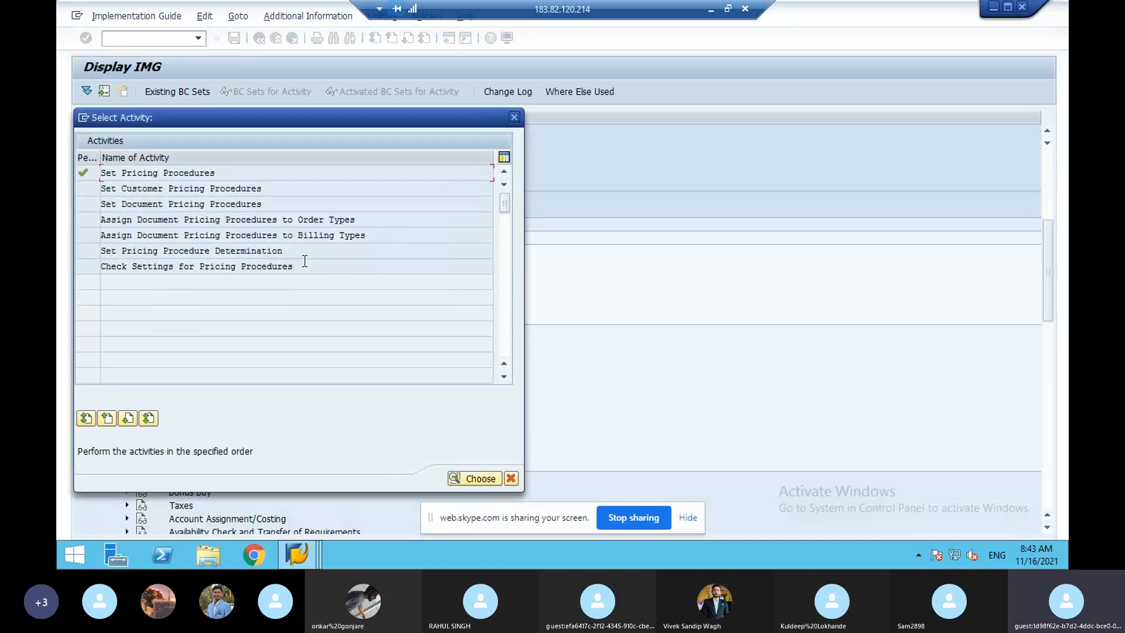
{"action": "left_click_drag", "start_coordinate": [290, 252], "coordinate": [132, 252]}
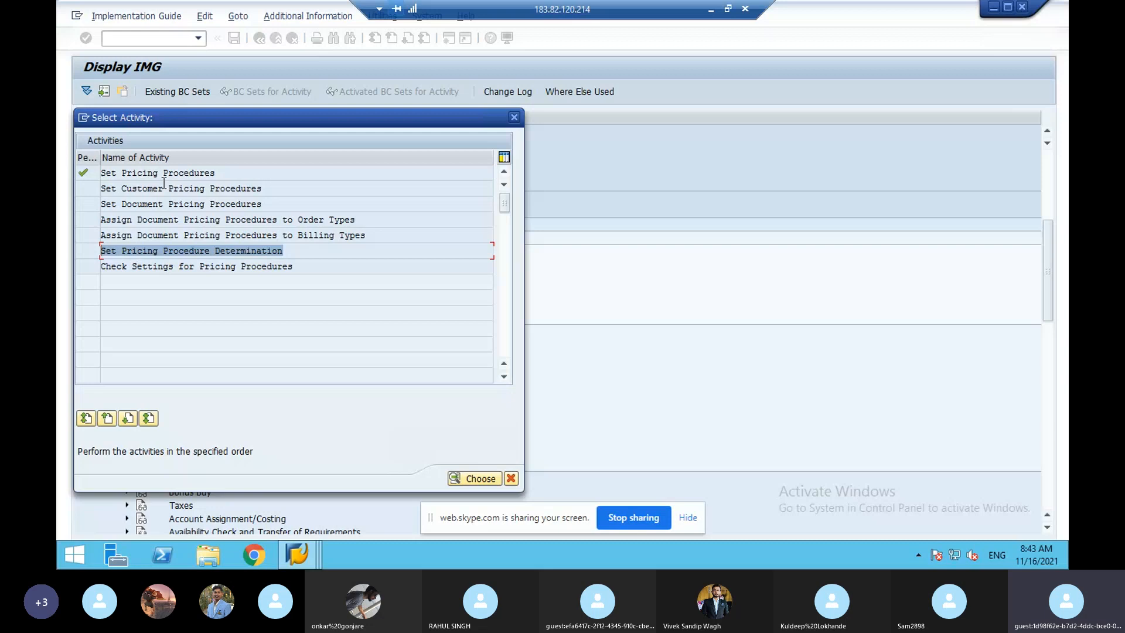
{"action": "left_click", "coordinate": [178, 251]}
{"action": "double_click", "coordinate": [178, 251]}
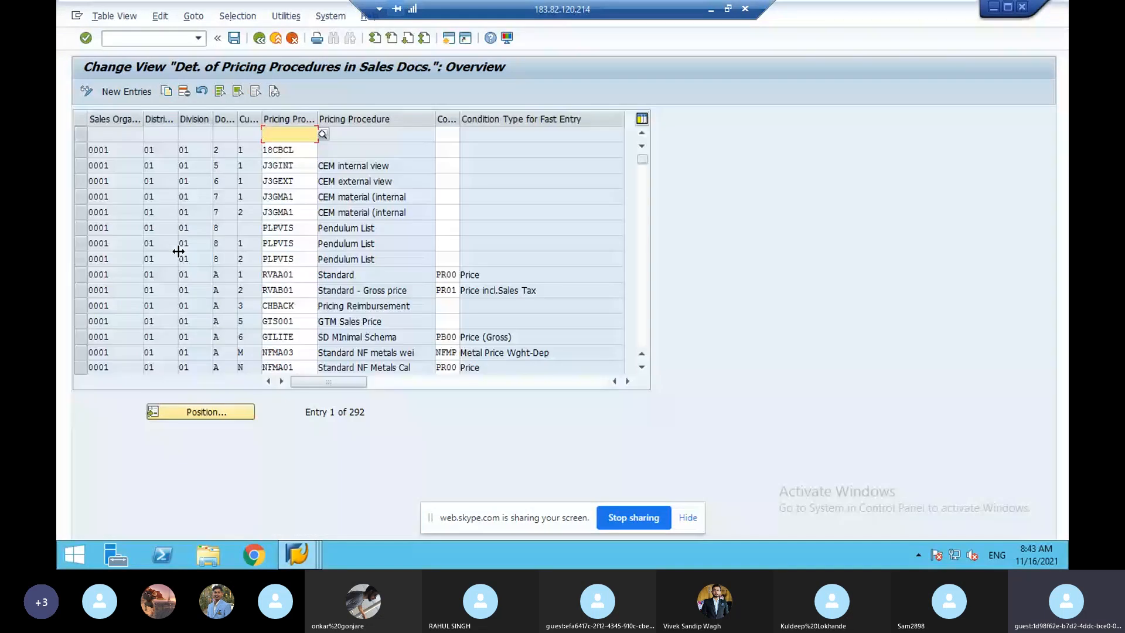
- Add a new entry with sales org pvd, channel pd, division pd and pricing procedure PVD
{"action": "left_click", "coordinate": [132, 93]}
{"action": "type", "text": "pvd"}
{"action": "key", "text": "Tab"}
{"action": "type", "text": "p"}
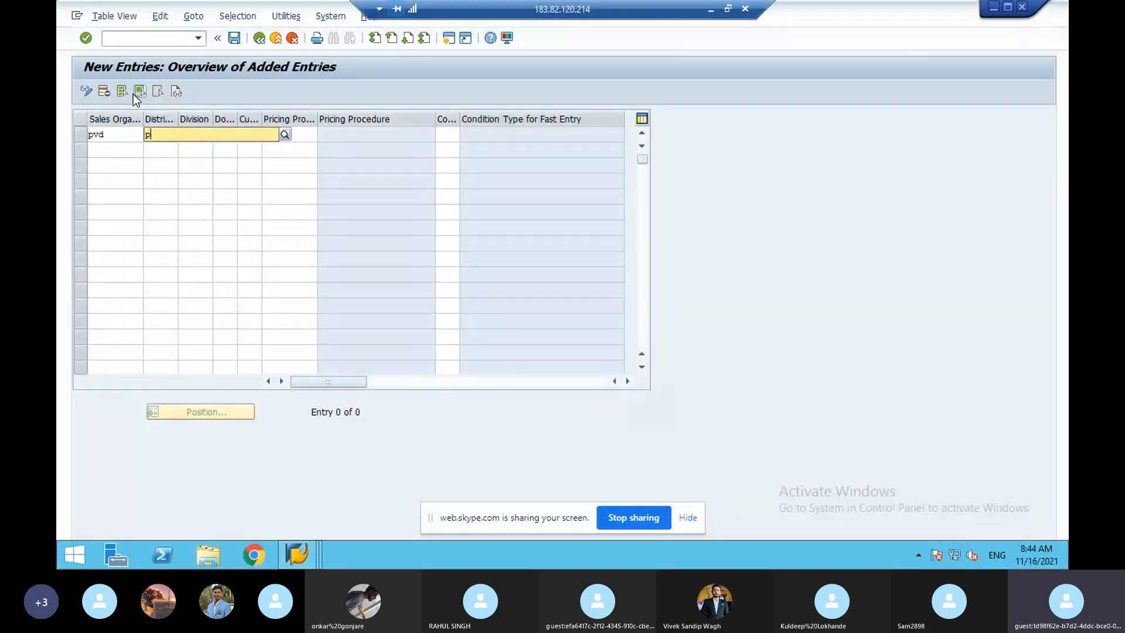
{"action": "type", "text": "d"}
{"action": "key", "text": "Tab"}
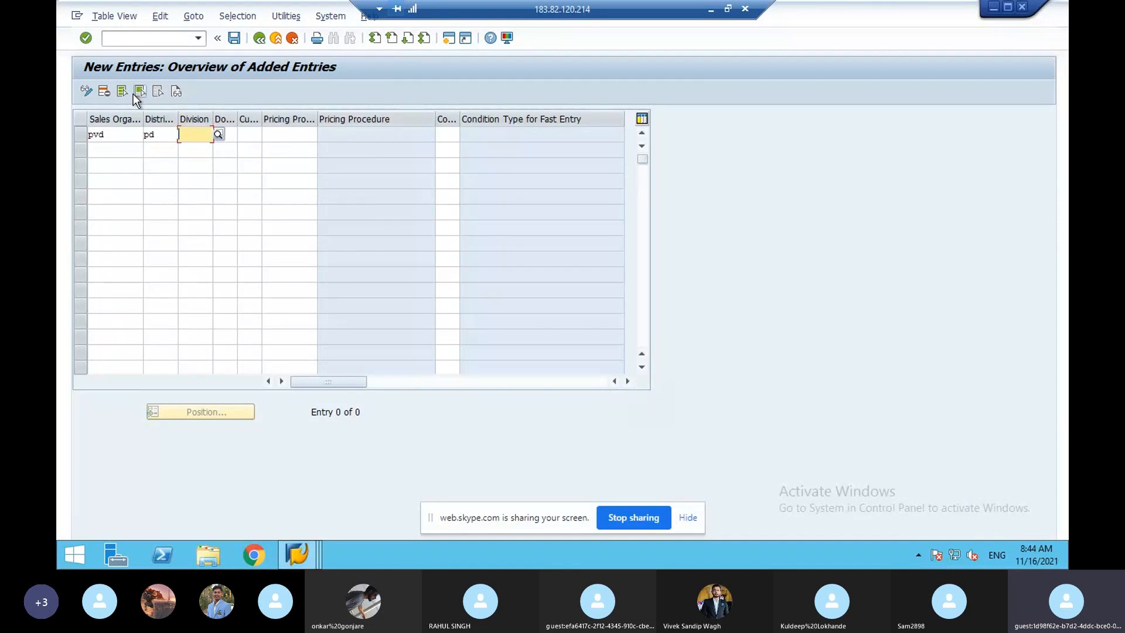
{"action": "type", "text": "pd"}
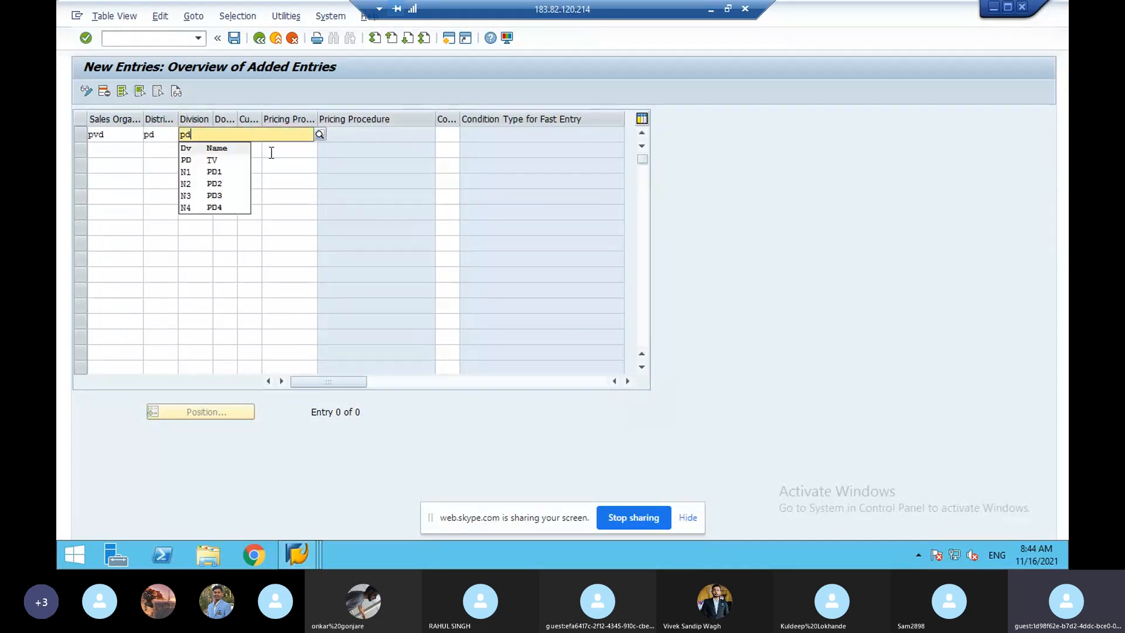
{"action": "left_click", "coordinate": [283, 136]}
{"action": "type", "text": "pvd"}
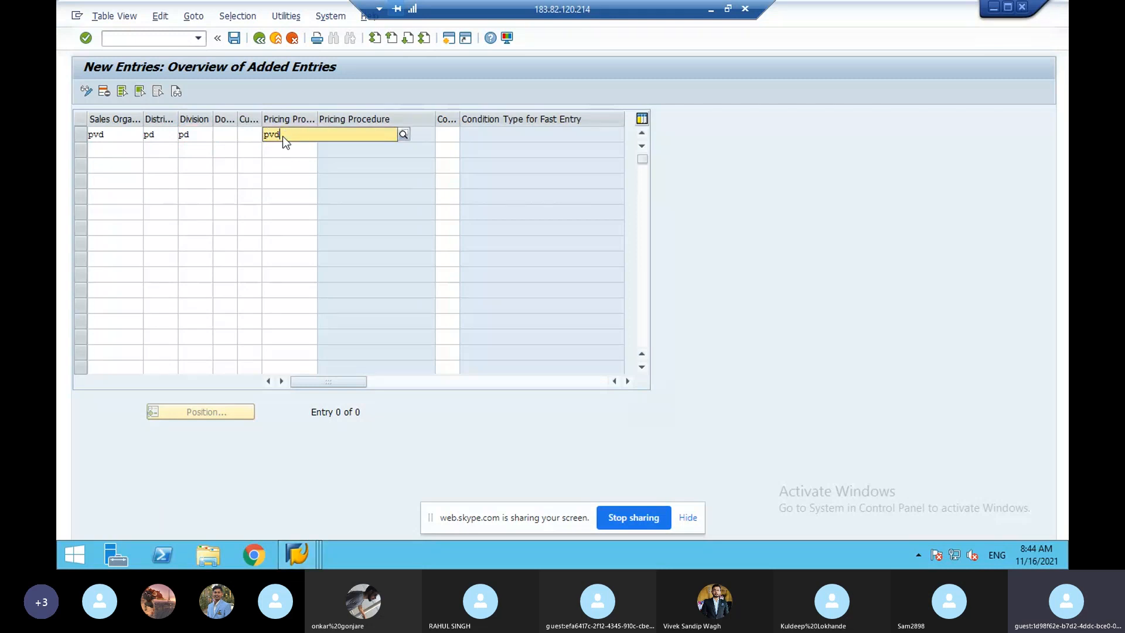
{"action": "left_click", "coordinate": [288, 159]}
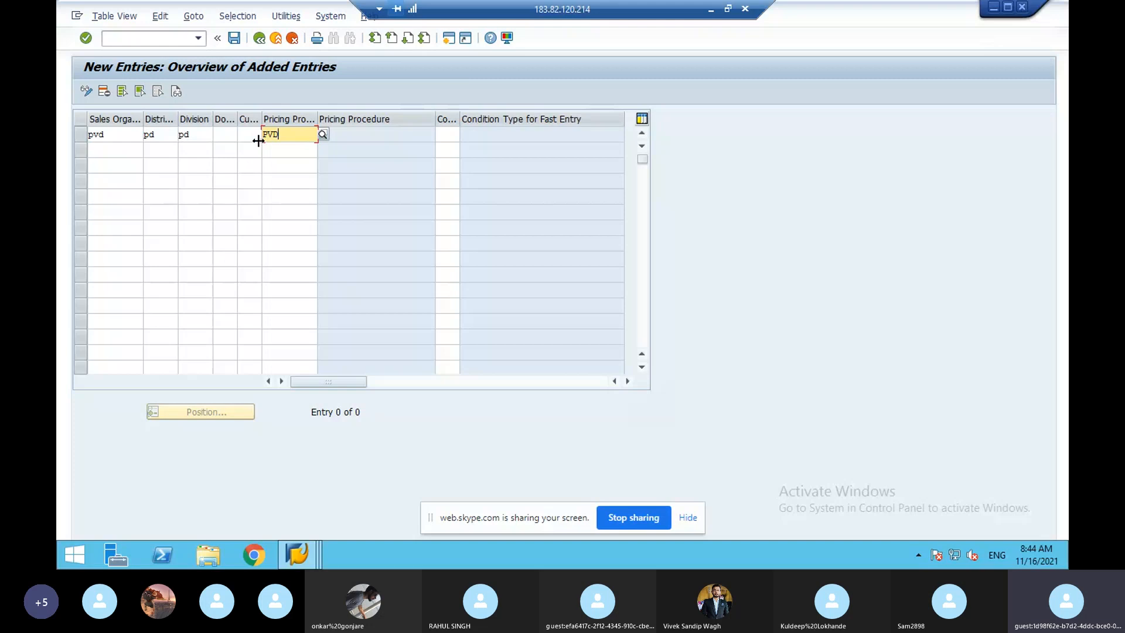
- Give the PVD entry document pricing procedure A (Standard) and customer pricing procedure 1 (Standard)
{"action": "left_click", "coordinate": [224, 138]}
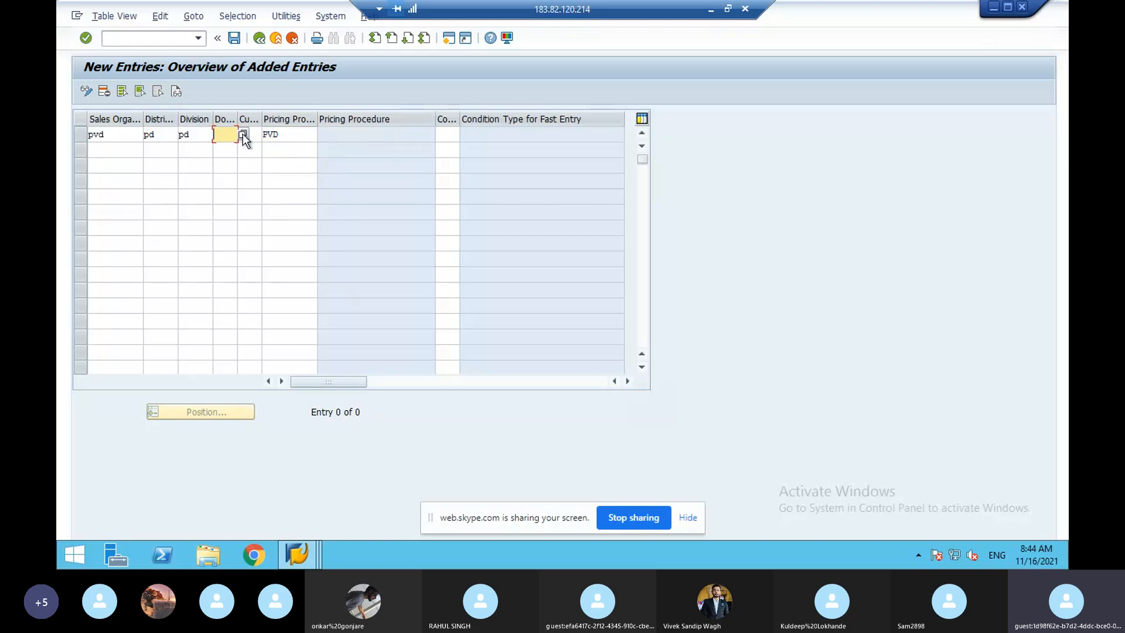
{"action": "key", "text": "F4"}
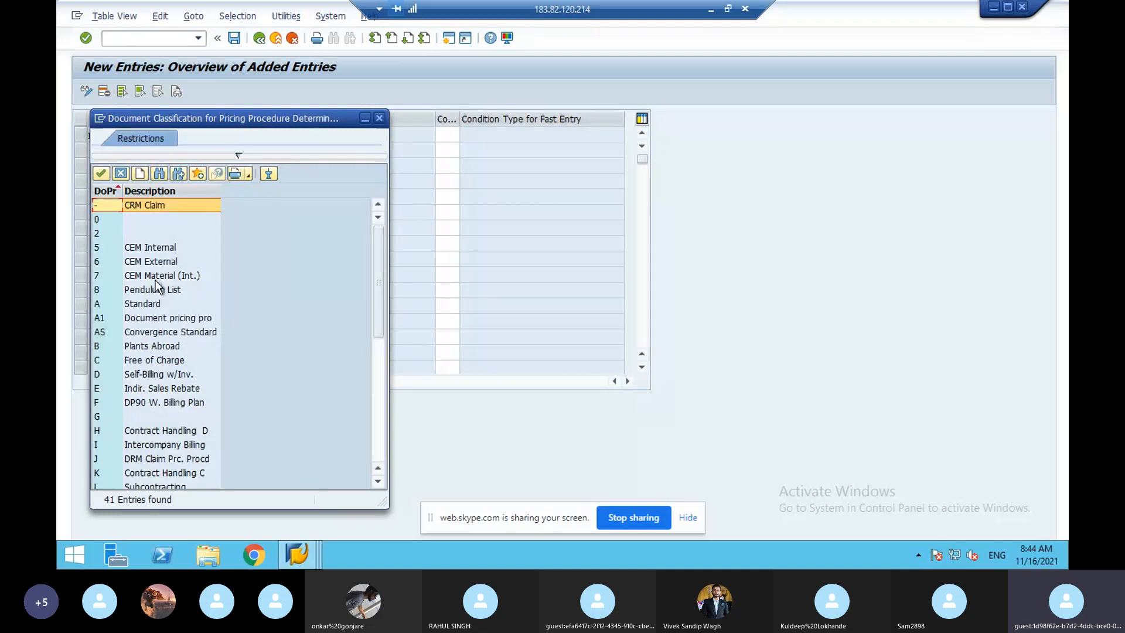
{"action": "double_click", "coordinate": [151, 302]}
{"action": "left_click", "coordinate": [256, 132]}
{"action": "left_click", "coordinate": [267, 135]}
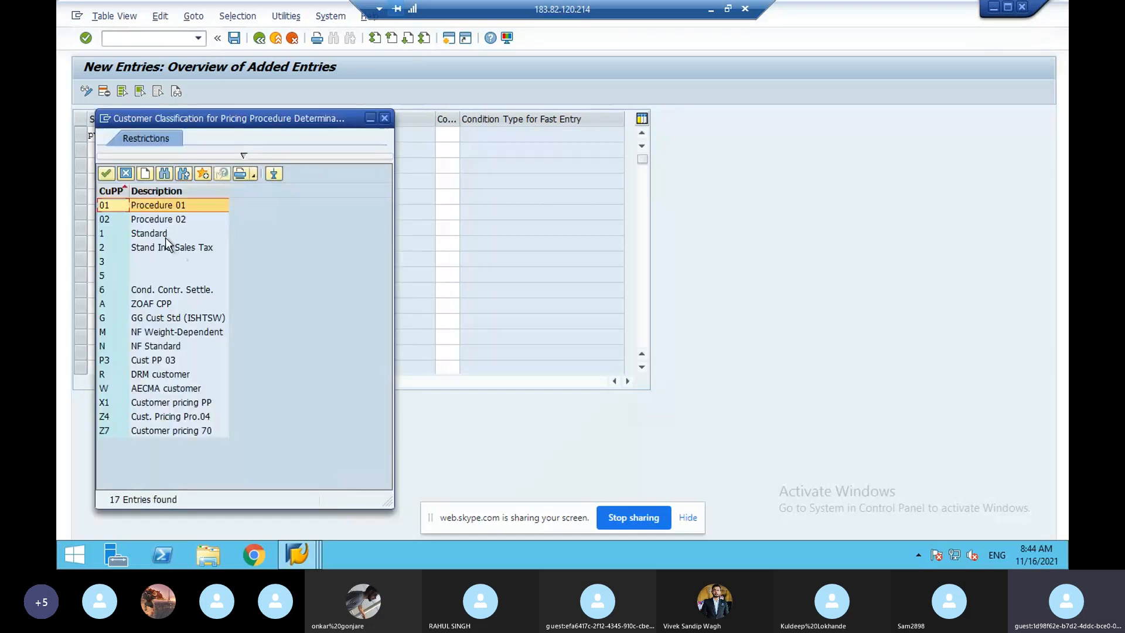
{"action": "double_click", "coordinate": [166, 235]}
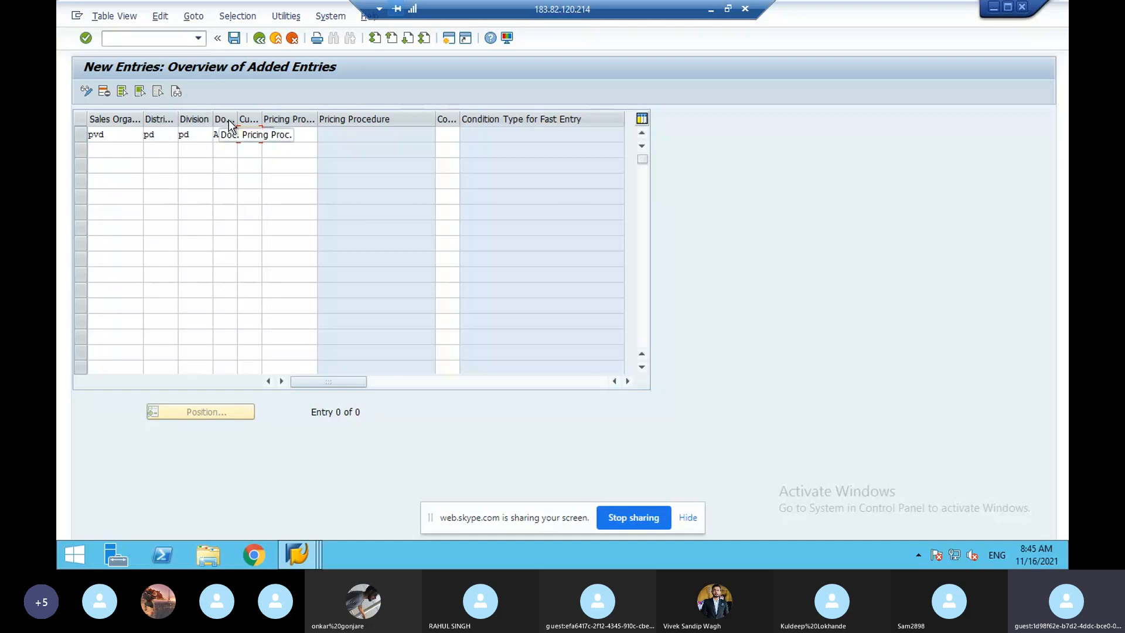
{"action": "type", "text": "1"}
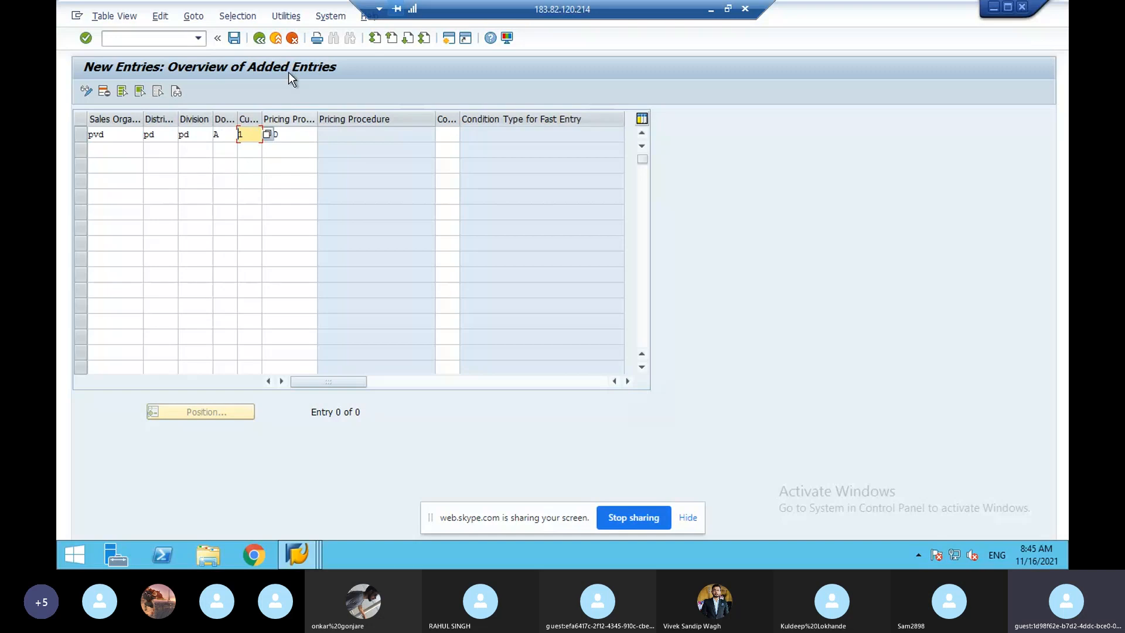
{"action": "left_click", "coordinate": [150, 39]}
{"action": "type", "text": "/nvk11"}
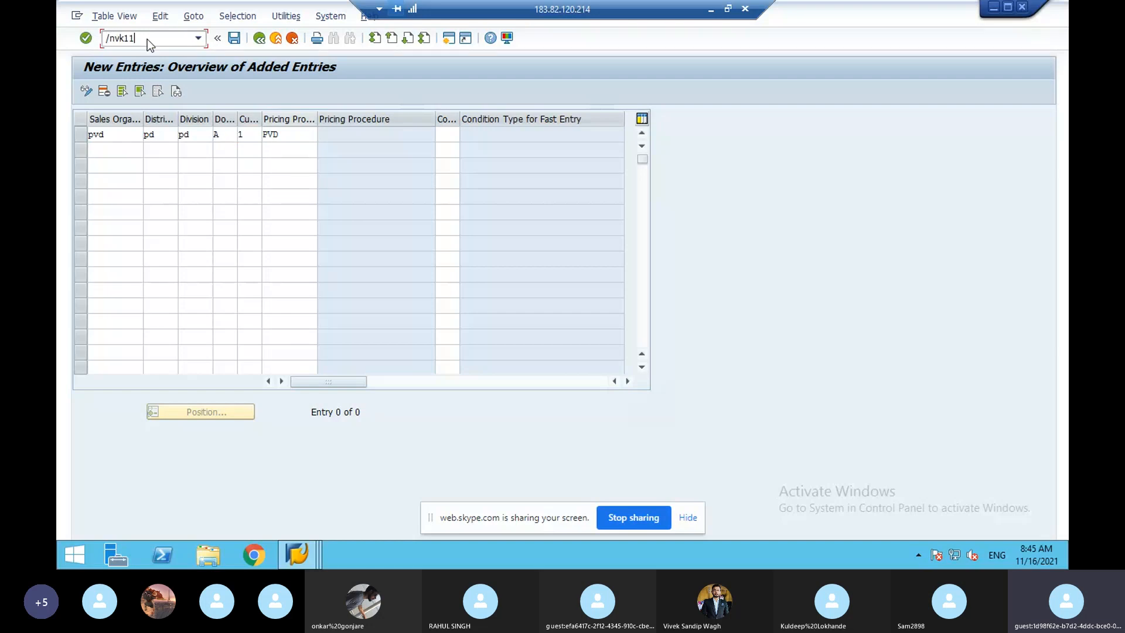
- Run VK11 for condition type PR00 using the Customer/material with release status key combination
{"action": "key", "text": "Return"}
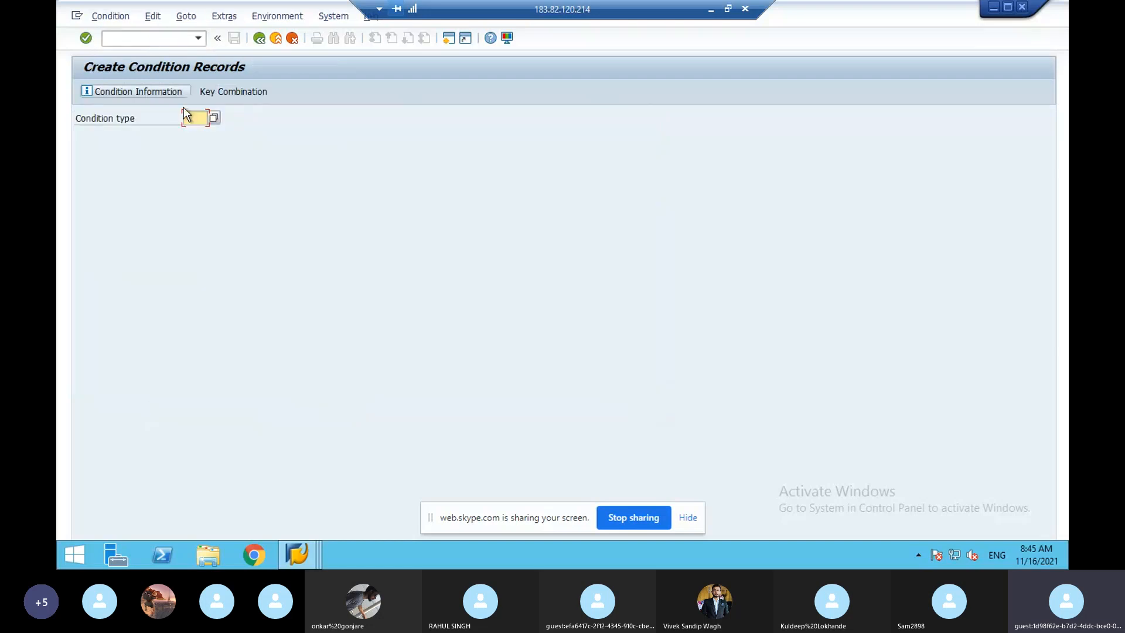
{"action": "type", "text": "pr00"}
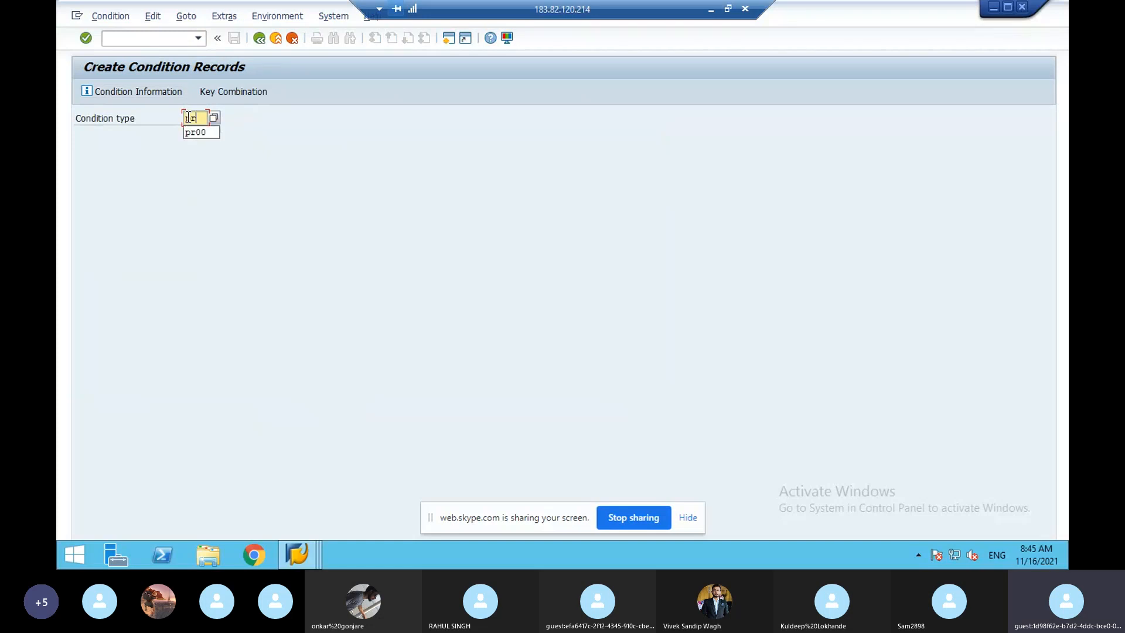
{"action": "left_click", "coordinate": [222, 94]}
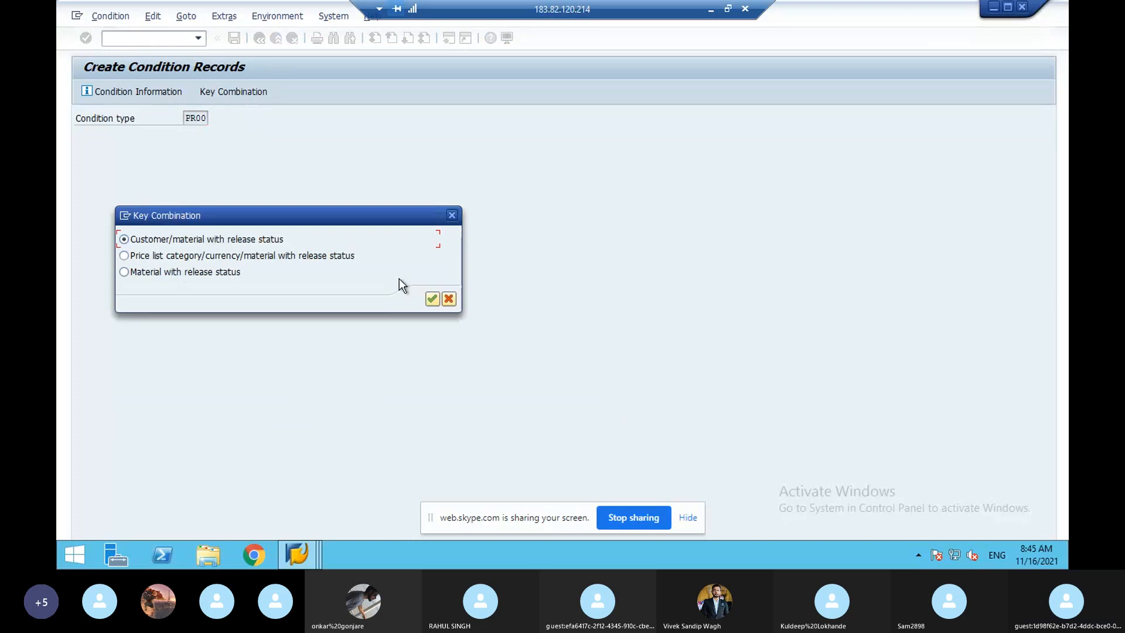
{"action": "left_click", "coordinate": [431, 299]}
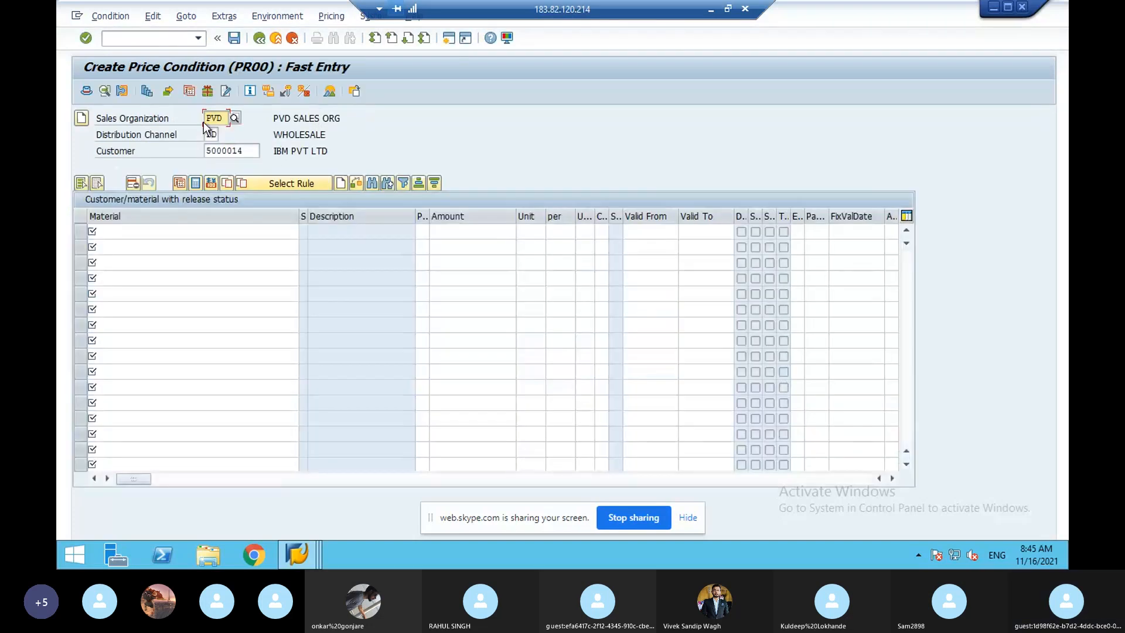
{"action": "left_click", "coordinate": [174, 246]}
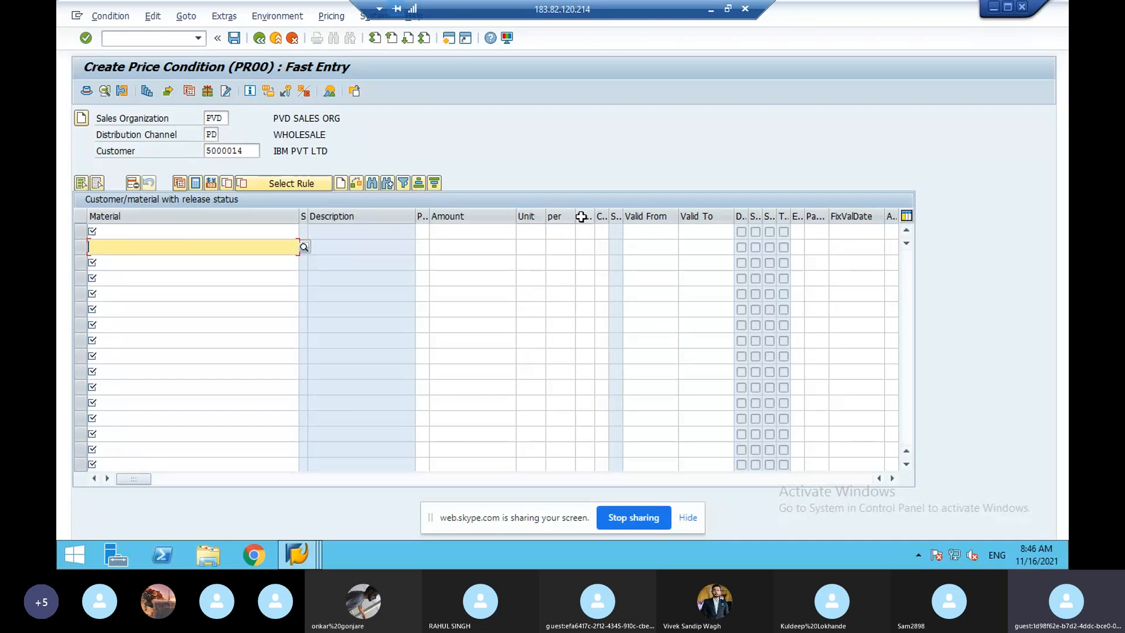
- Enter material 10282 with a PR00 amount of 100 INR and validate the row
{"action": "left_click", "coordinate": [660, 234]}
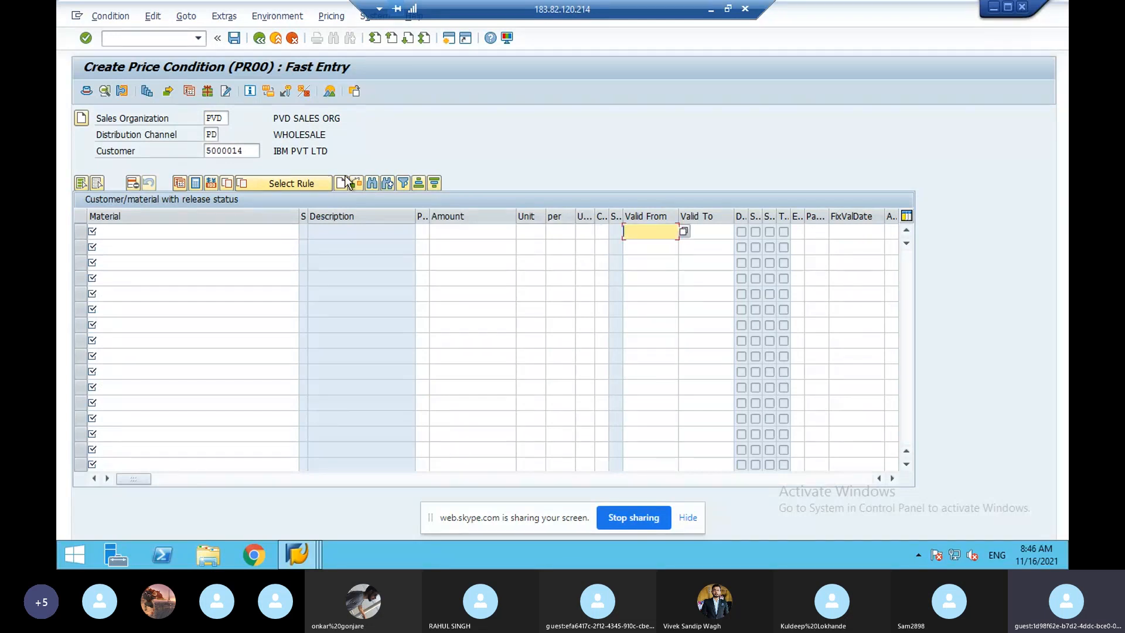
{"action": "left_click", "coordinate": [153, 233]}
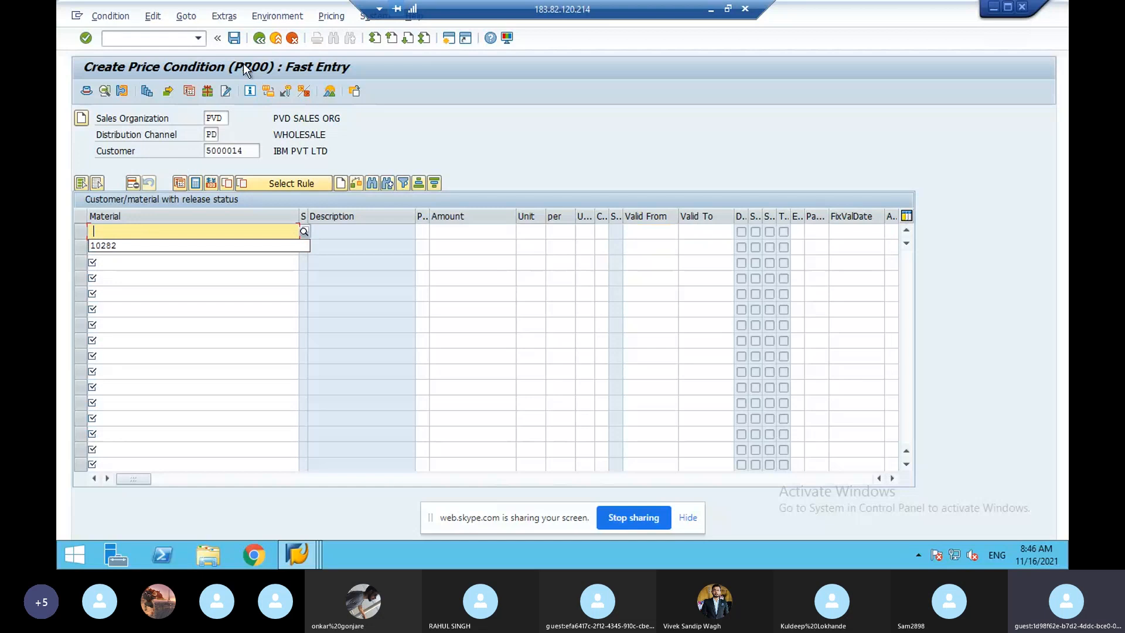
{"action": "left_click", "coordinate": [154, 246]}
{"action": "left_click", "coordinate": [464, 234]}
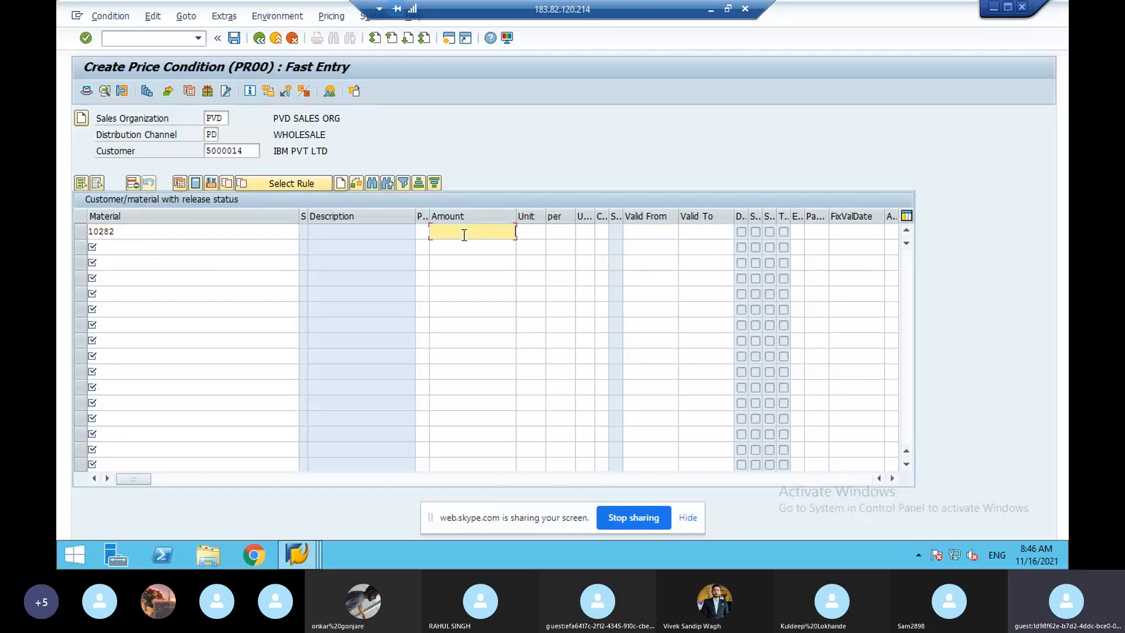
{"action": "type", "text": "100"}
{"action": "left_click", "coordinate": [528, 231]}
{"action": "type", "text": "inr"}
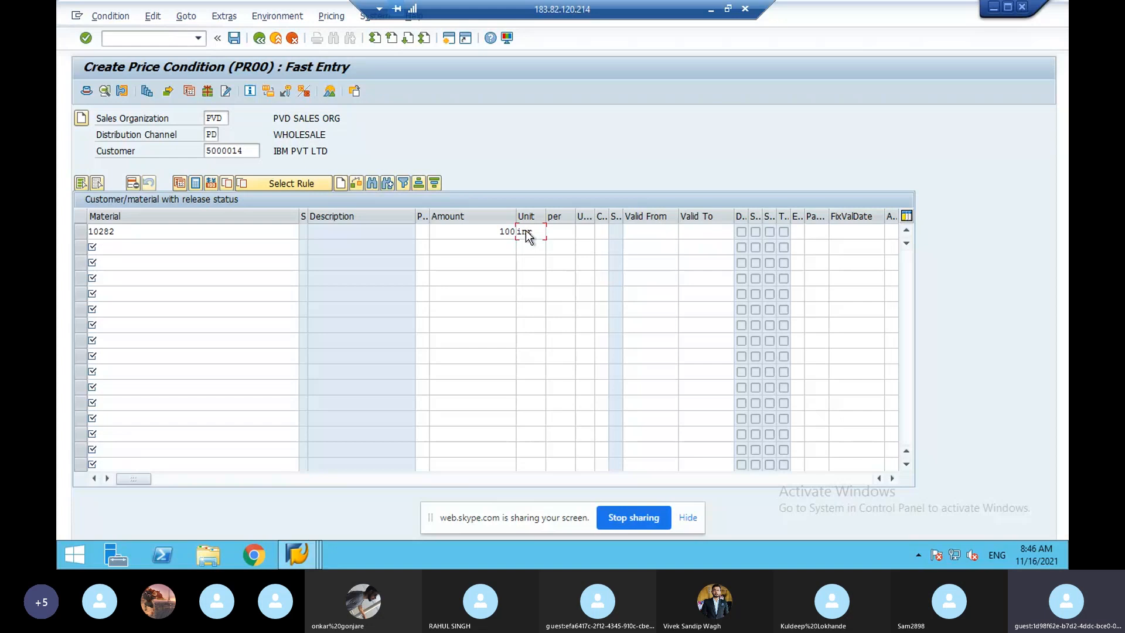
{"action": "key", "text": "Return"}
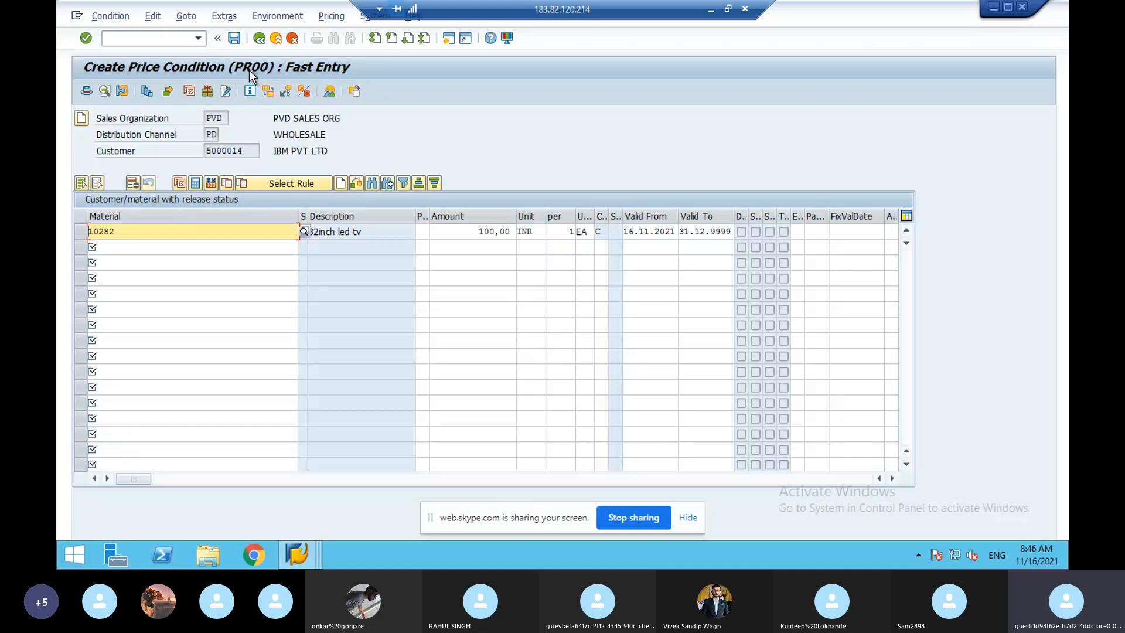
{"action": "left_click", "coordinate": [148, 92]}
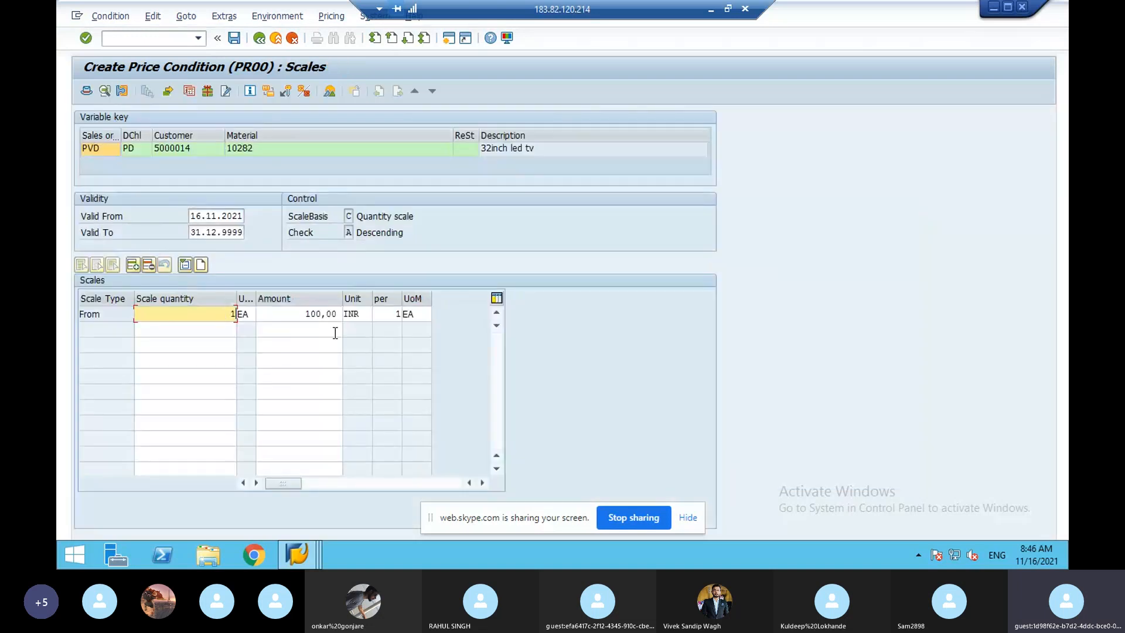
- Add quantity scales for 10282: 90 INR from 100, 70 from 500, 50 from 1000
{"action": "left_click", "coordinate": [226, 331]}
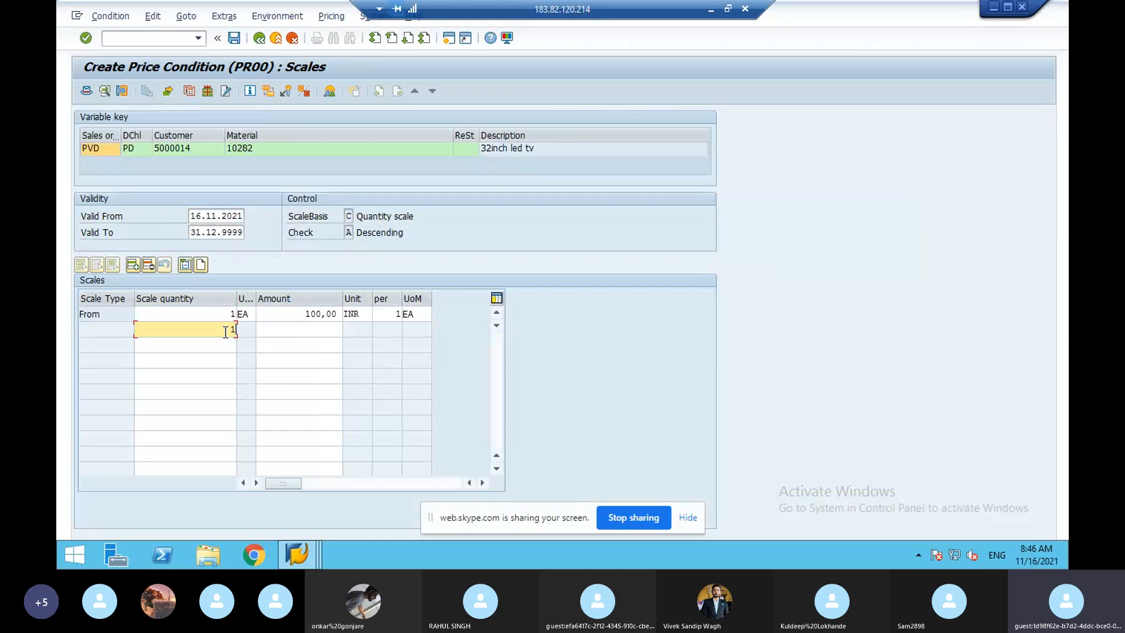
{"action": "left_click", "coordinate": [282, 332]}
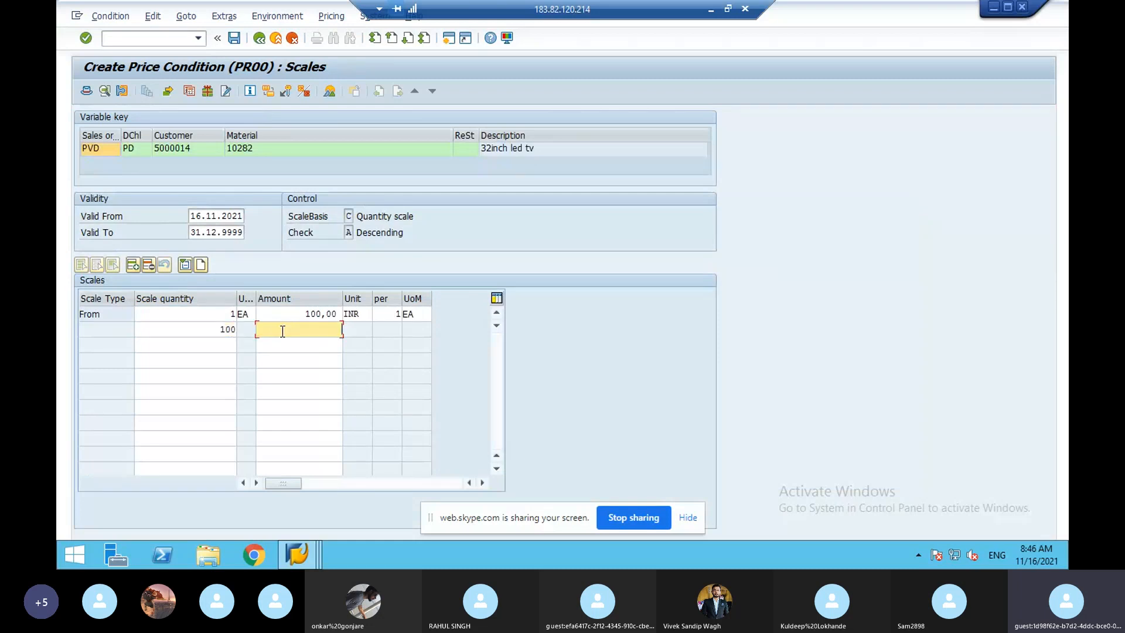
{"action": "type", "text": "90"}
{"action": "left_click", "coordinate": [197, 347]}
{"action": "type", "text": "500"}
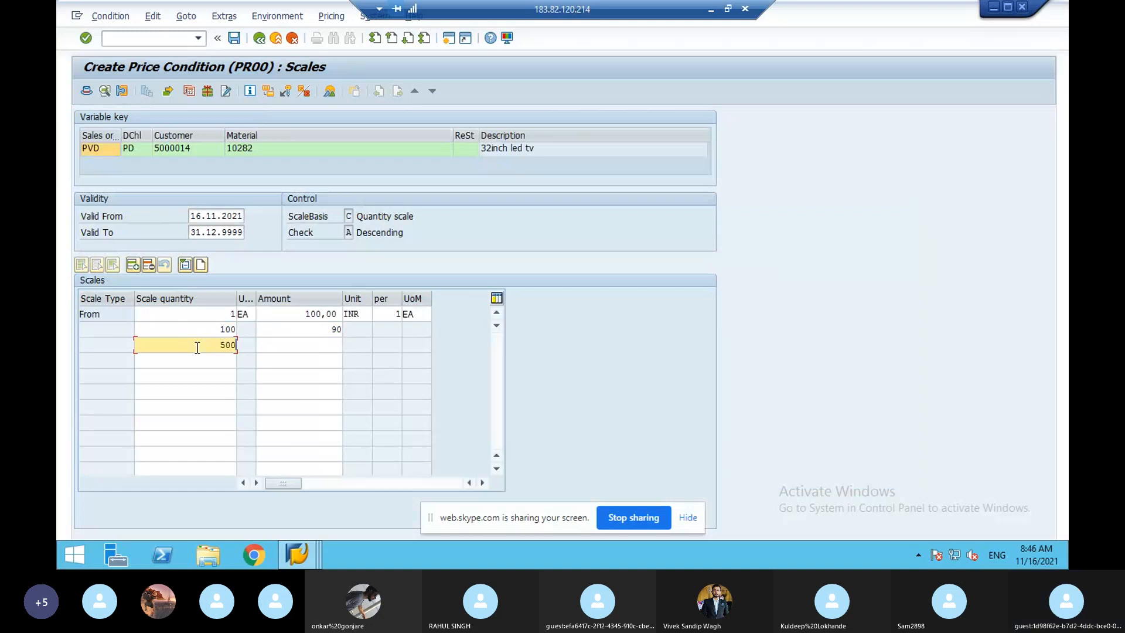
{"action": "left_click", "coordinate": [308, 344]}
{"action": "type", "text": "70"}
{"action": "left_click", "coordinate": [225, 361]}
{"action": "type", "text": "1000"}
{"action": "left_click", "coordinate": [294, 359]}
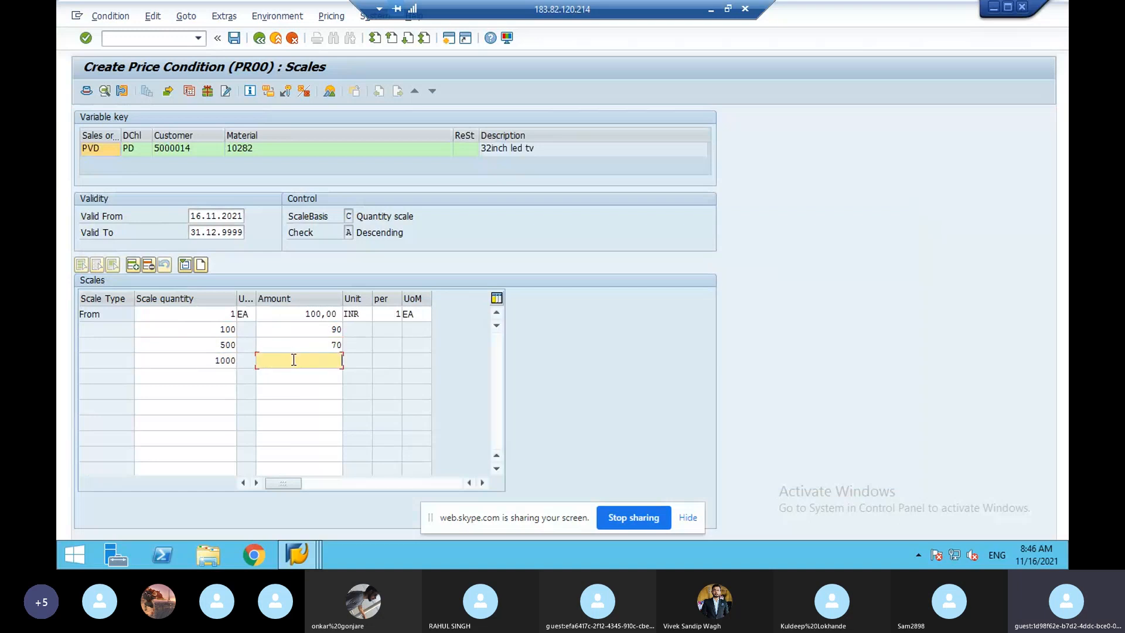
{"action": "type", "text": "50"}
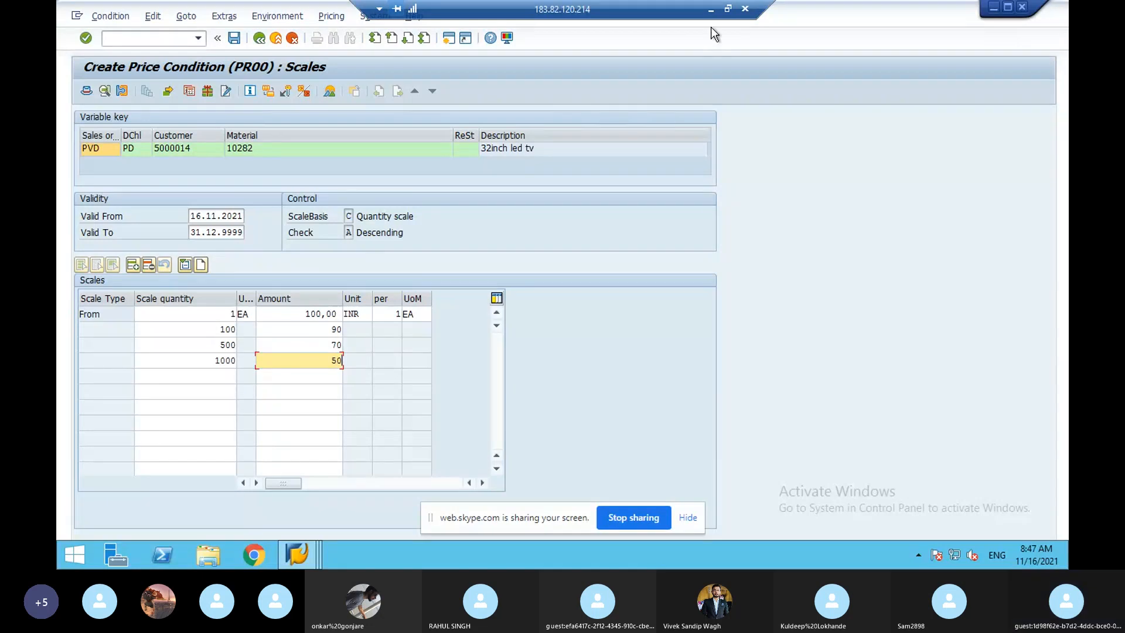
{"action": "left_click", "coordinate": [709, 12]}
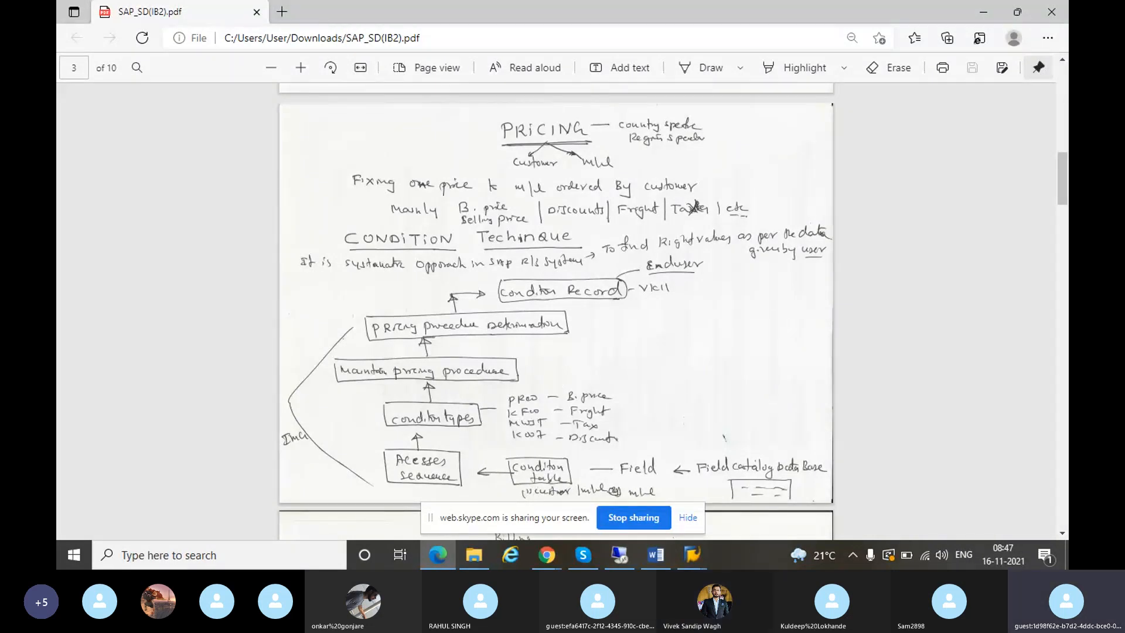
- Restore the SAP session showing the PR00 scales for material 10282
{"action": "left_click", "coordinate": [612, 558]}
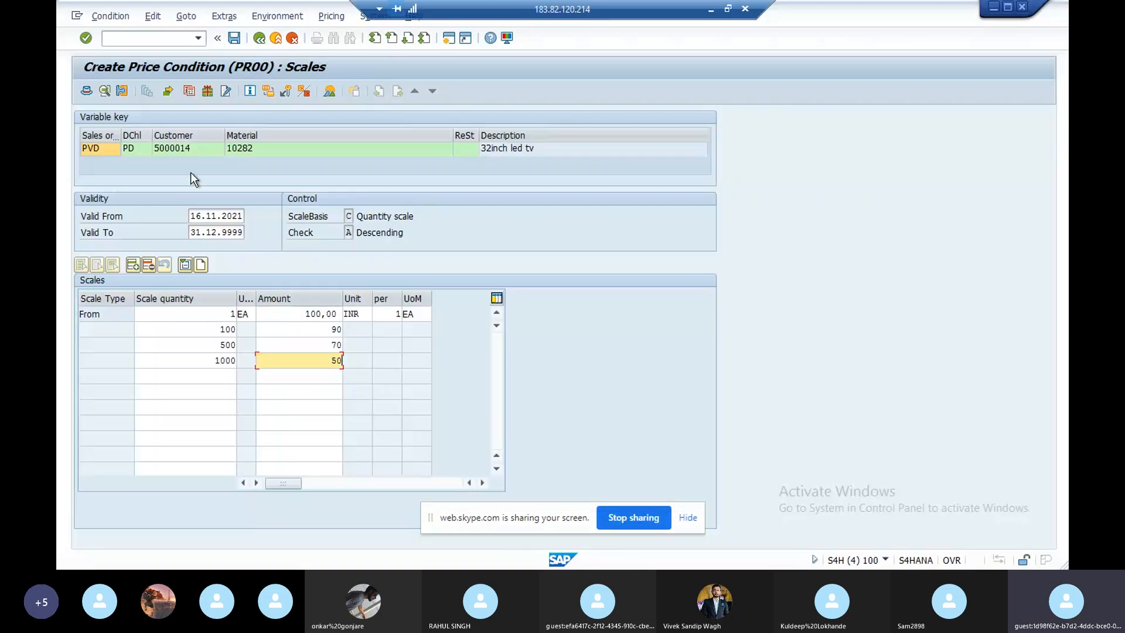
{"action": "left_click", "coordinate": [129, 39]}
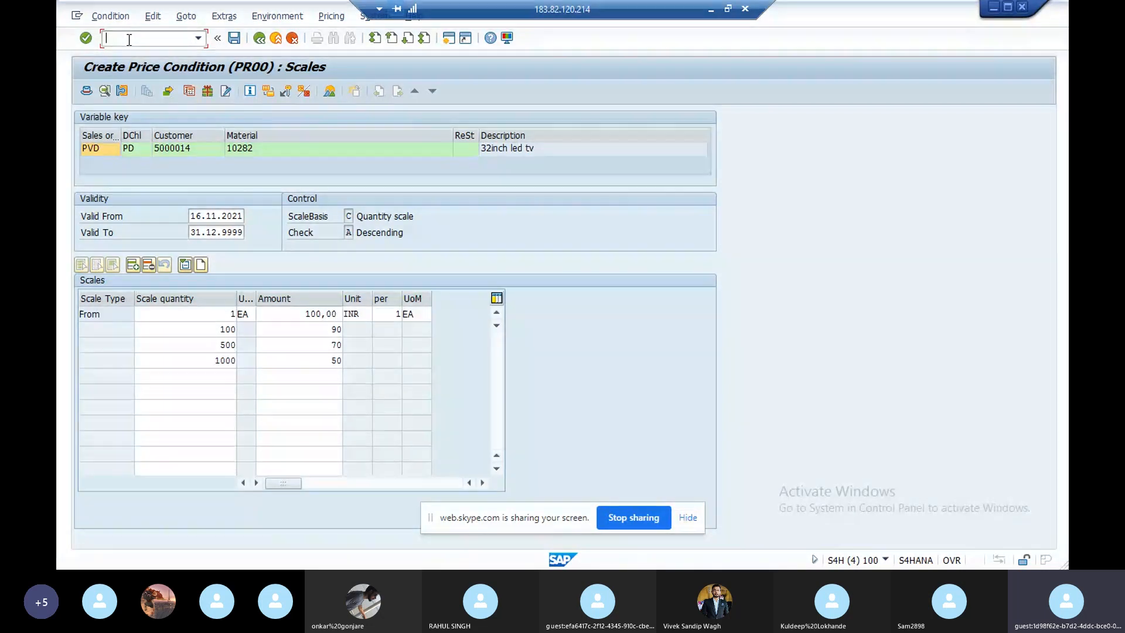
- Run /nvk31, expand Prices, then go back to SAP Easy Access
{"action": "type", "text": "/nvk3"}
{"action": "key", "text": "Return"}
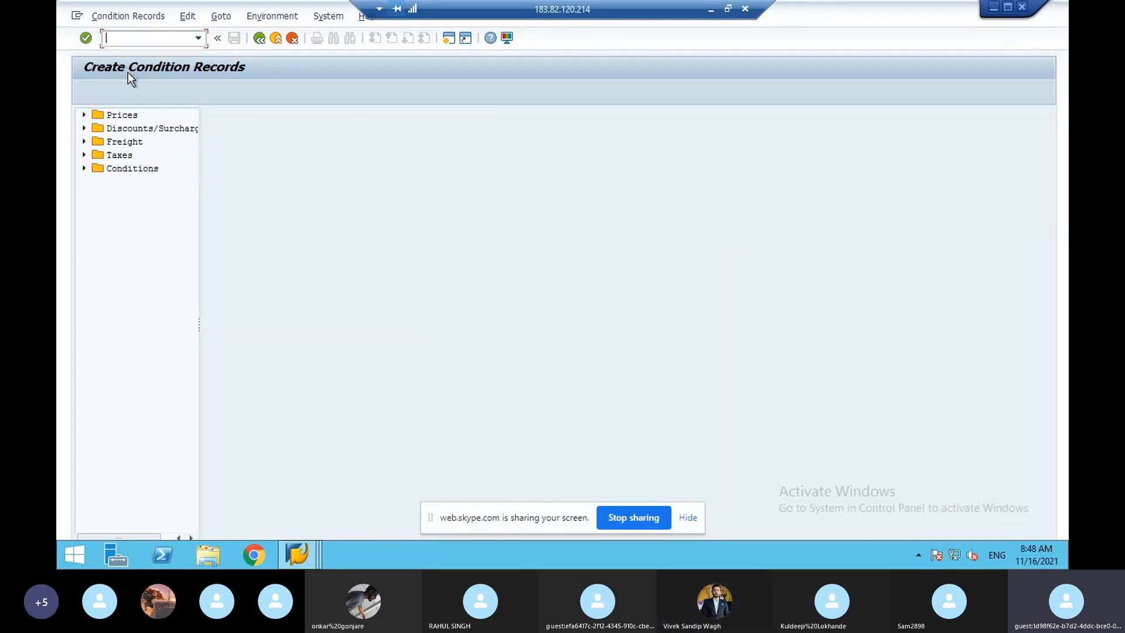
{"action": "left_click", "coordinate": [84, 115]}
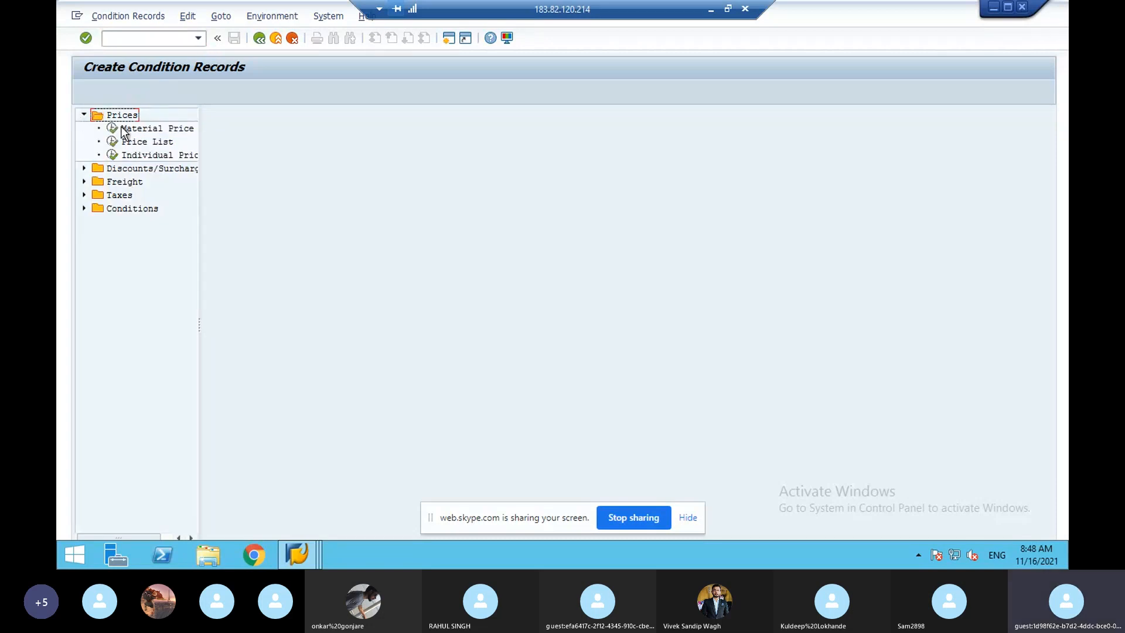
{"action": "left_click", "coordinate": [259, 39]}
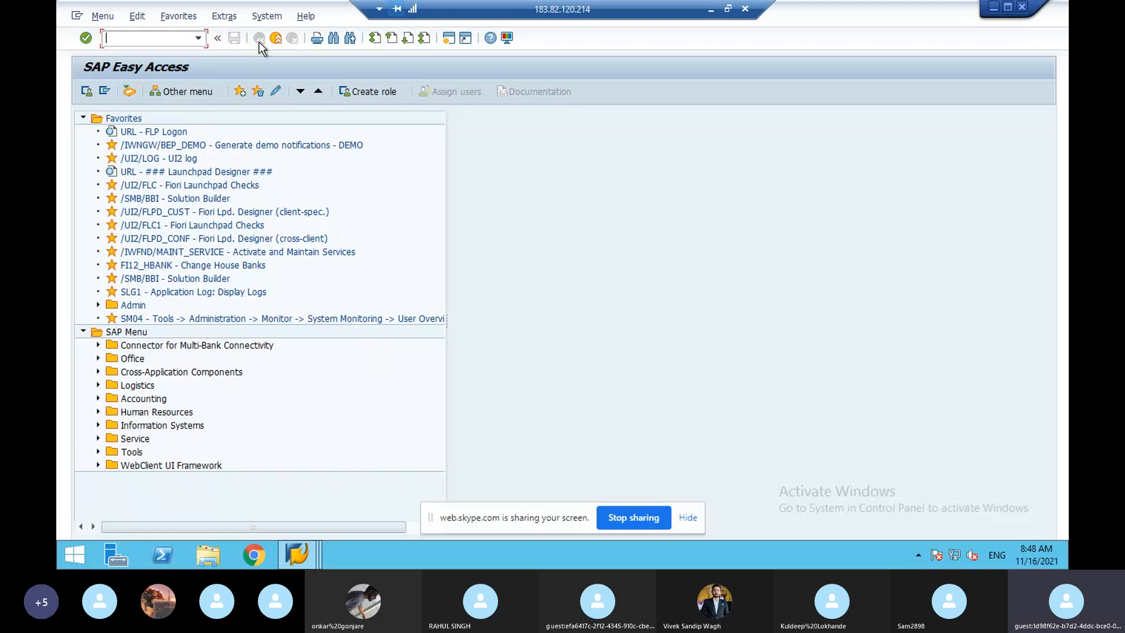
- Scroll through pages 2–4 of SAP_SD(IB2).pdf, close it, and switch to the Skype call
{"action": "left_click", "coordinate": [709, 10]}
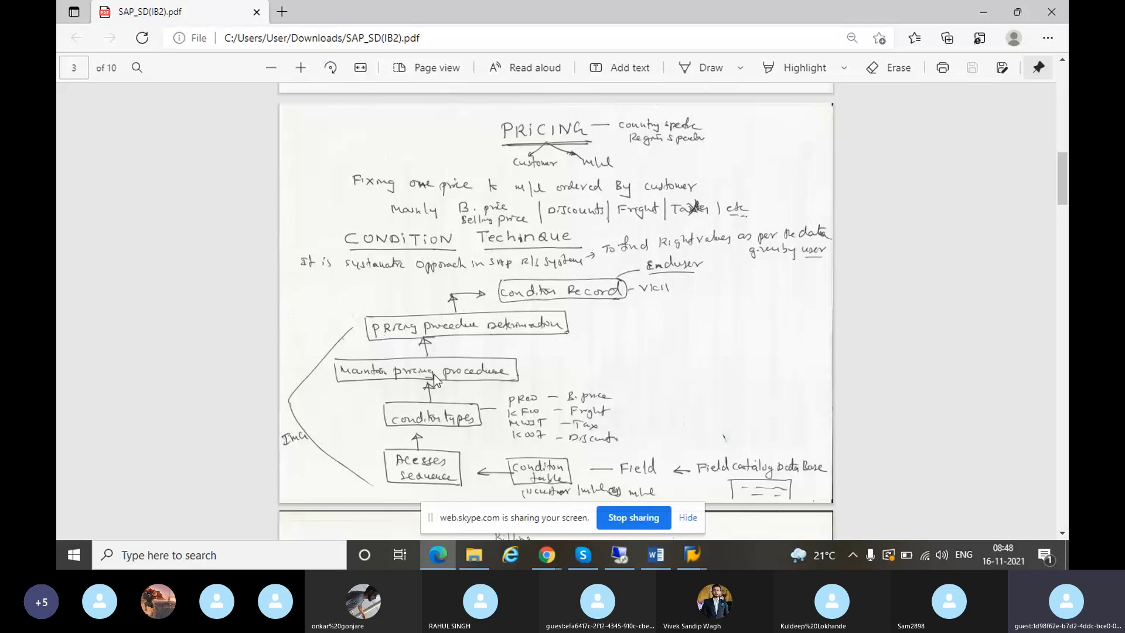
{"action": "scroll", "coordinate": [434, 374], "scroll_direction": "up", "scroll_amount": 7}
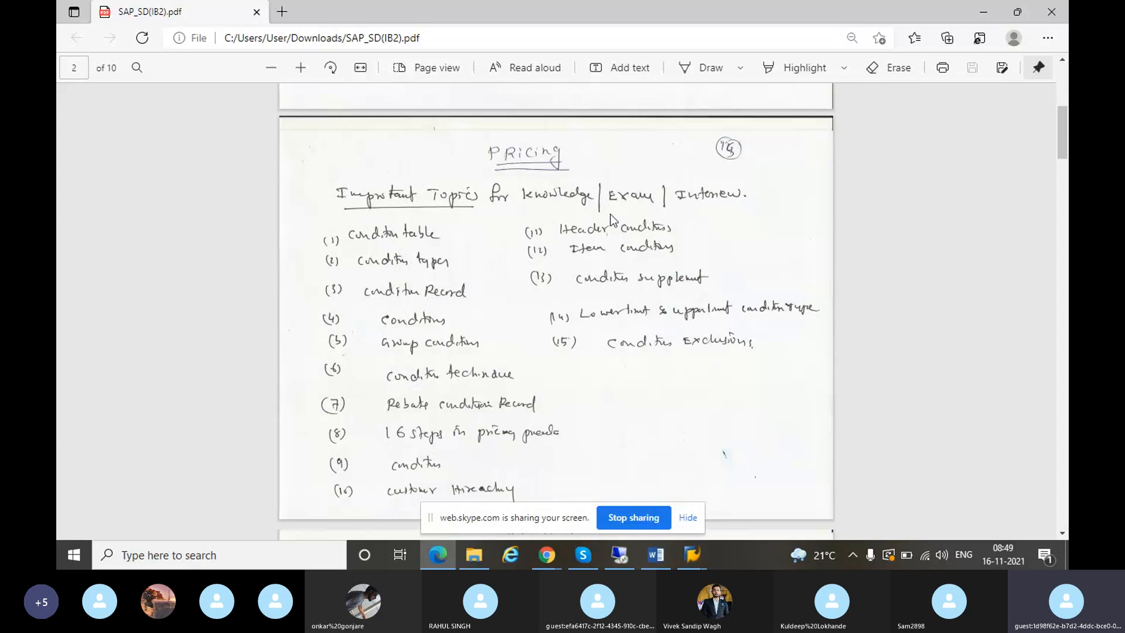
{"action": "scroll", "coordinate": [613, 220], "scroll_direction": "down", "scroll_amount": 1}
{"action": "scroll", "coordinate": [612, 218], "scroll_direction": "down", "scroll_amount": 15}
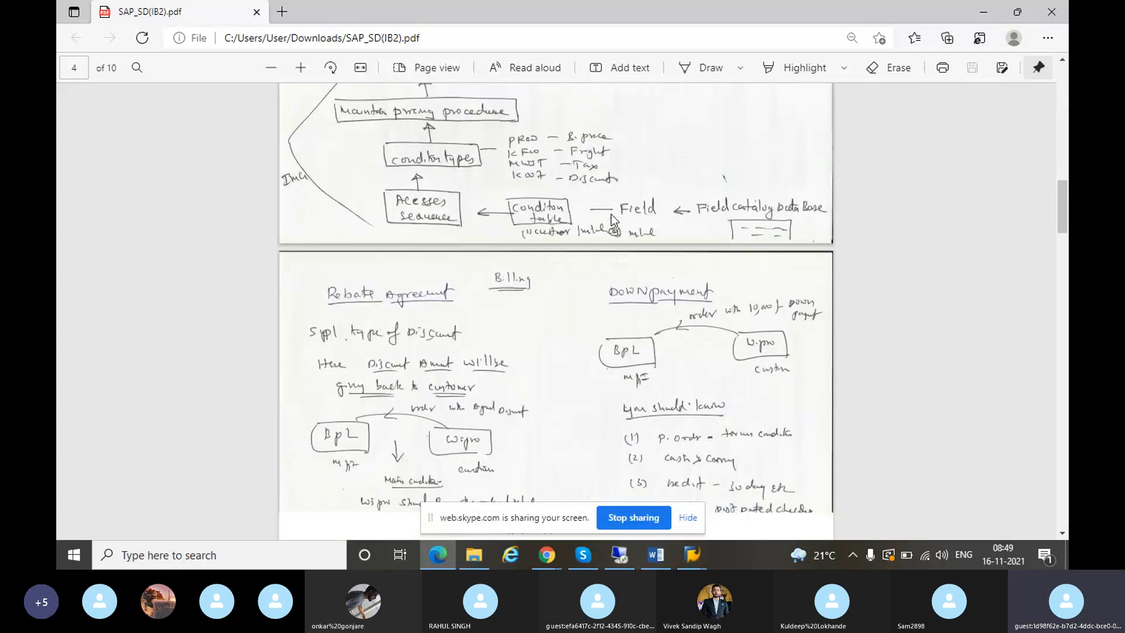
{"action": "scroll", "coordinate": [612, 220], "scroll_direction": "up", "scroll_amount": 15}
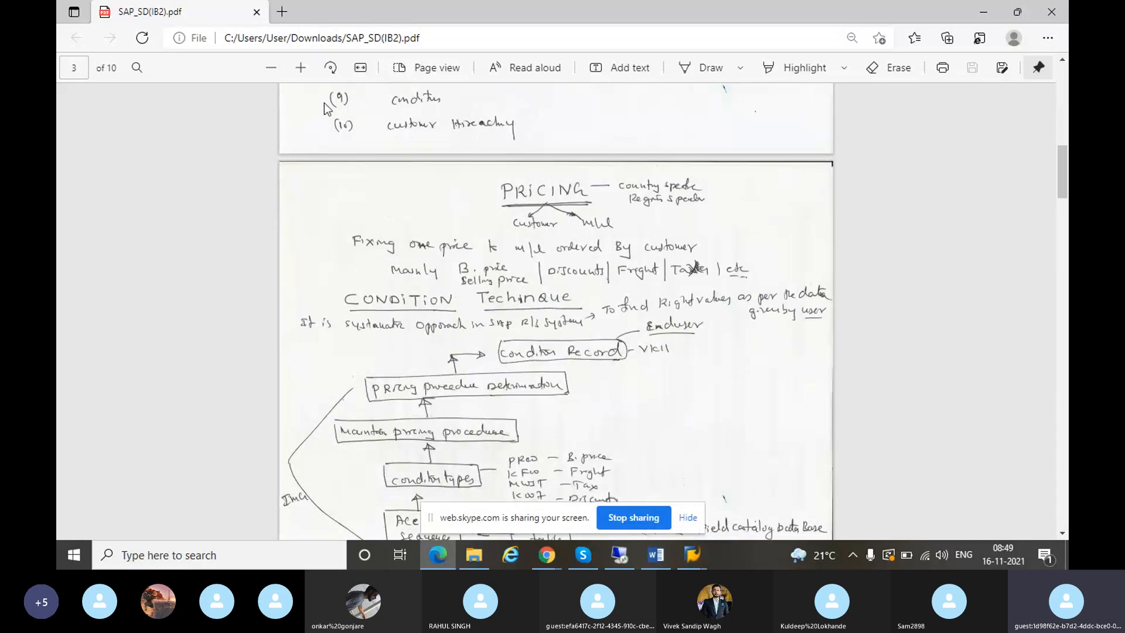
{"action": "left_click", "coordinate": [257, 12]}
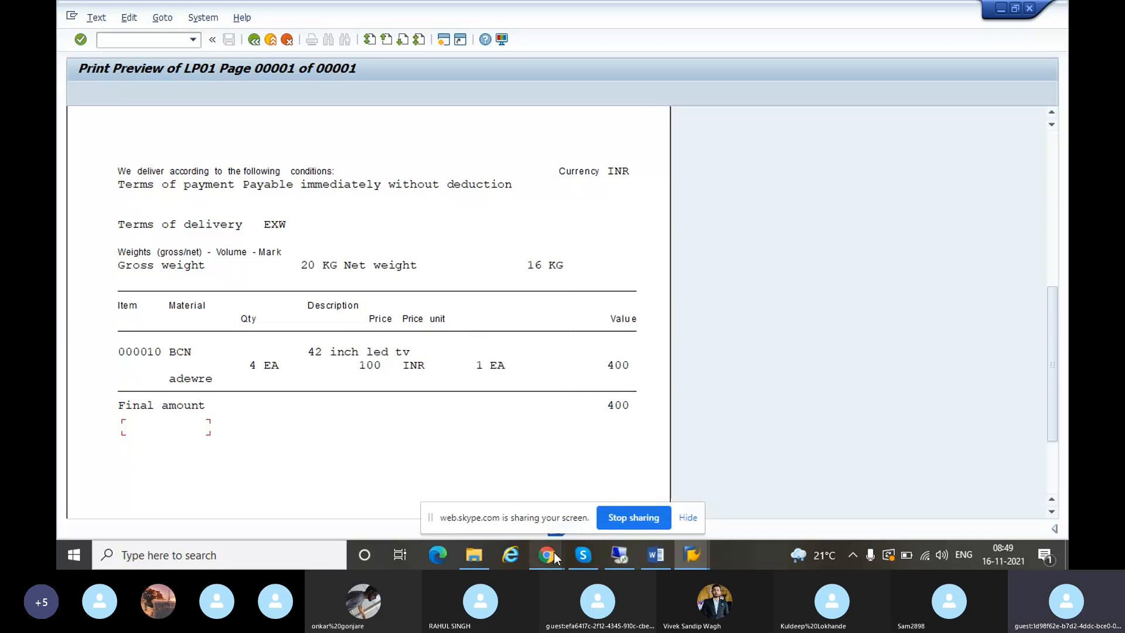
{"action": "mouse_move", "coordinate": [553, 552]}
{"action": "left_click", "coordinate": [551, 522]}
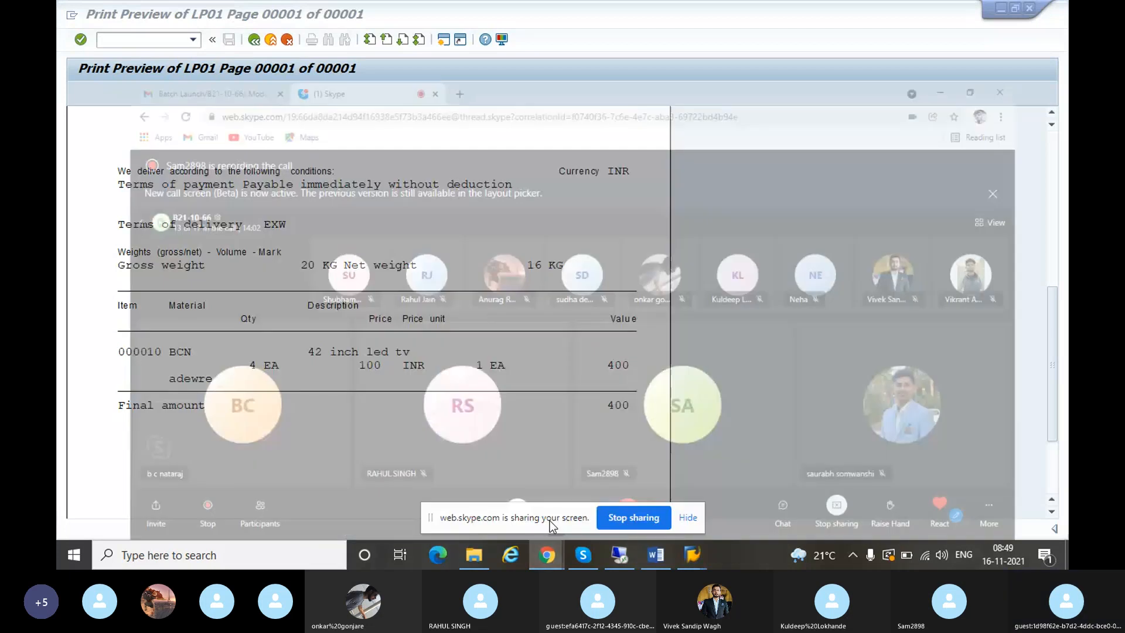